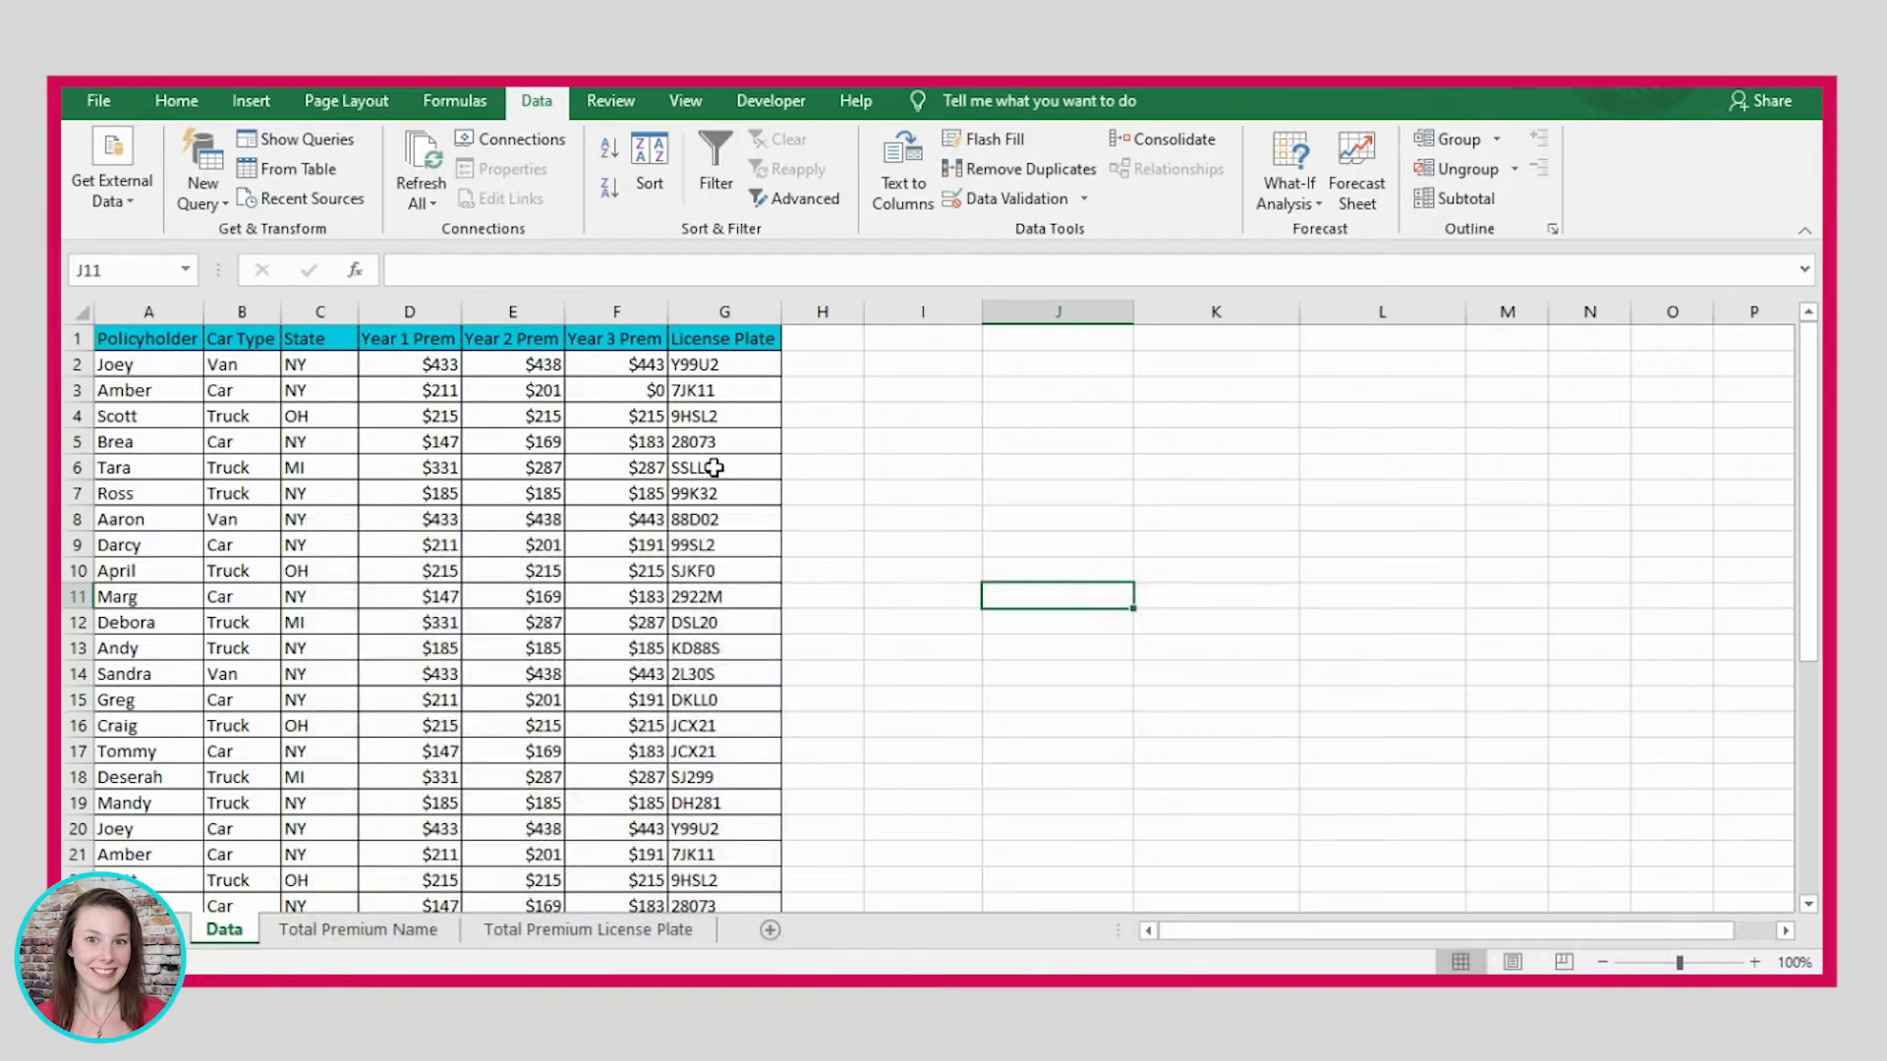
click(728, 466)
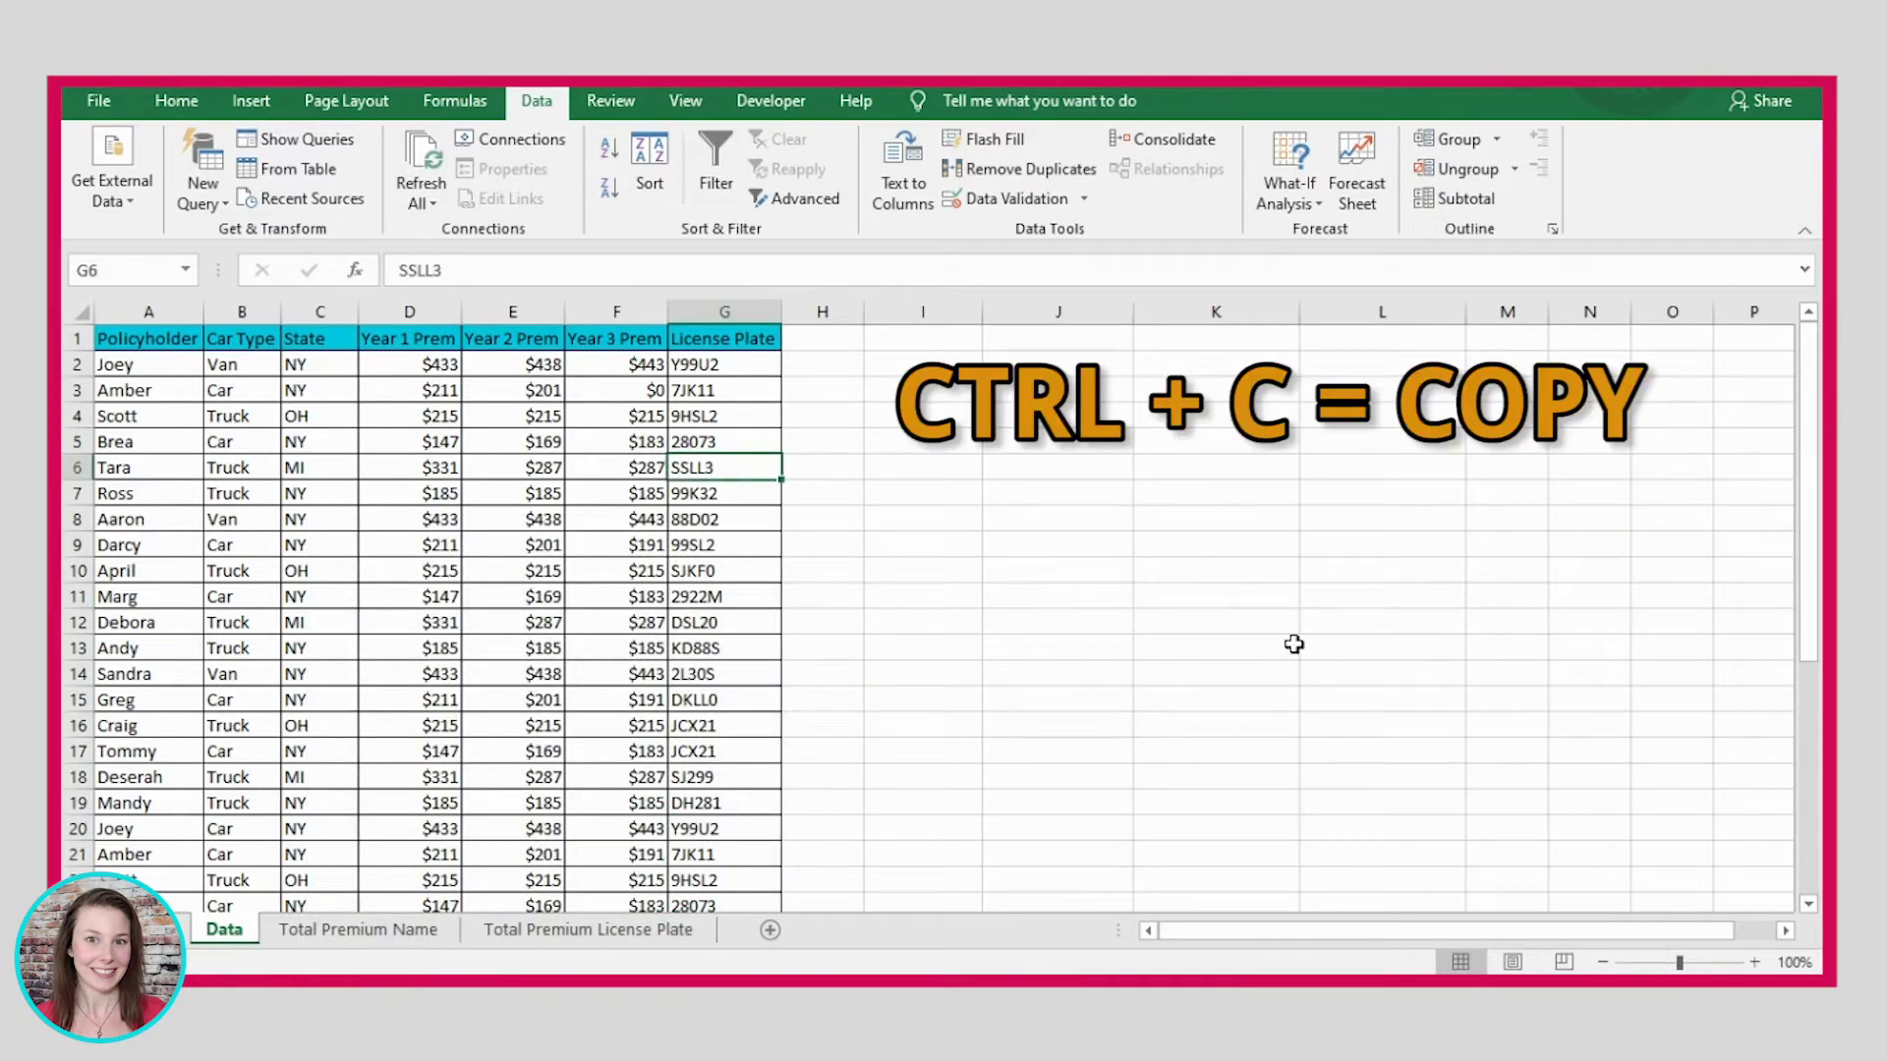
key(ctrl+c)
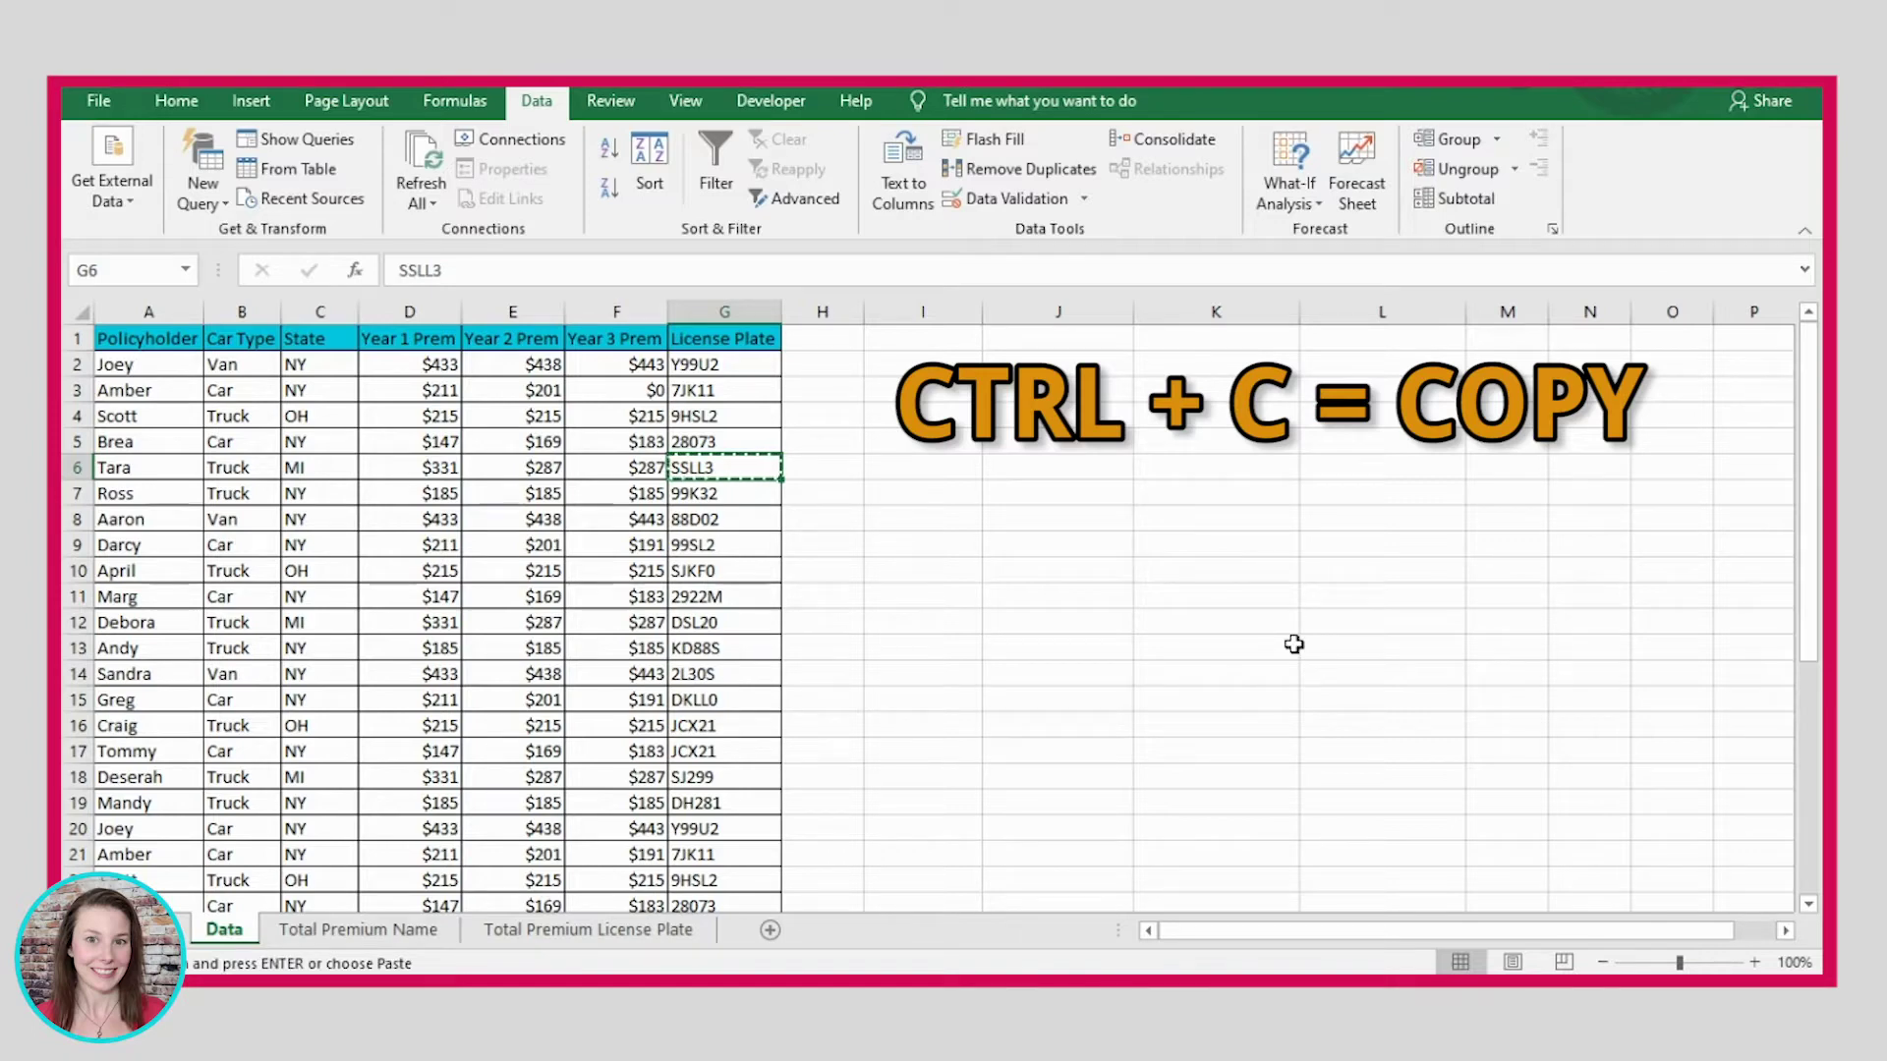
key(Down)
key(Down)
key(Down)
key(Down)
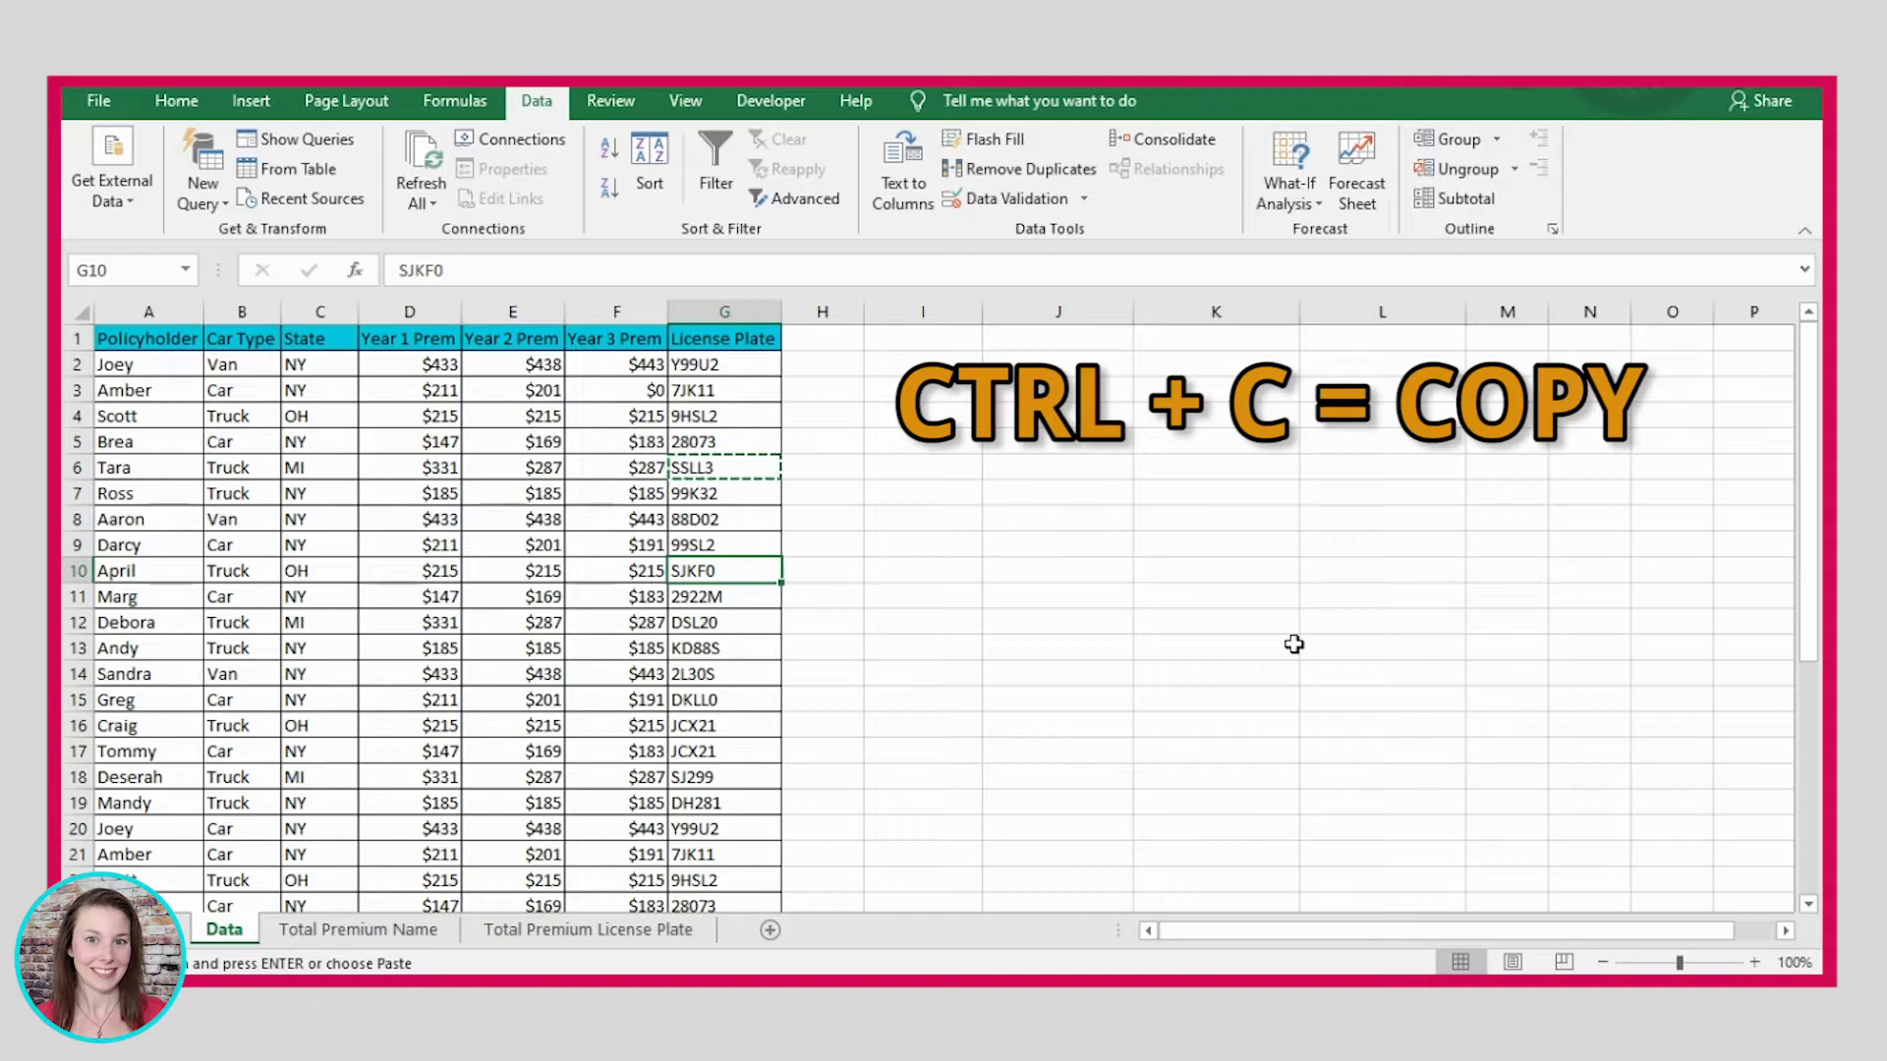
key(ctrl+v)
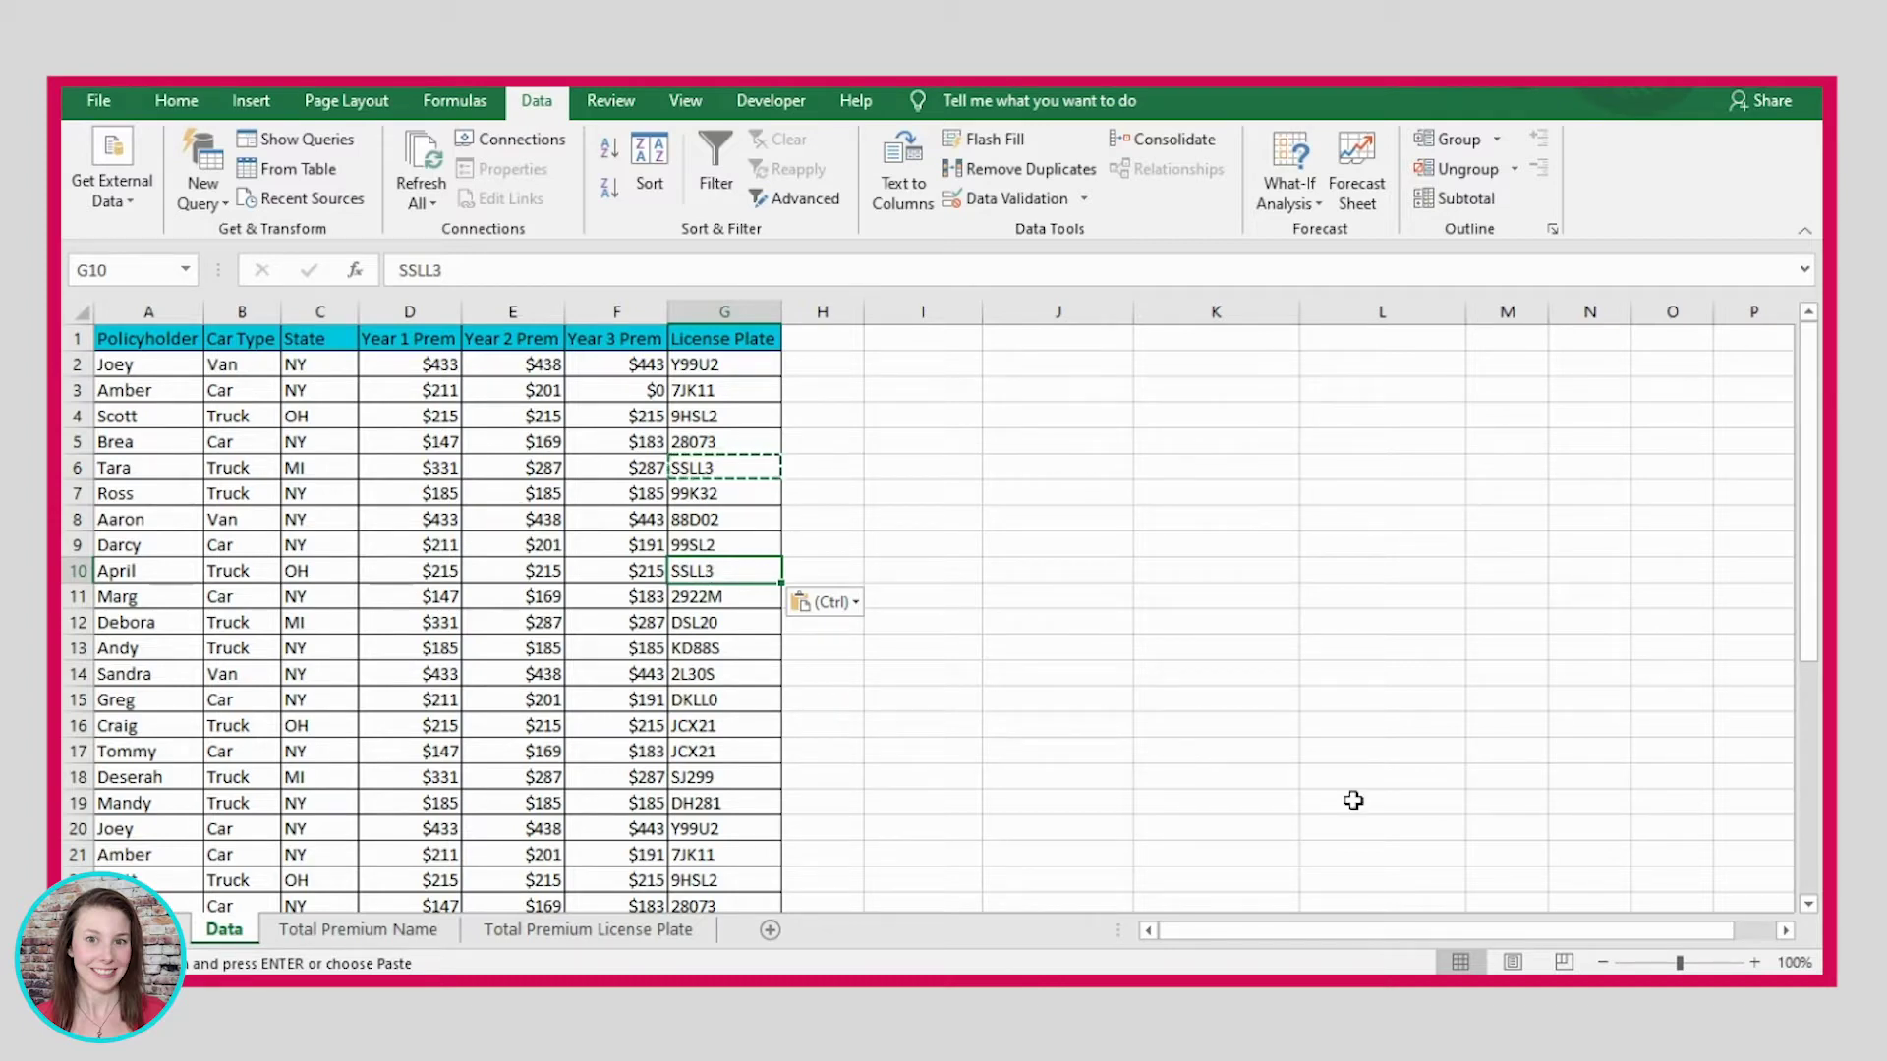
key(Down)
key(Up)
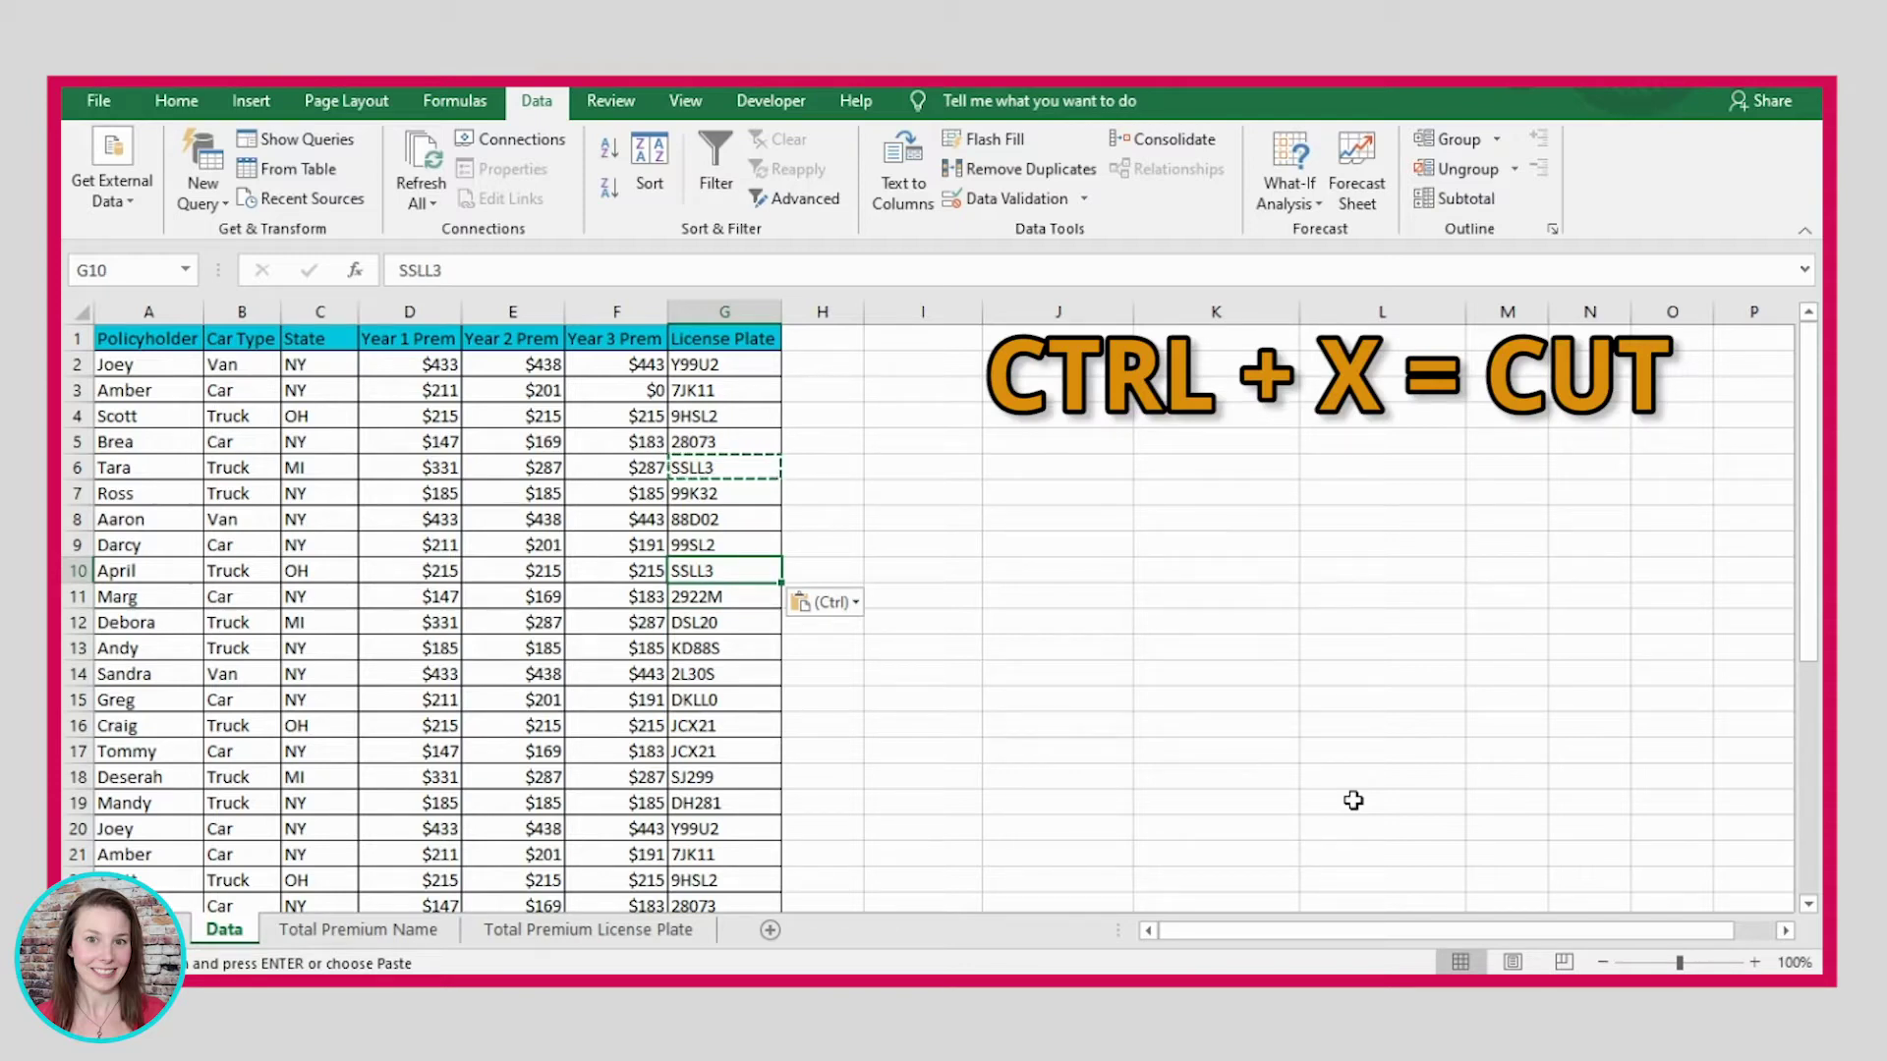
Step: Cut SSLL3 from G10 and paste it into G4, replacing 9HSL2
key(ctrl+x)
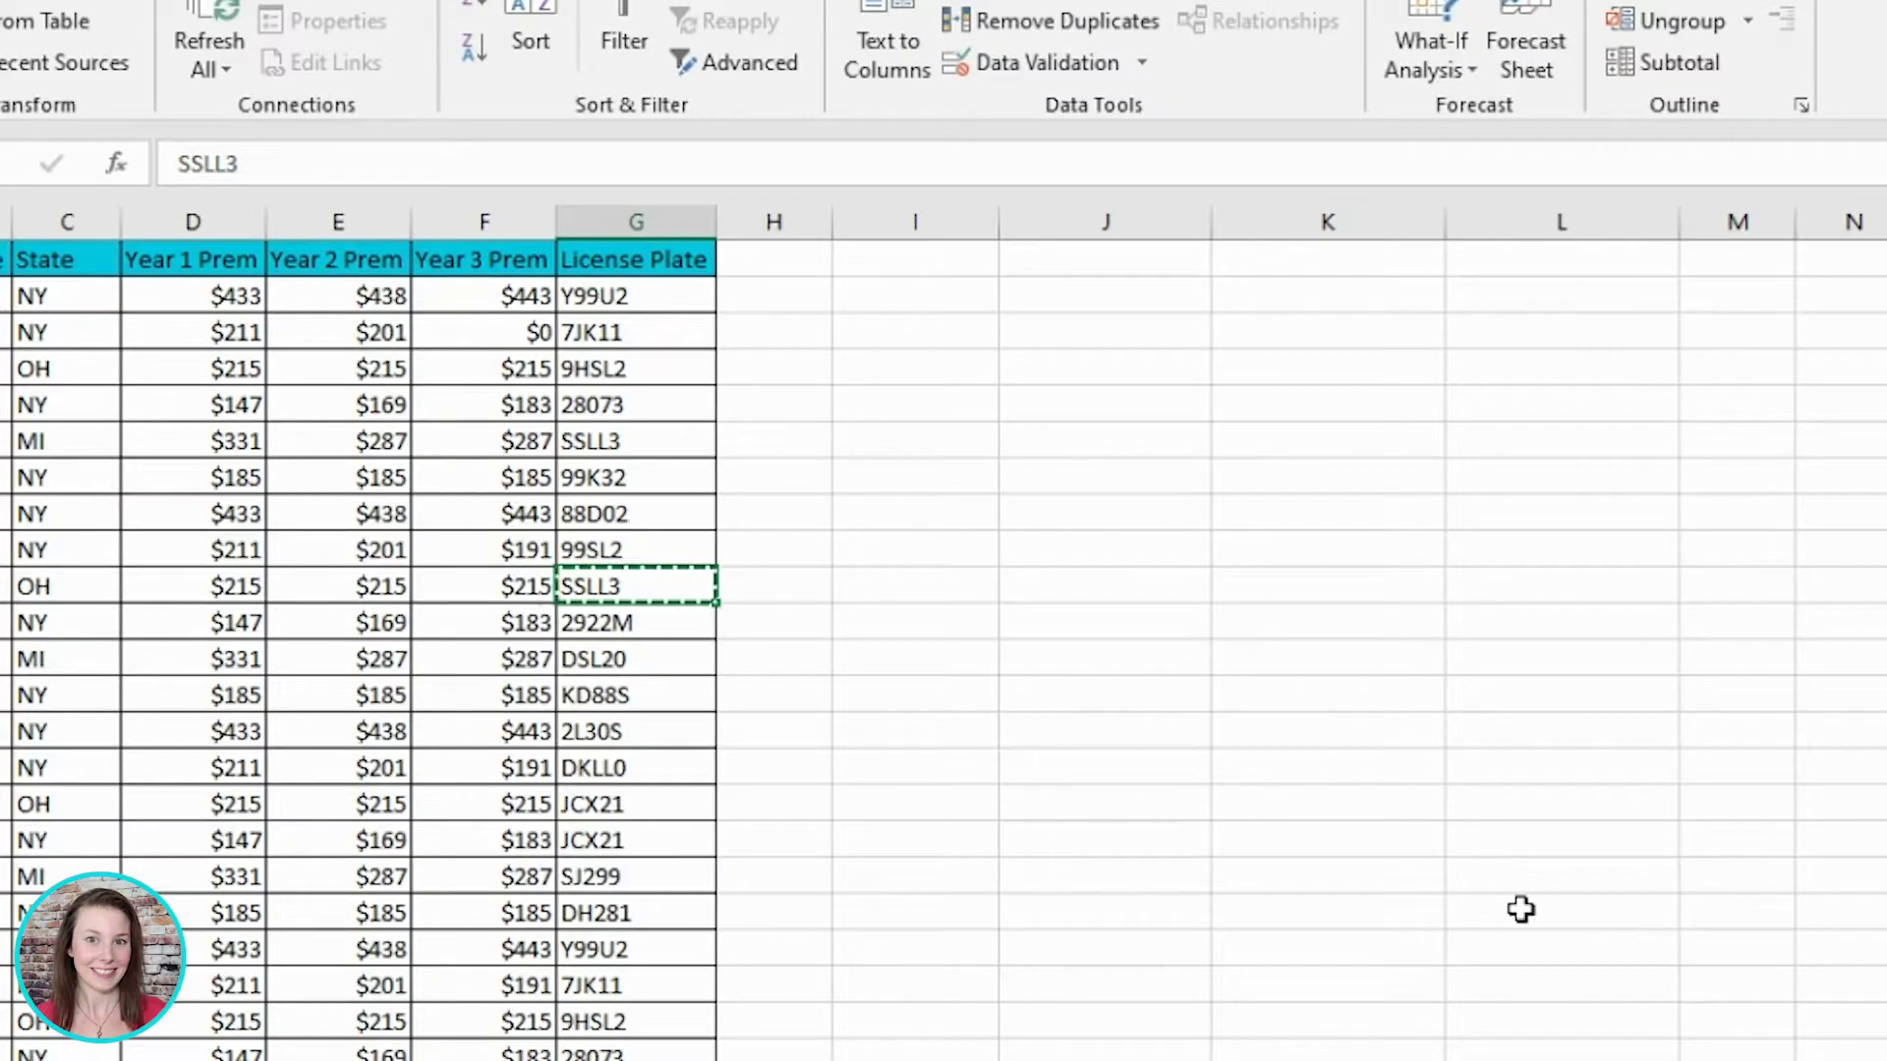
key(Up)
key(Up)
key(Up)
key(Up)
key(Up)
key(Up)
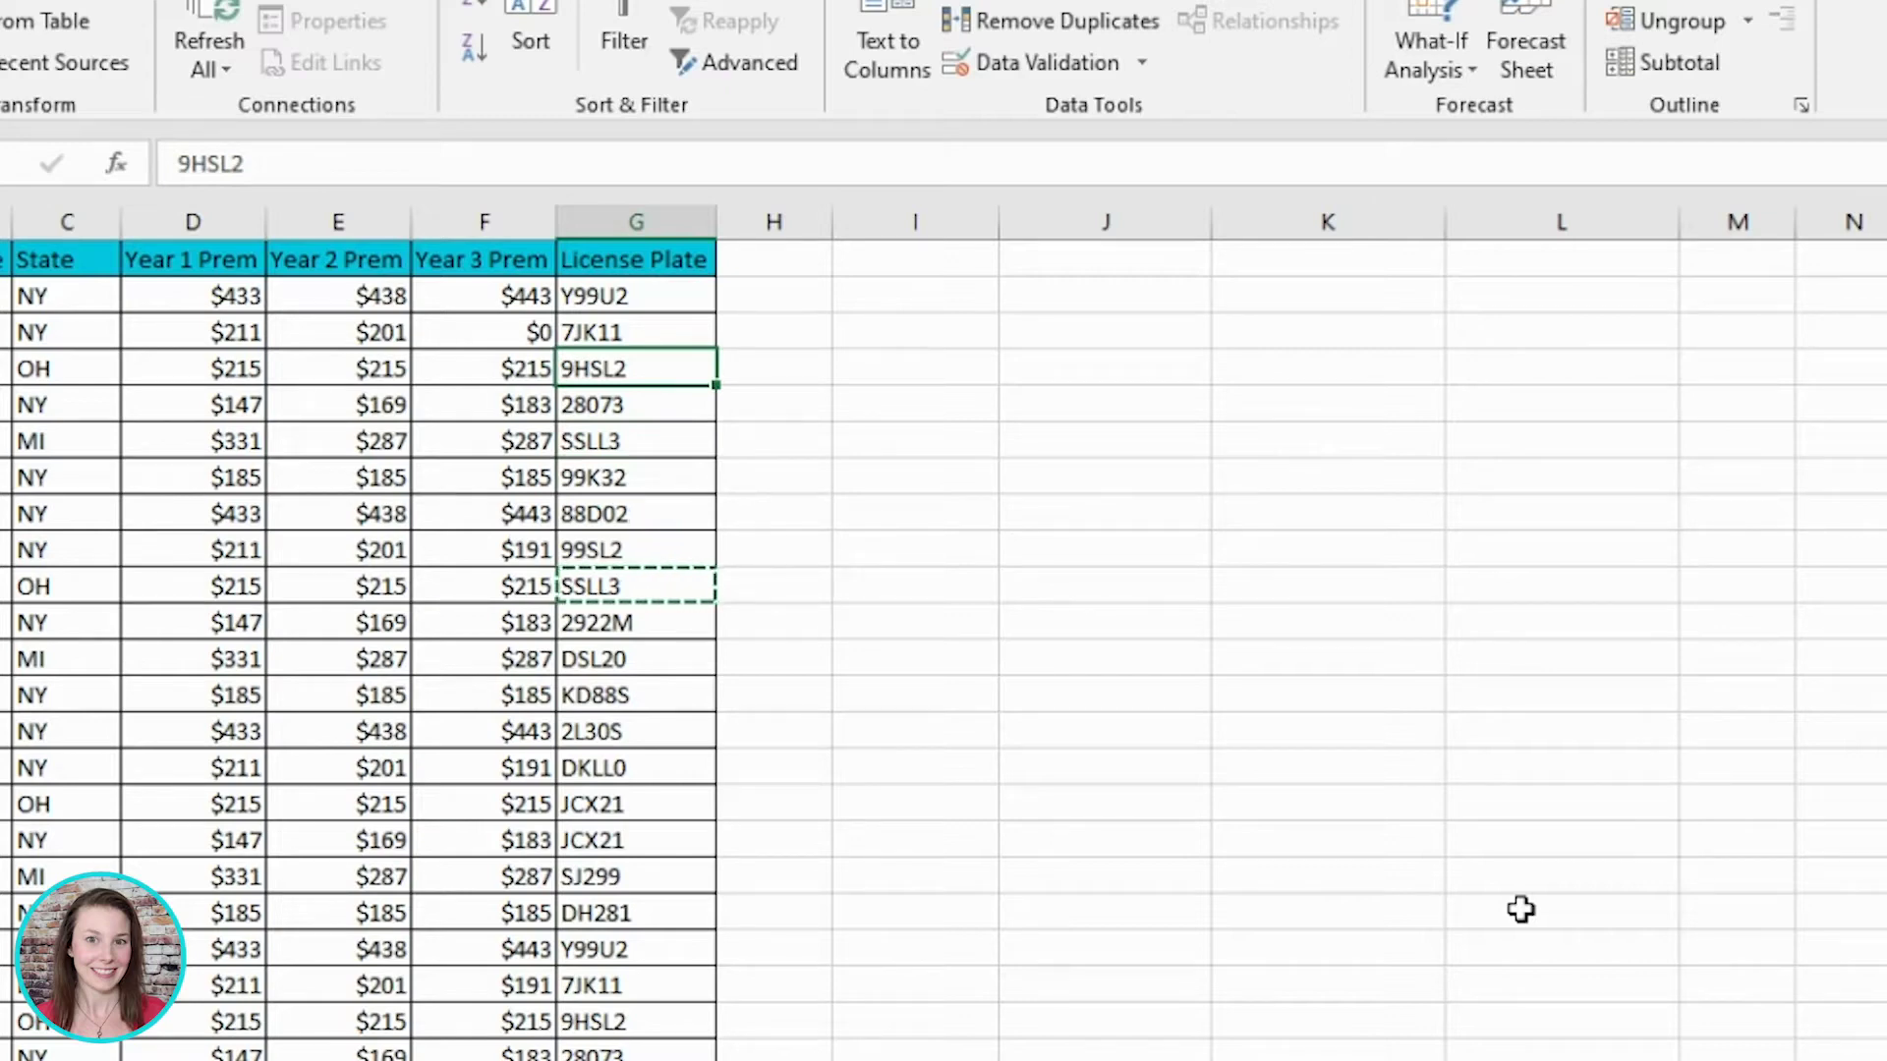
key(ctrl+v)
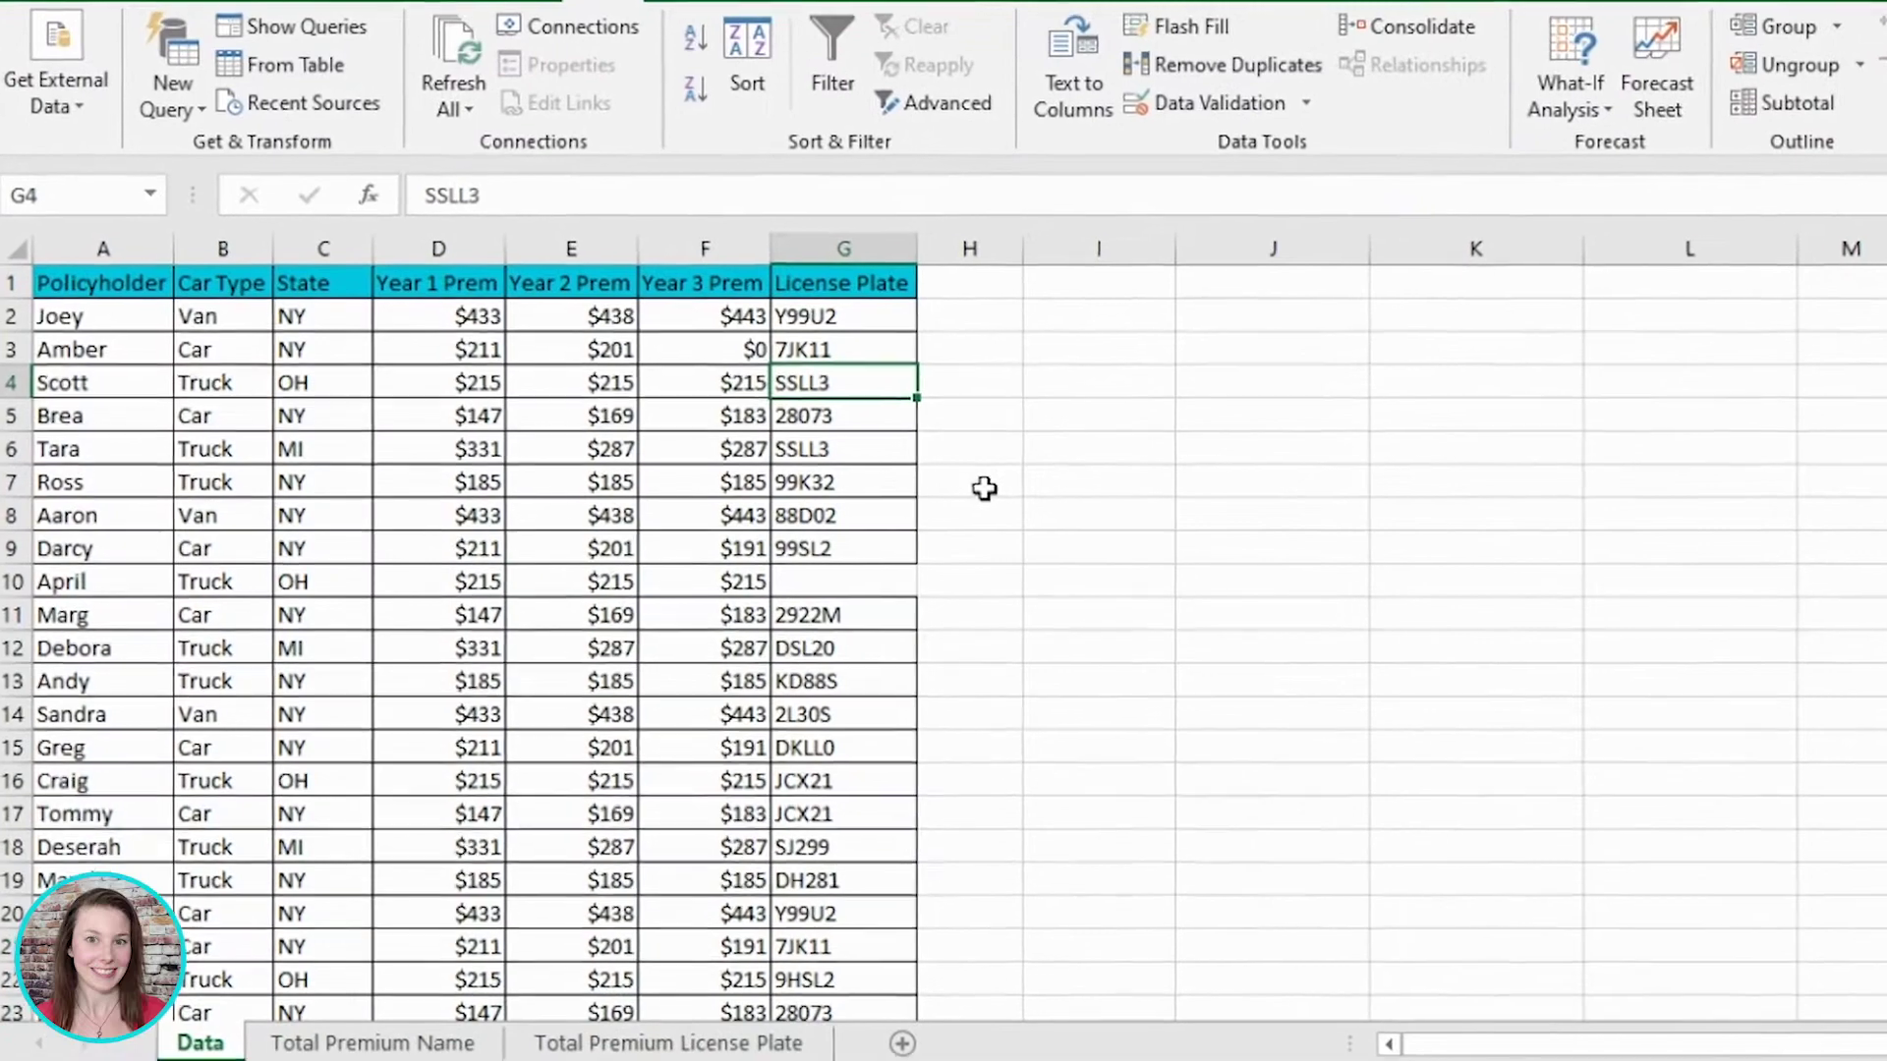
Step: Make SSLL3 in G6 italic and underlined, toggling bold on and back off
key(Down)
key(Down)
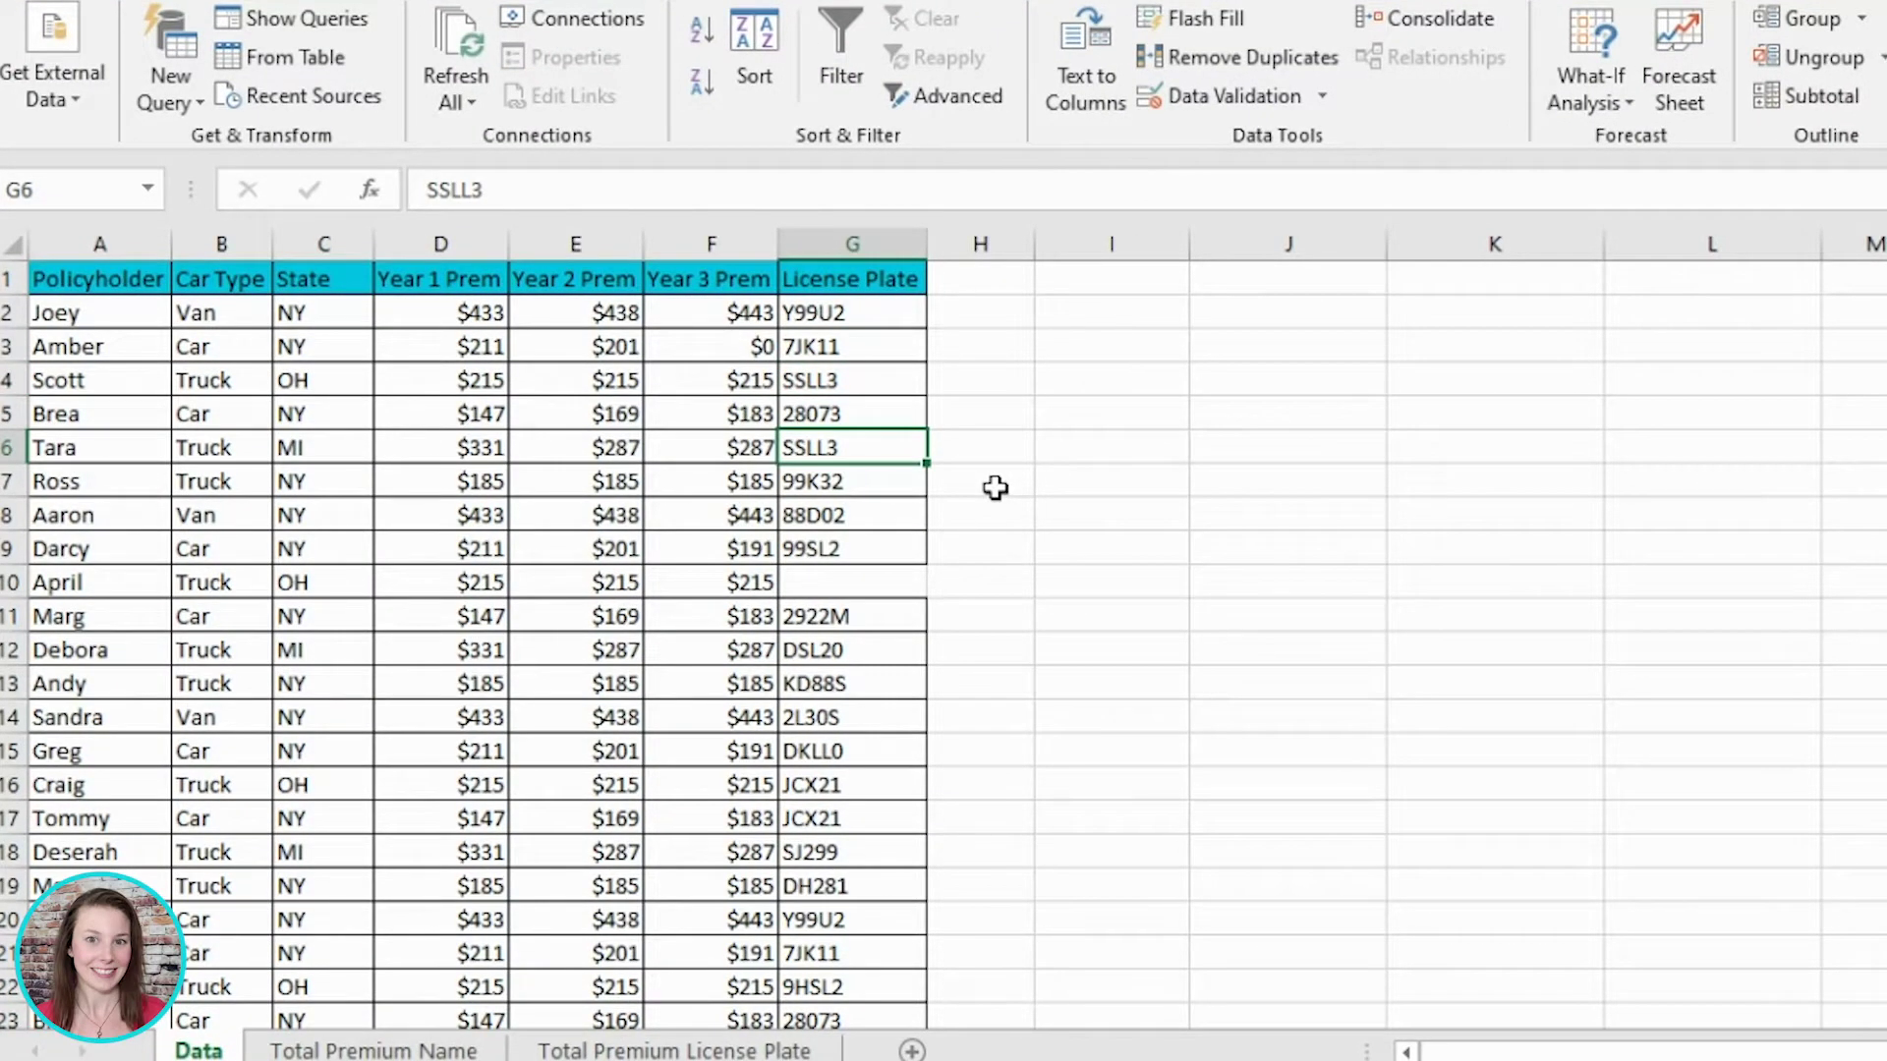
key(ctrl+b)
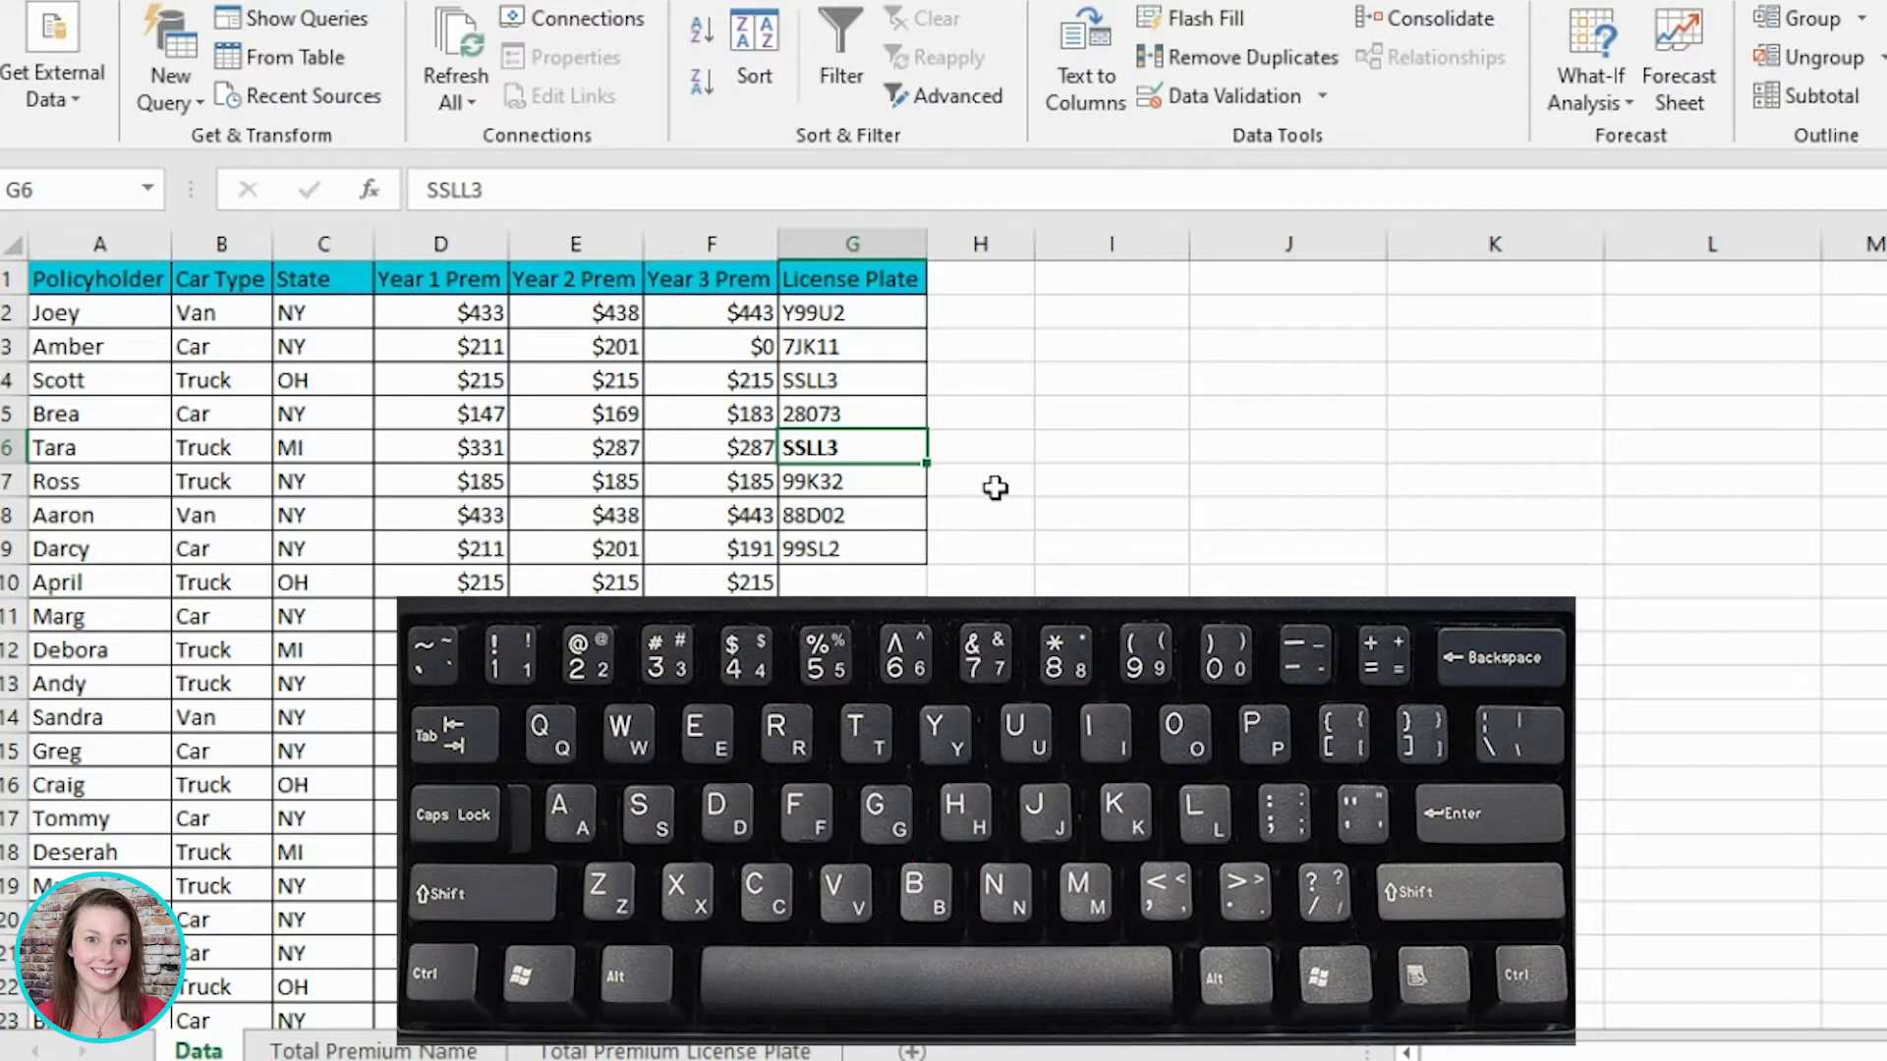
key(ctrl+i)
key(ctrl+i)
key(ctrl+u)
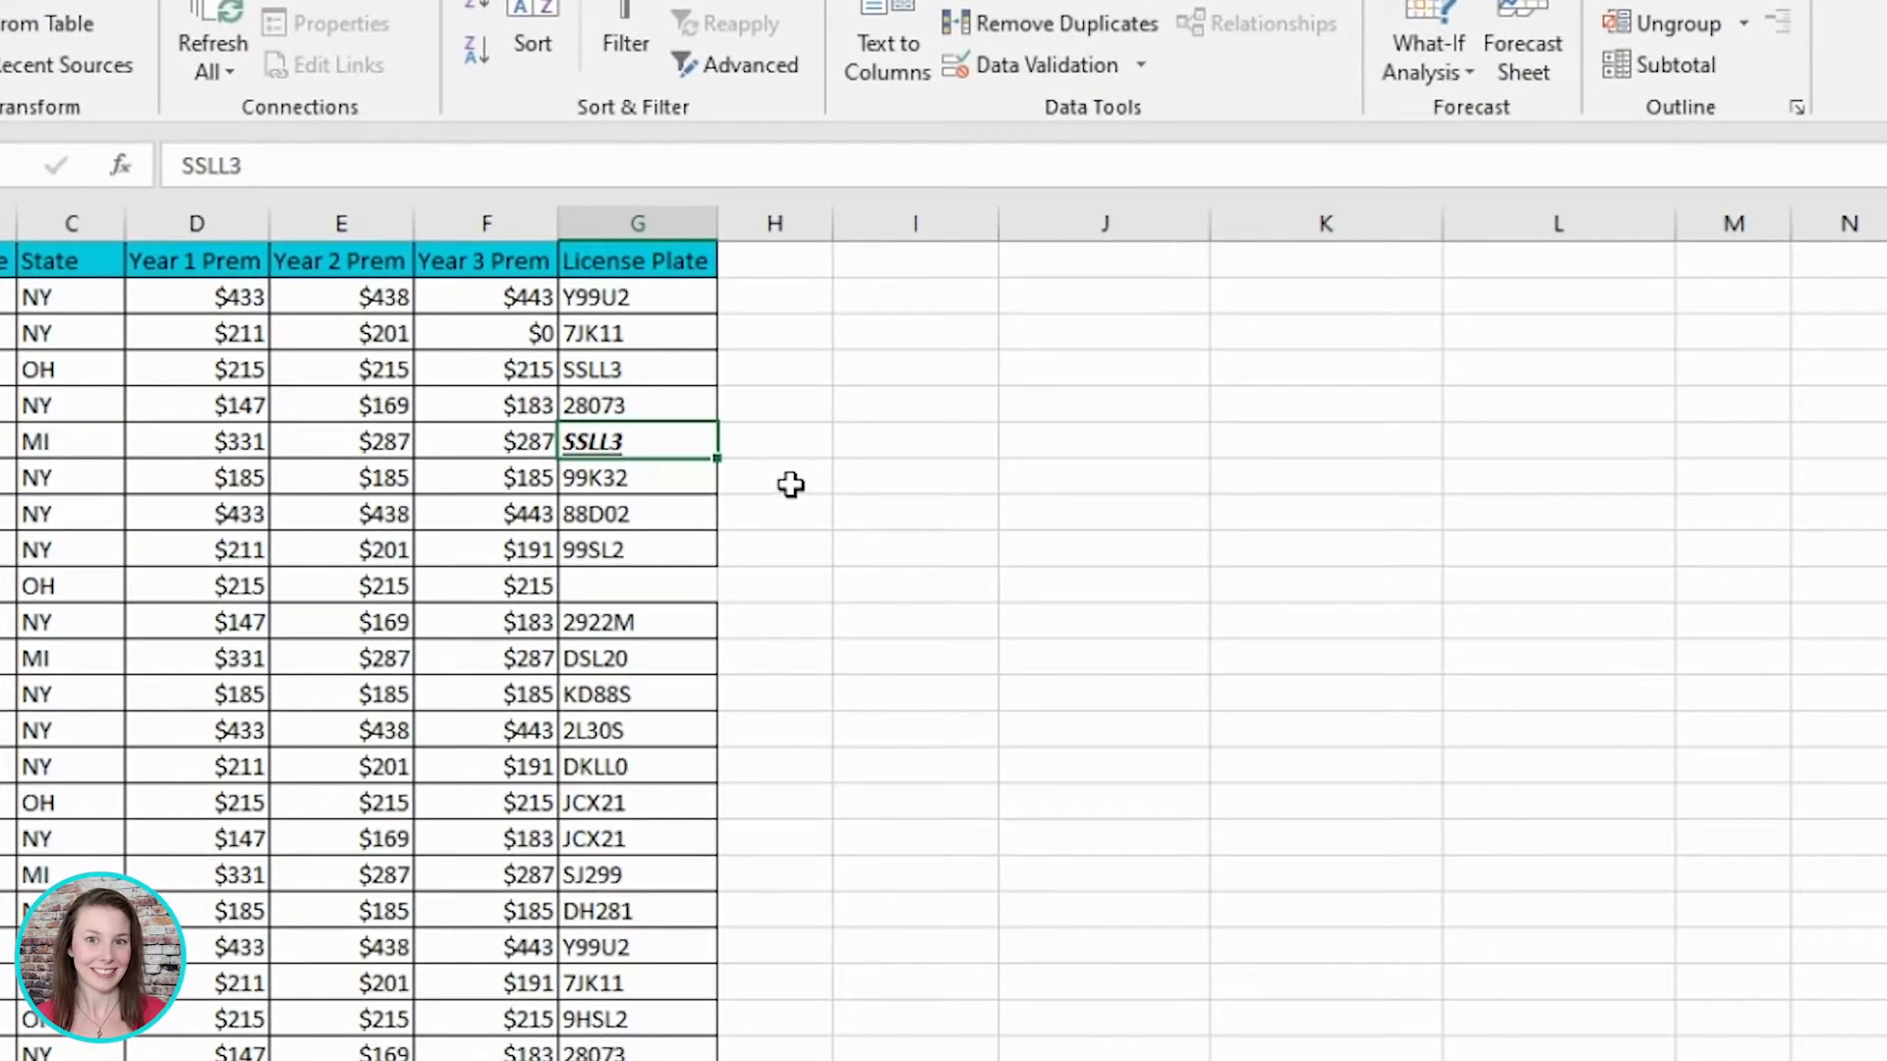
key(ctrl+b)
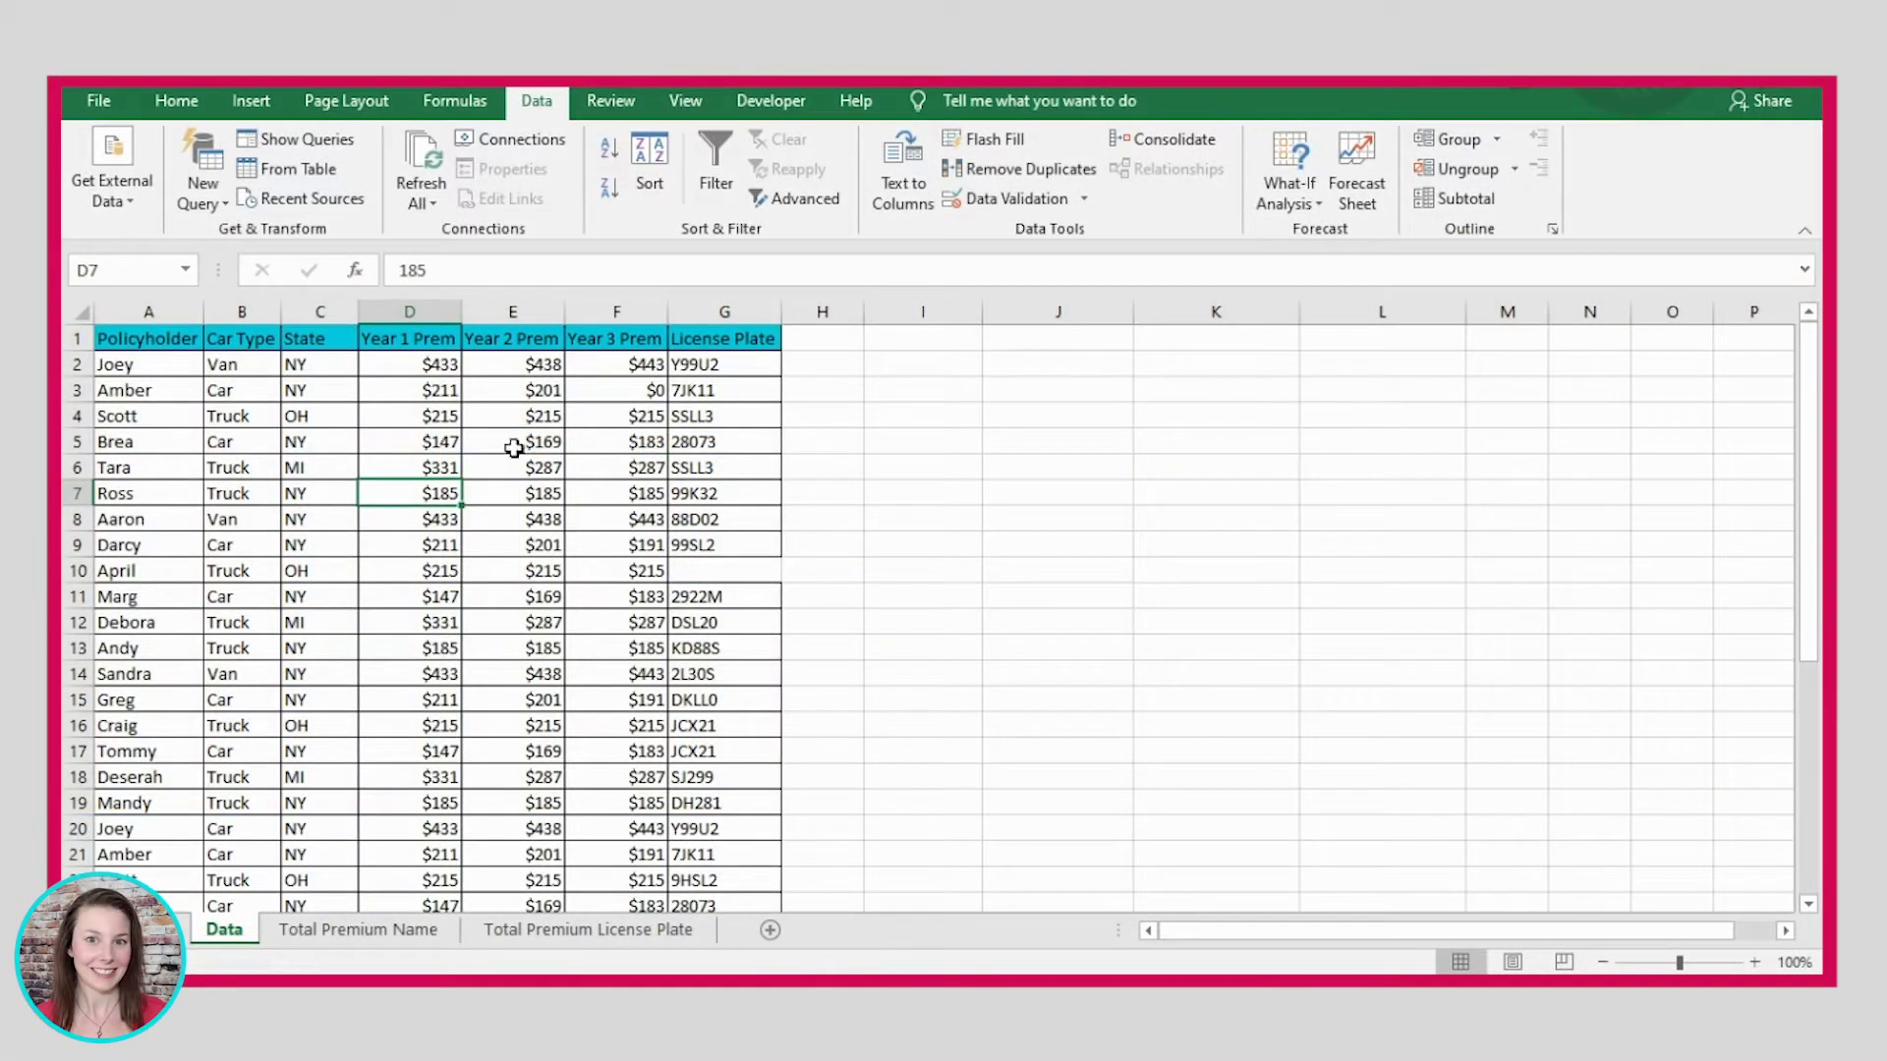
drag(147, 468, 710, 467)
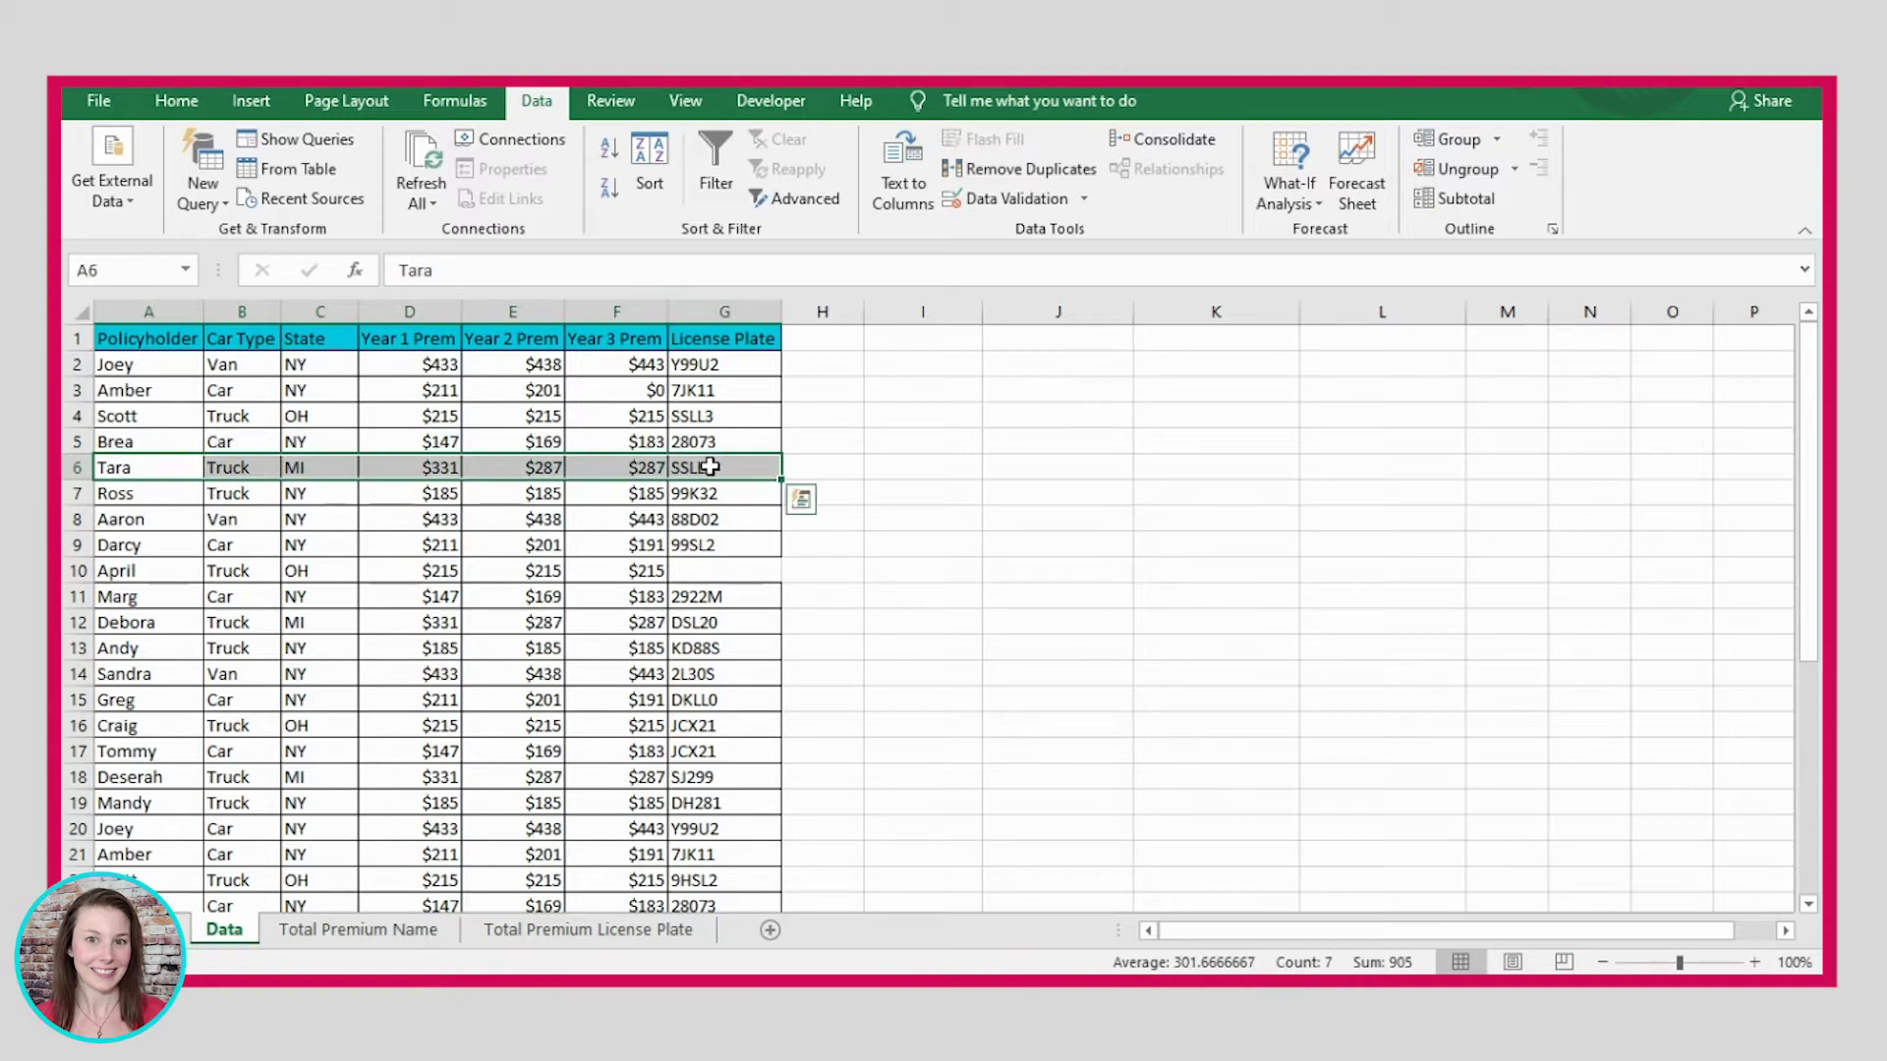
click(423, 519)
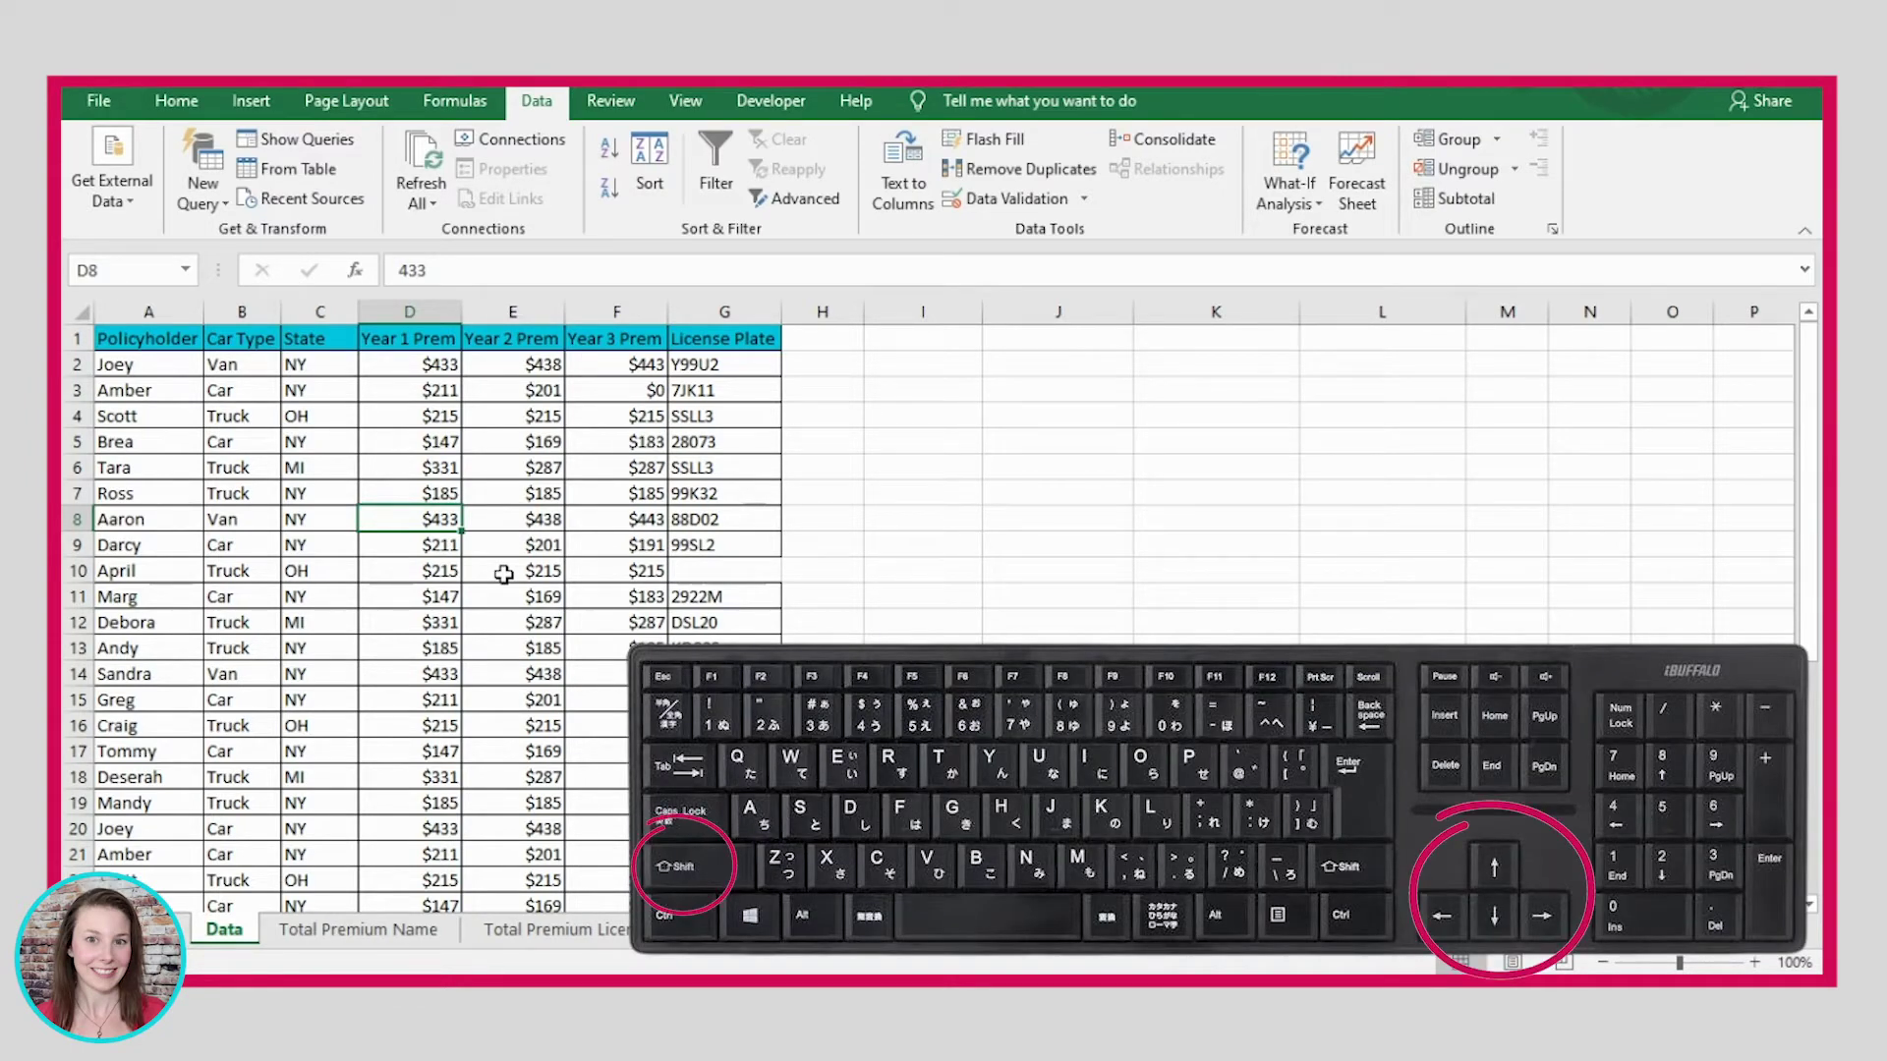
key(shift+Down)
key(shift+Down)
key(shift+Down)
key(shift+Down)
key(shift+Down)
key(shift+Up)
key(shift+Up)
key(shift+Up)
key(shift+Up)
key(shift+Up)
key(shift+Up)
key(shift+Up)
key(shift+Up)
key(shift+Up)
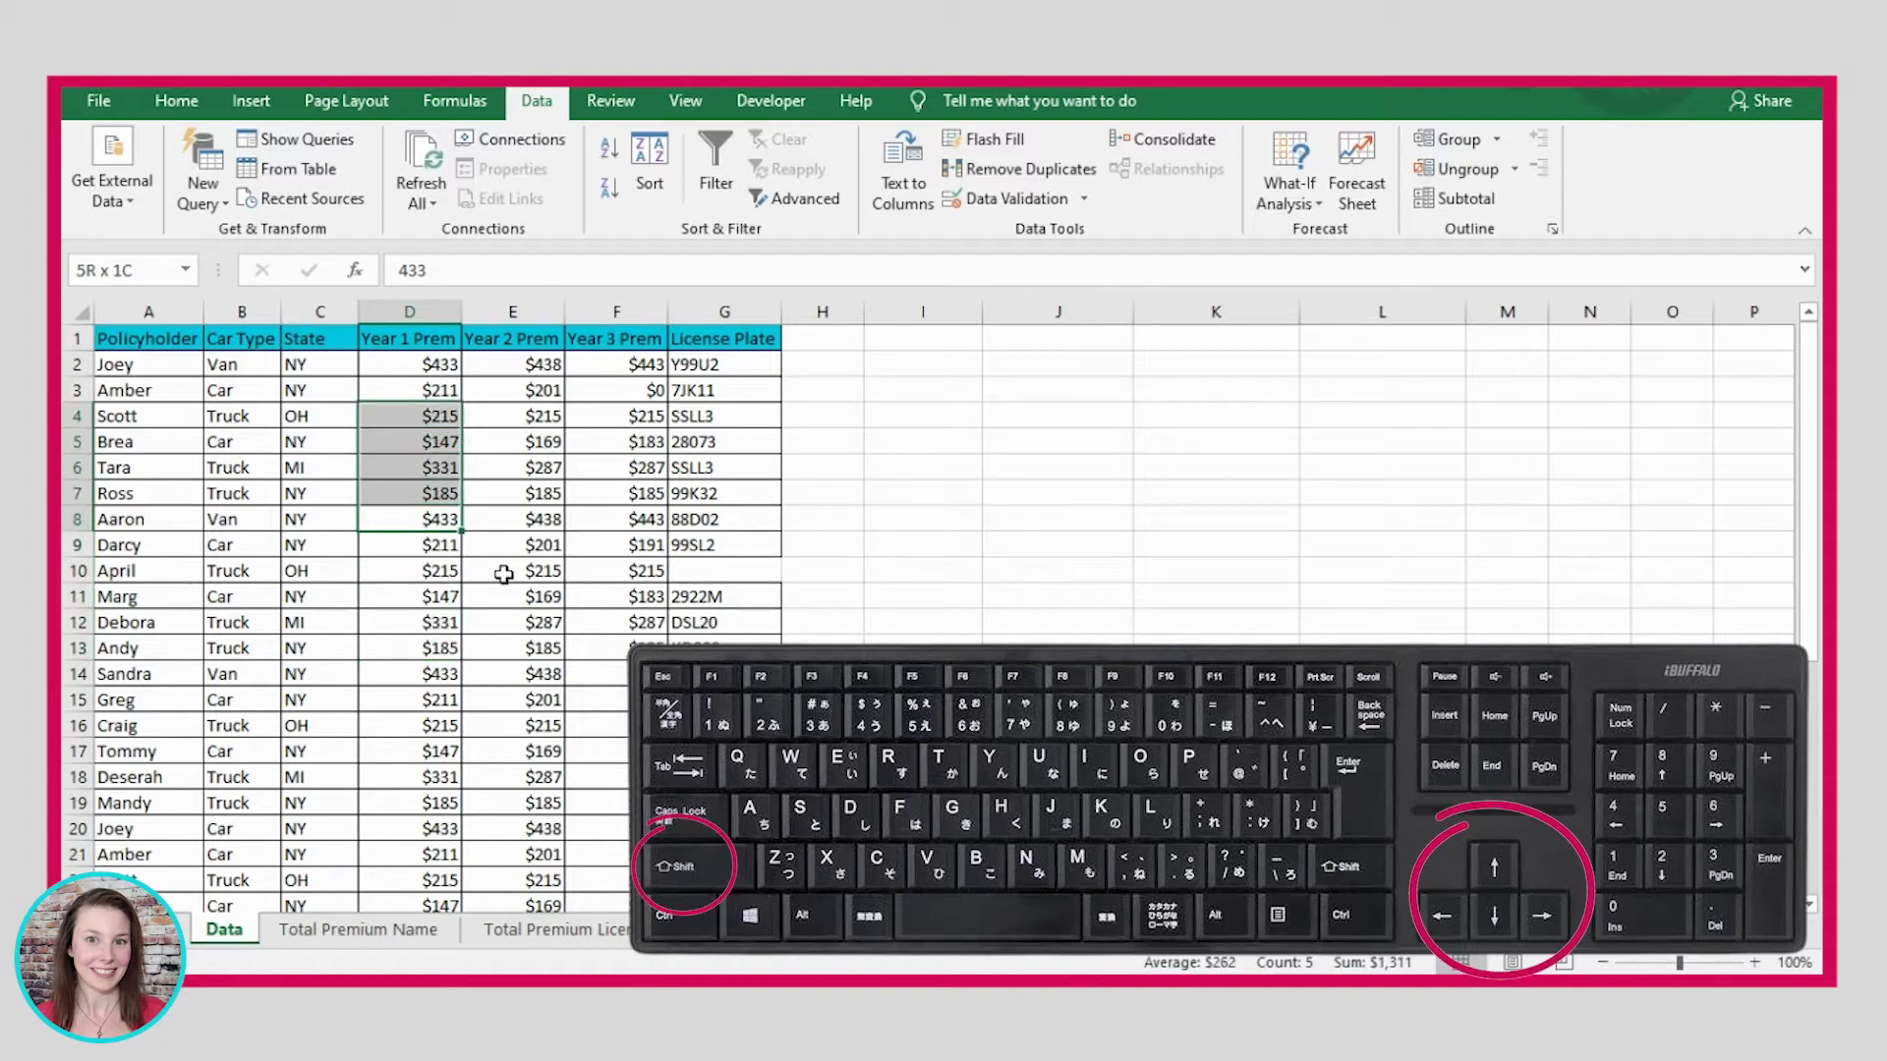
key(shift+Up)
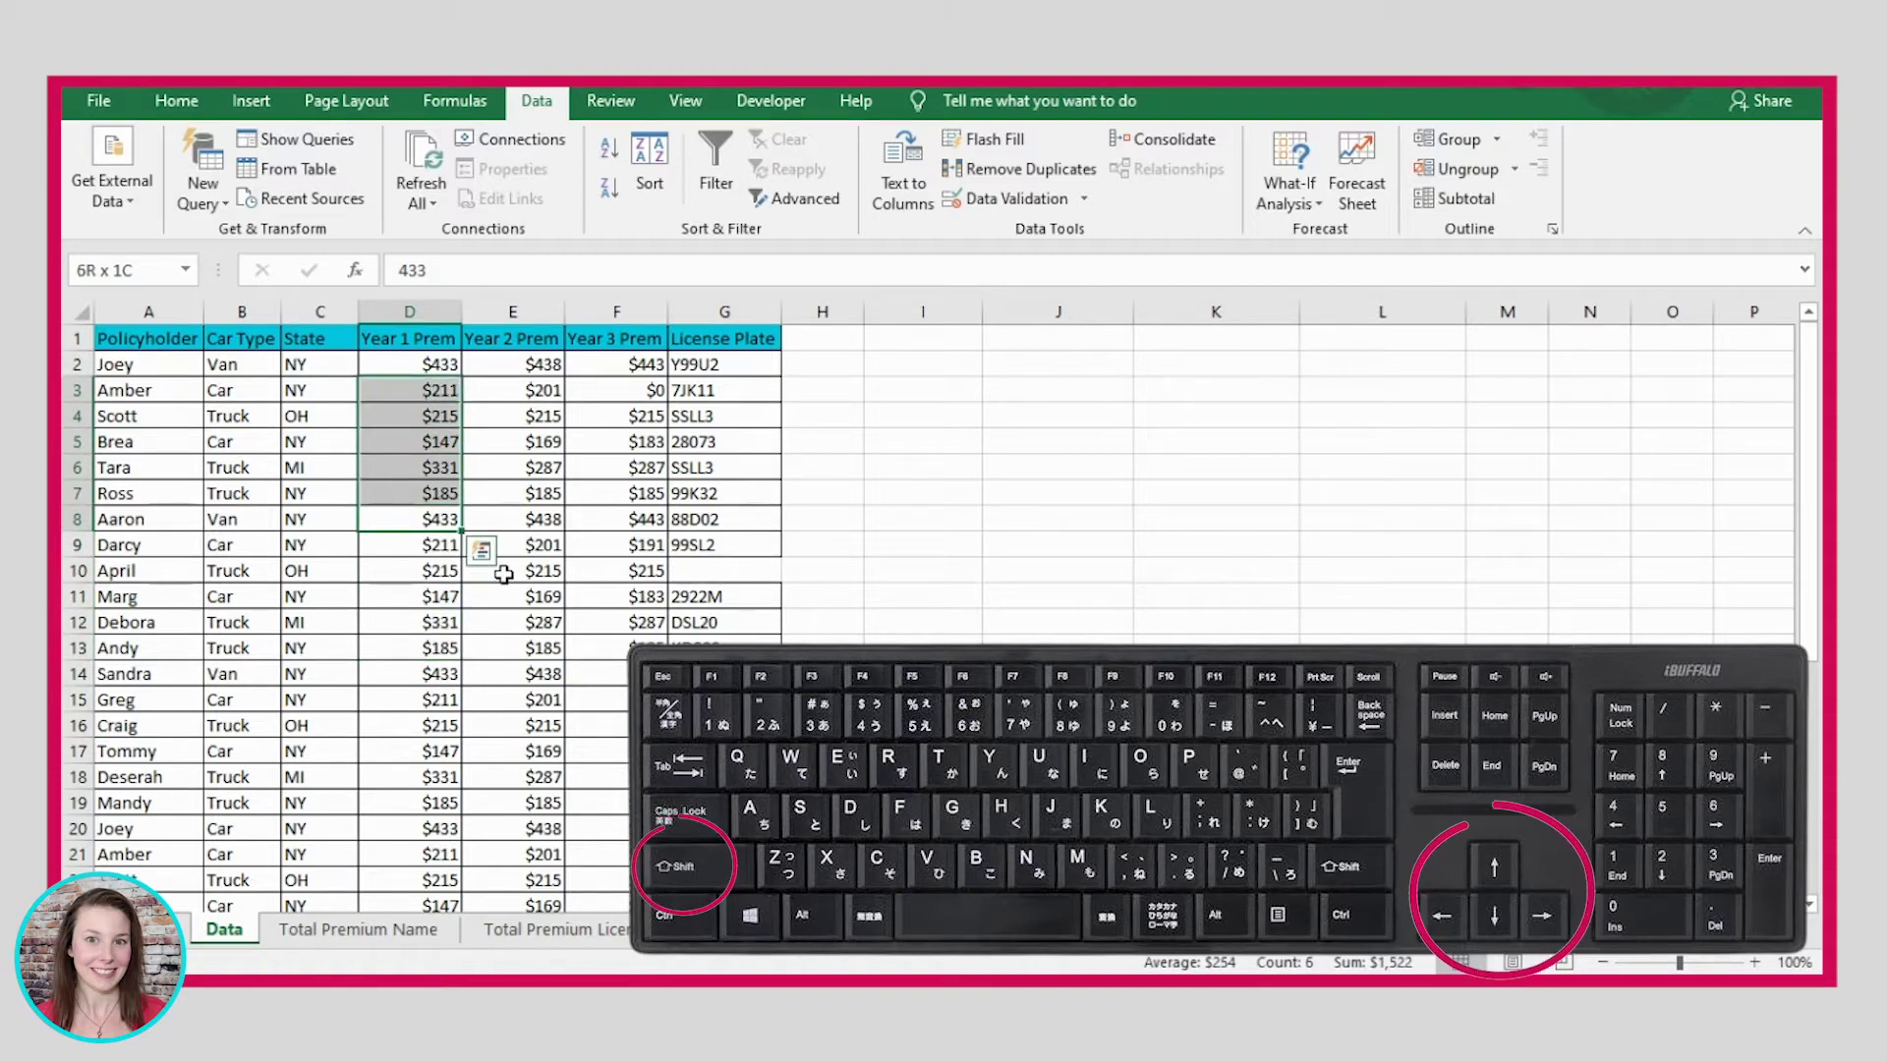
key(shift+Right)
key(shift+Right)
key(shift+Right)
key(shift+Left)
key(shift+Left)
key(shift+Left)
key(shift+Left)
key(shift+Left)
key(shift+Left)
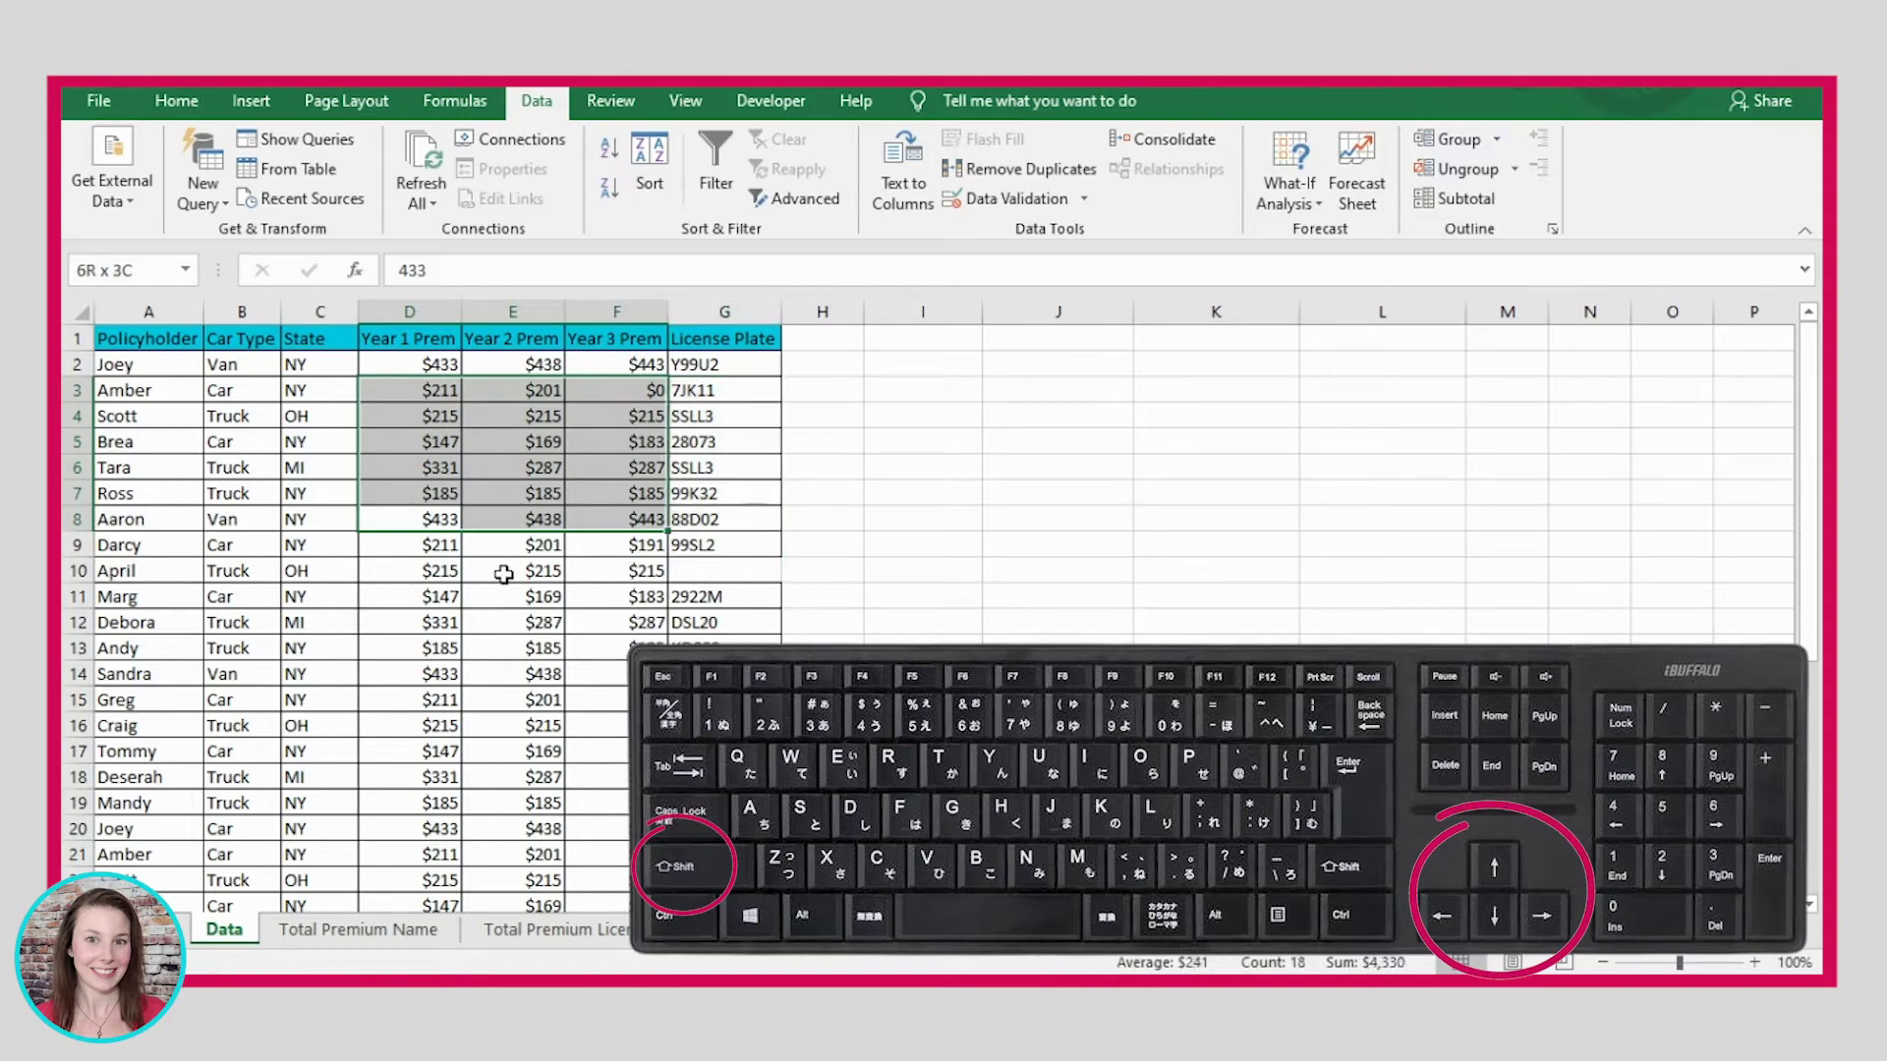
key(shift+Down)
key(shift+Down)
key(shift+Down)
key(shift+Down)
key(shift+Down)
key(shift+Down)
key(shift+Down)
key(shift+Down)
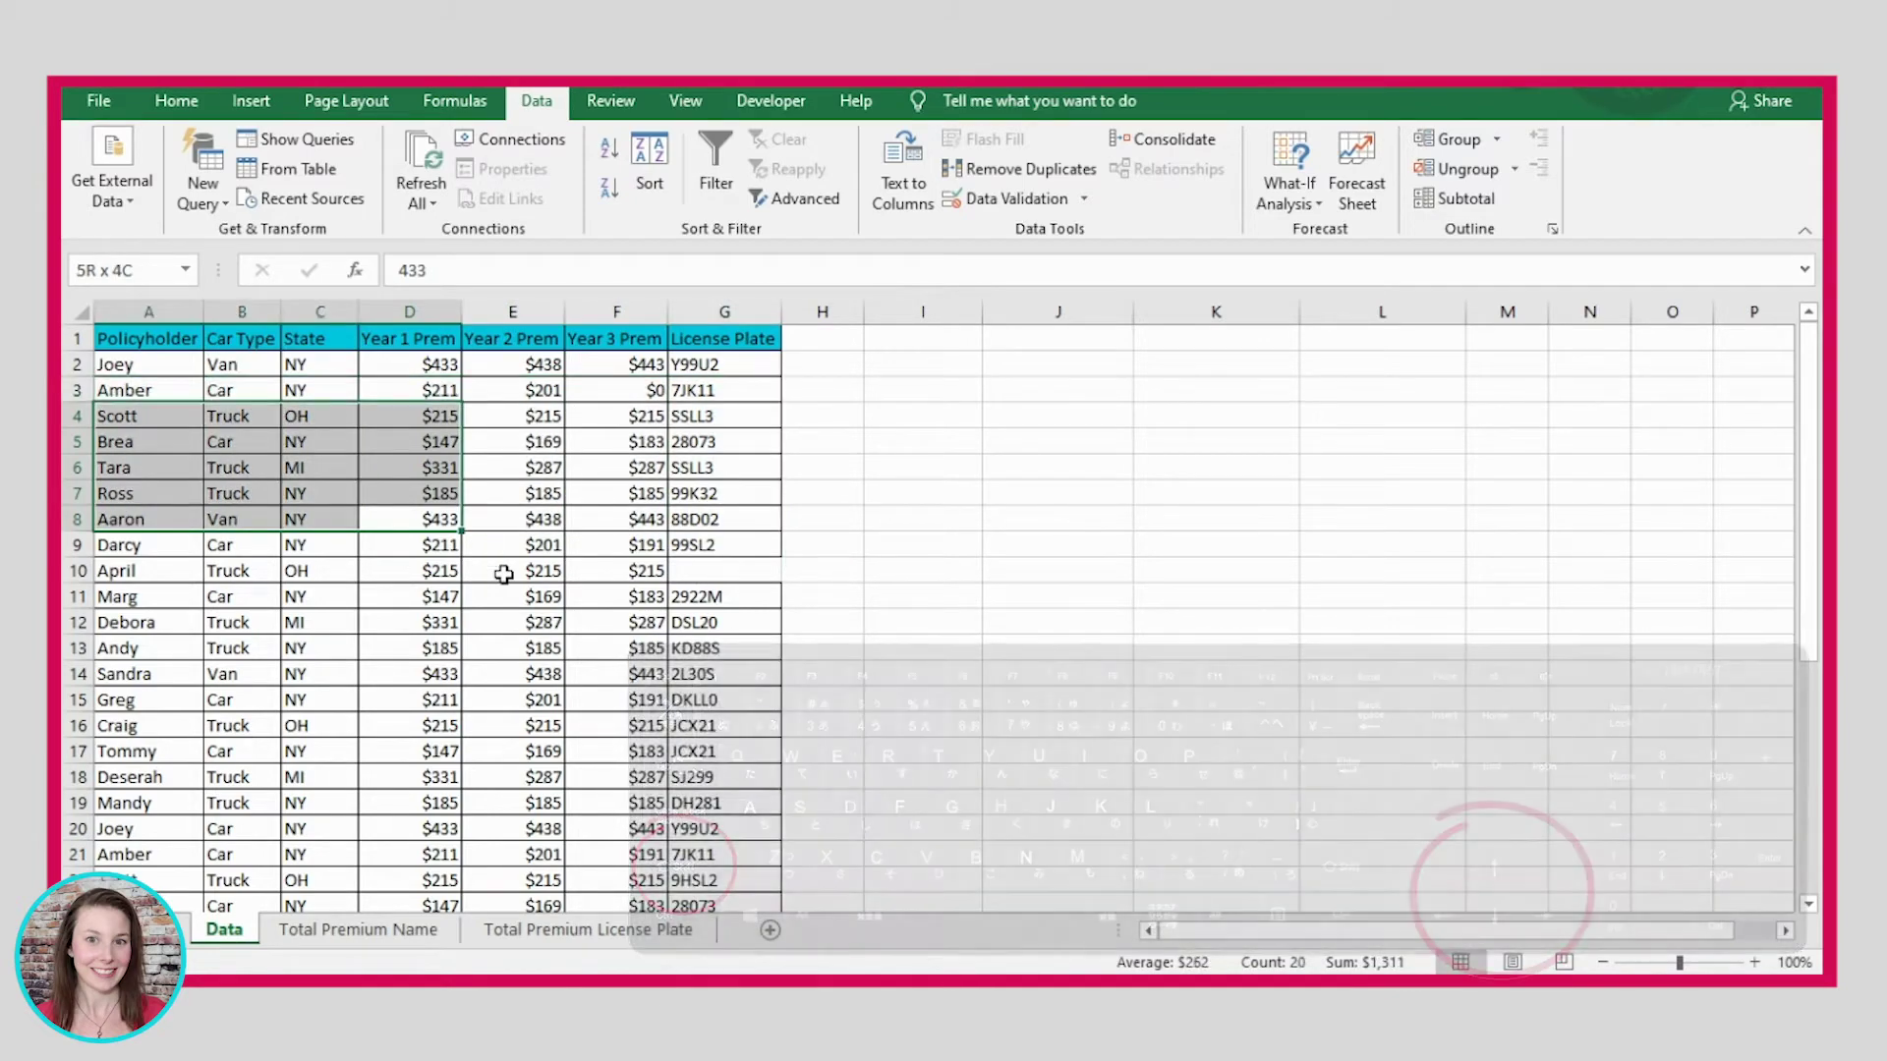
key(shift+Down)
key(shift+Down)
key(shift+Down)
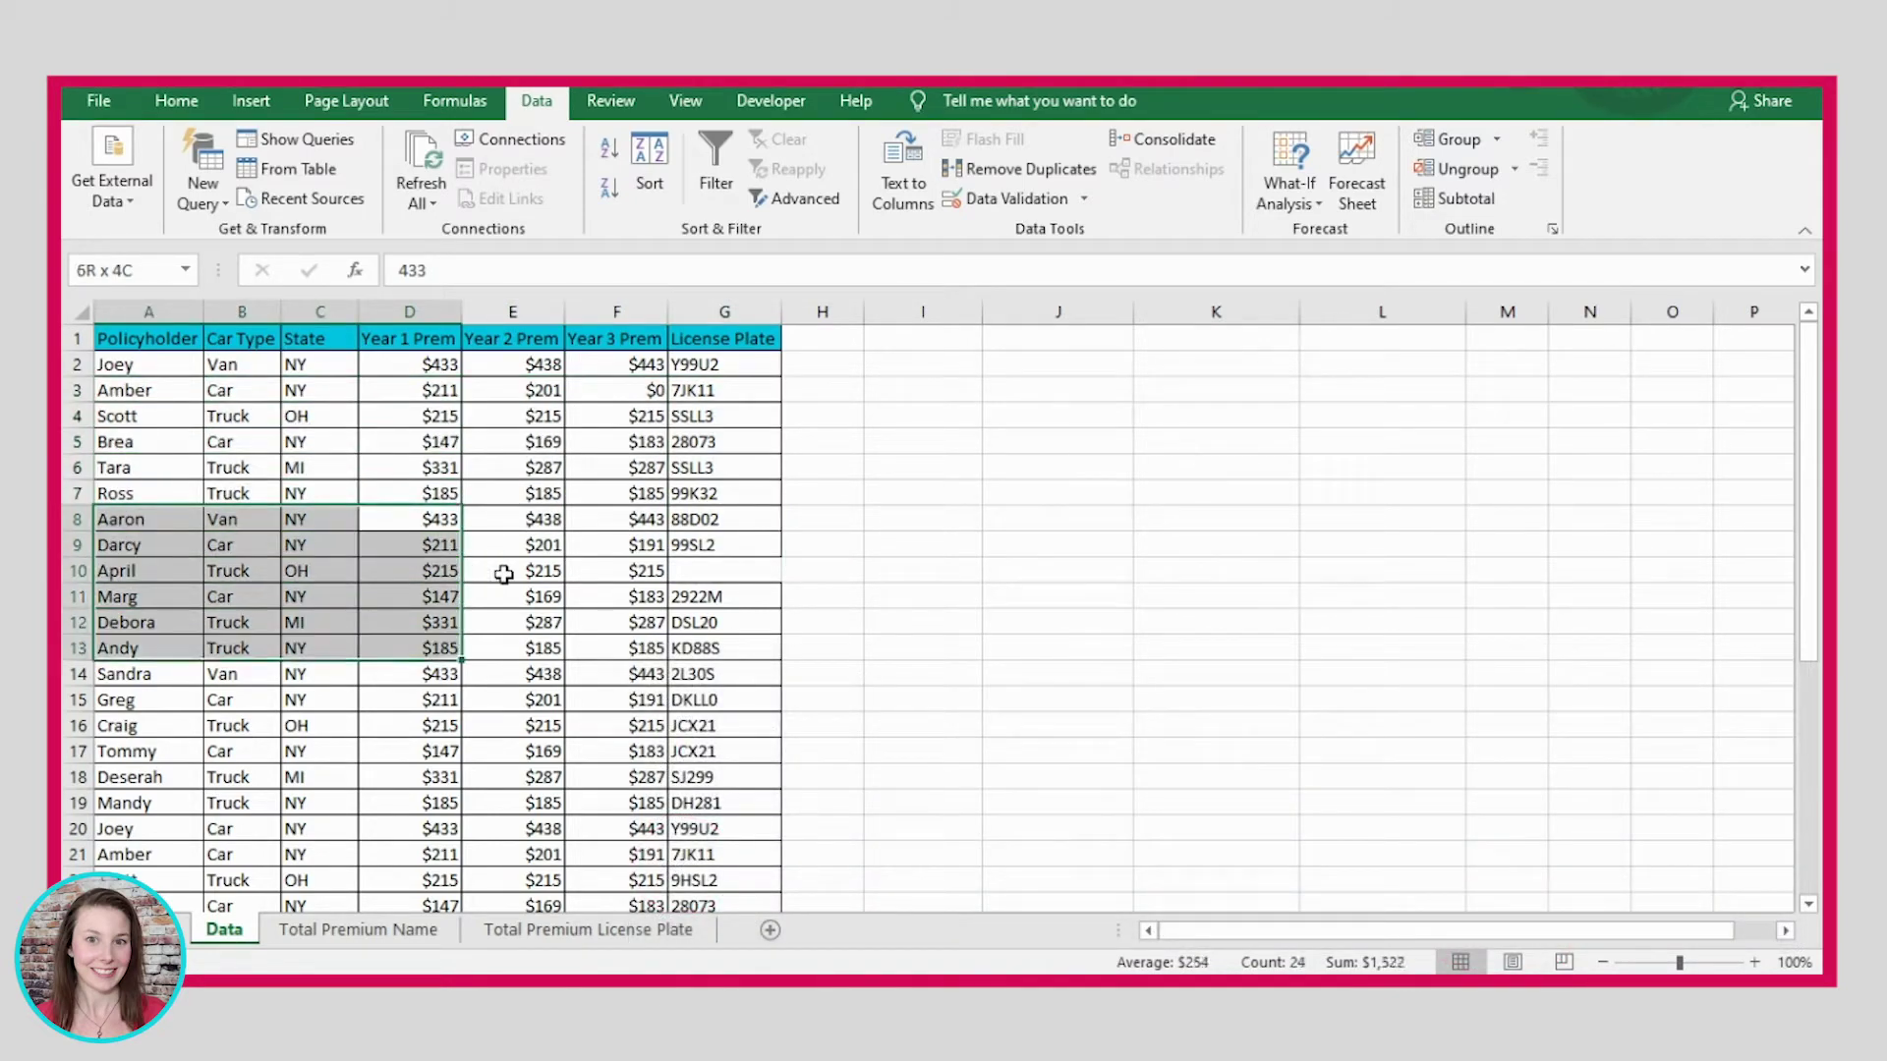
key(shift+BackSpace)
key(Up)
key(Up)
key(Up)
key(Up)
key(Up)
key(Up)
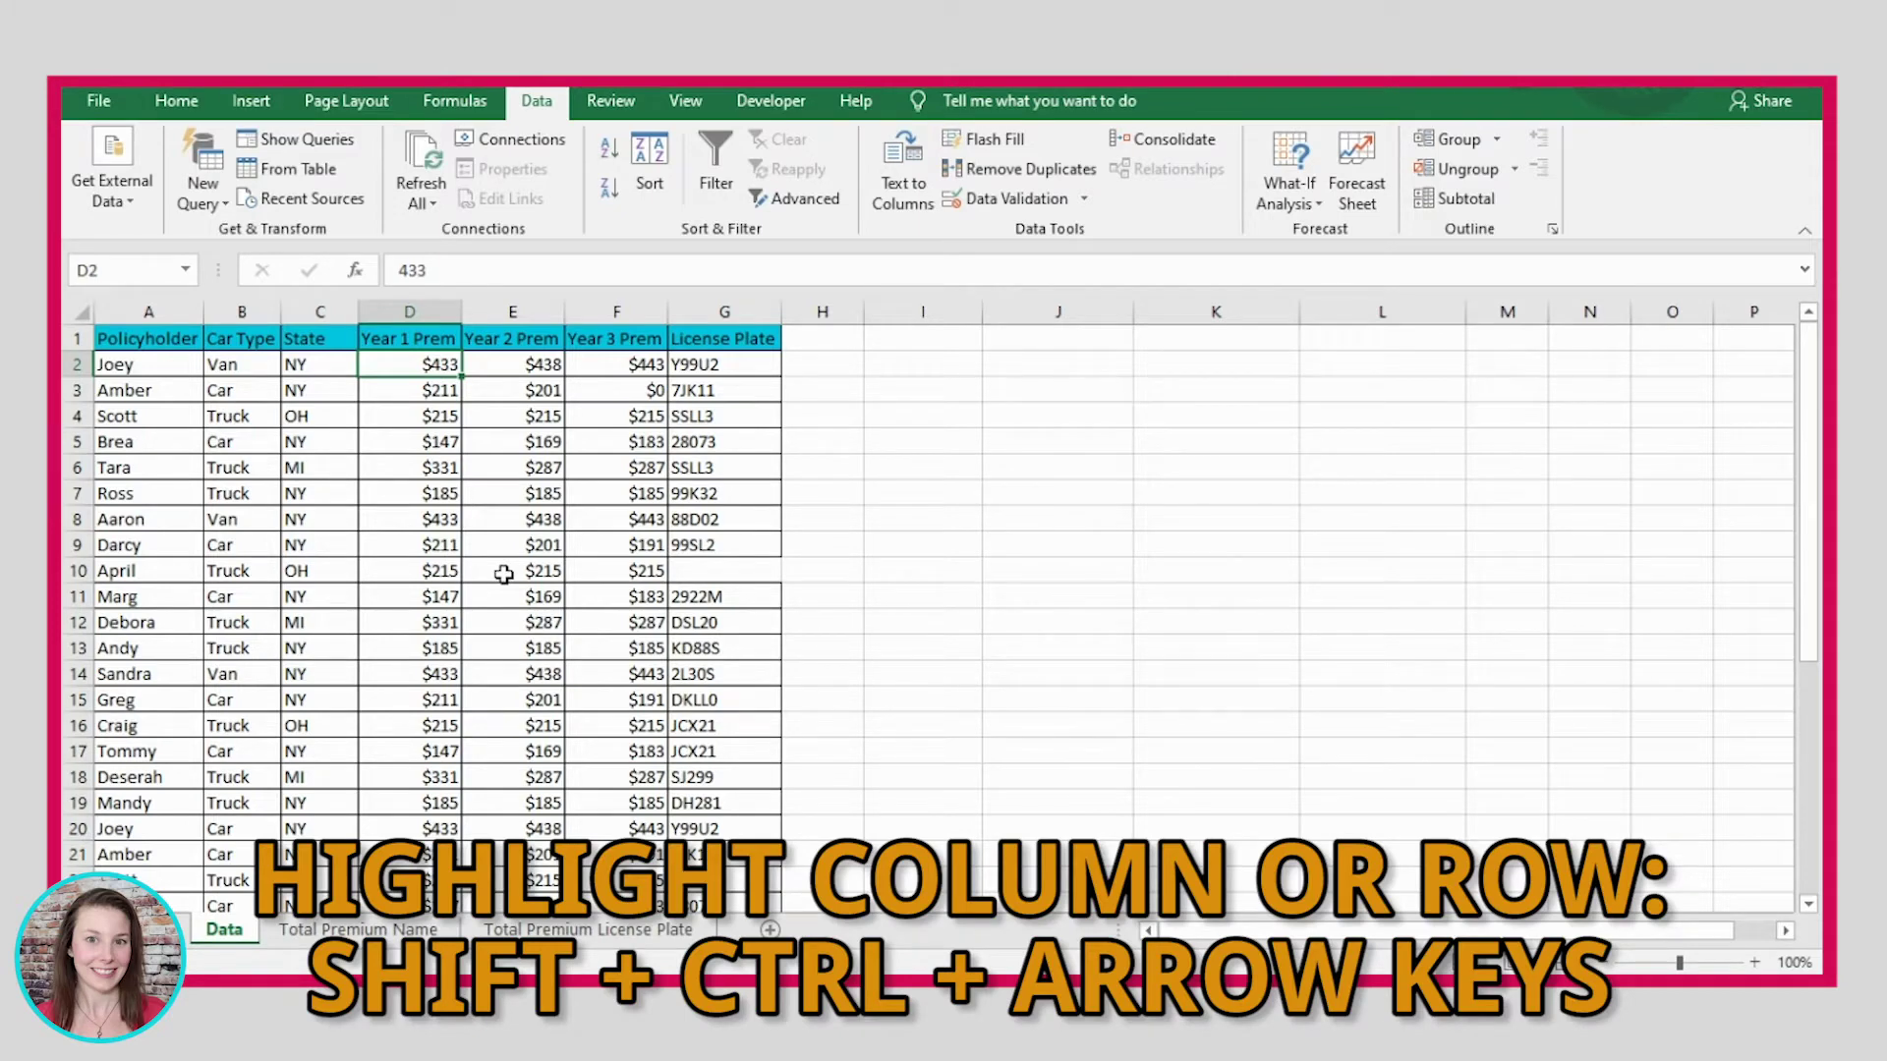
key(shift+Down)
key(shift+Down)
key(shift+Down)
key(shift+Down)
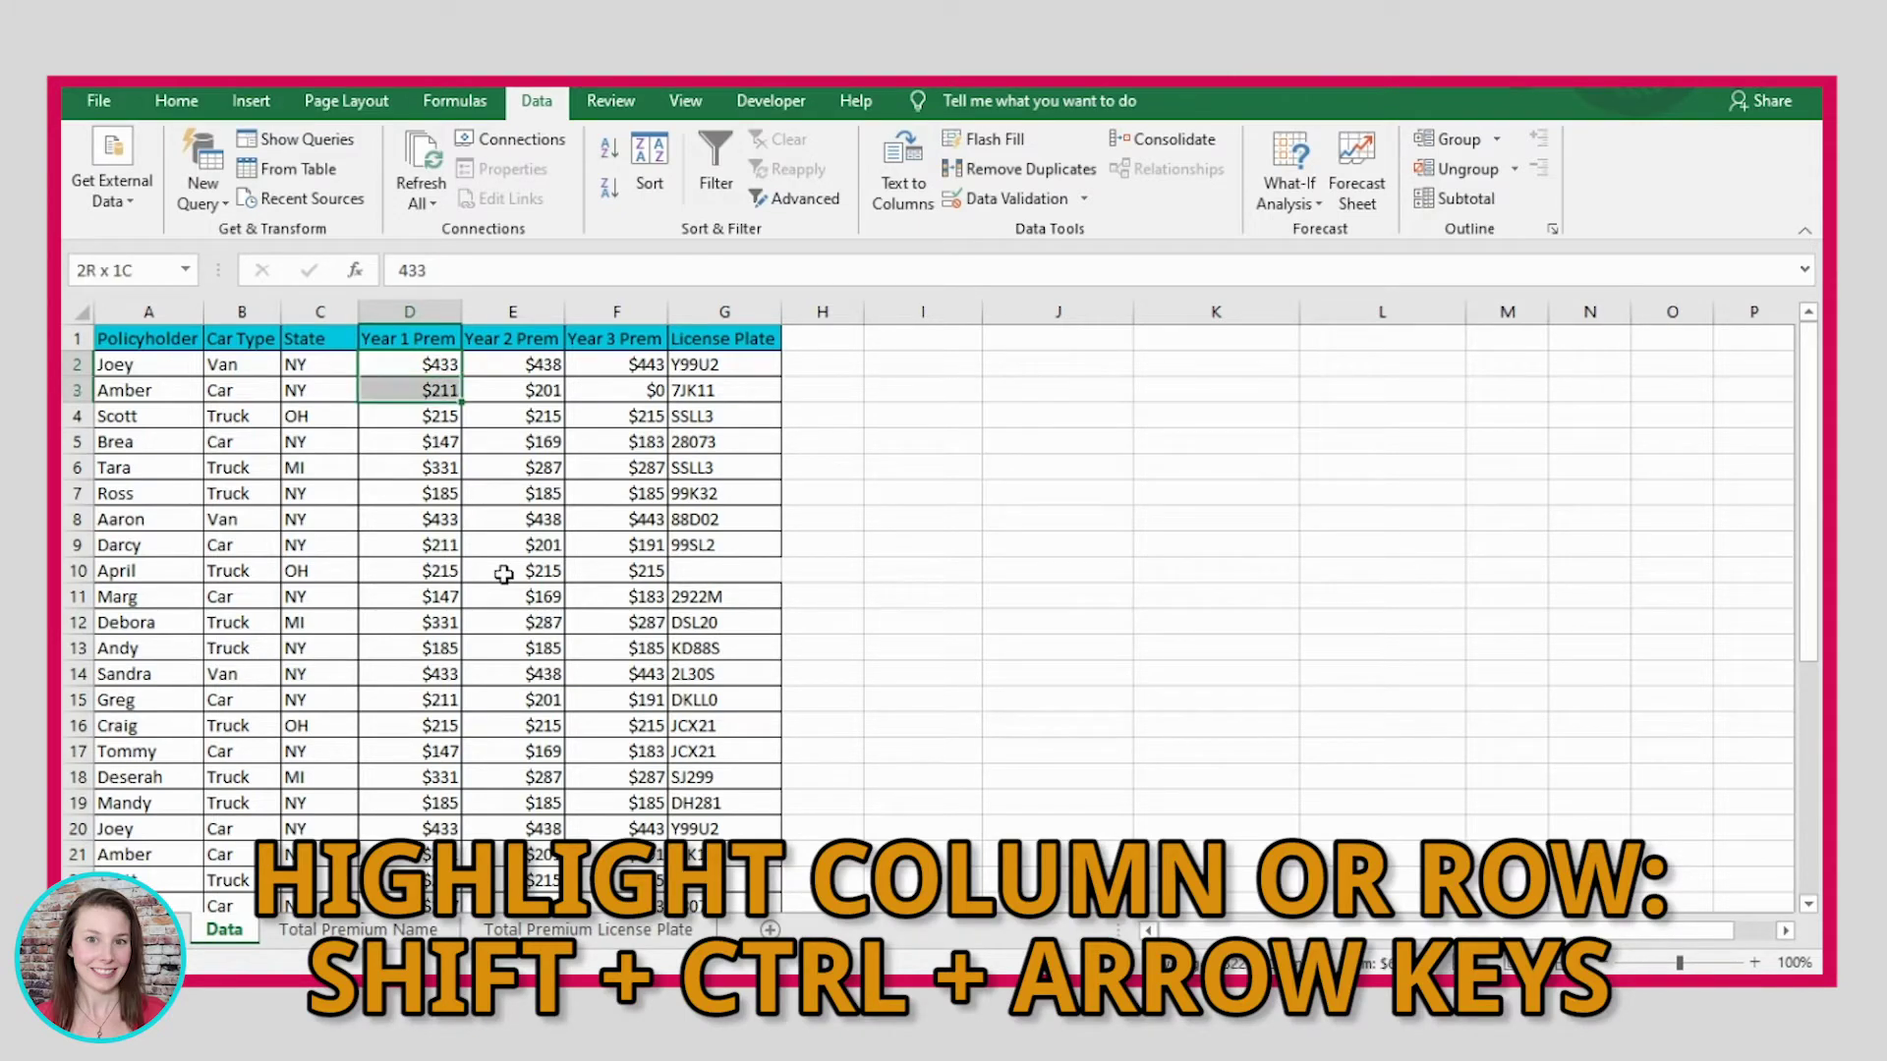
key(shift+Up)
key(shift+Up)
key(shift+Up)
key(shift+Up)
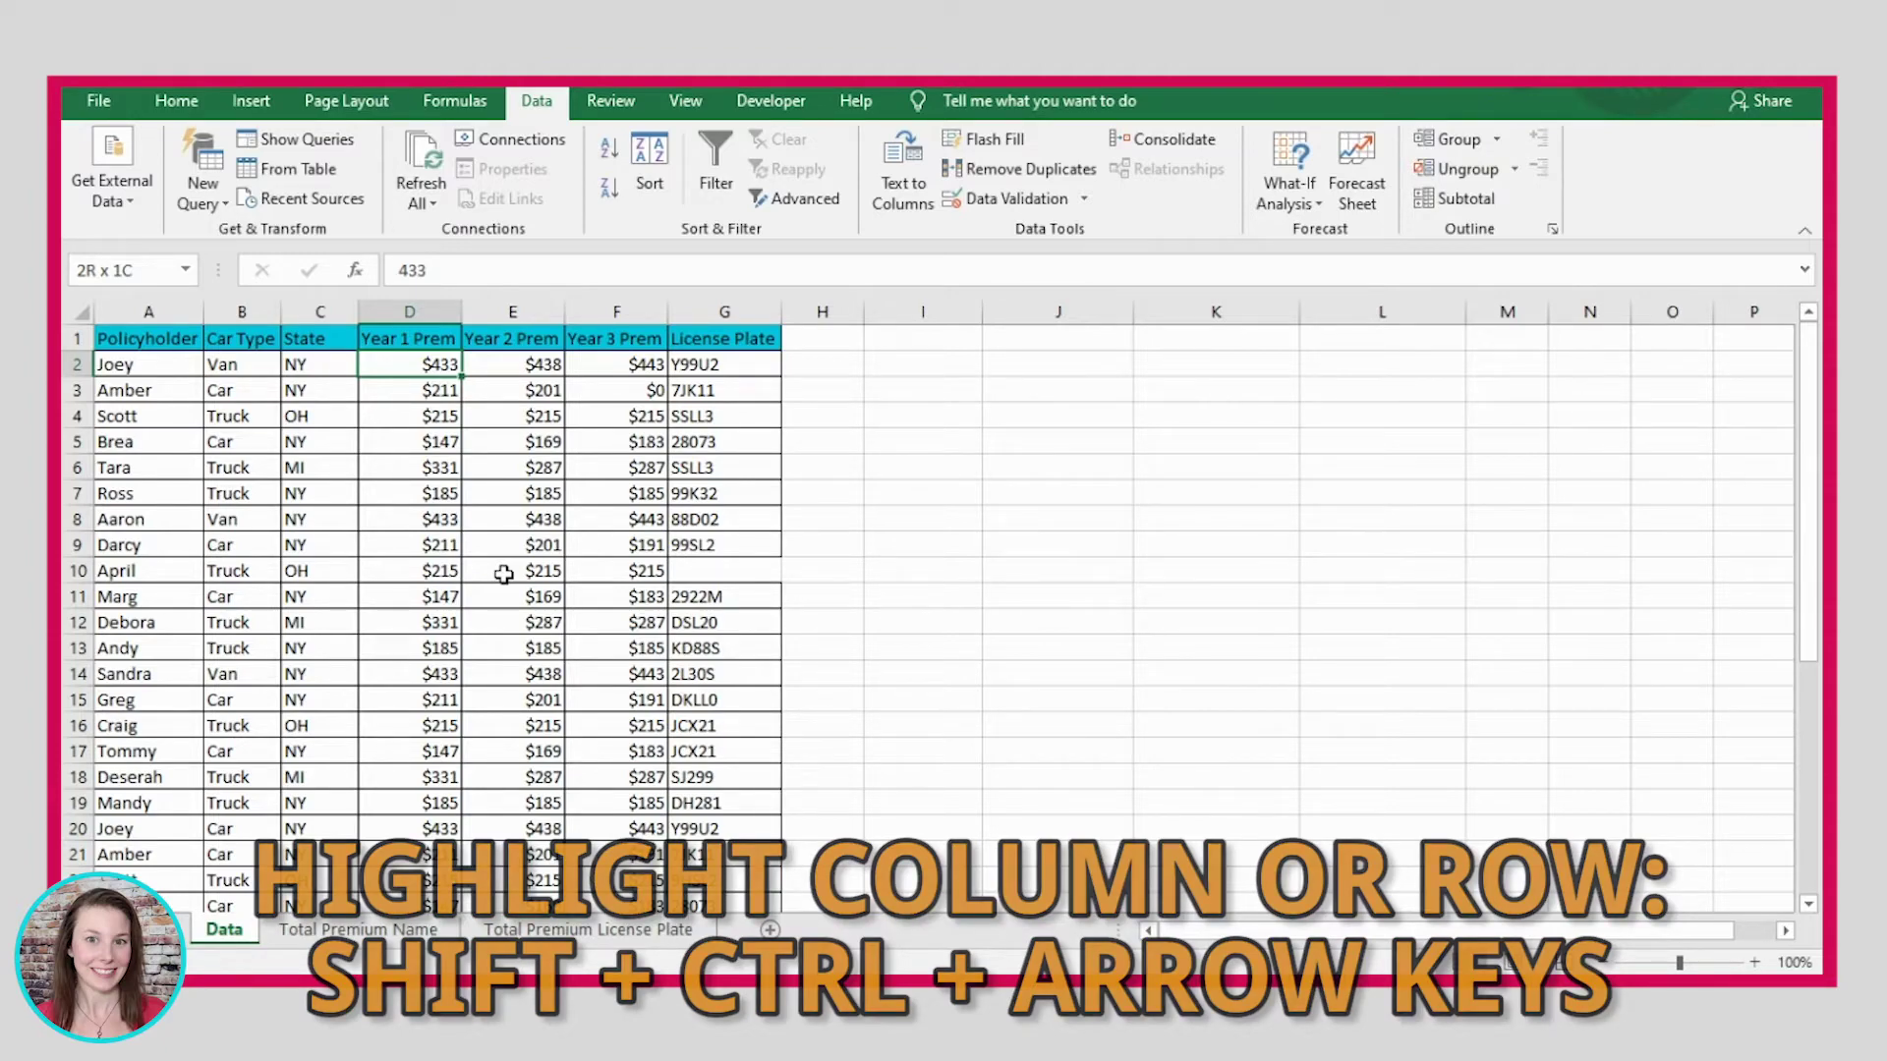
key(ctrl+shift+Down)
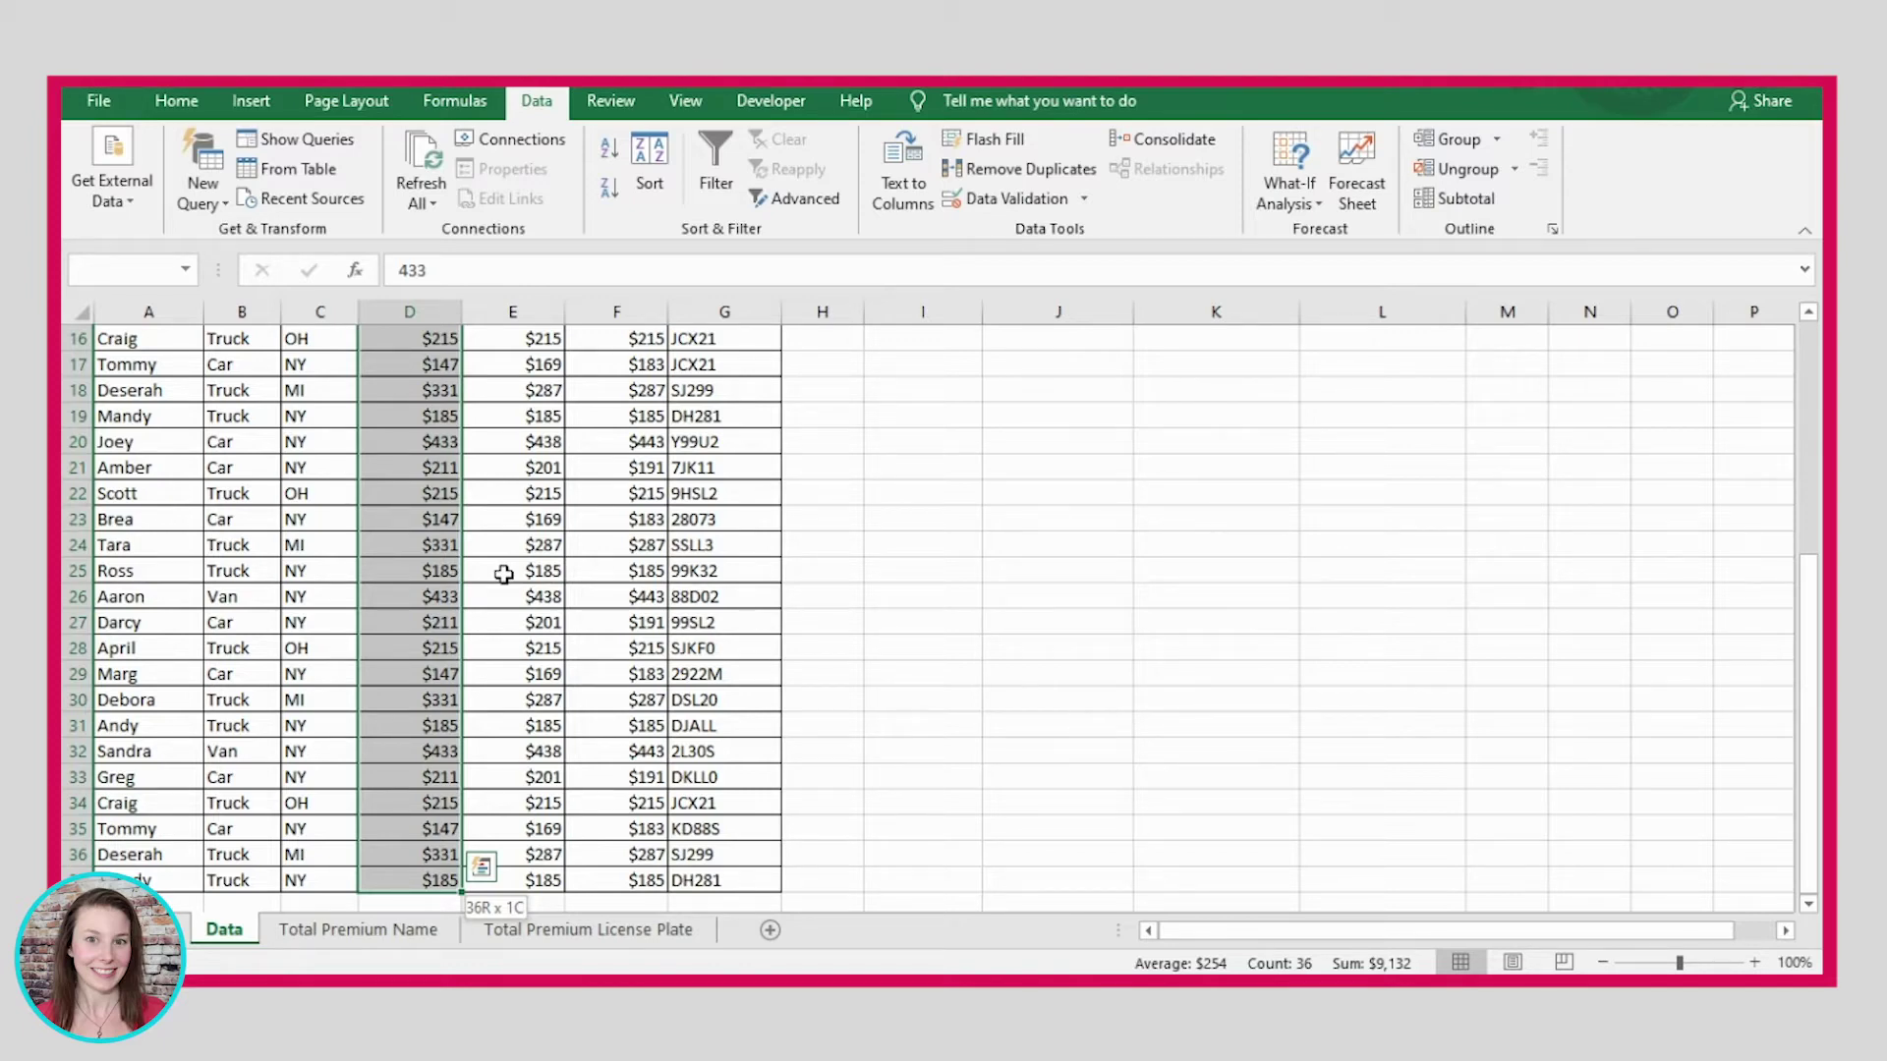
key(ctrl+shift+Down)
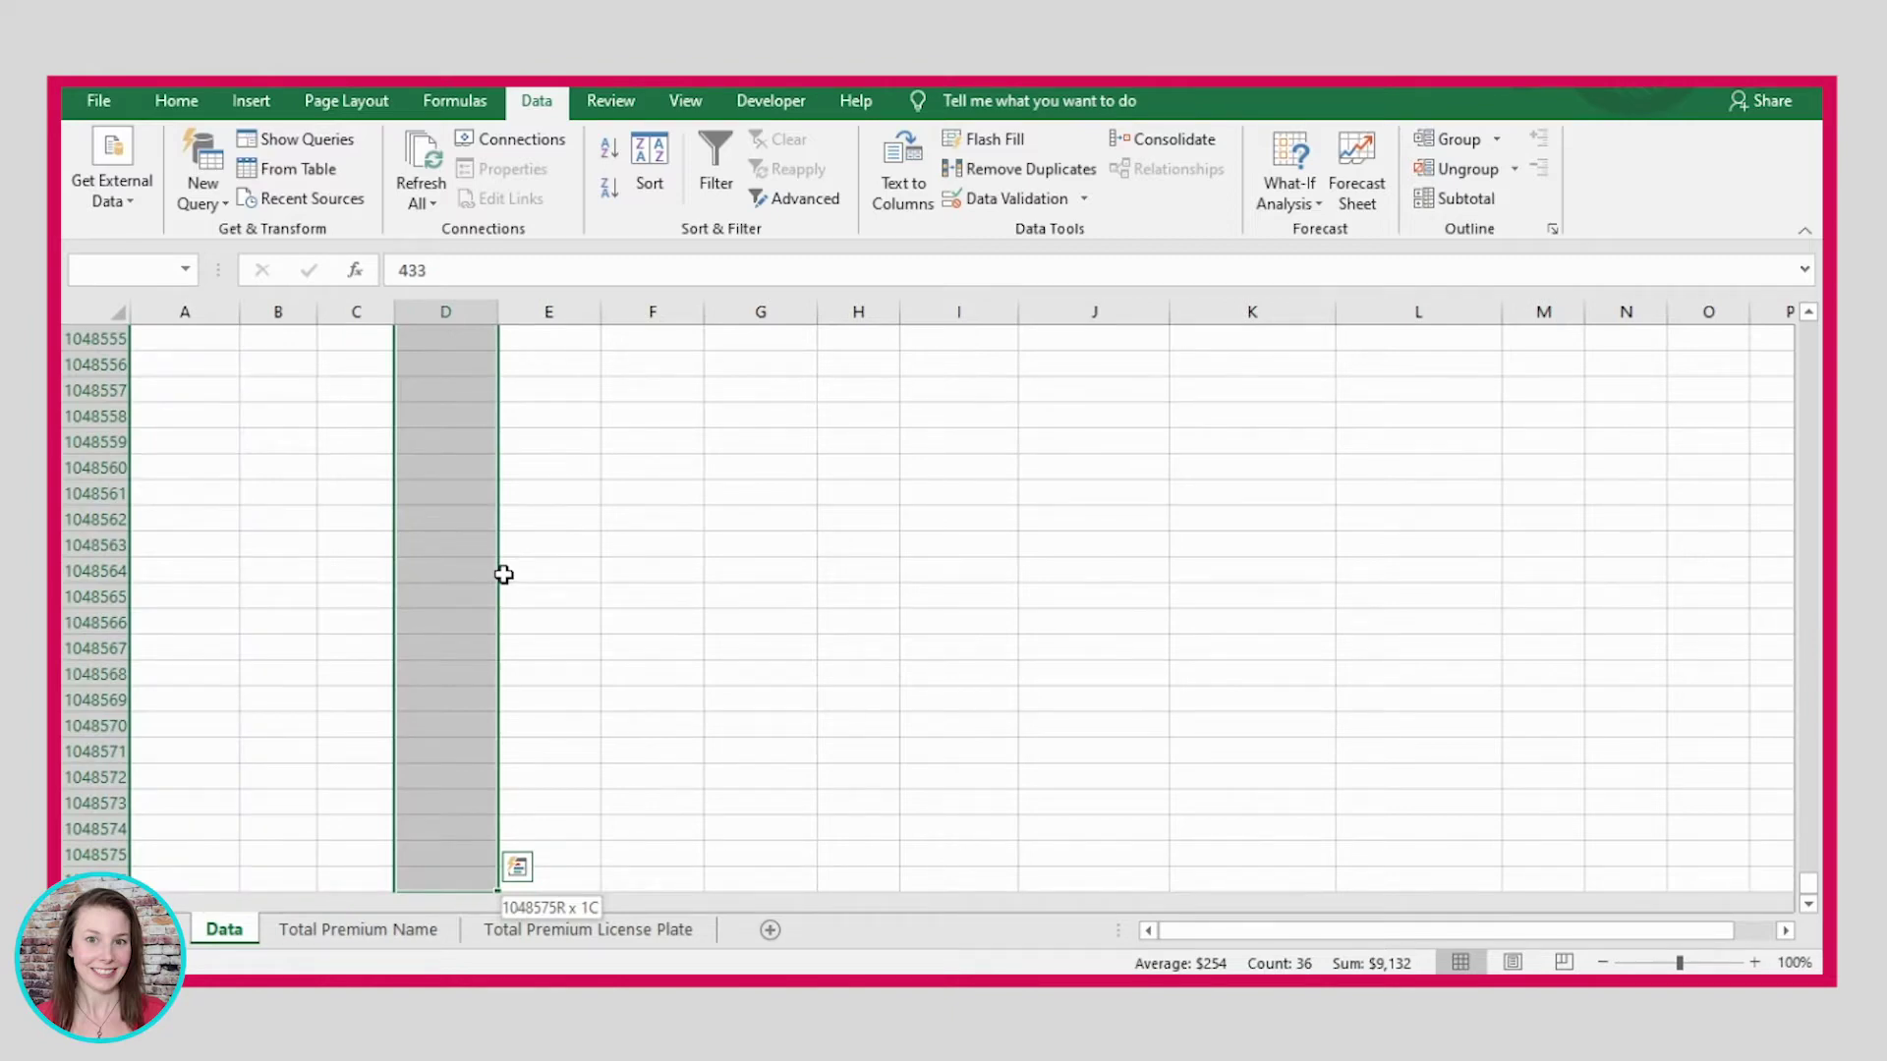
key(ctrl+shift+Up)
key(ctrl+shift+Up)
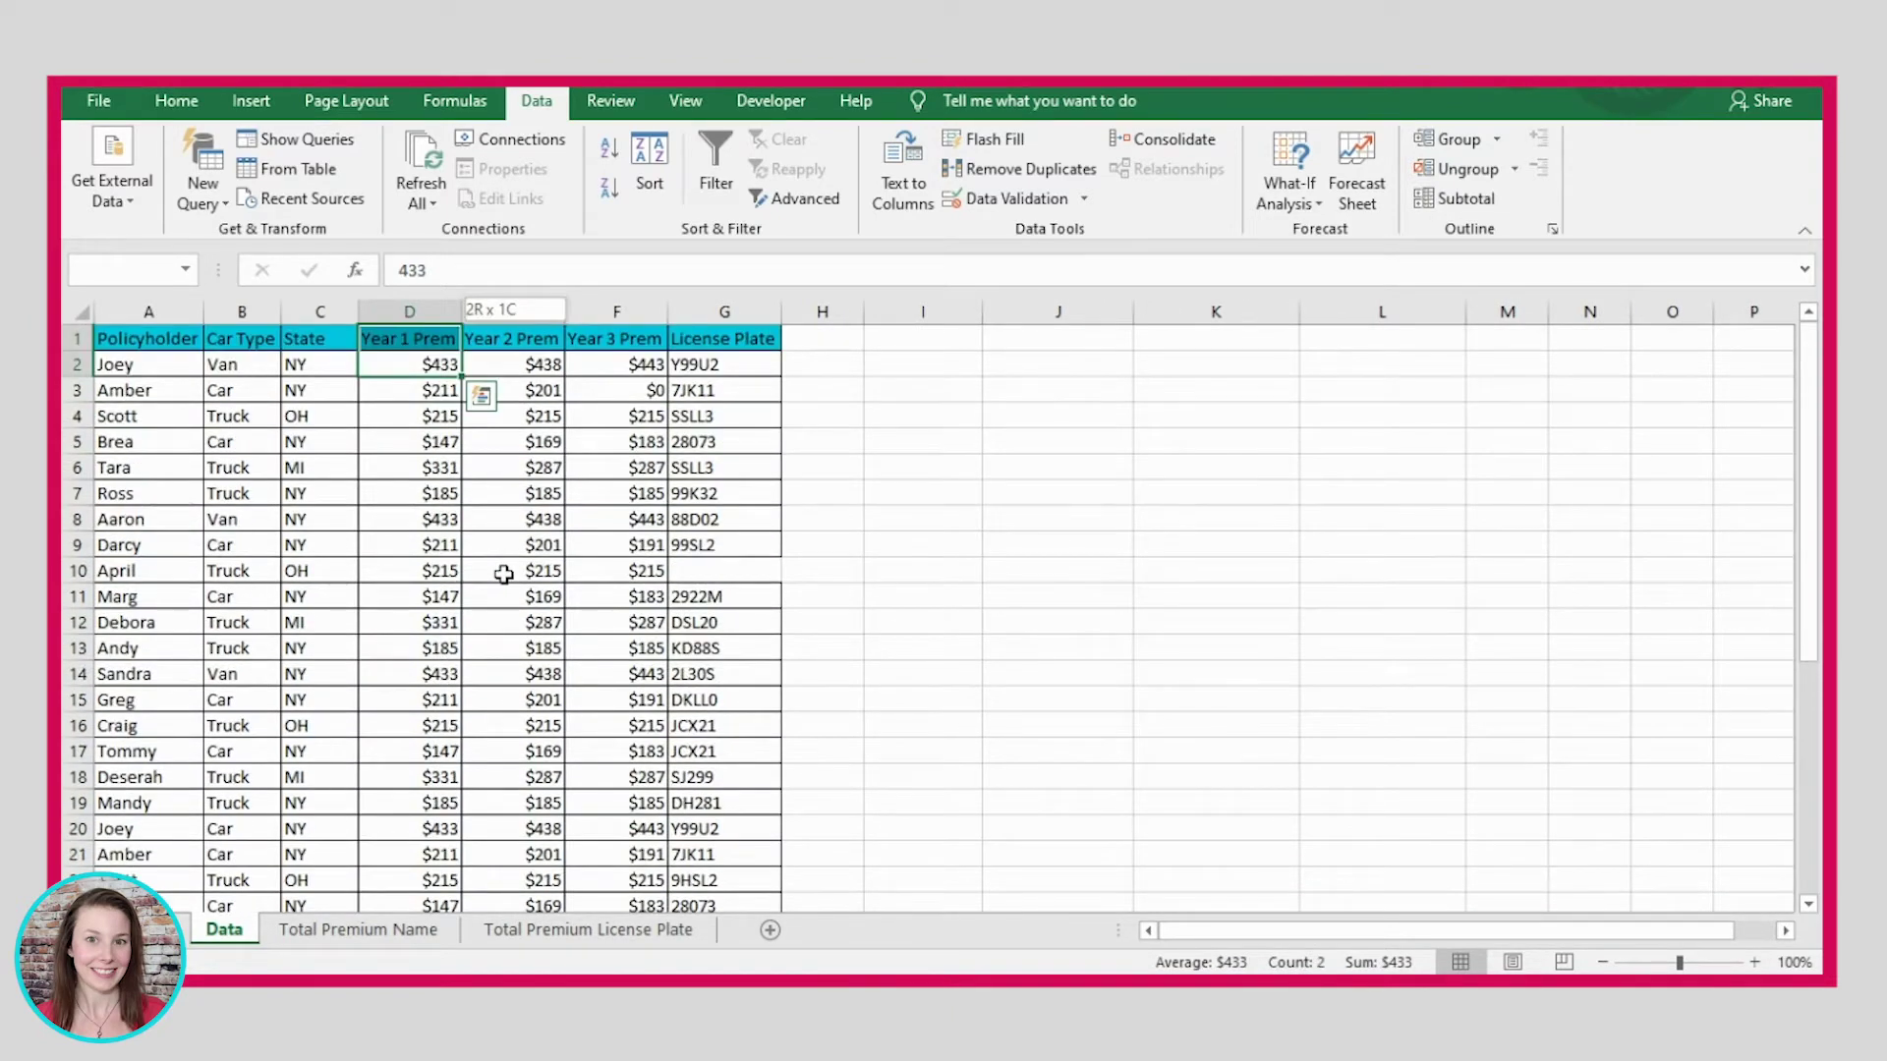
key(shift+Right)
click(426, 346)
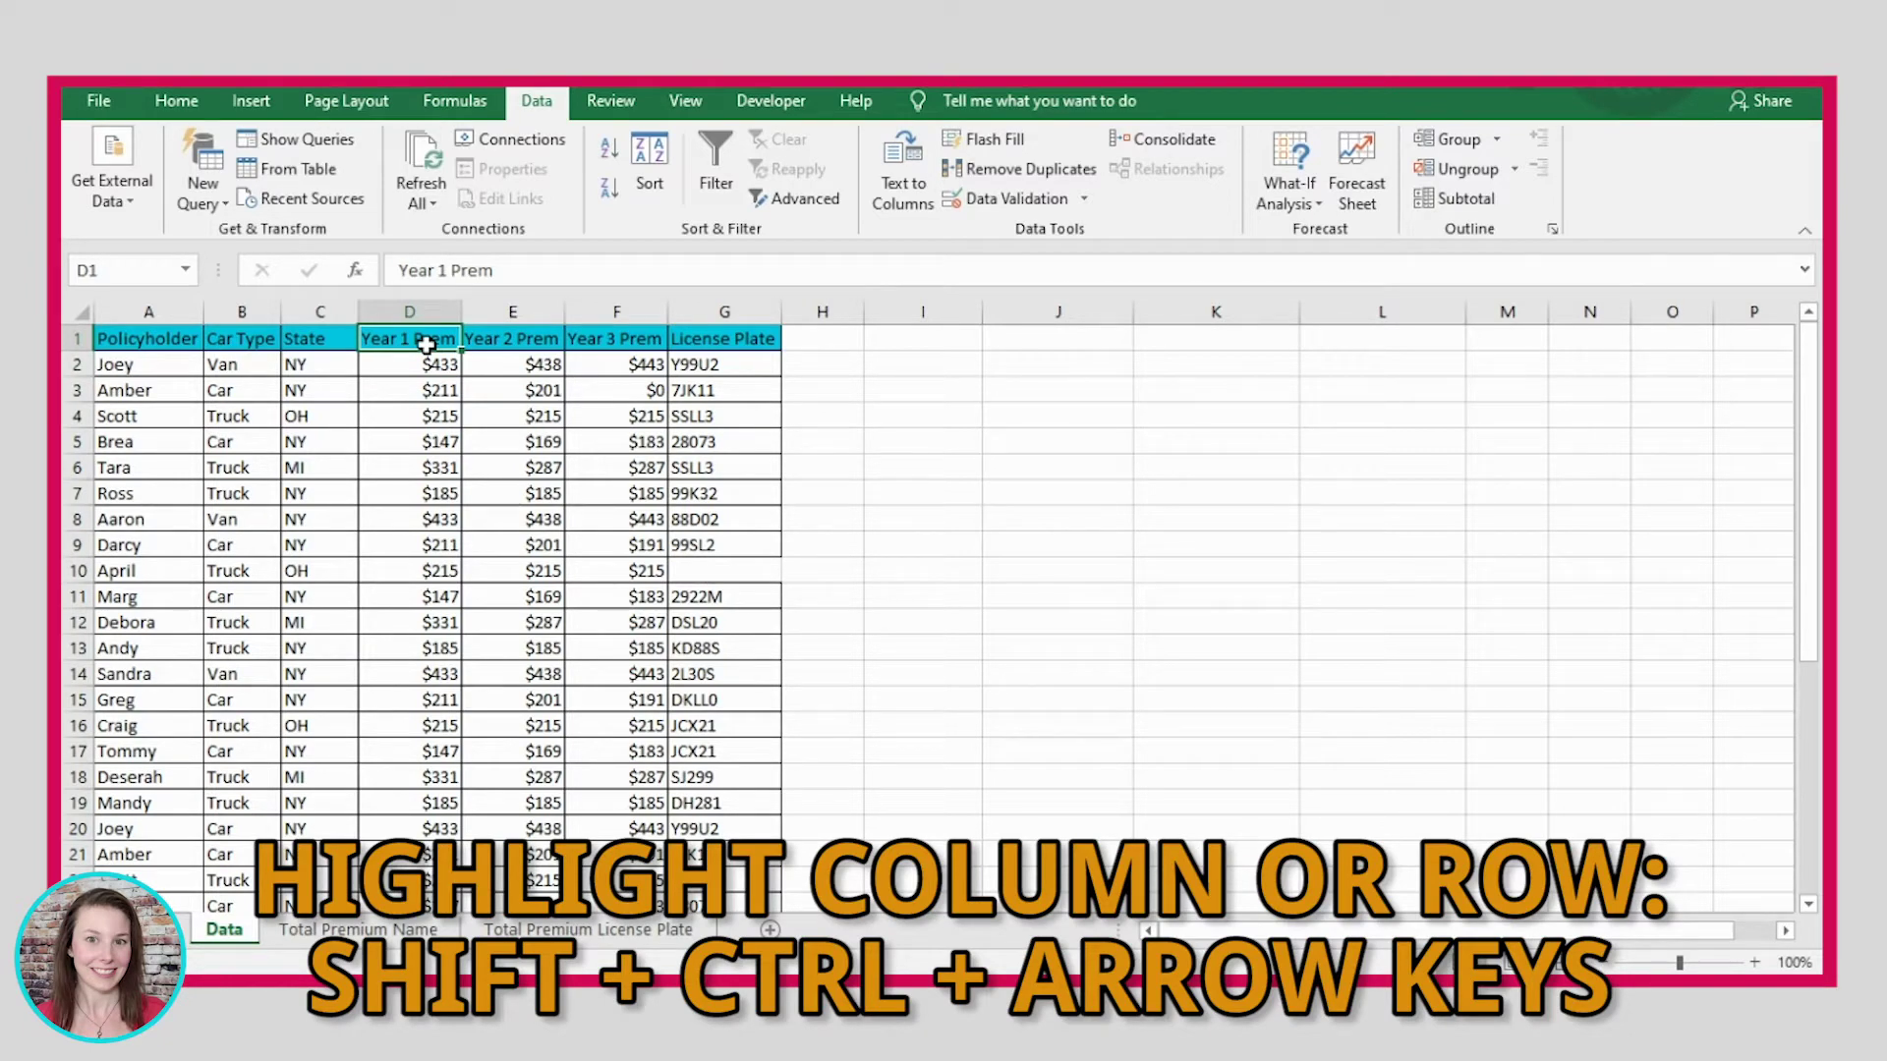
key(ctrl+shift+Right)
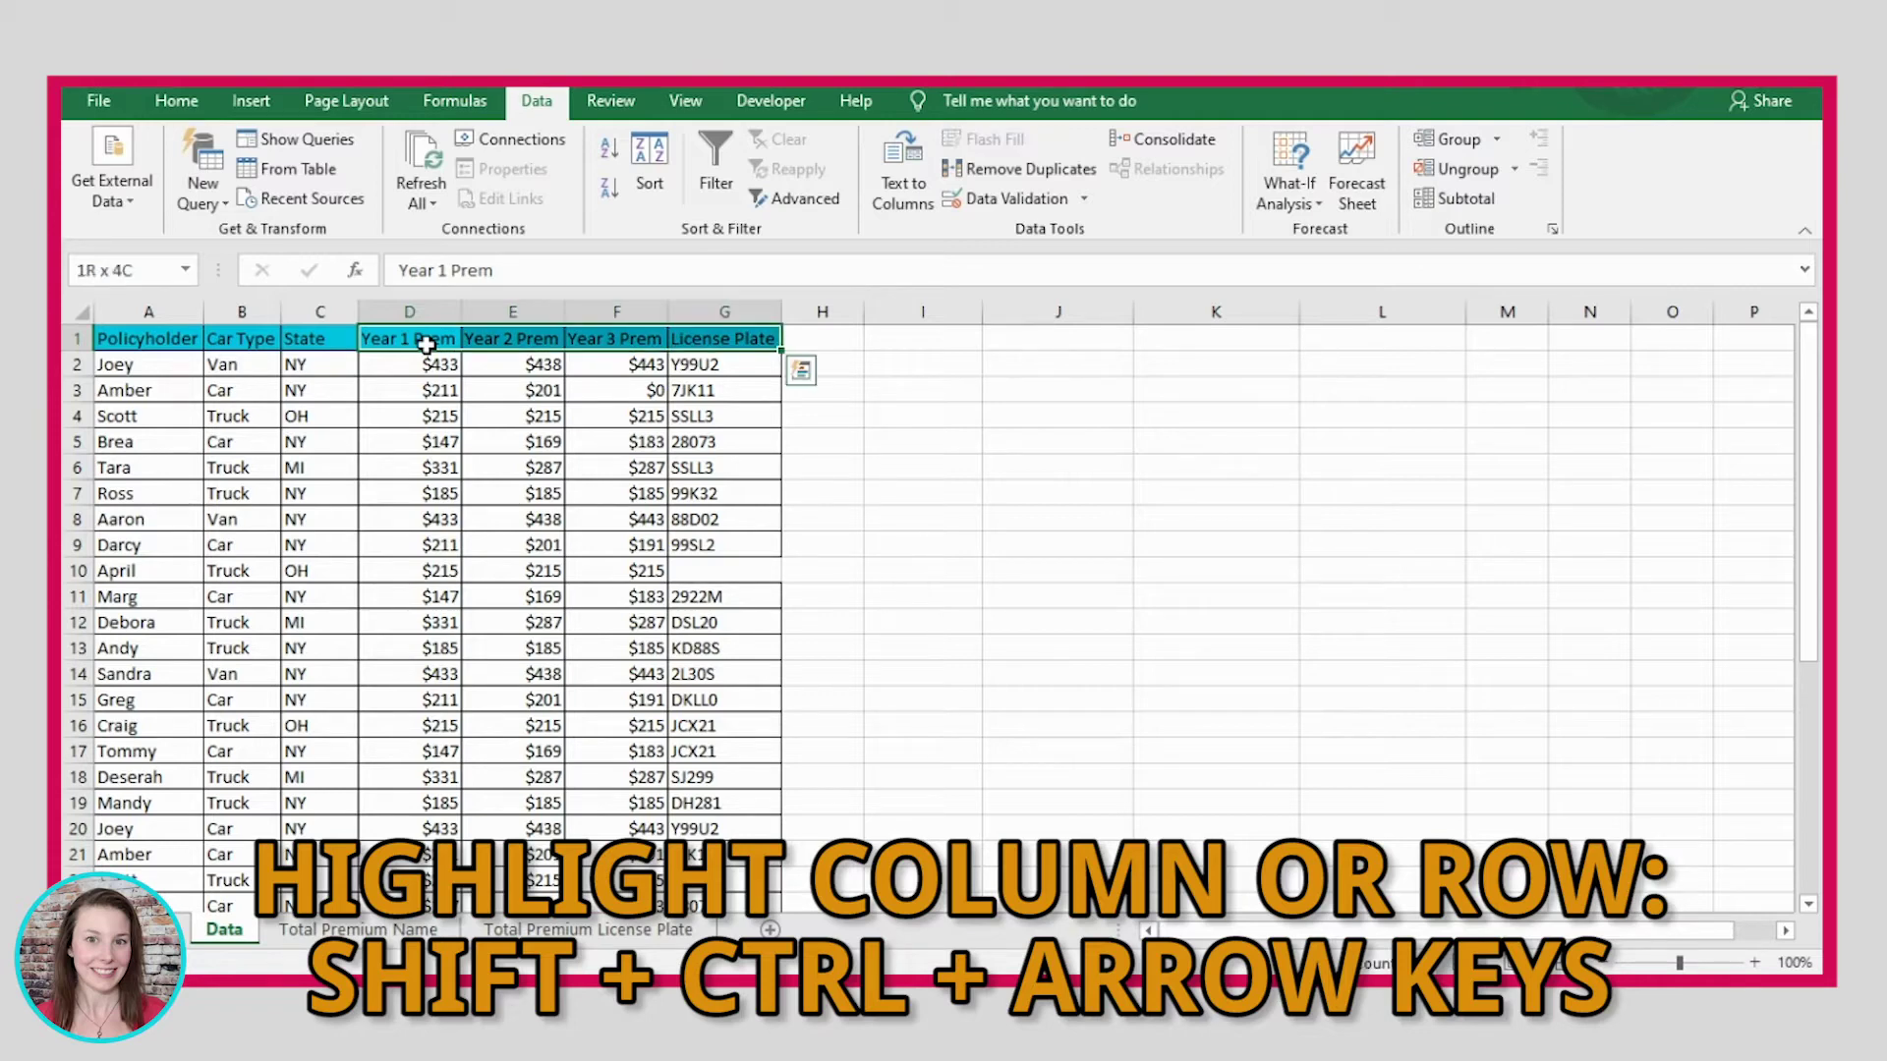
key(Left)
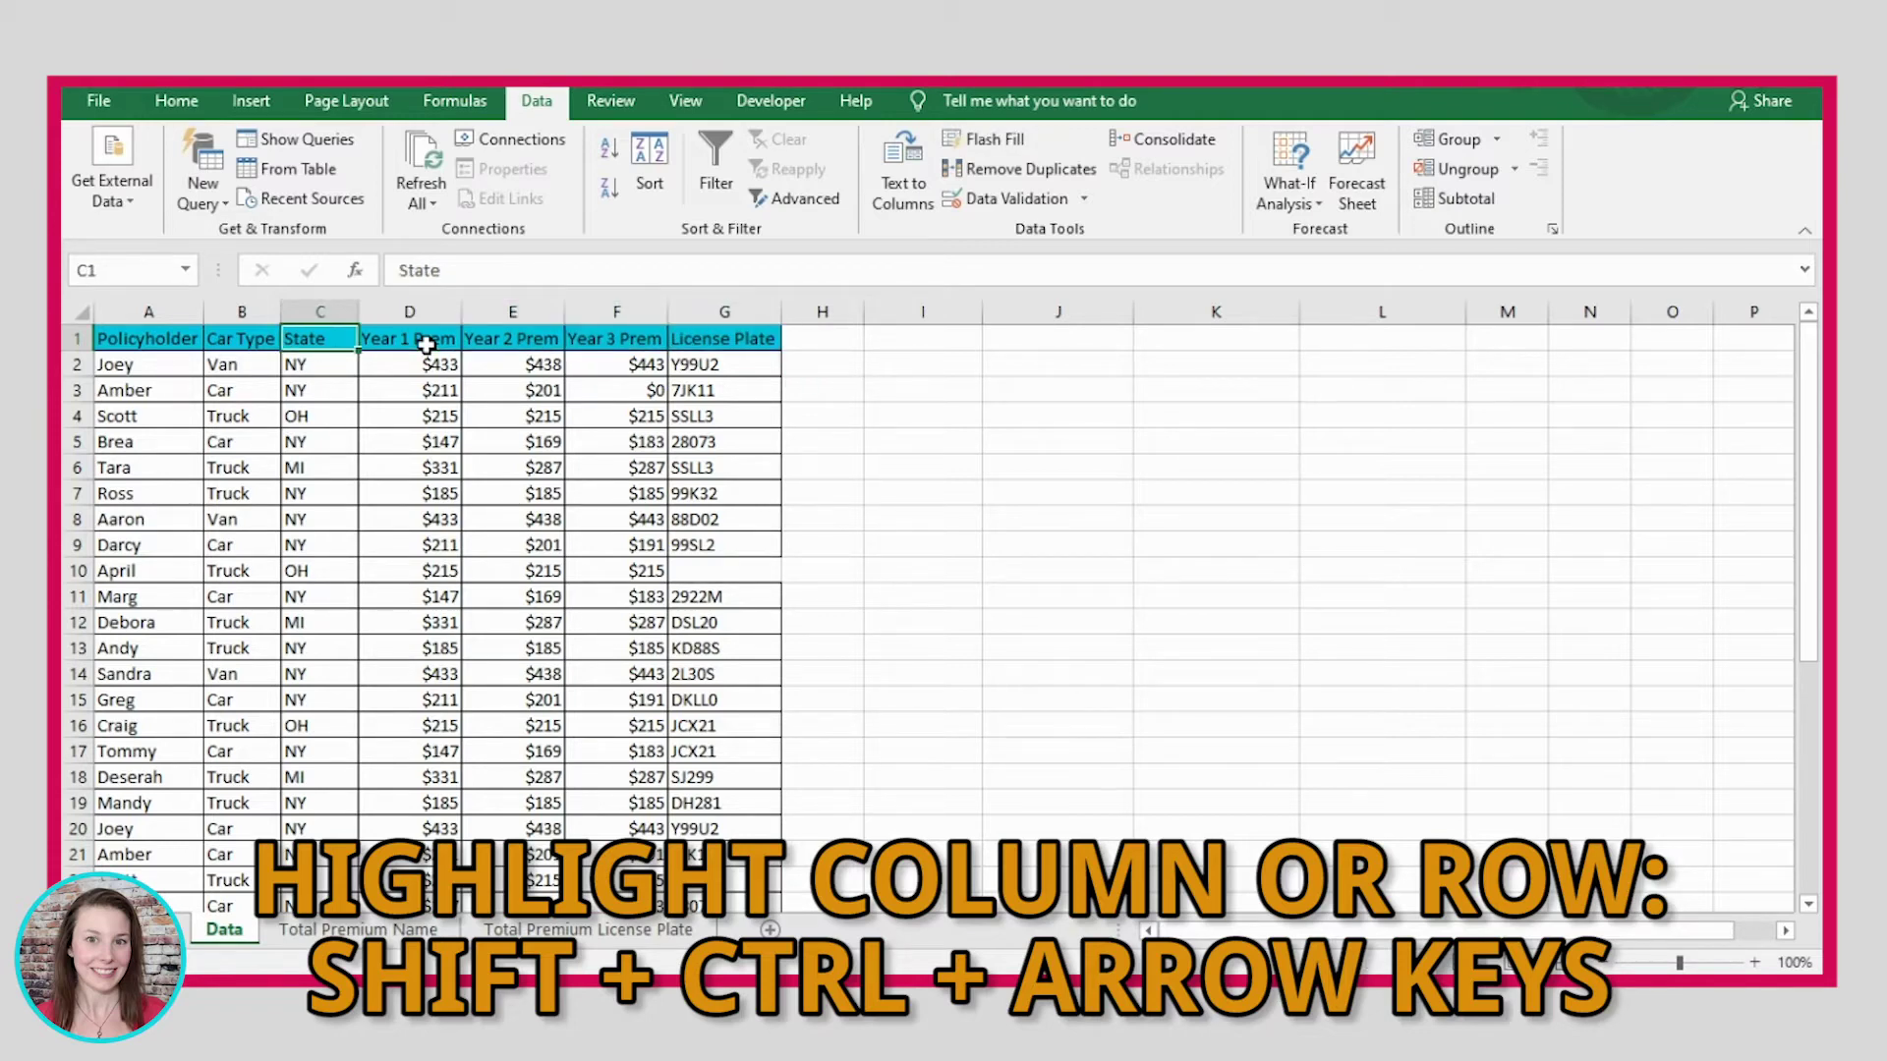
key(Right)
key(Right)
key(ctrl+Right)
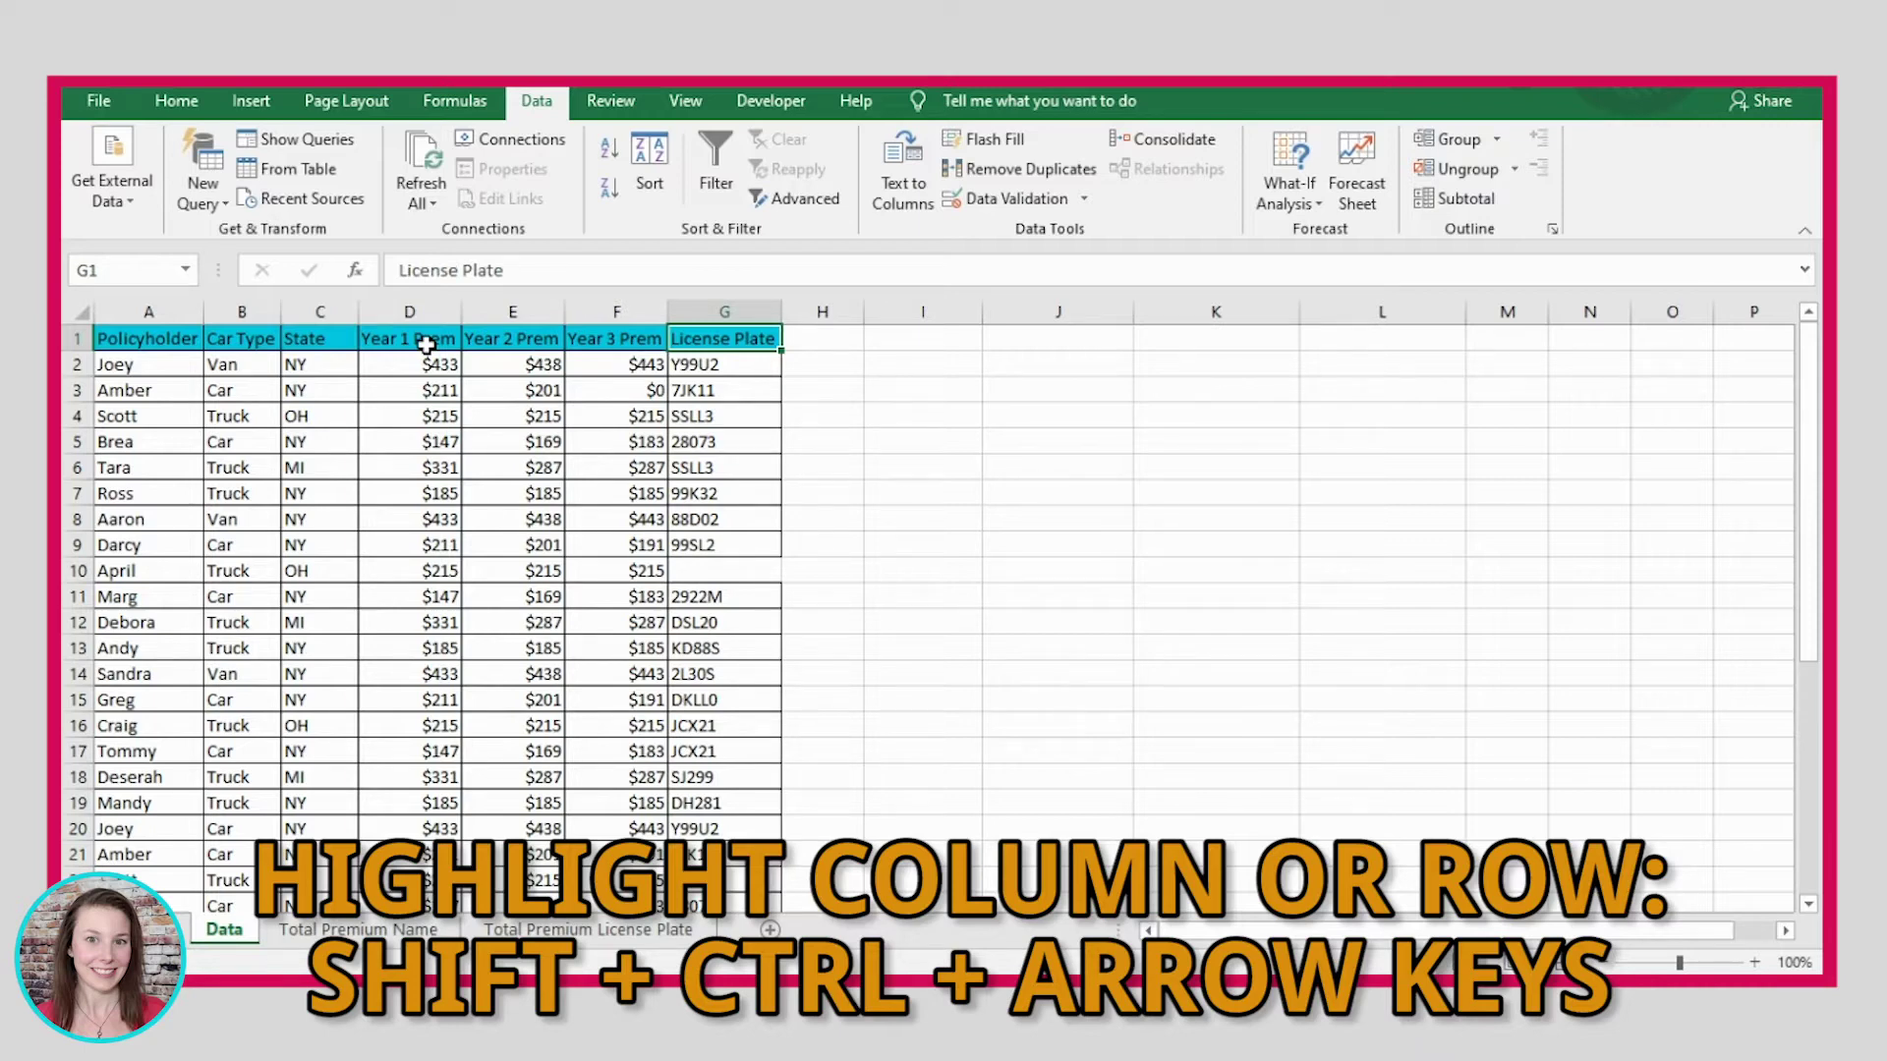
key(ctrl+shift+Left)
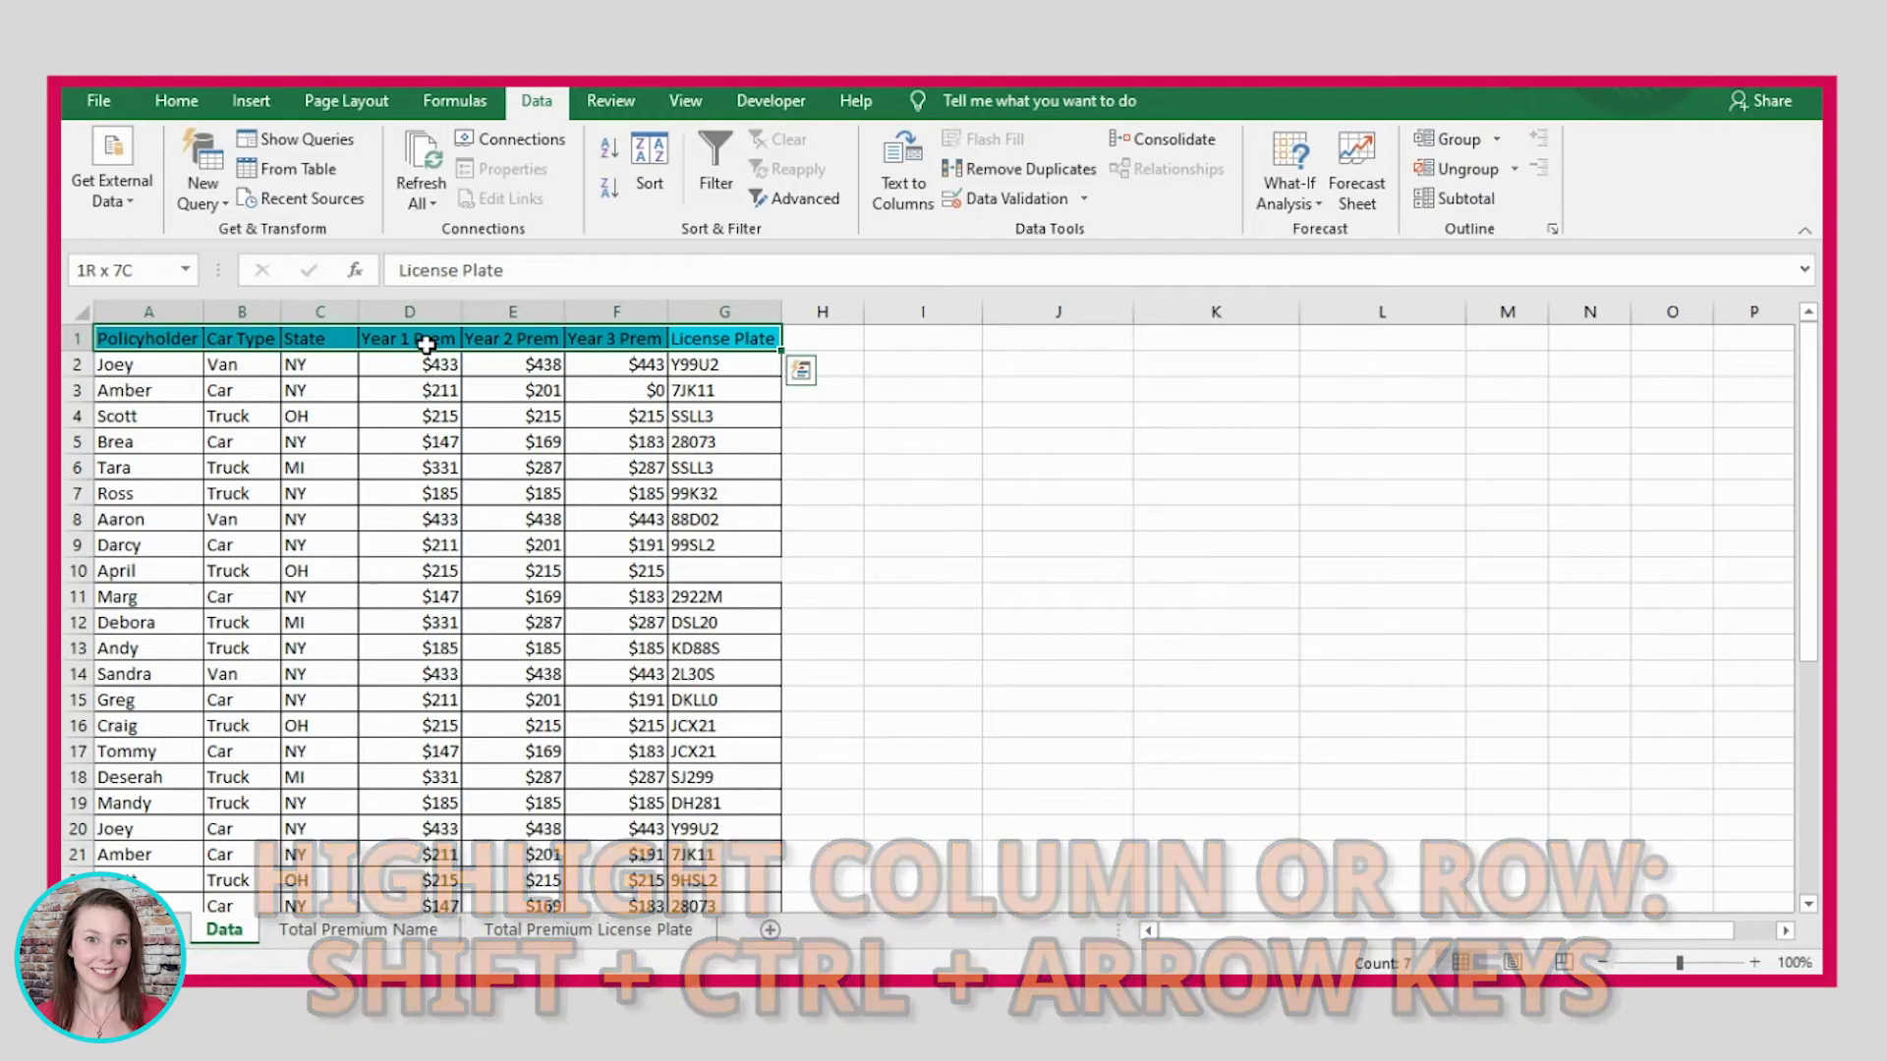
key(Left)
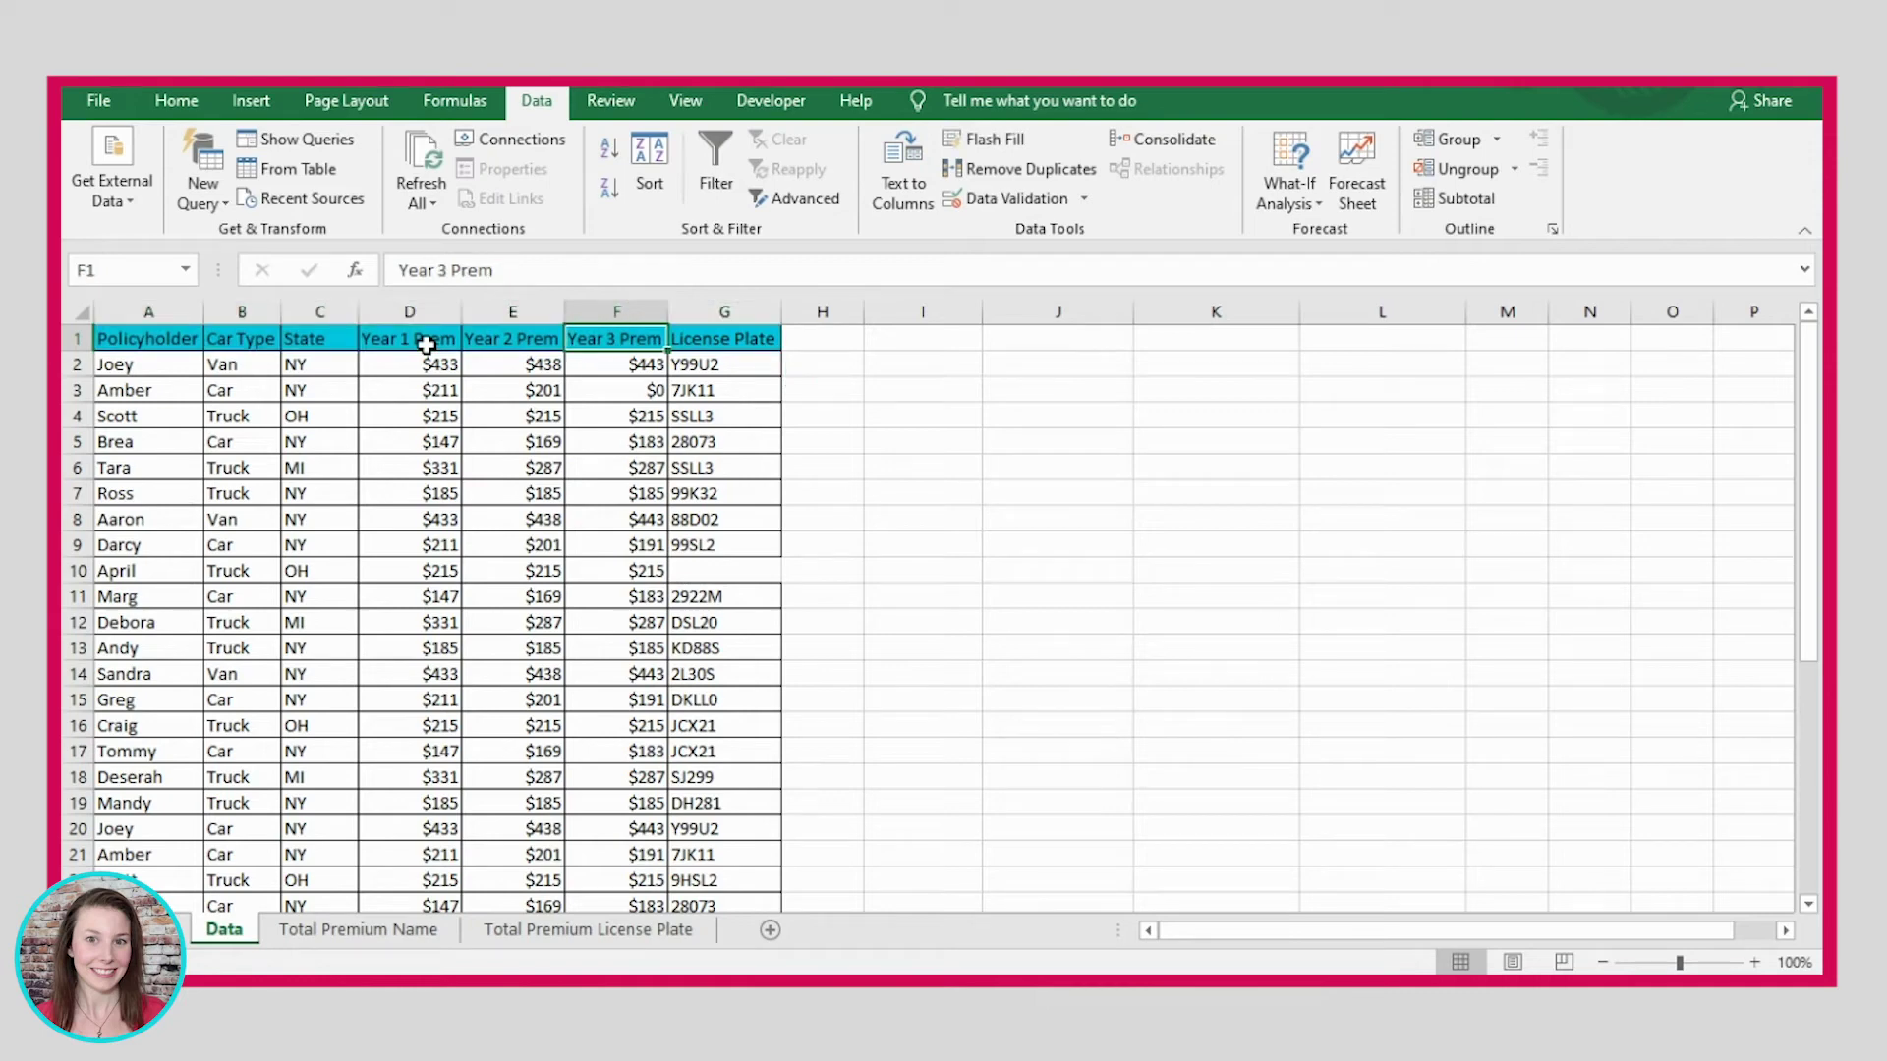
key(Left)
key(Left)
key(Left)
key(Left)
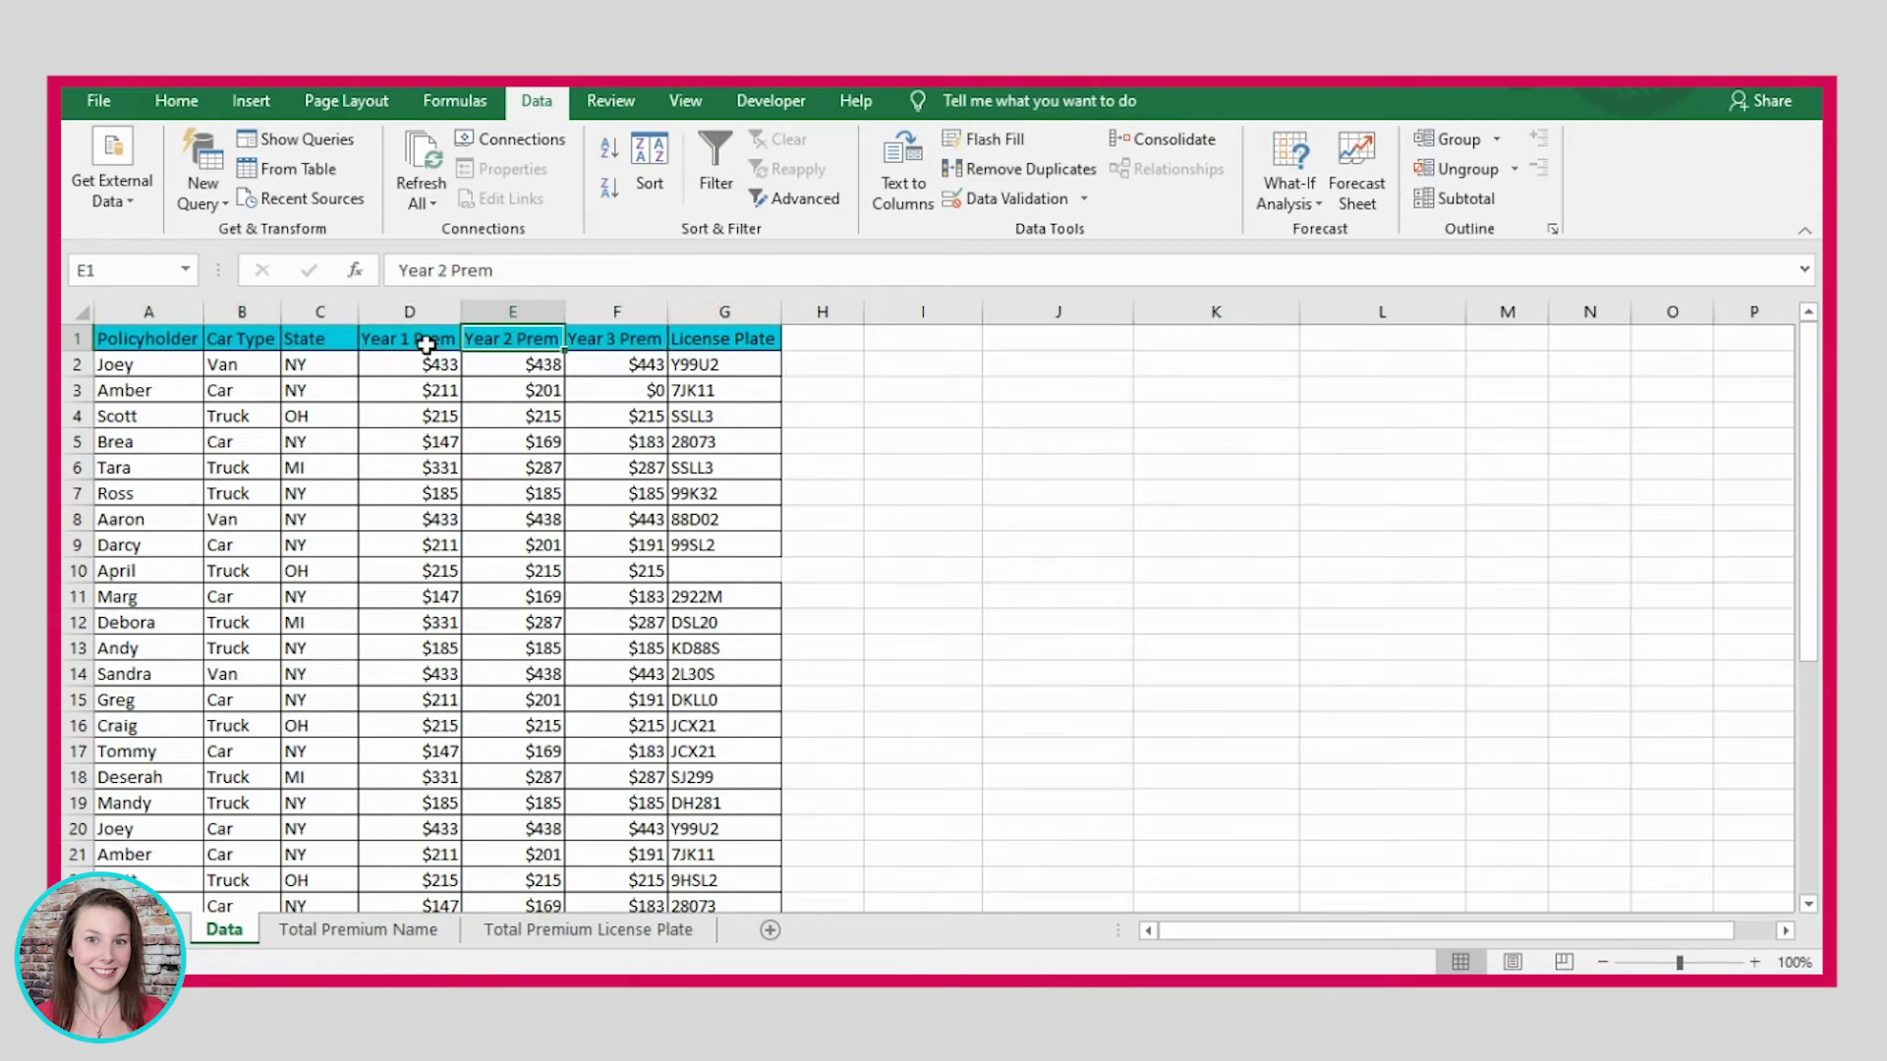
key(Left)
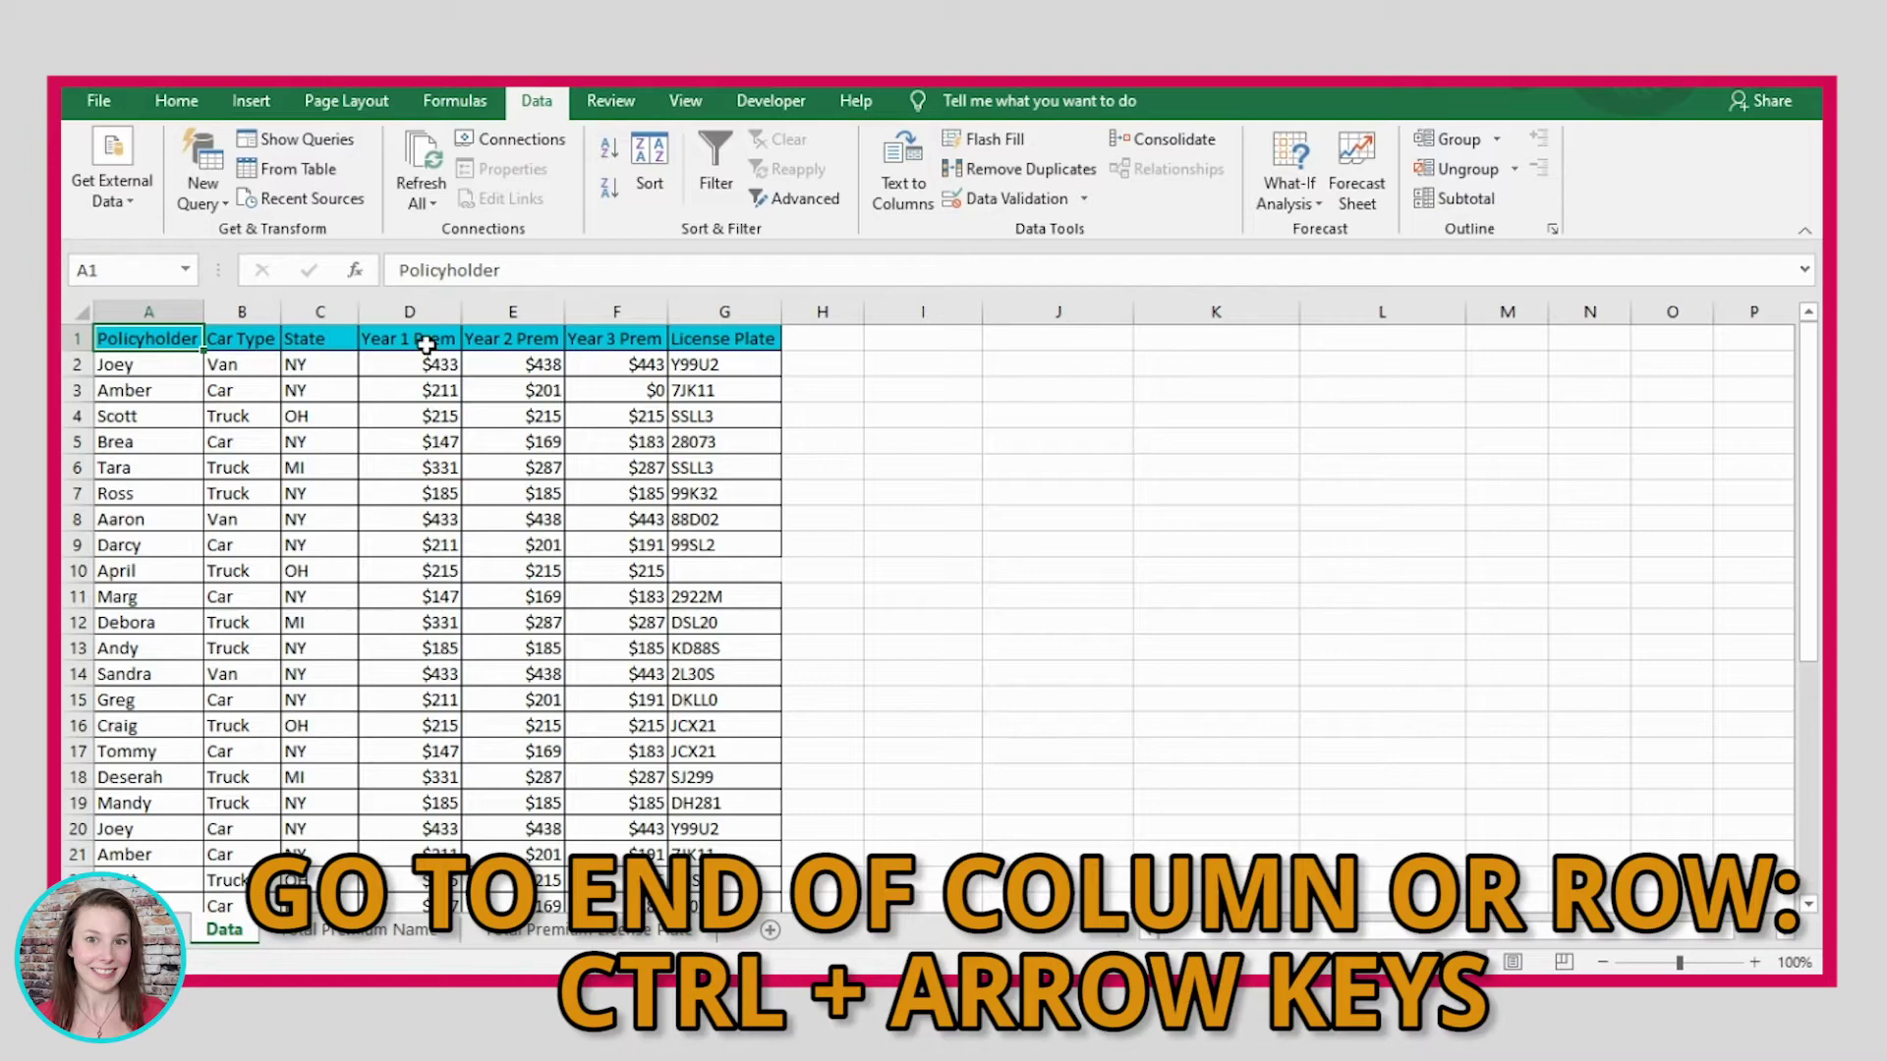
key(ctrl+Down)
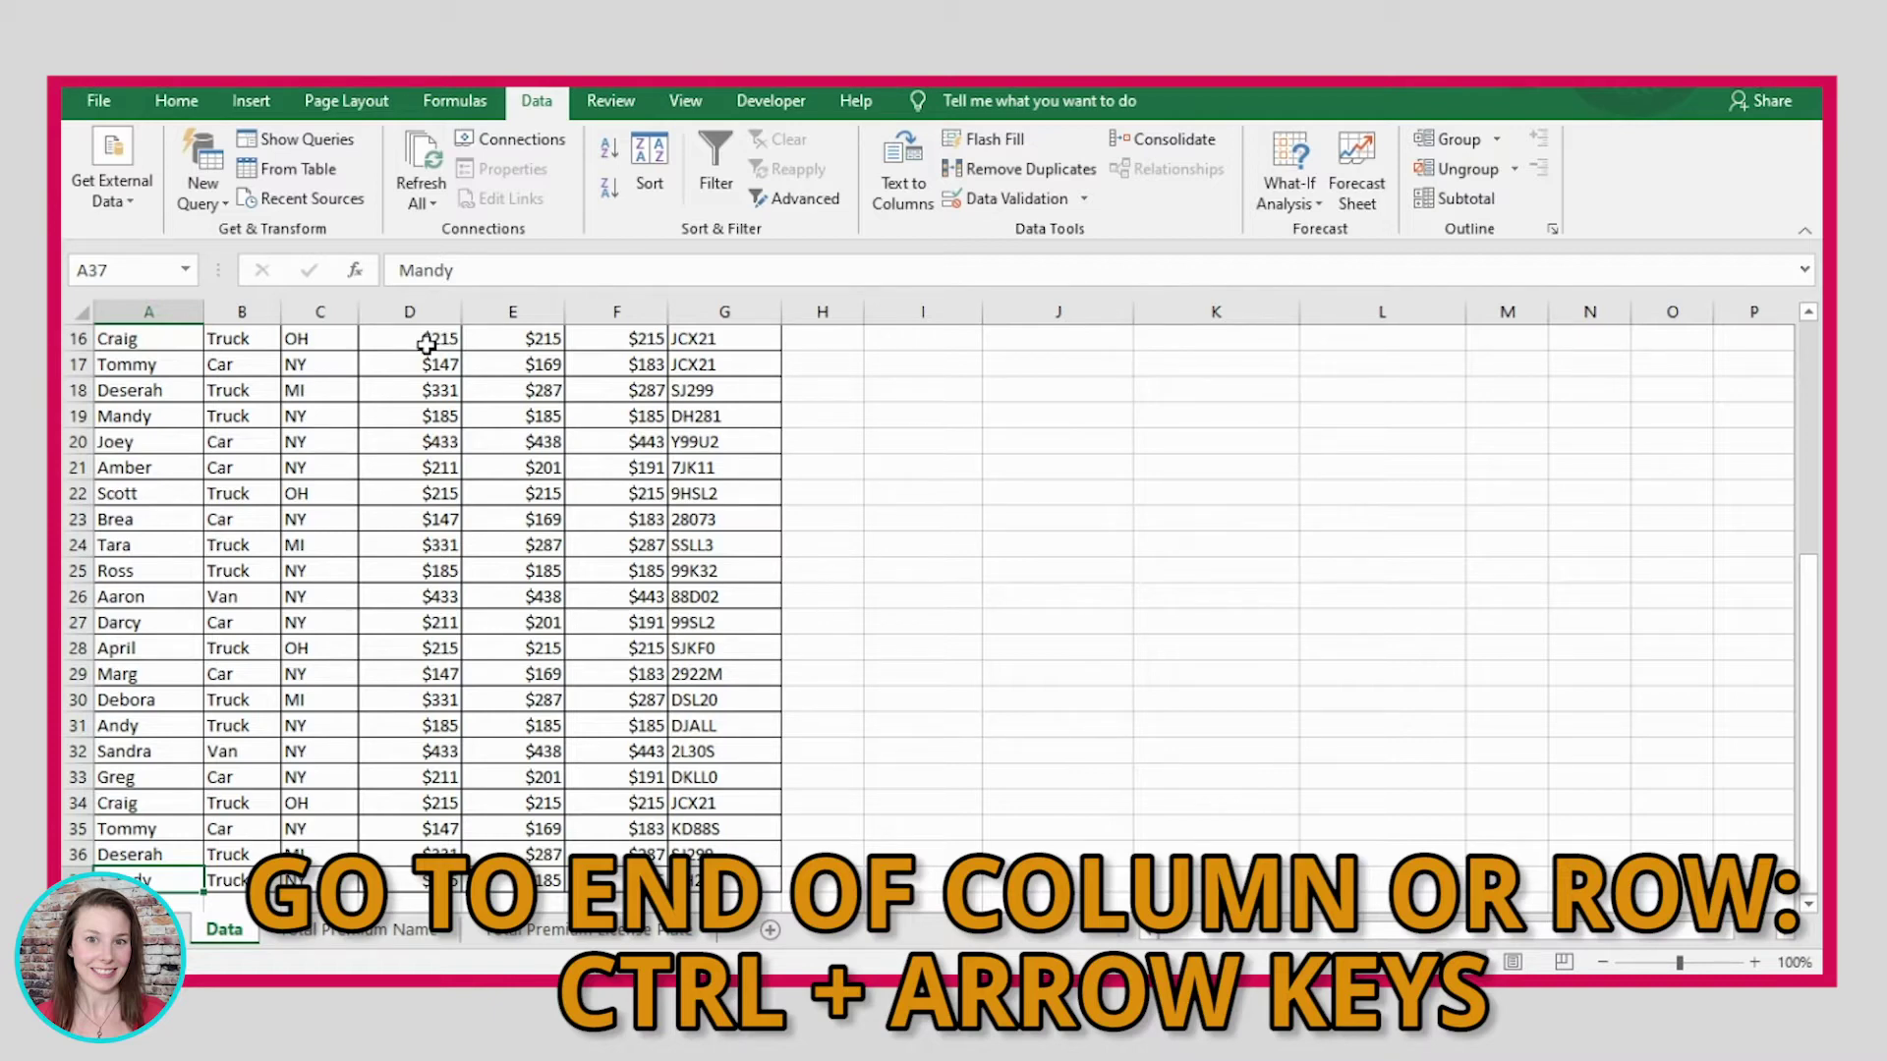
key(ctrl+Down)
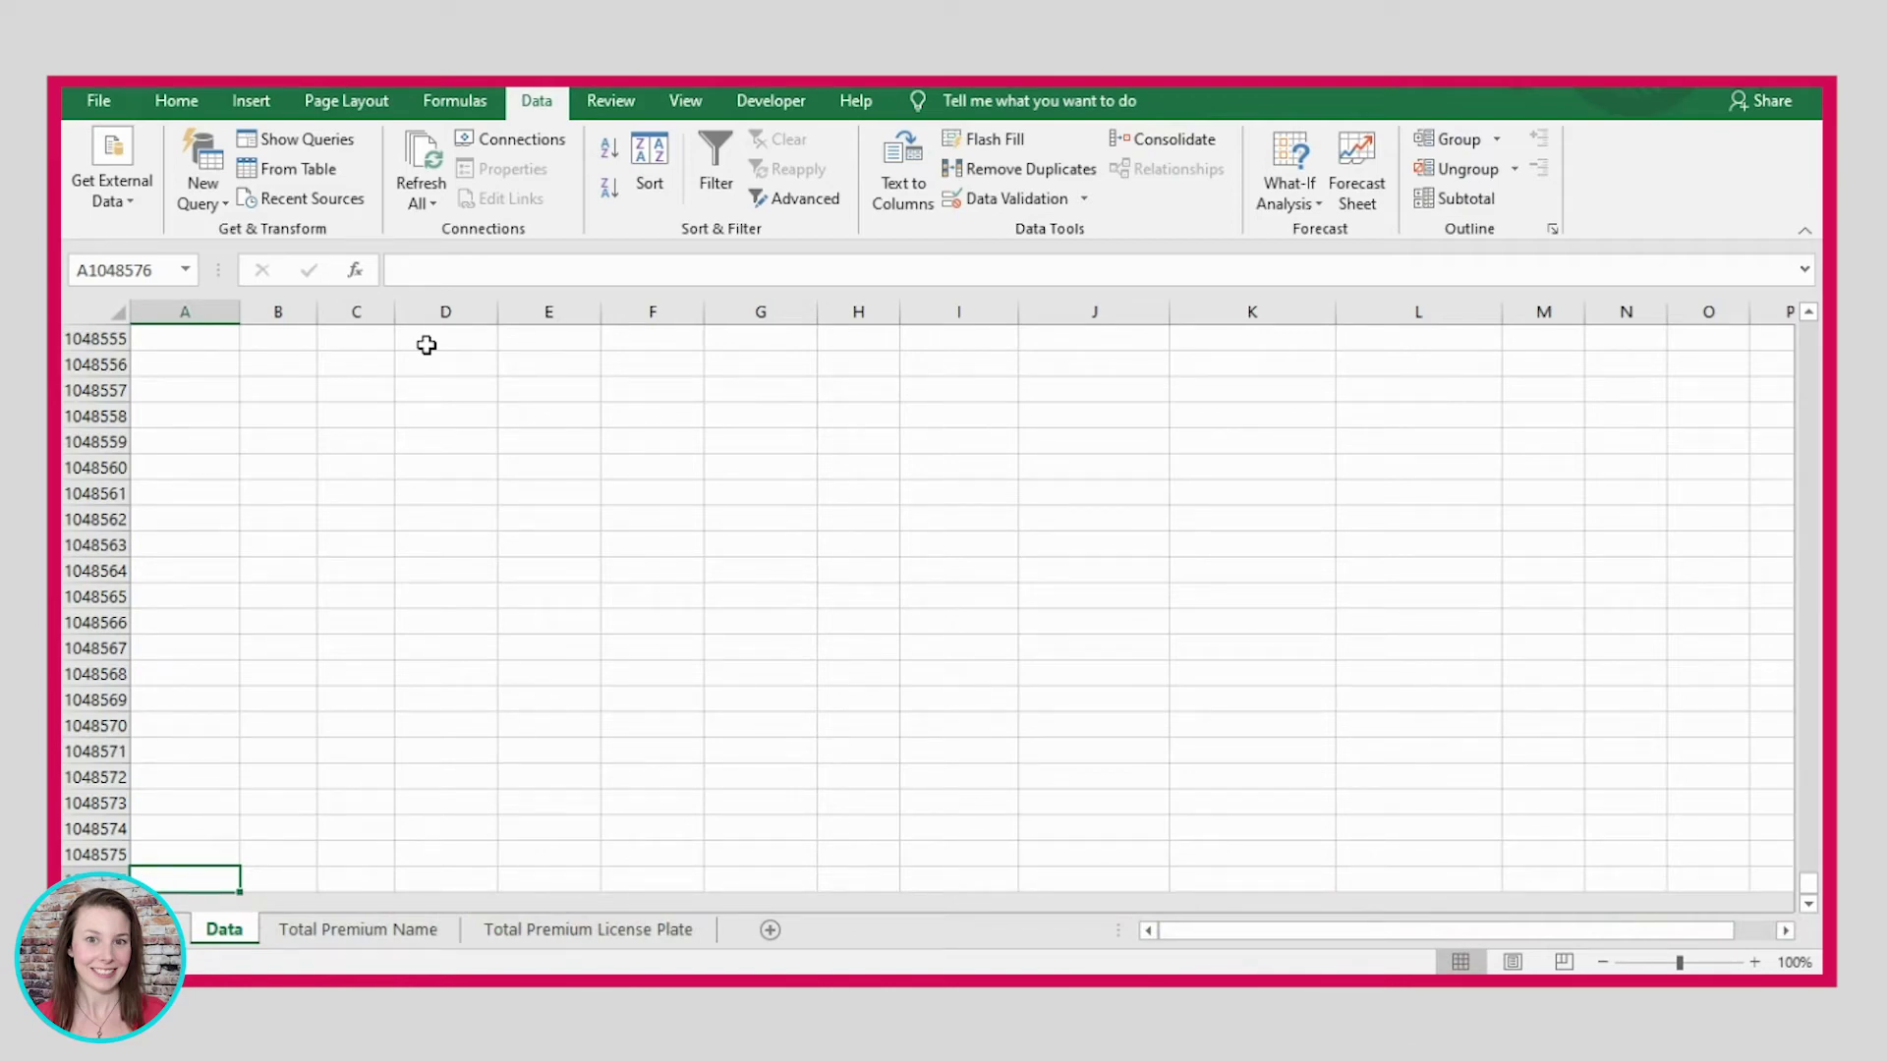
key(ctrl+Up)
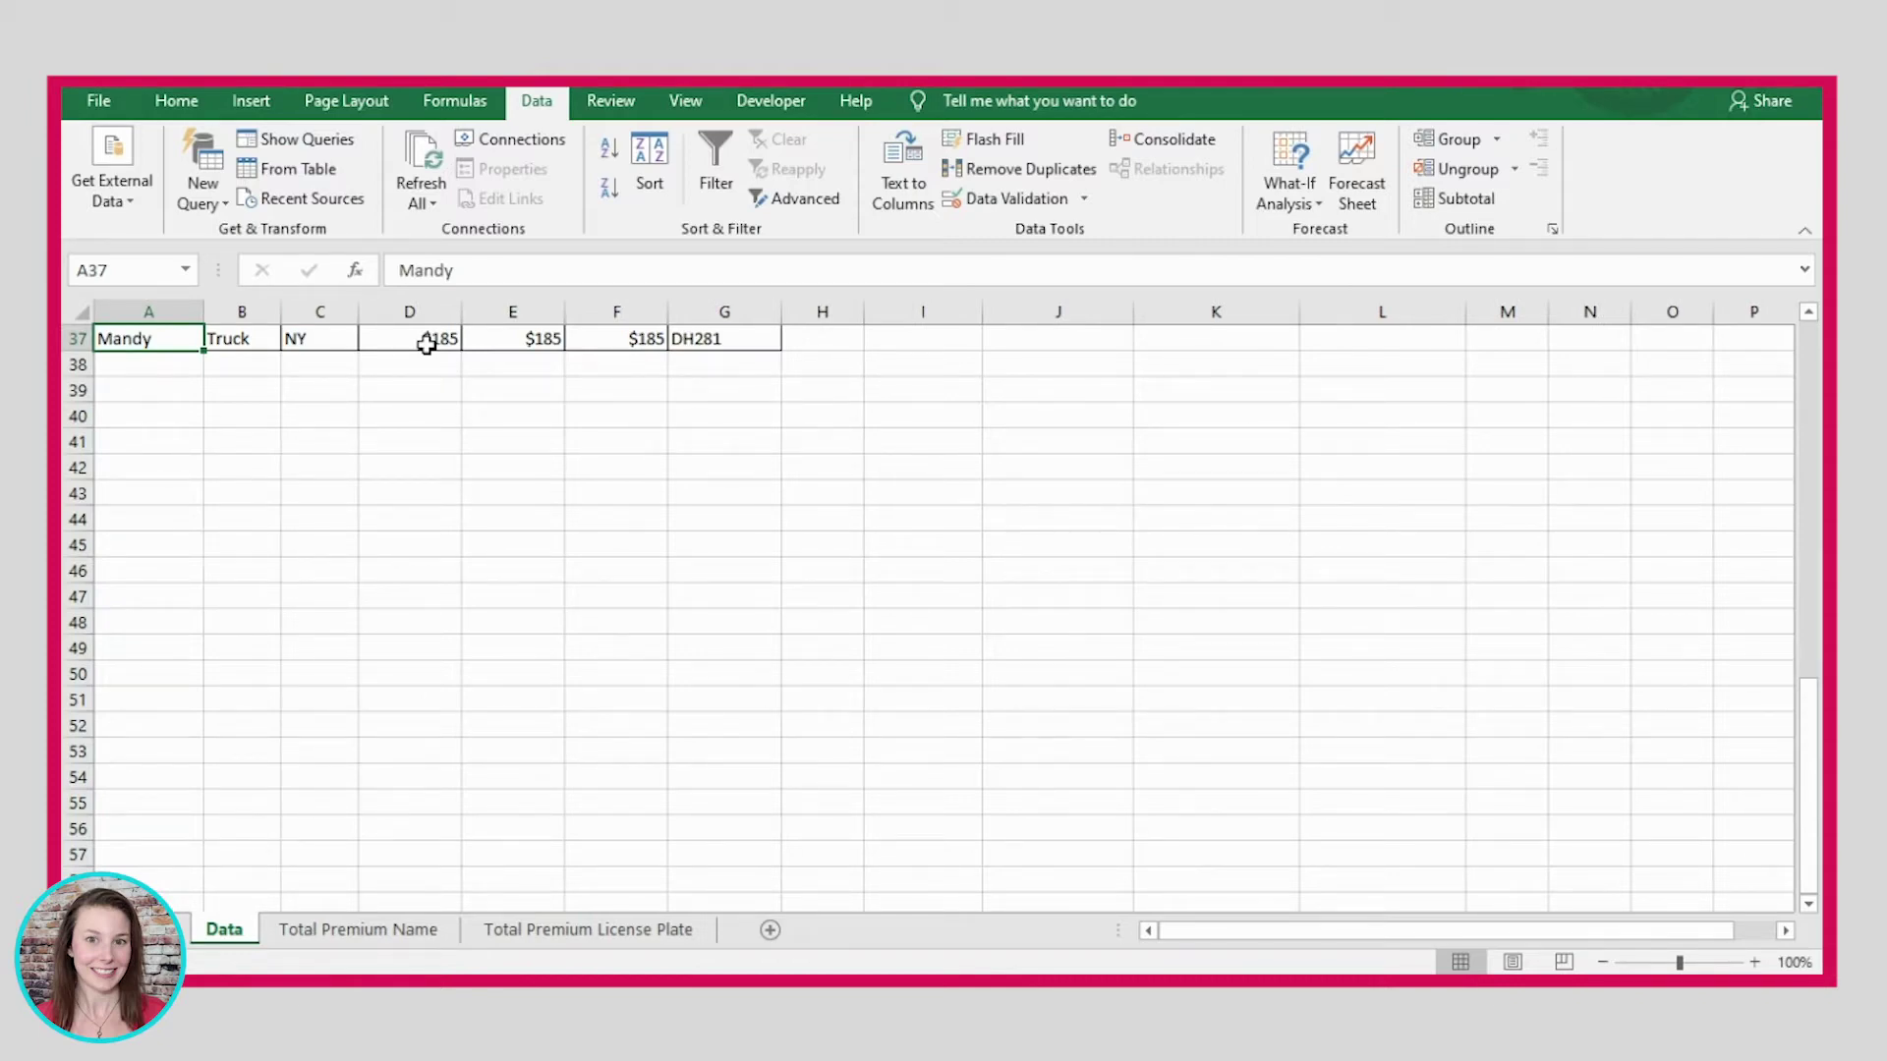
key(ctrl+Up)
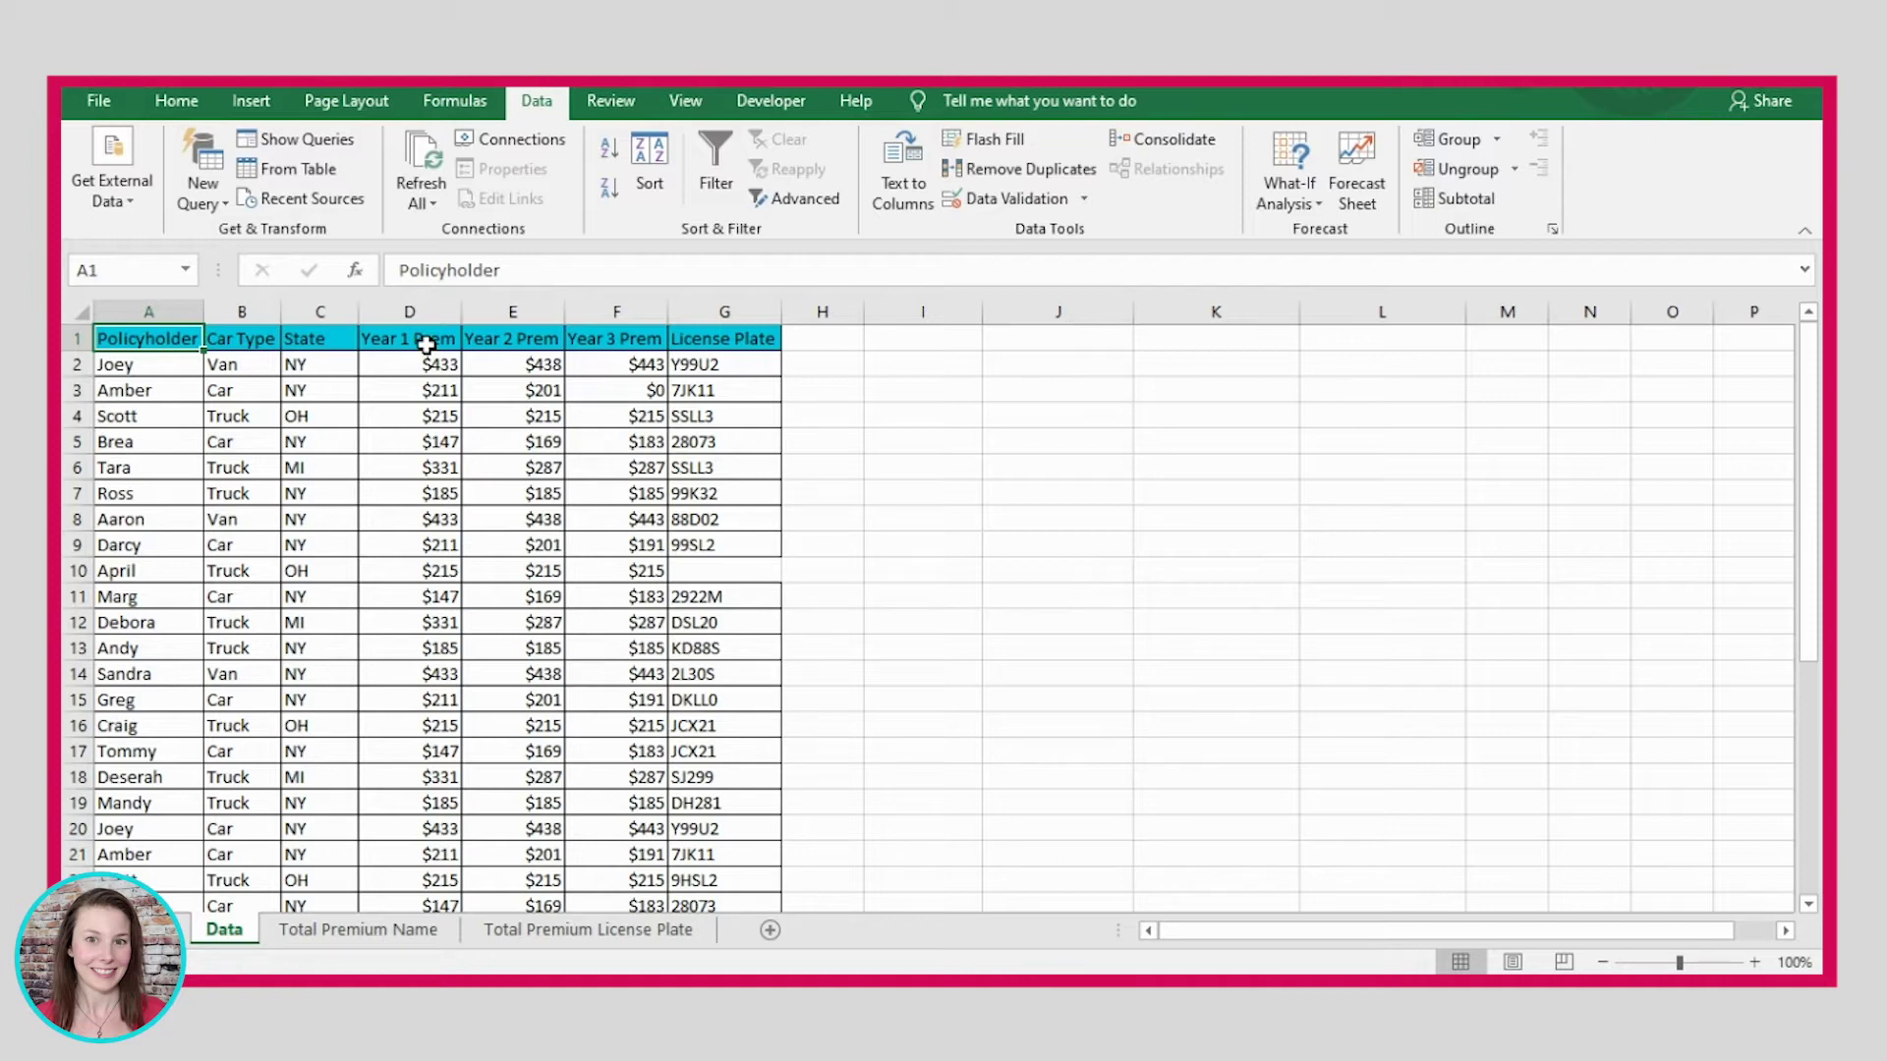
key(ctrl+Right)
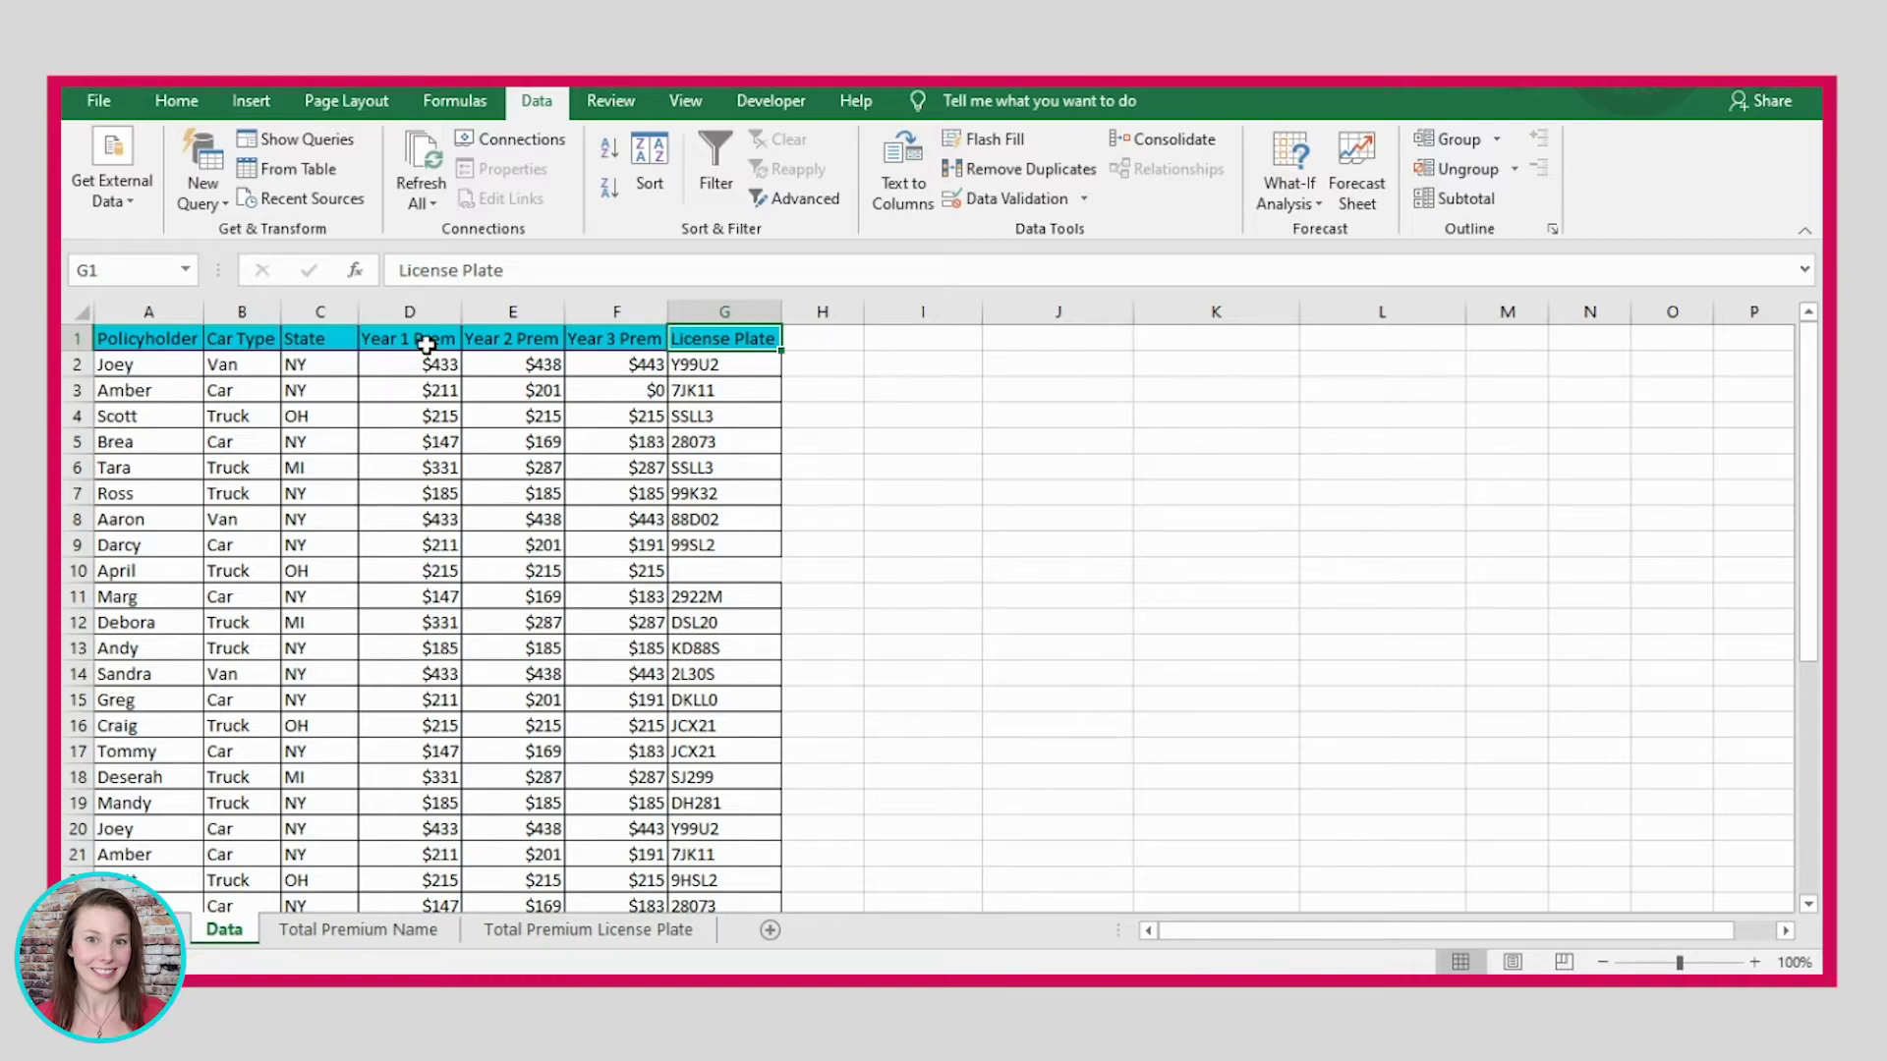
key(ctrl+Right)
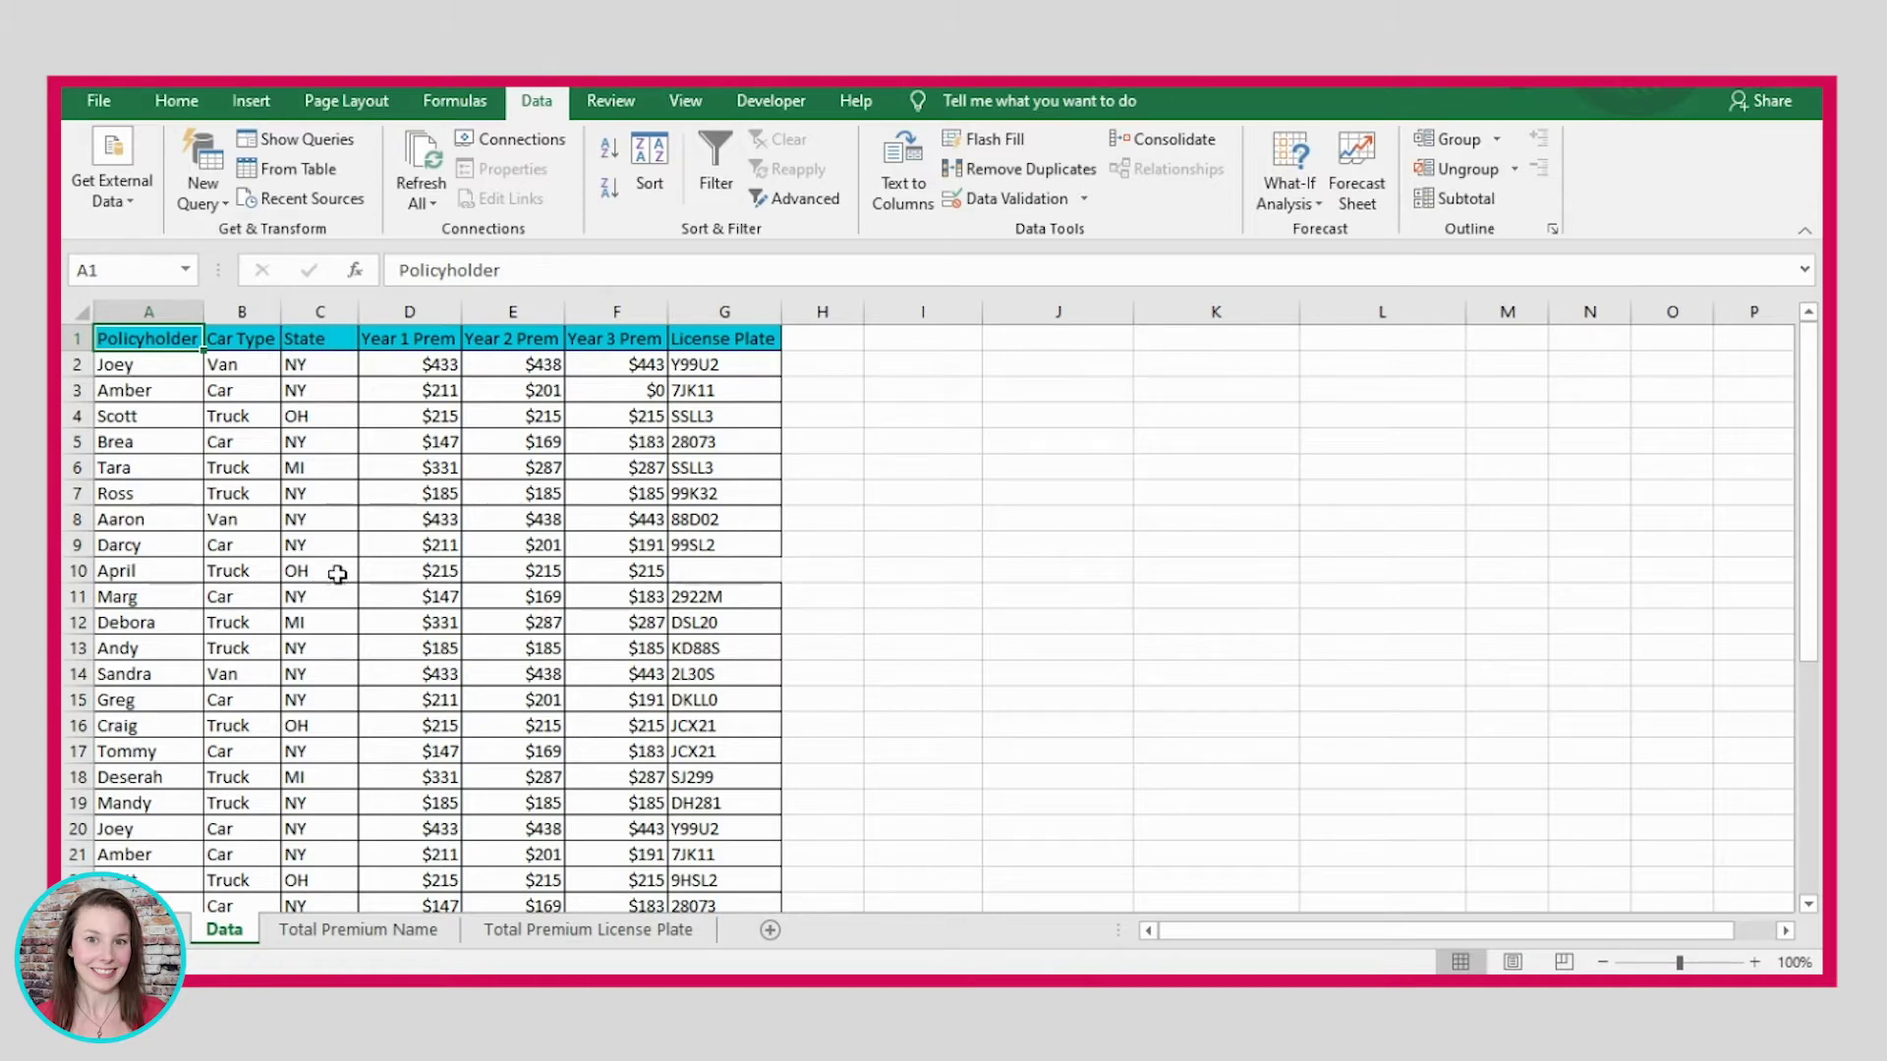
click(253, 543)
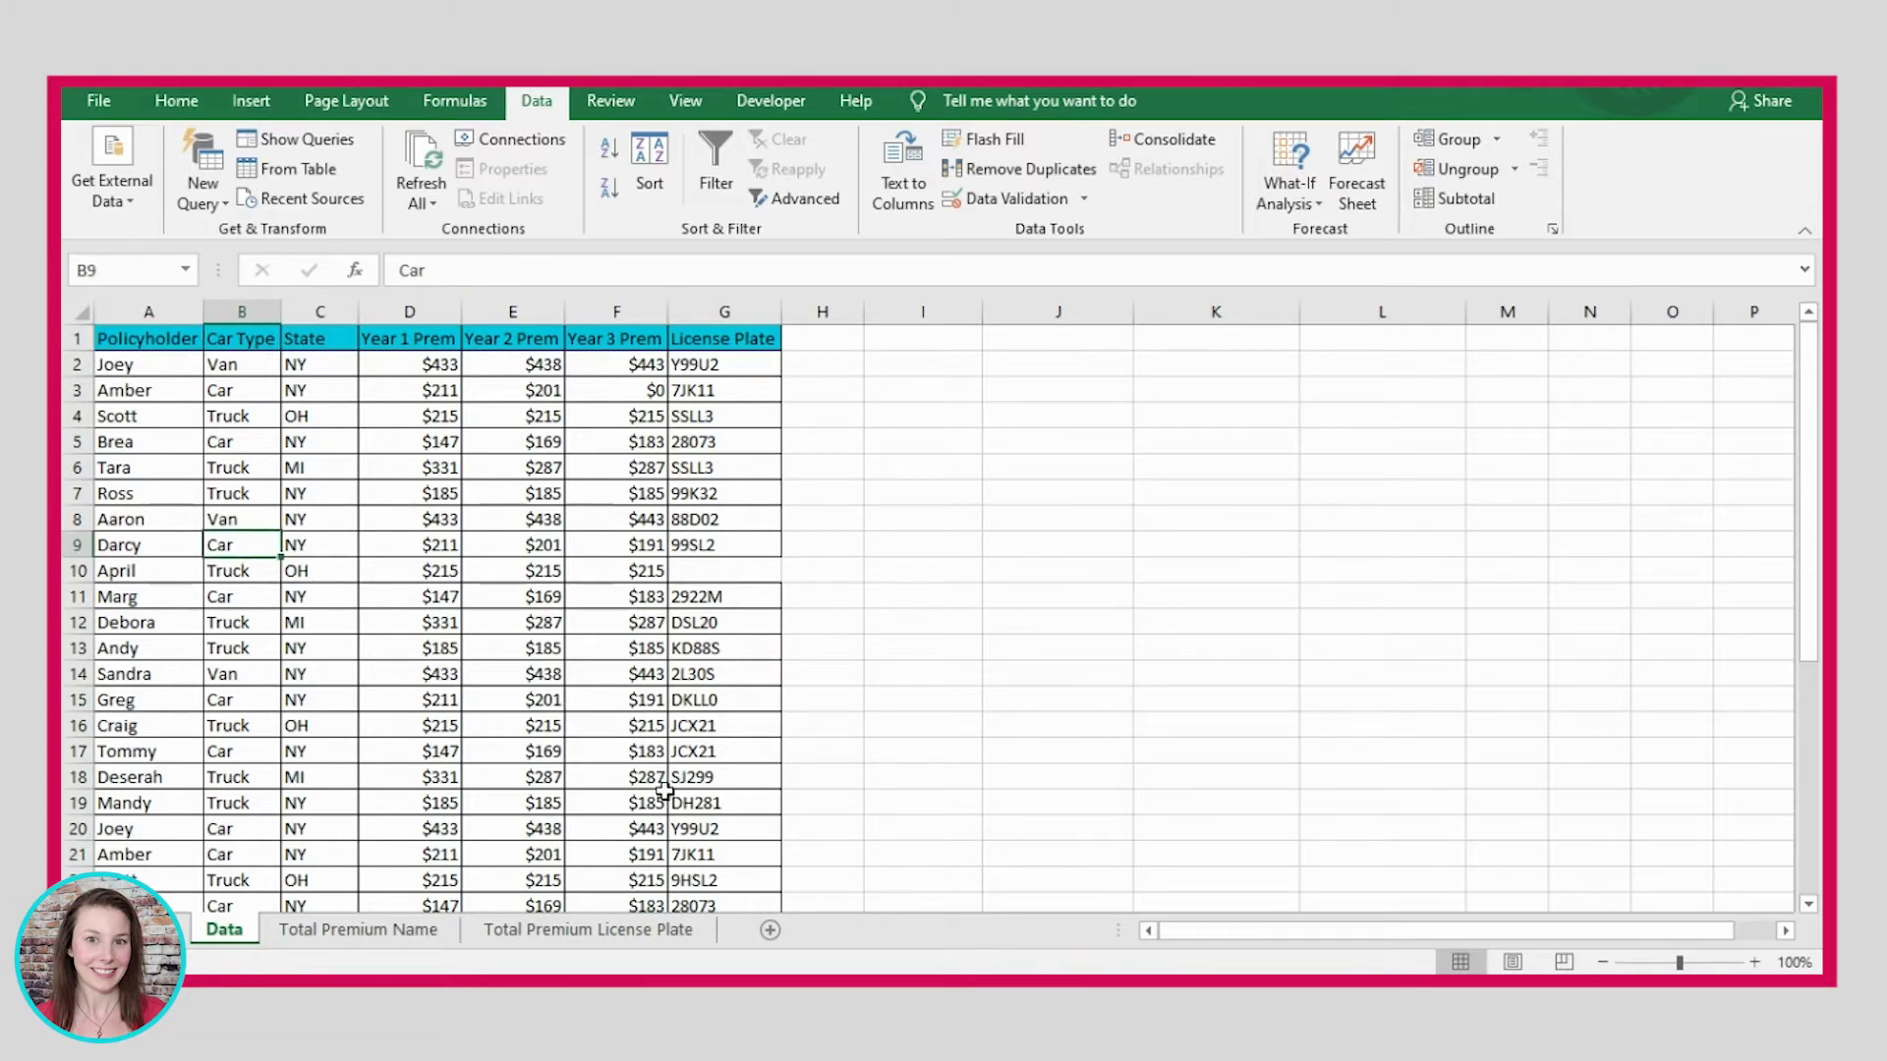
key(ctrl+b)
key(Right)
click(175, 101)
click(510, 190)
click(321, 606)
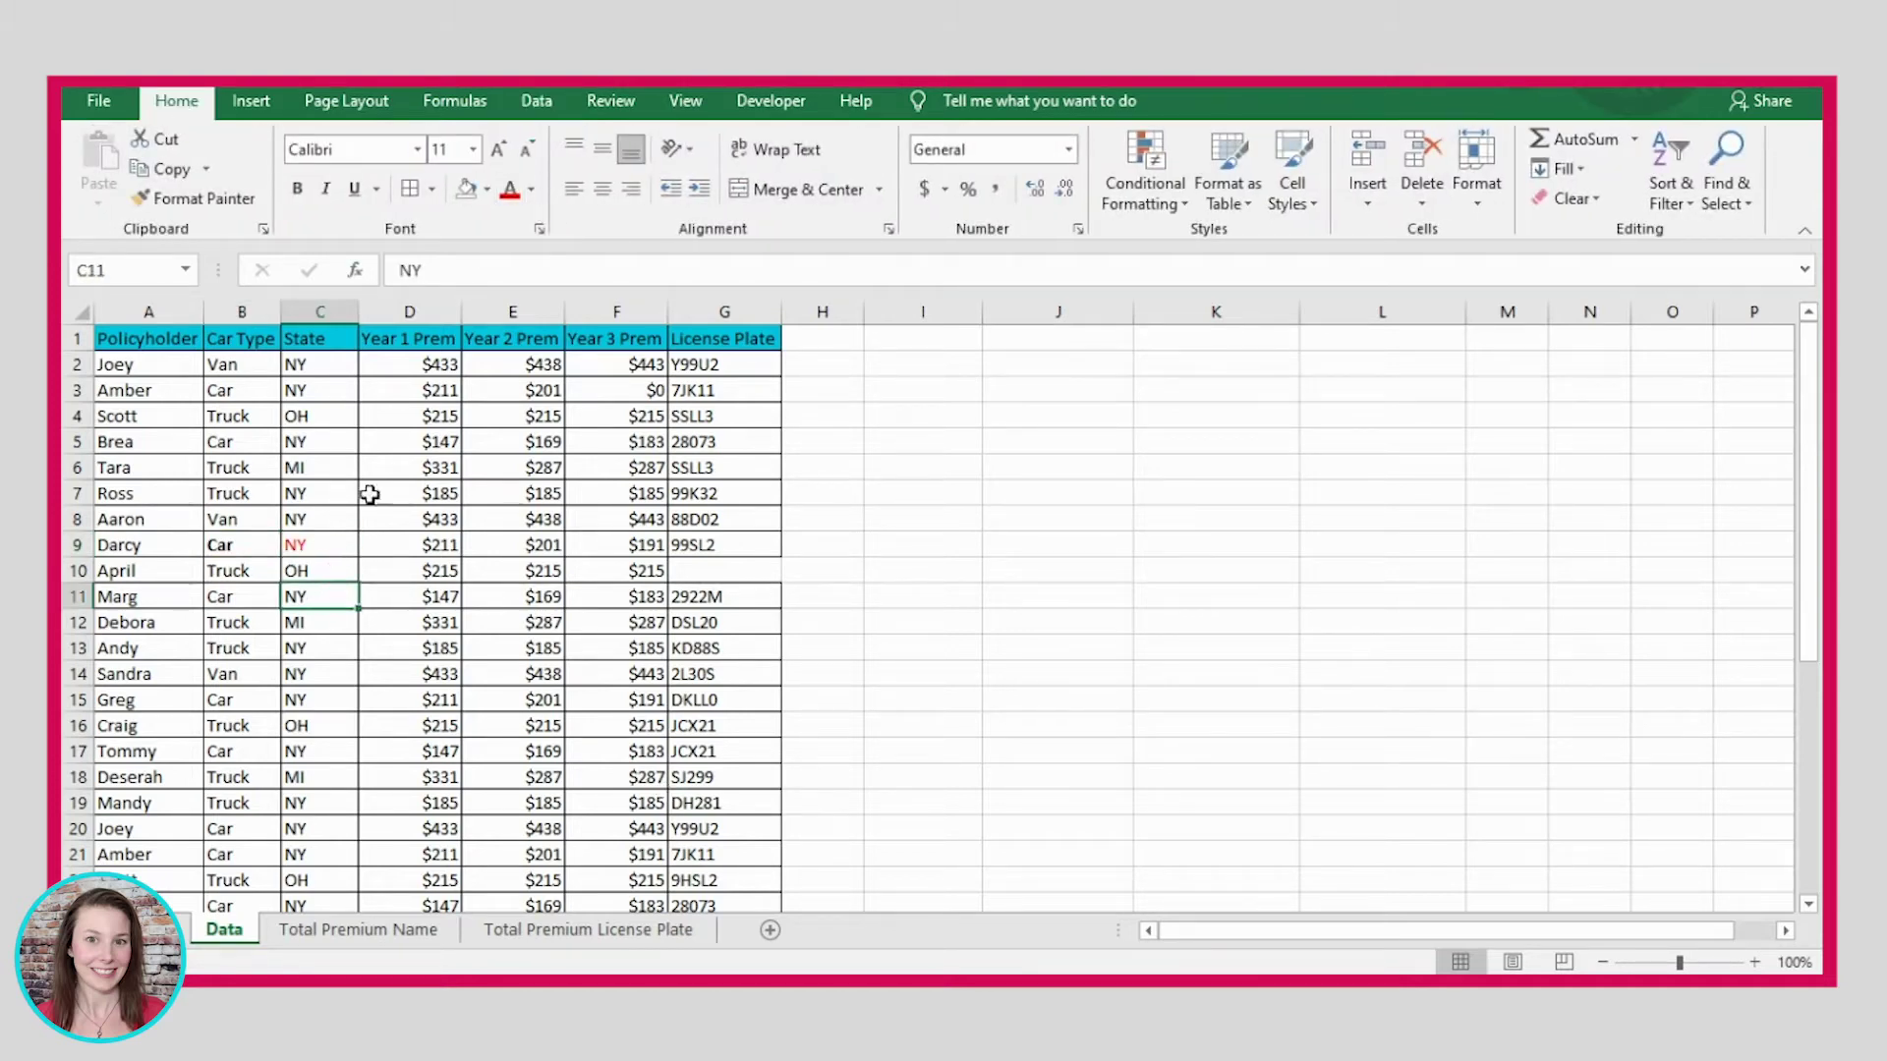
click(487, 190)
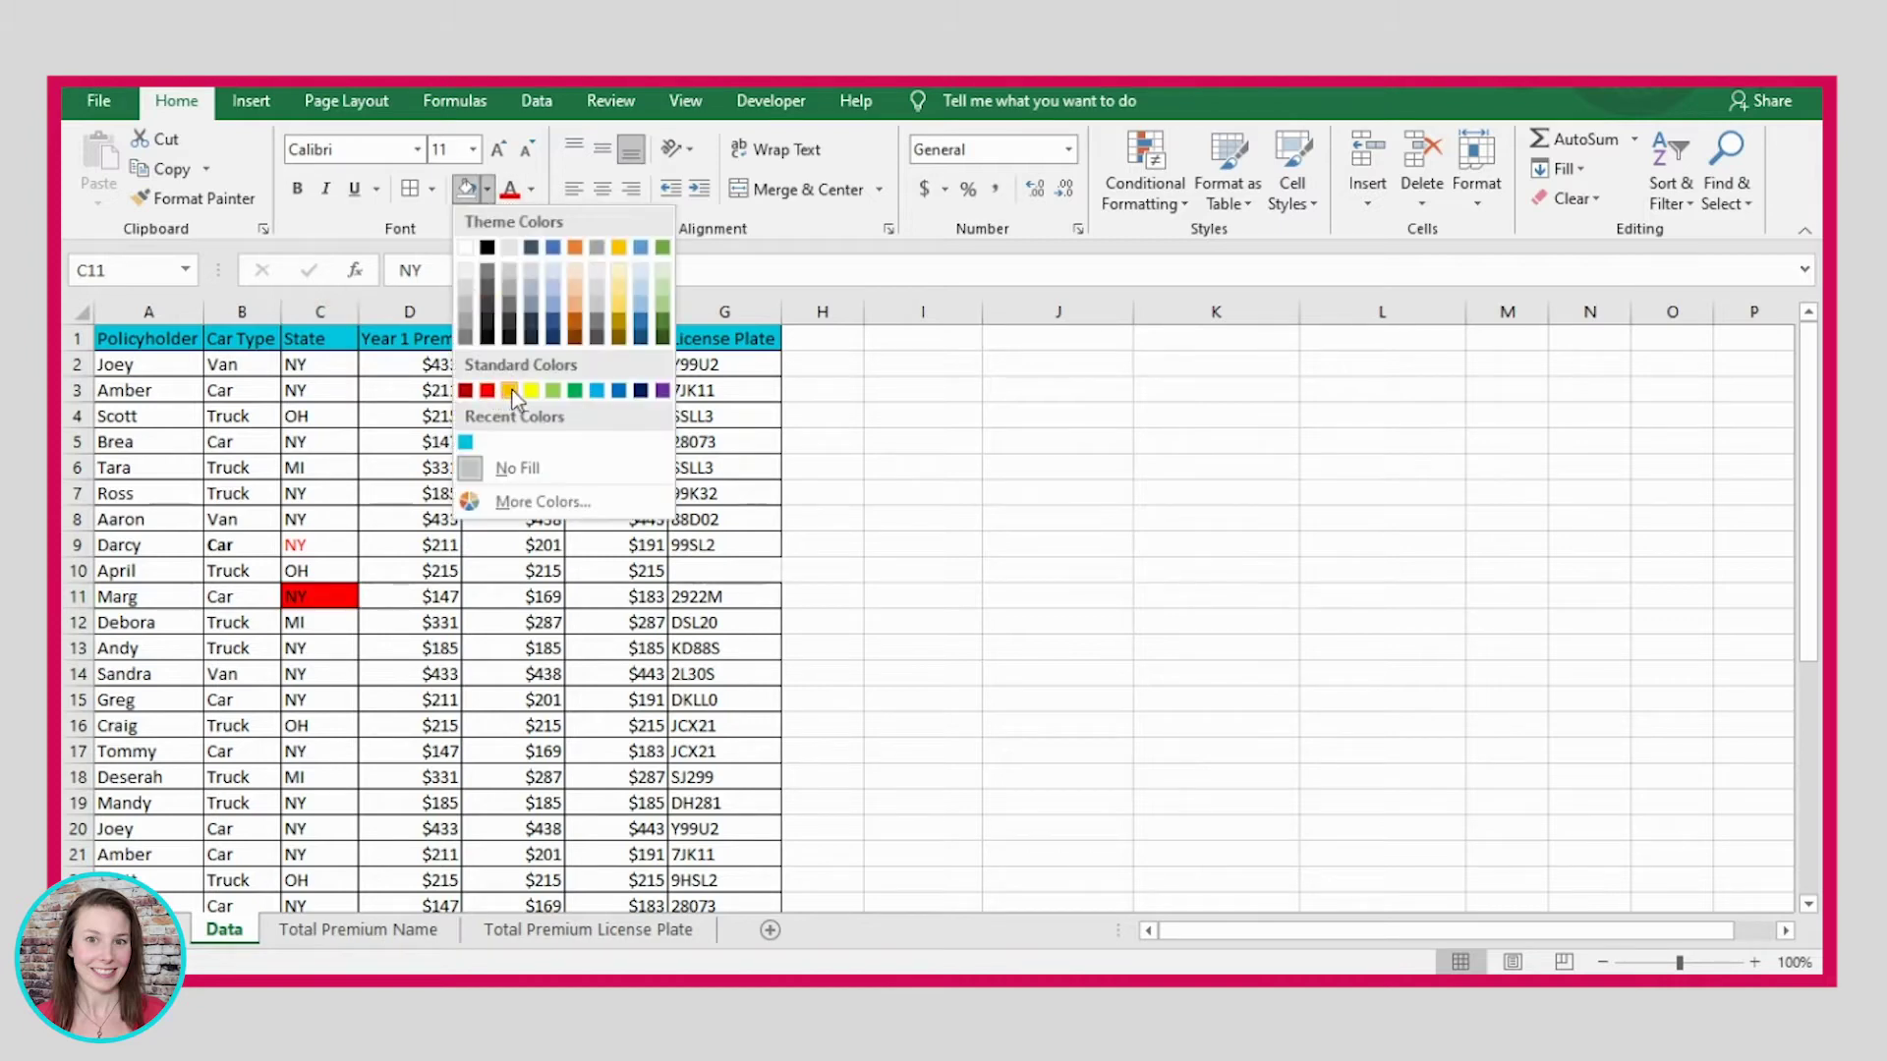
click(521, 410)
click(966, 737)
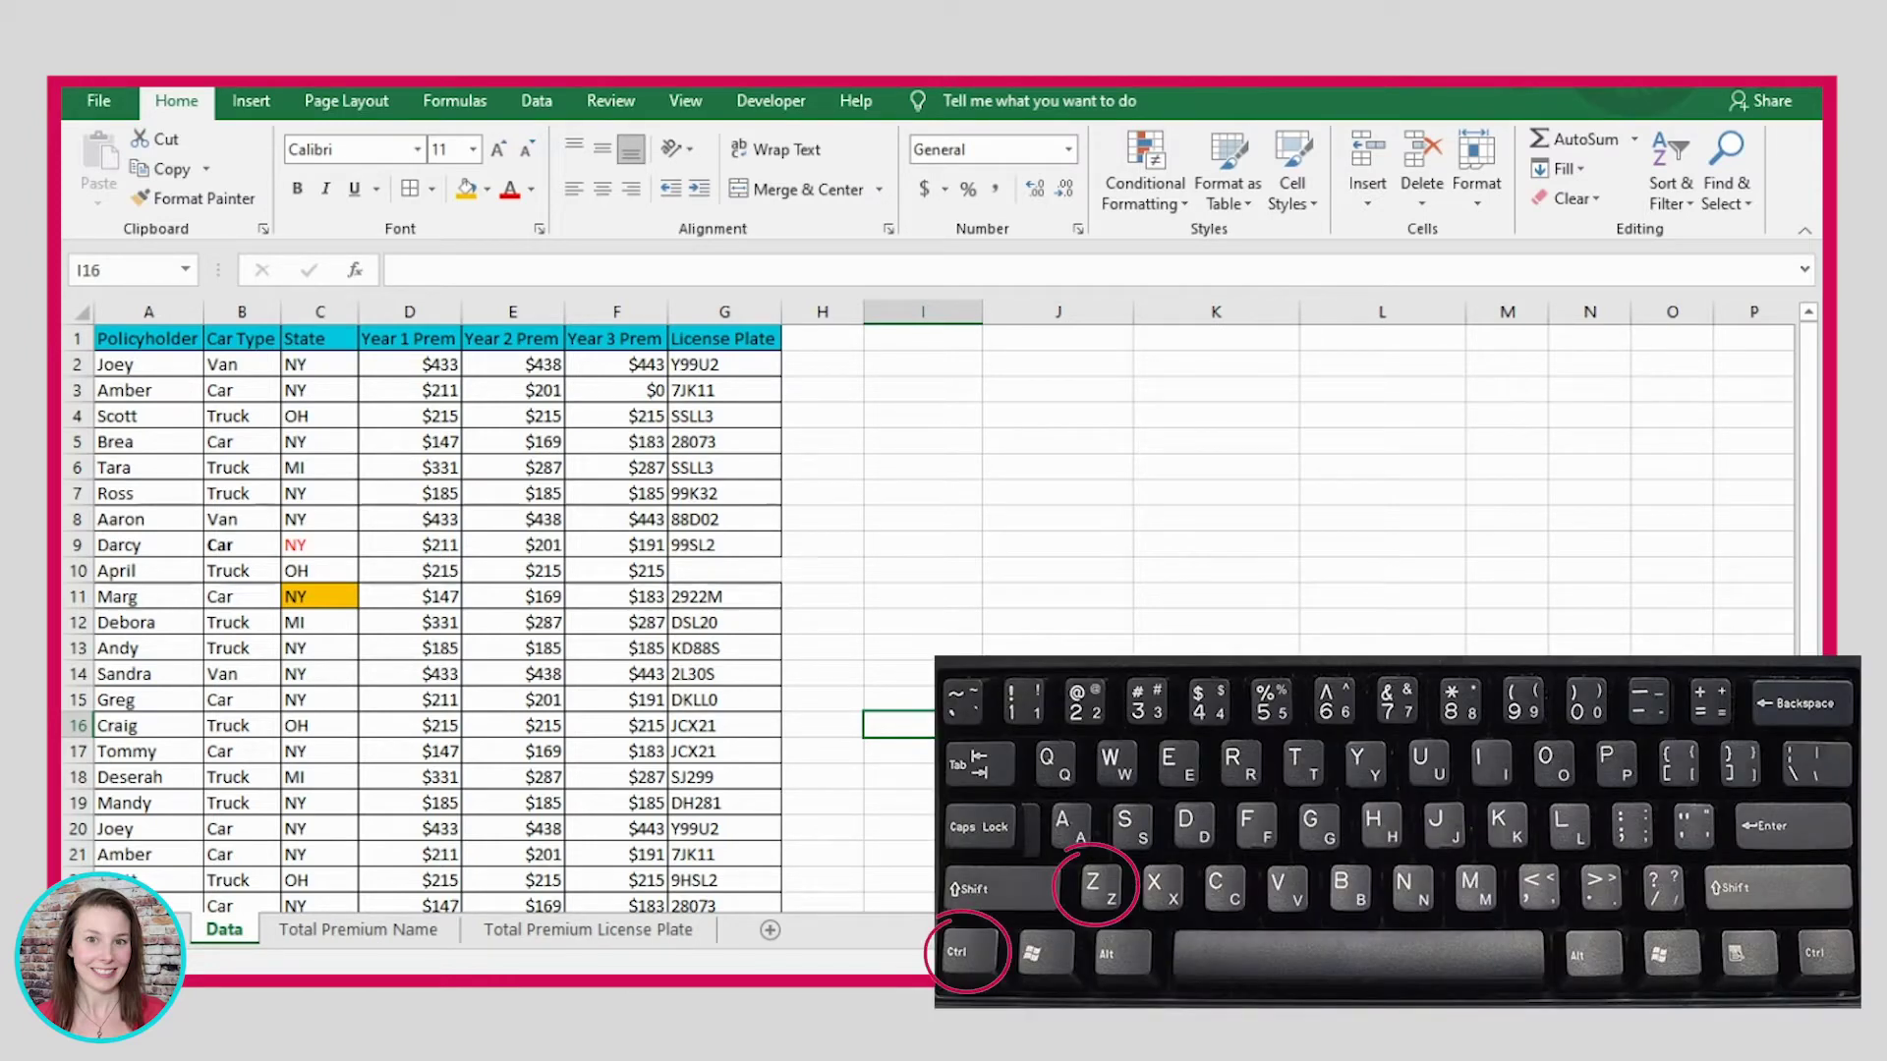
key(ctrl+z)
key(ctrl+z)
key(ctrl+z)
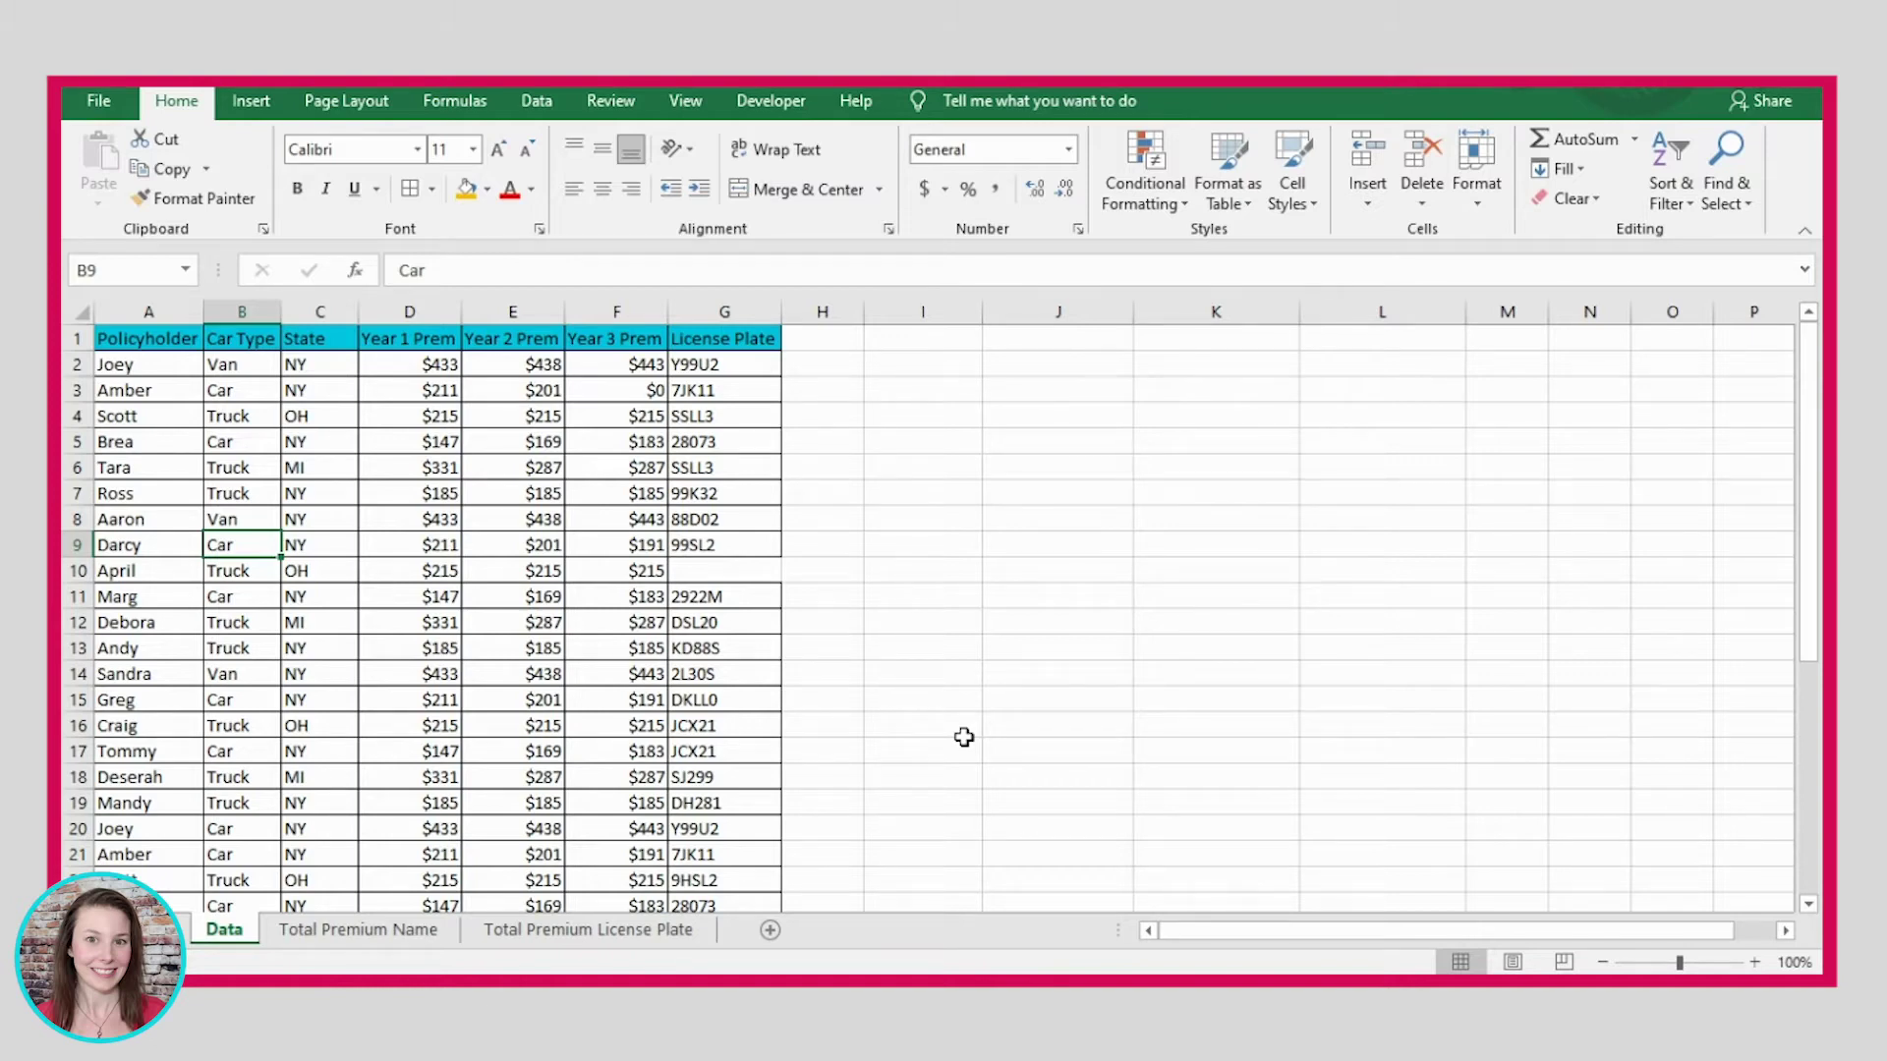
key(ctrl+y)
click(319, 545)
click(319, 596)
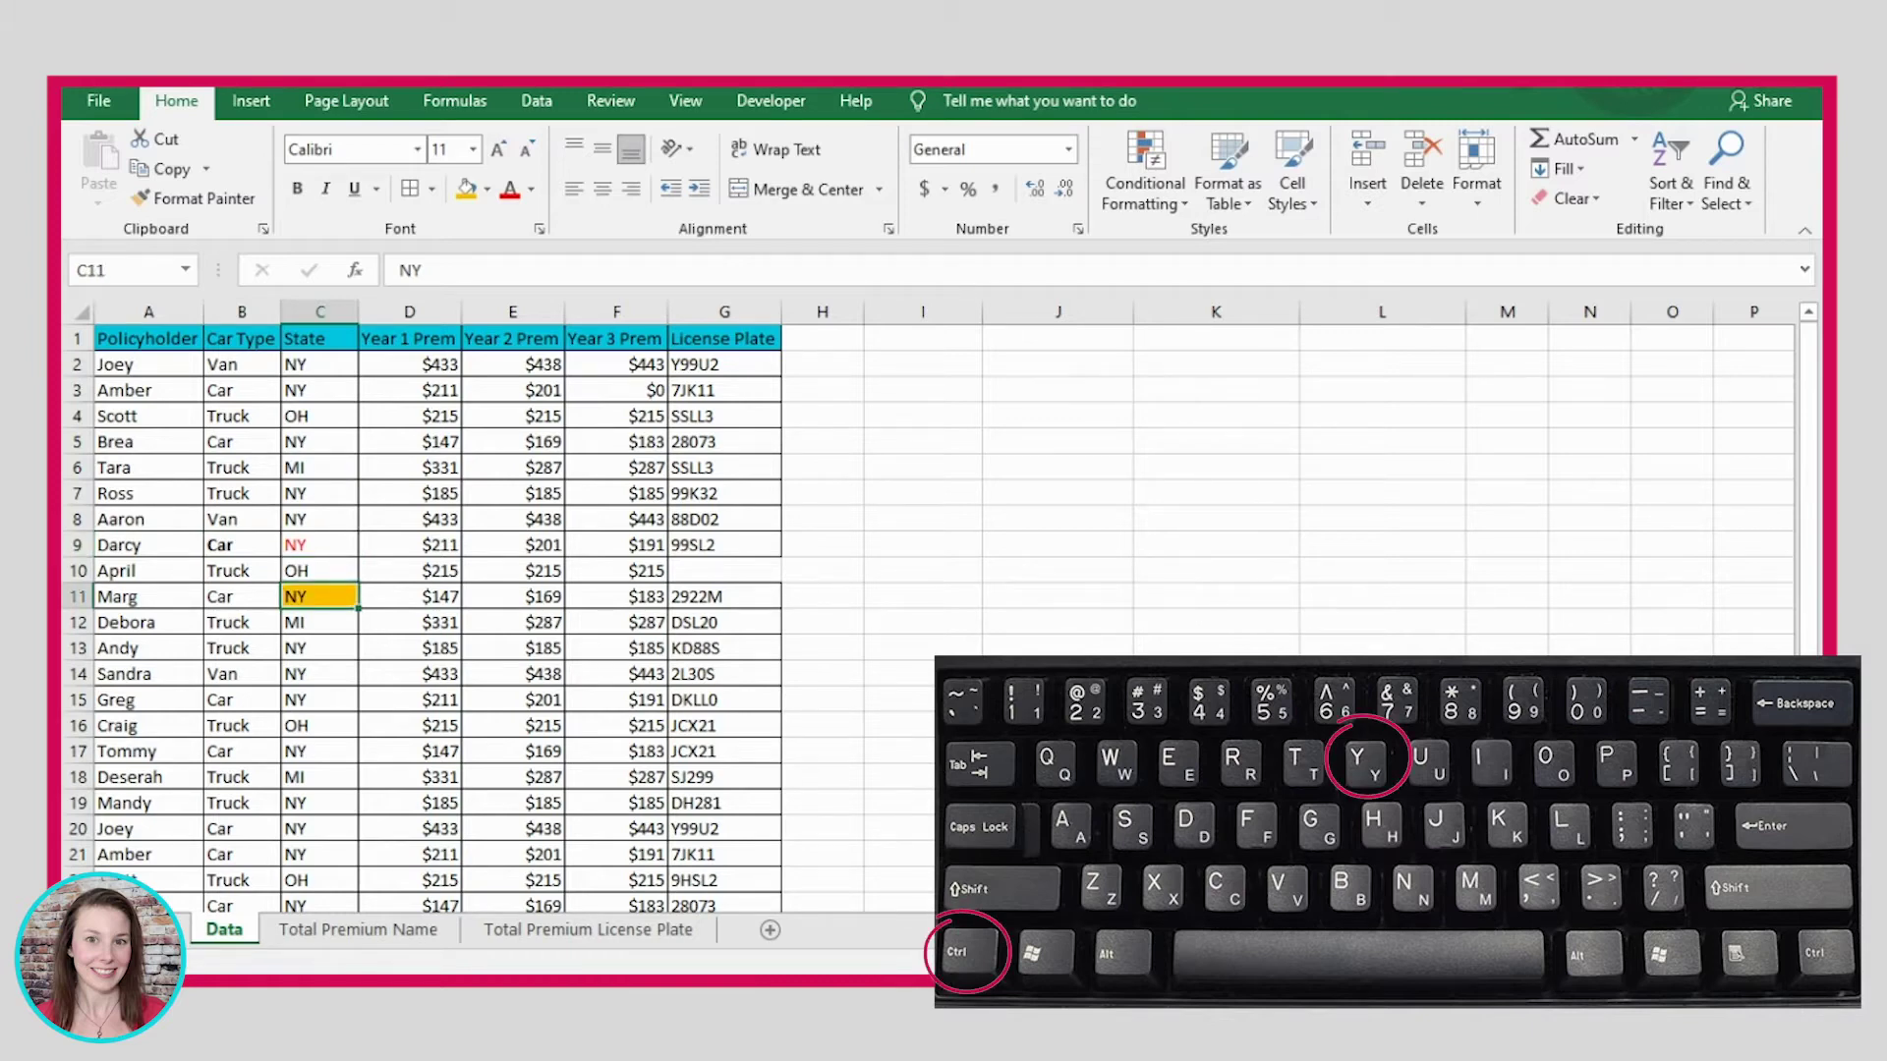
key(ctrl+z)
key(ctrl+z)
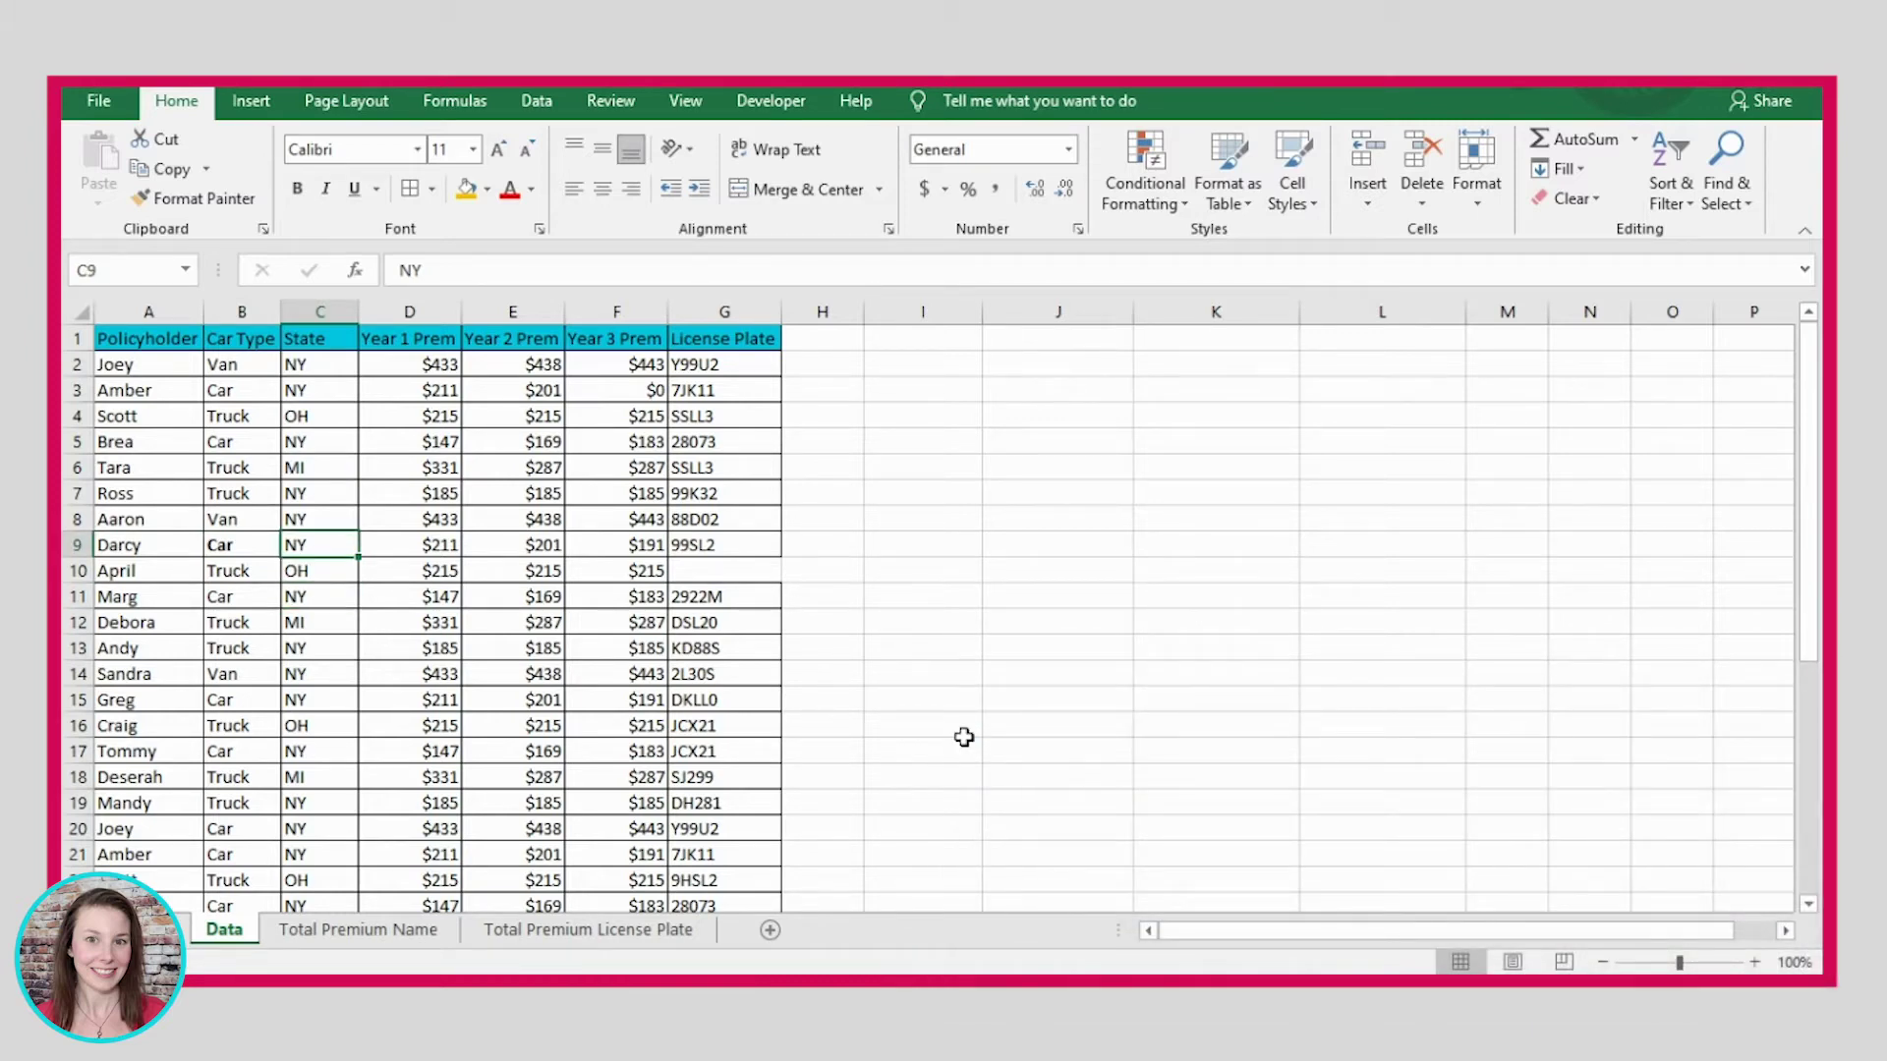
key(ctrl+z)
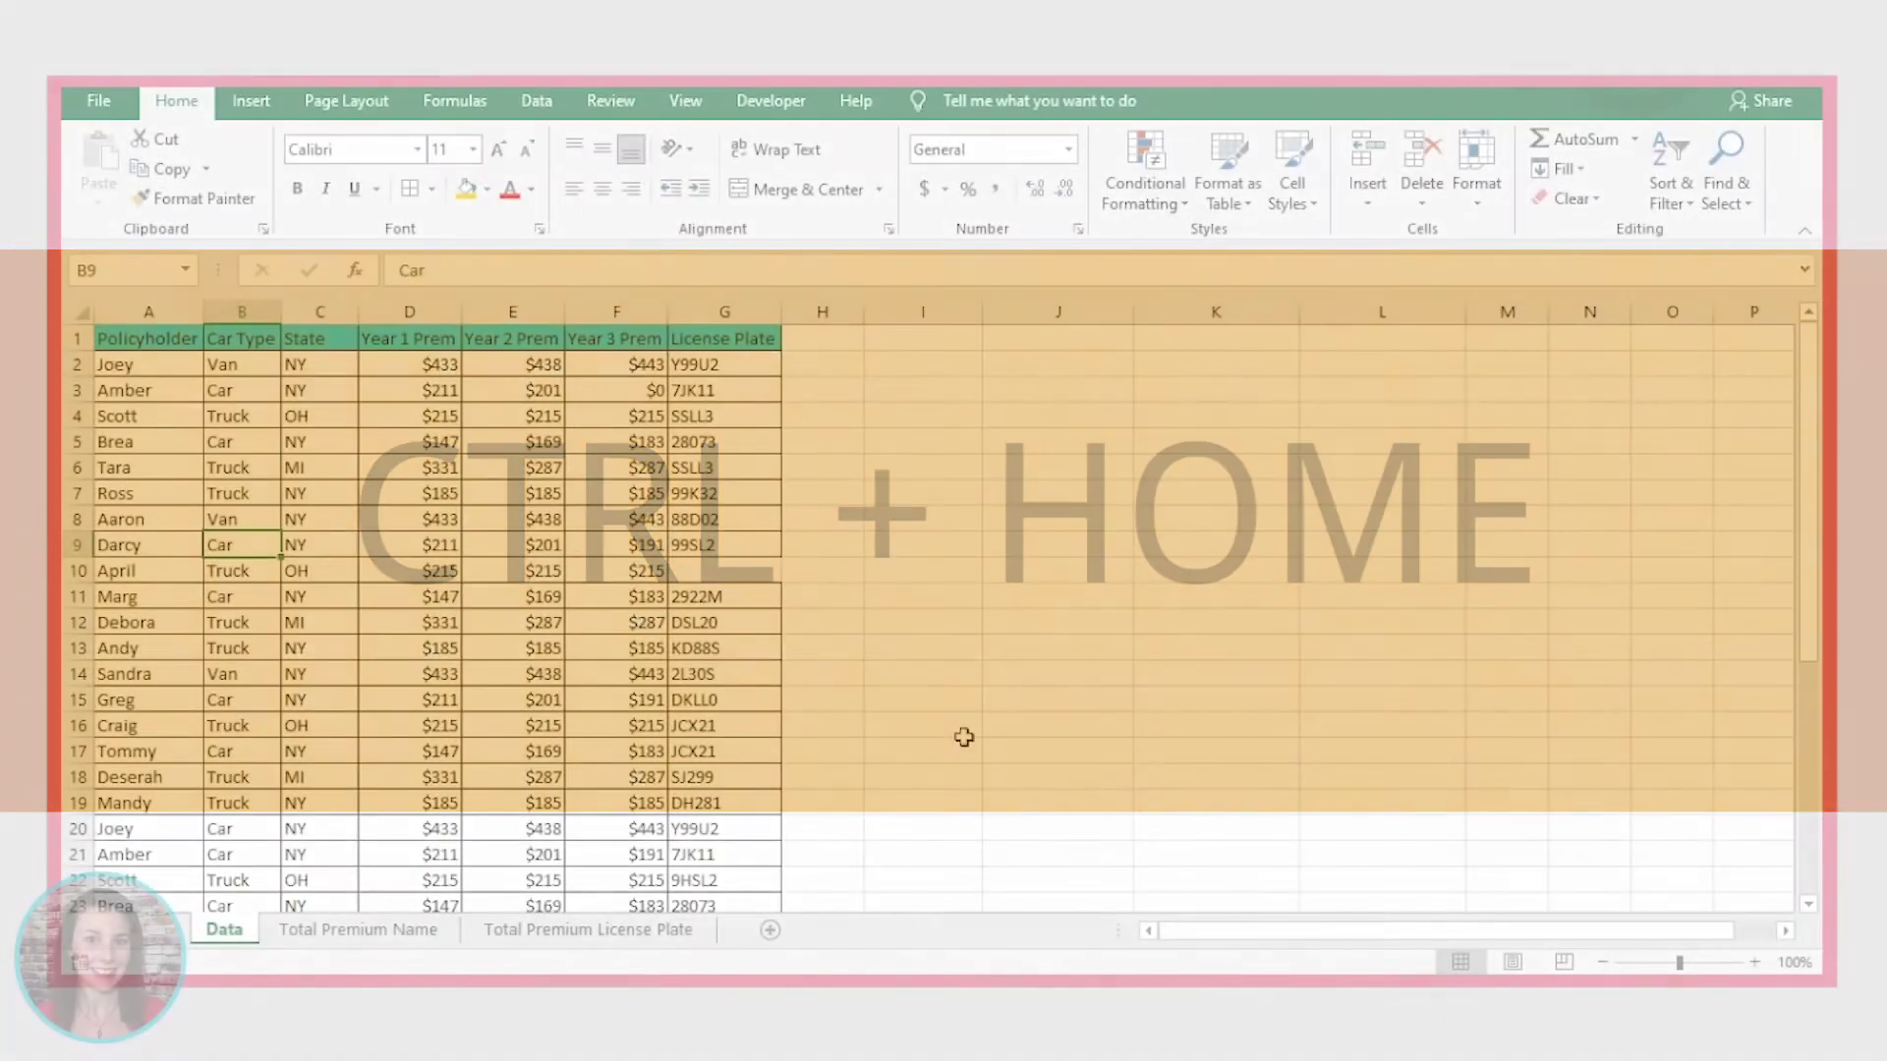
key(ctrl+Down)
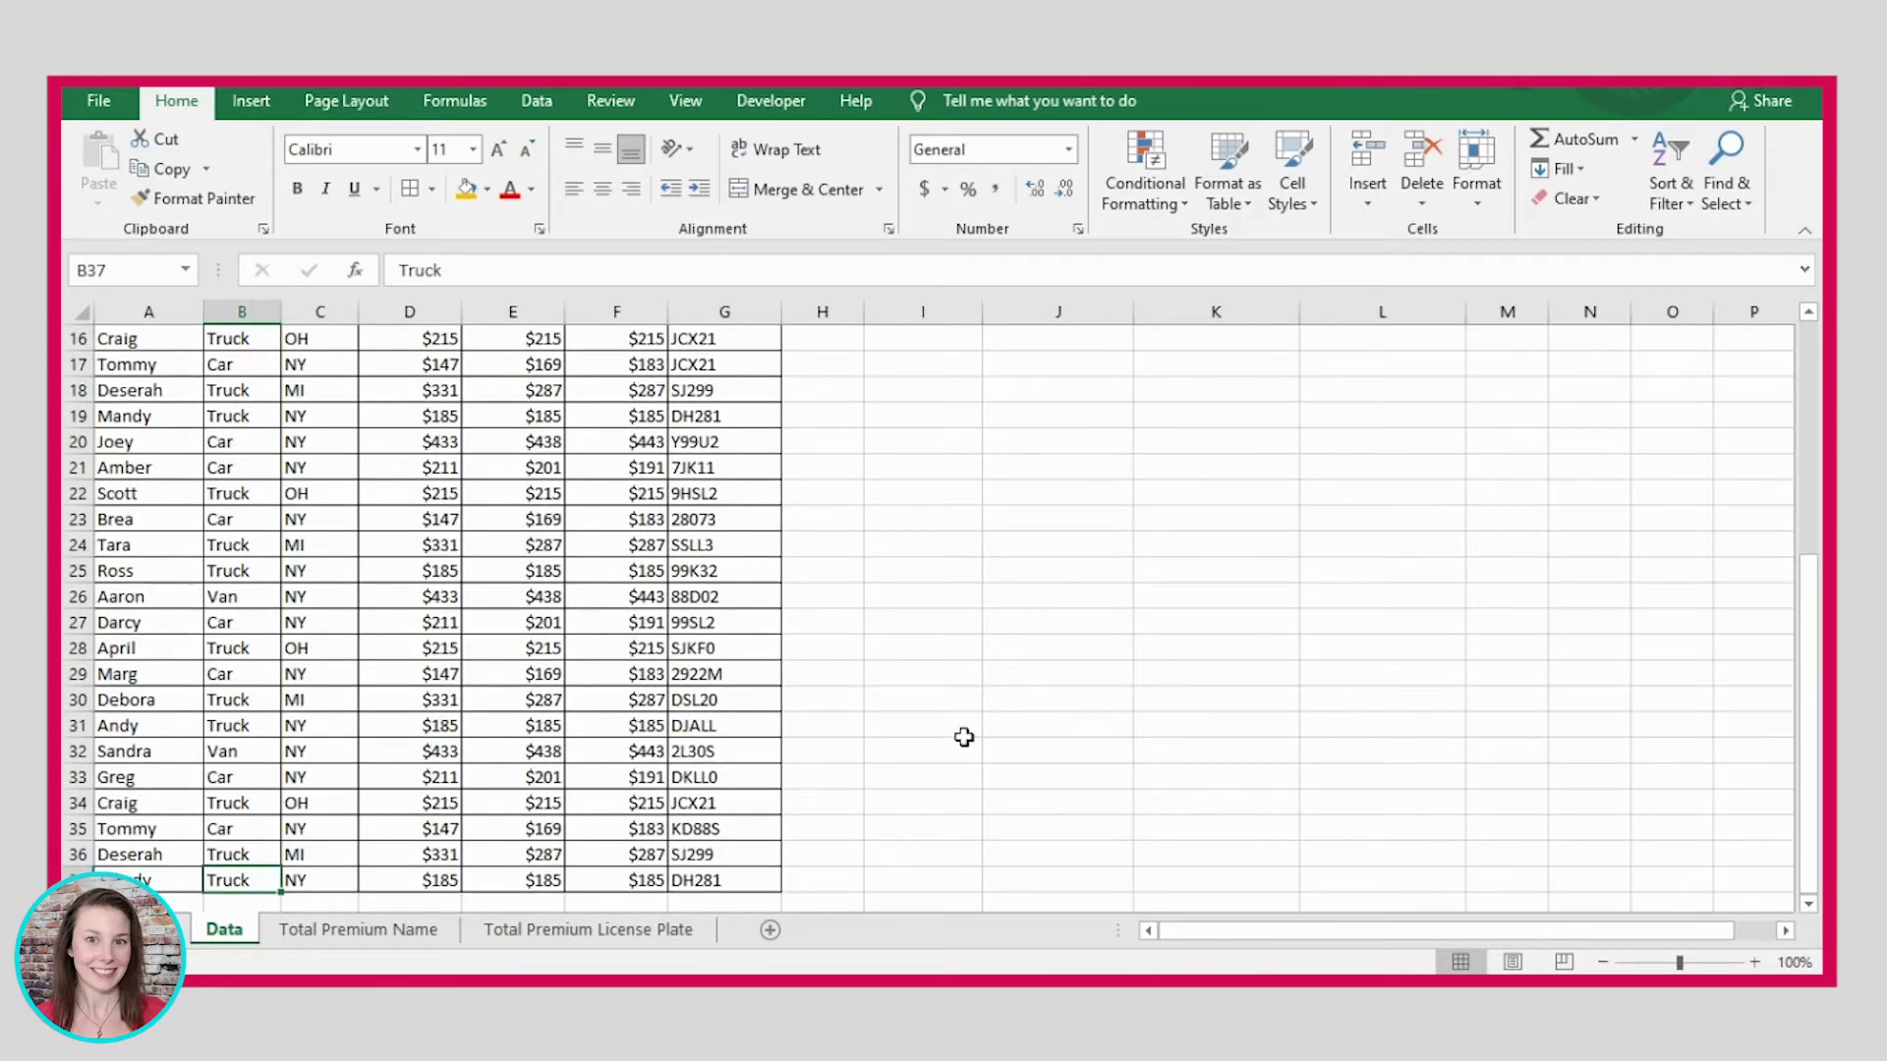
key(ctrl+Right)
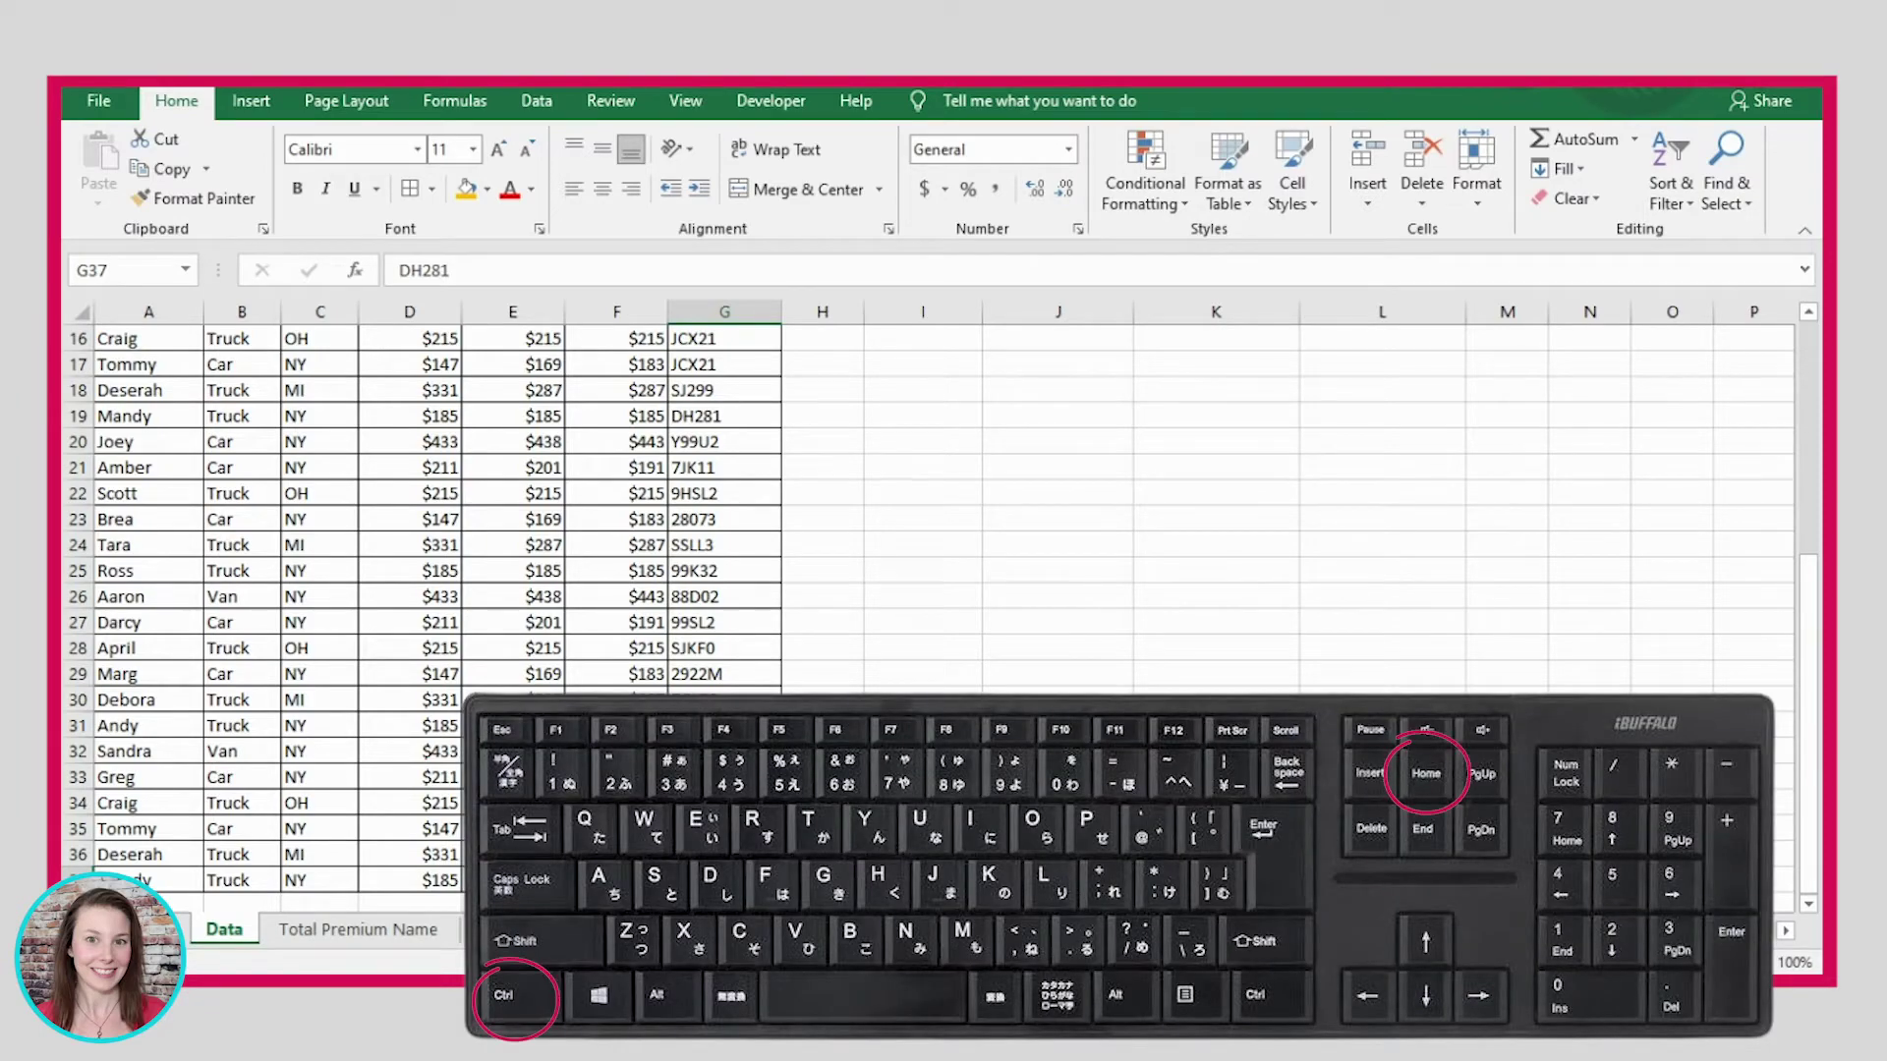
key(ctrl+Home)
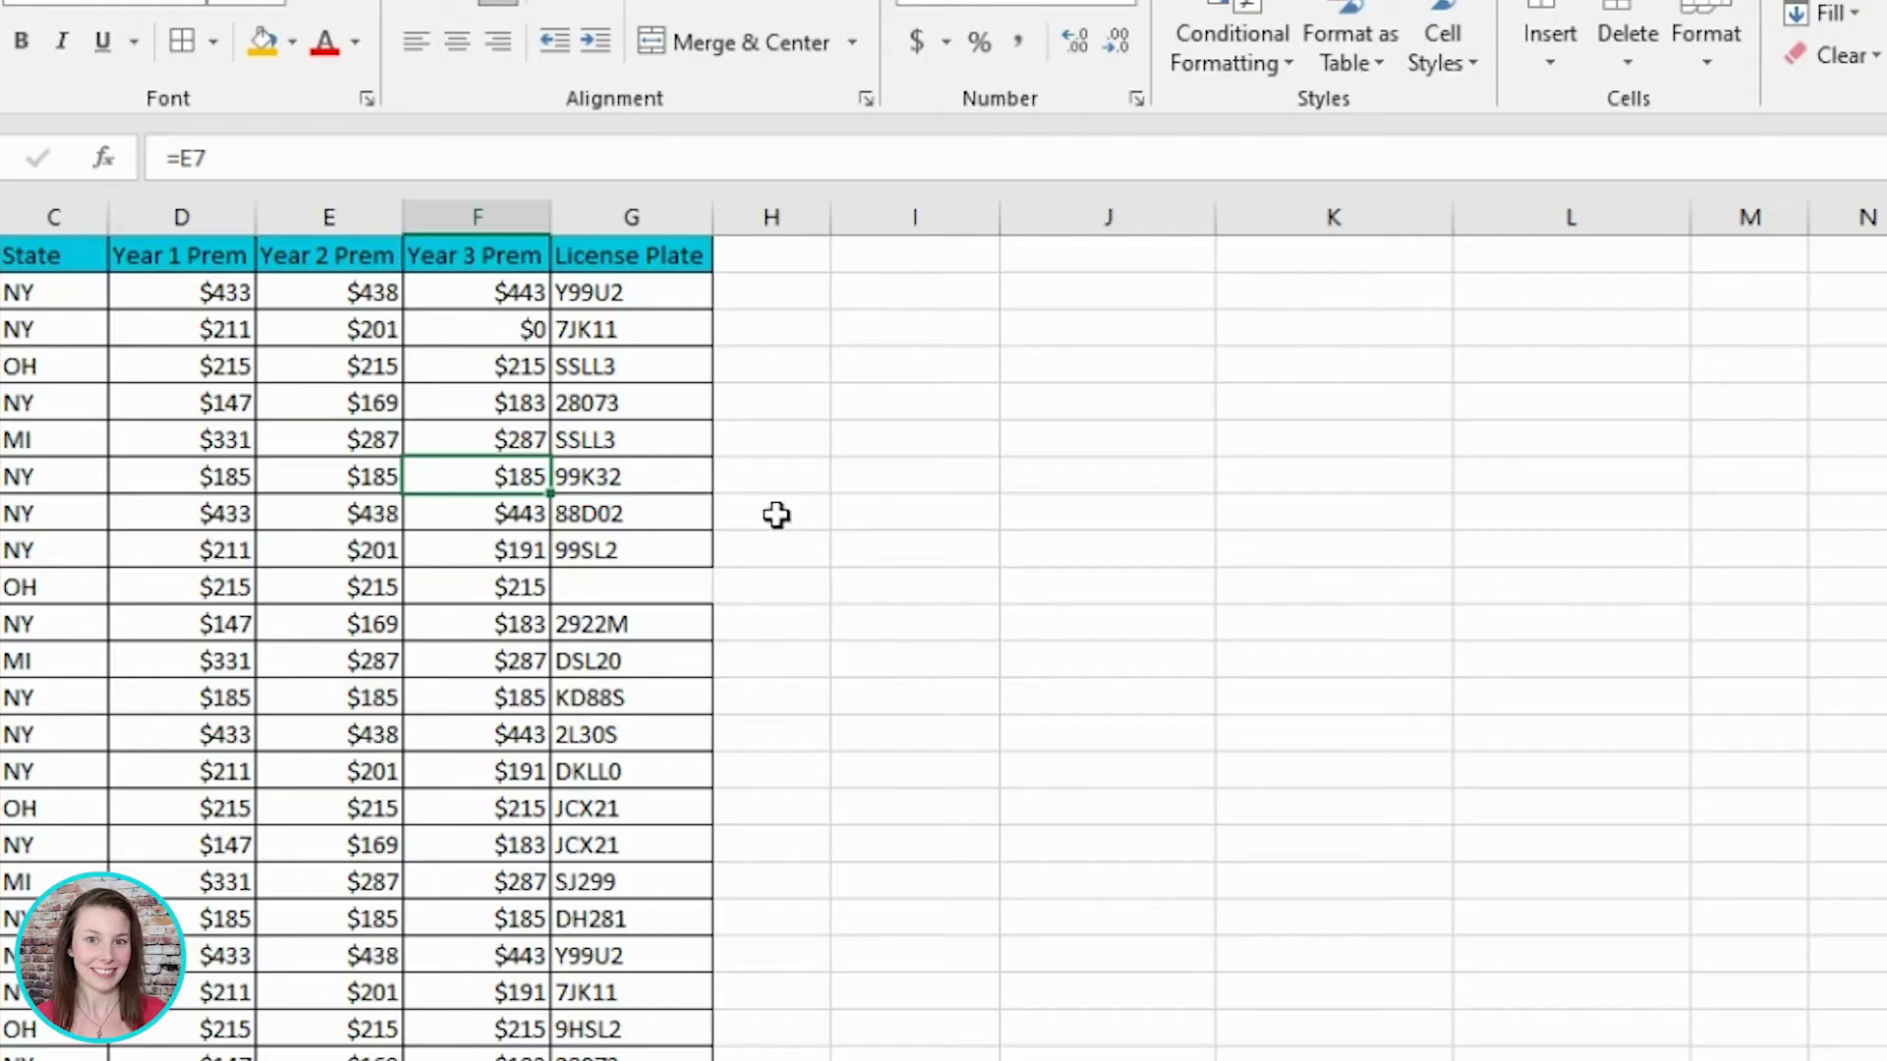
Step: Fill J7 orange, paste F7's formula into it, then cancel that paste and reselect F7
click(1061, 497)
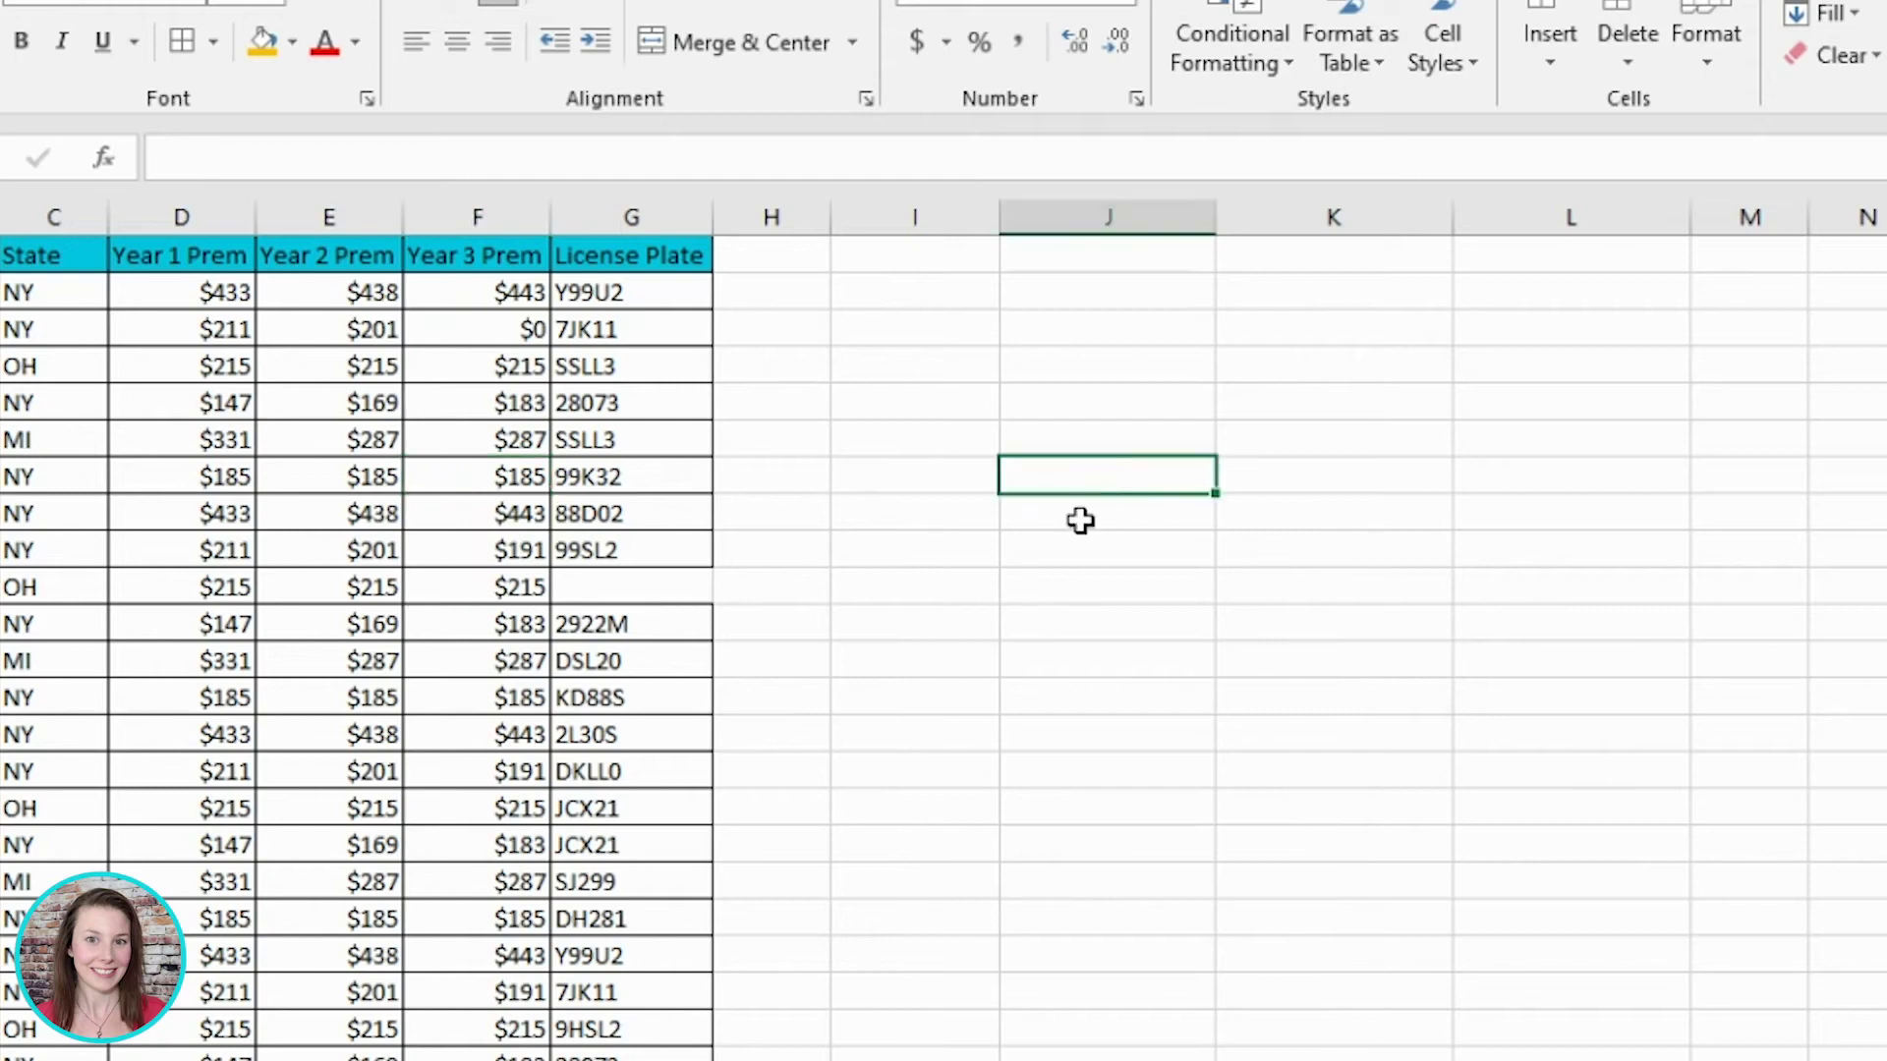
click(263, 41)
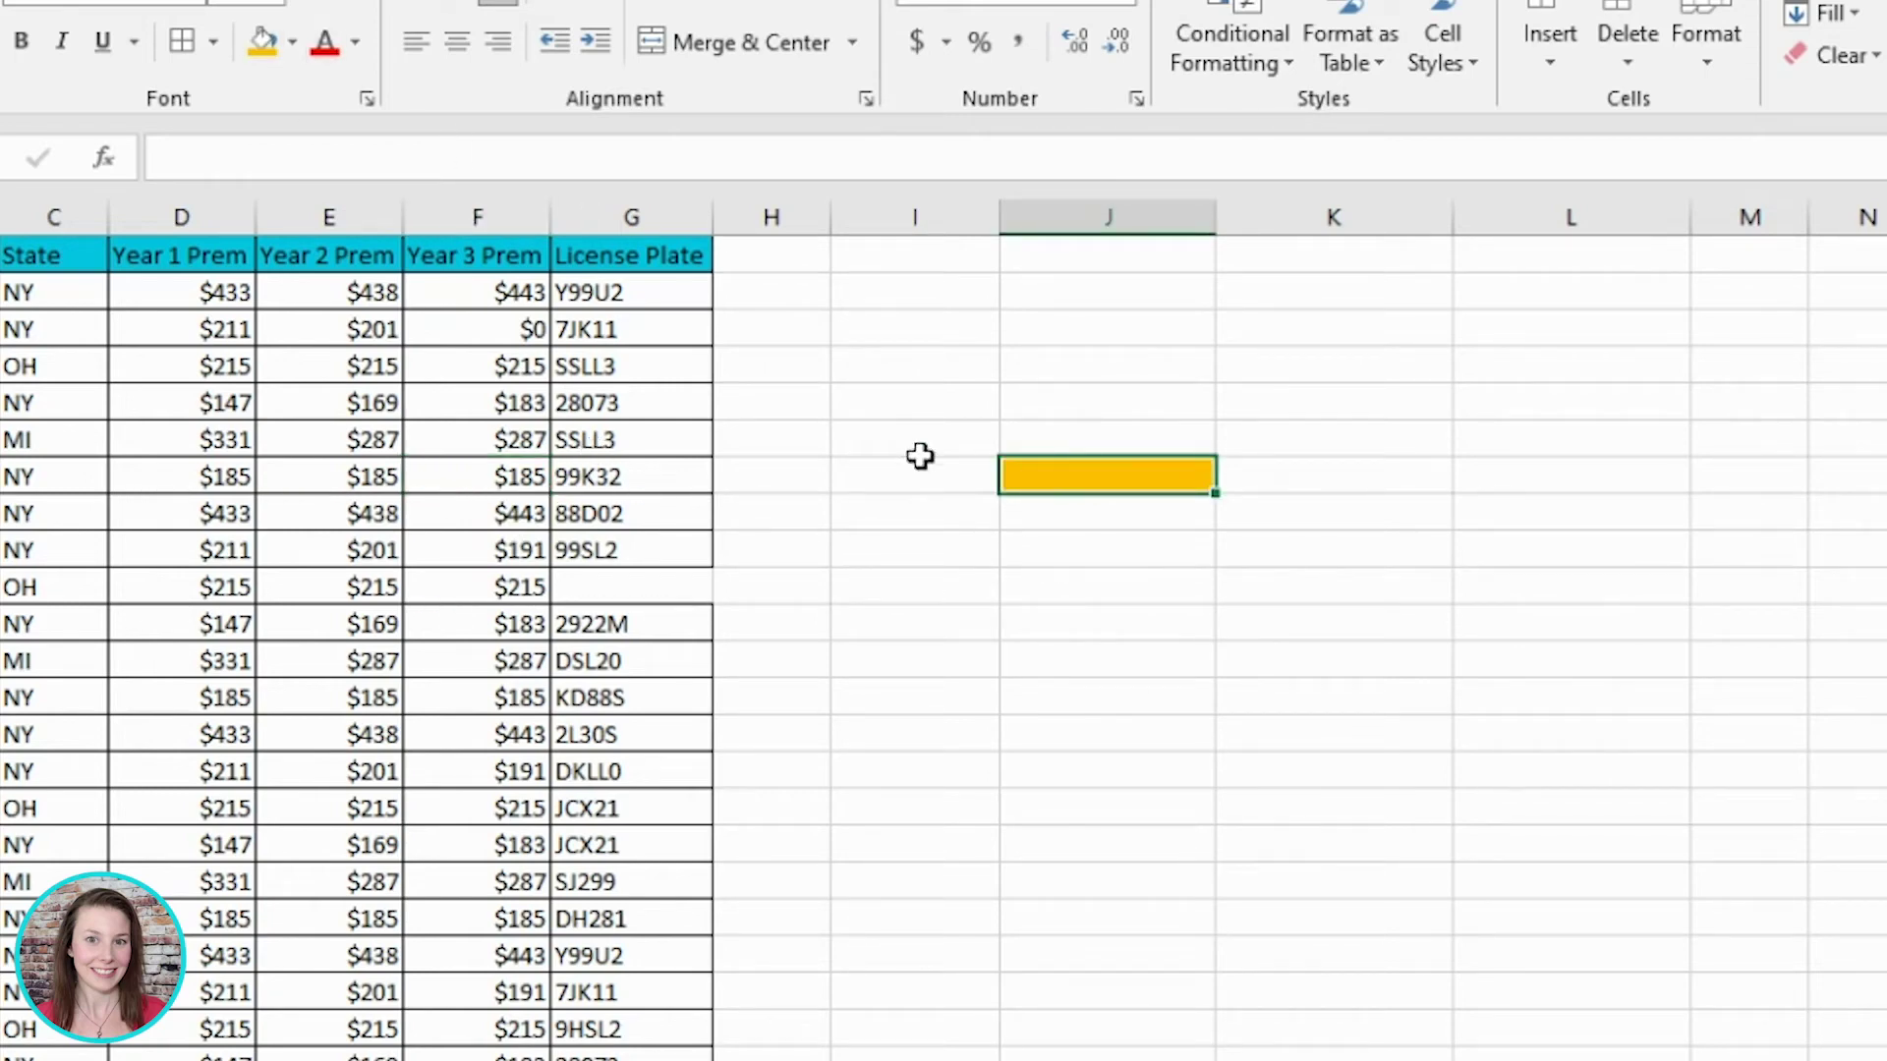
click(501, 477)
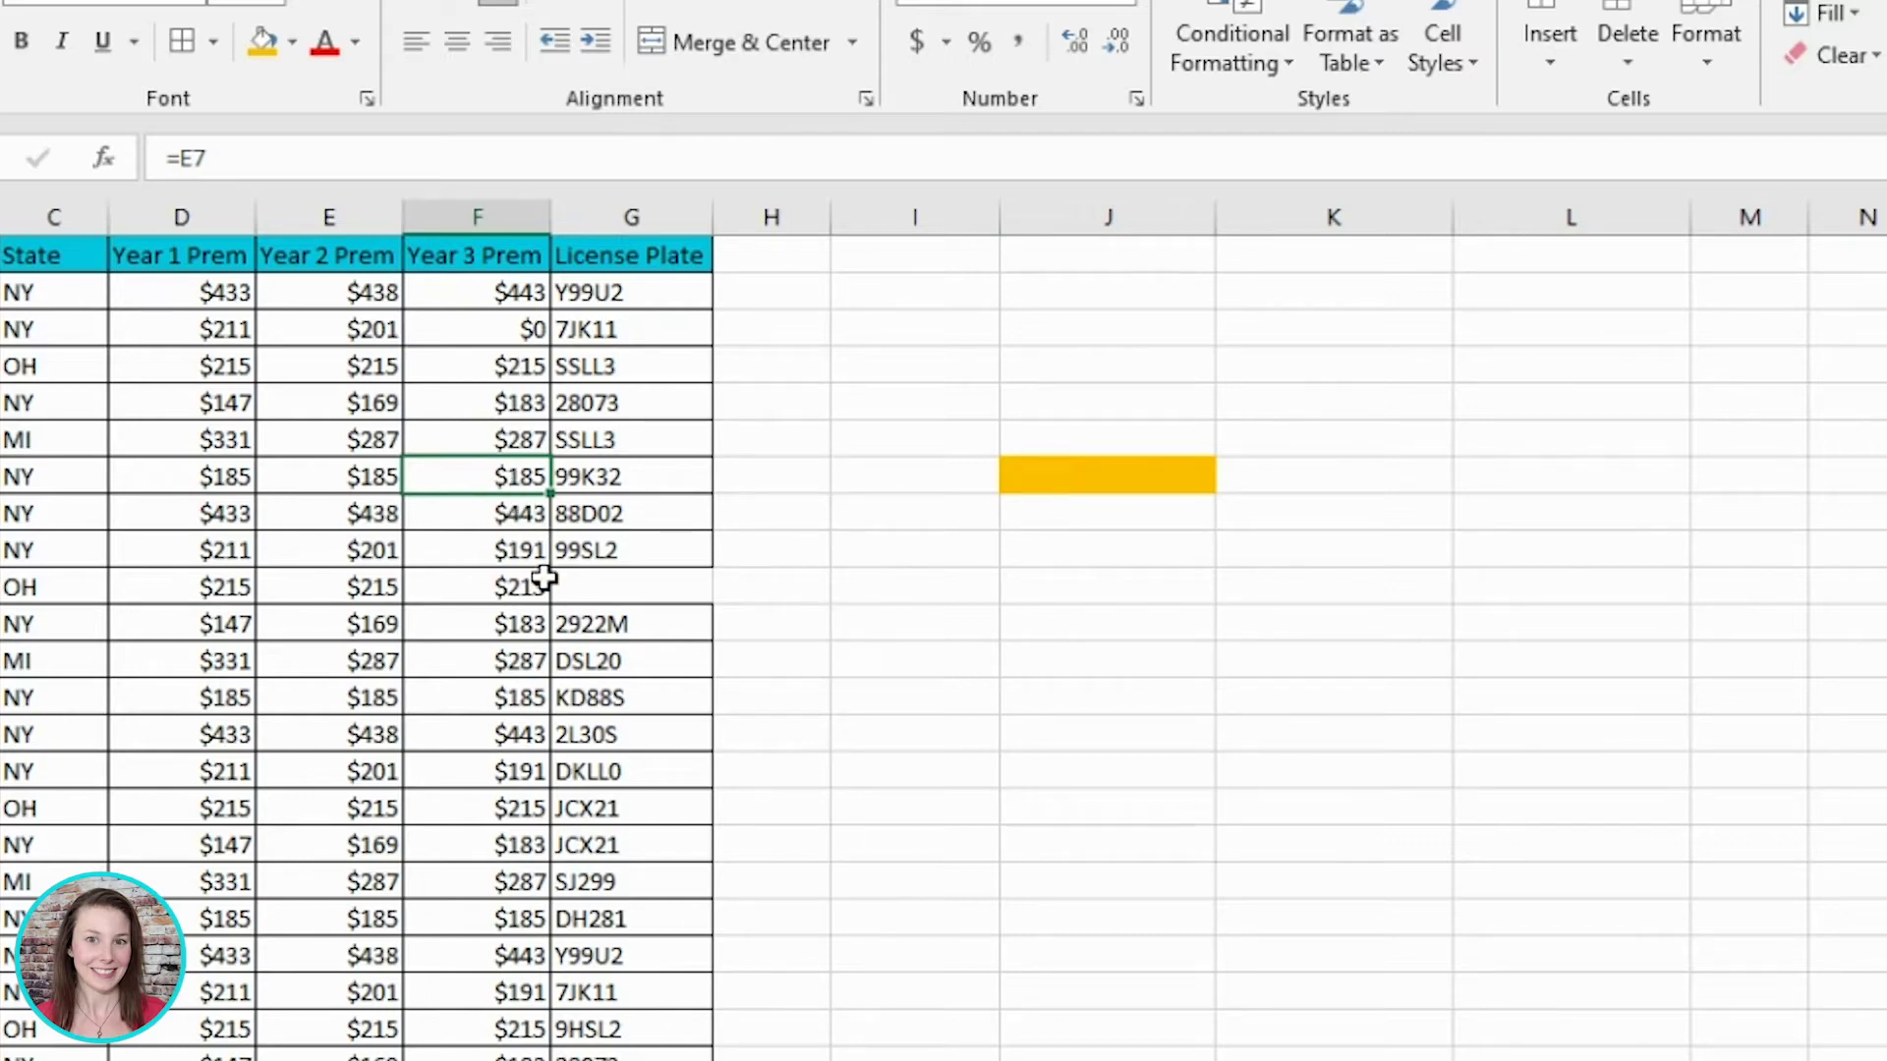
key(ctrl+c)
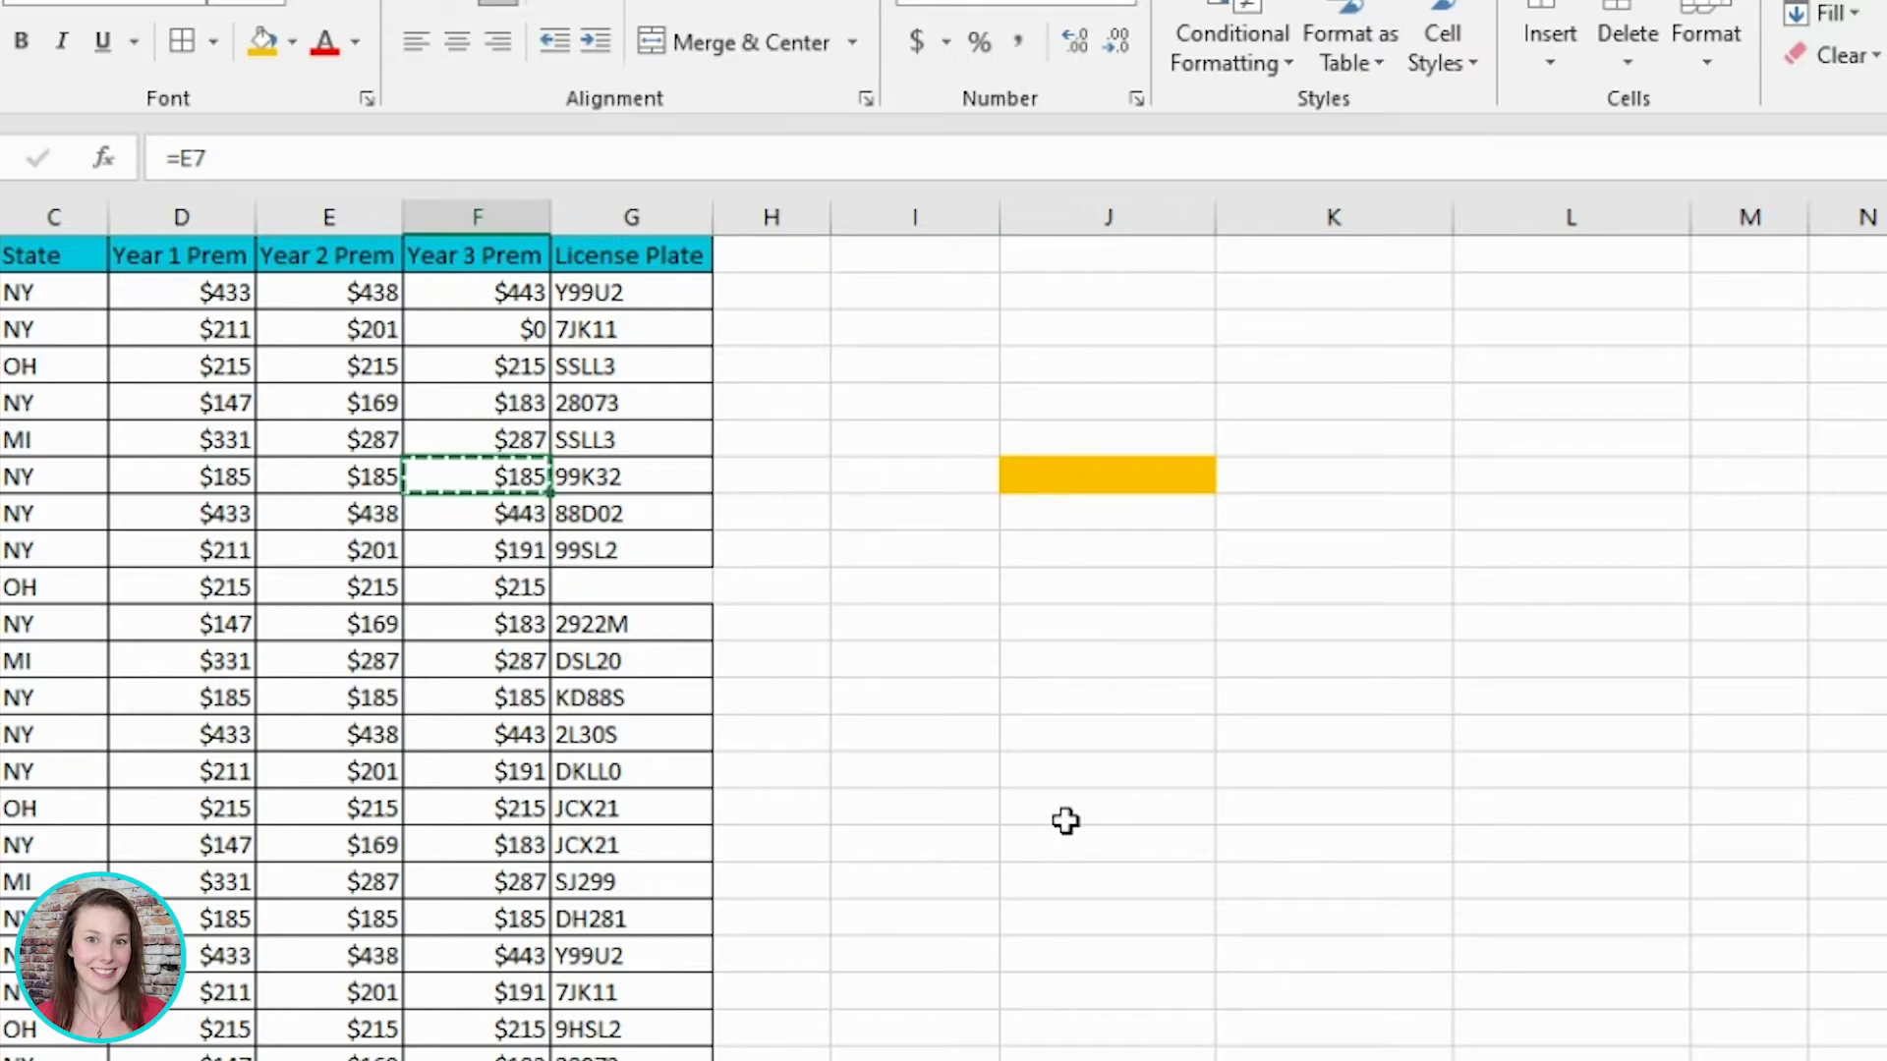
key(Right)
key(Right)
key(Right)
key(Right)
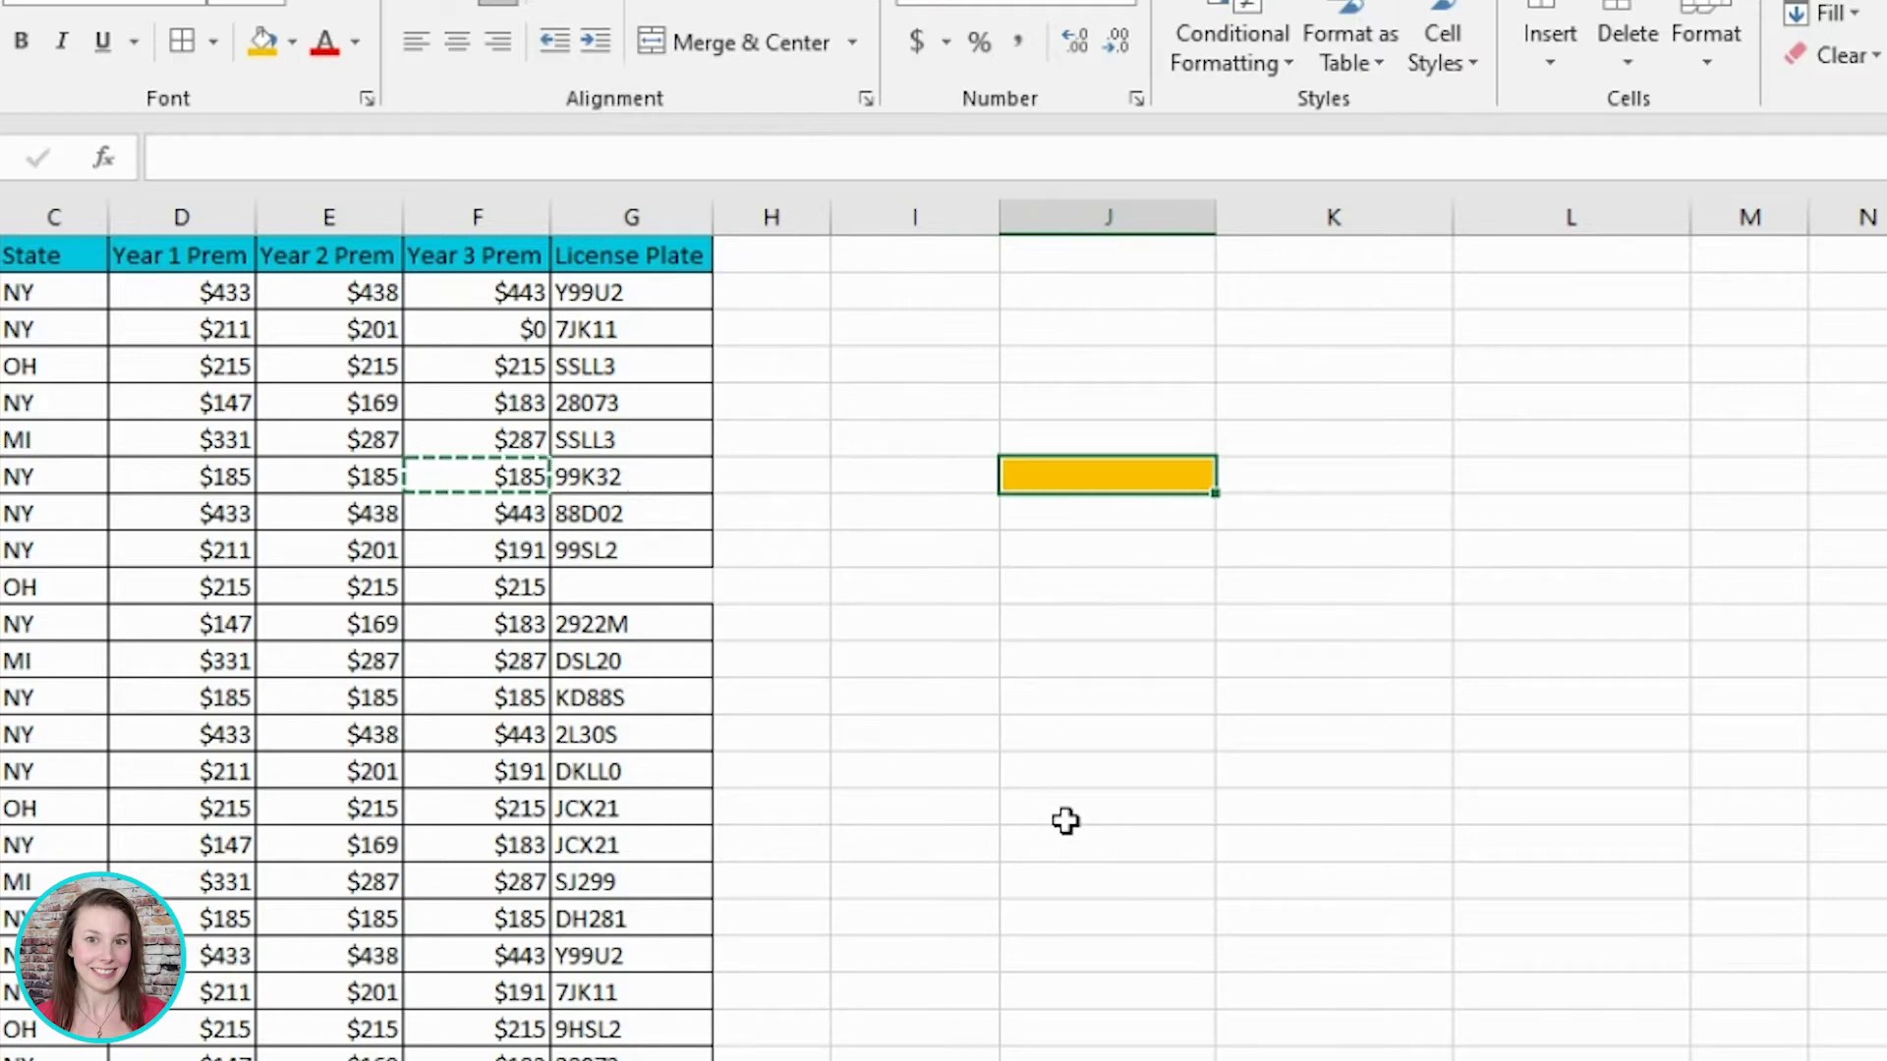
key(ctrl+v)
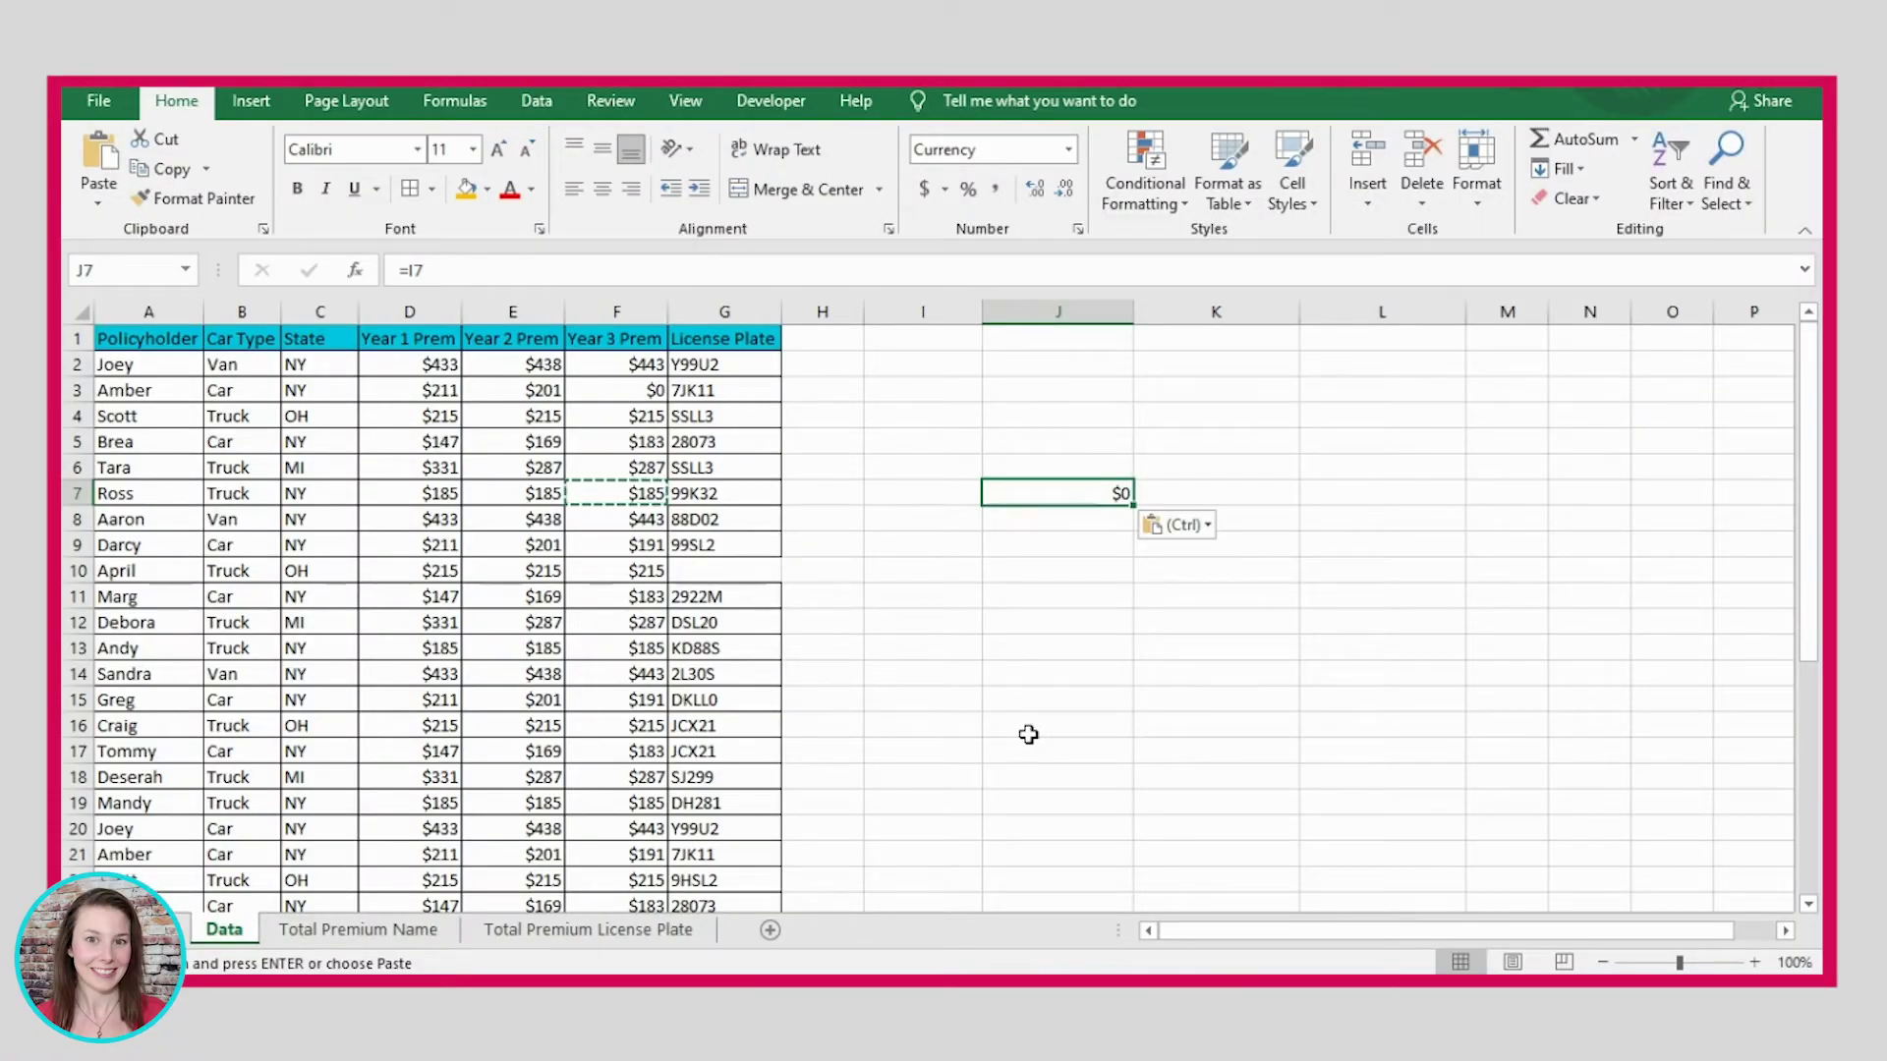
key(Escape)
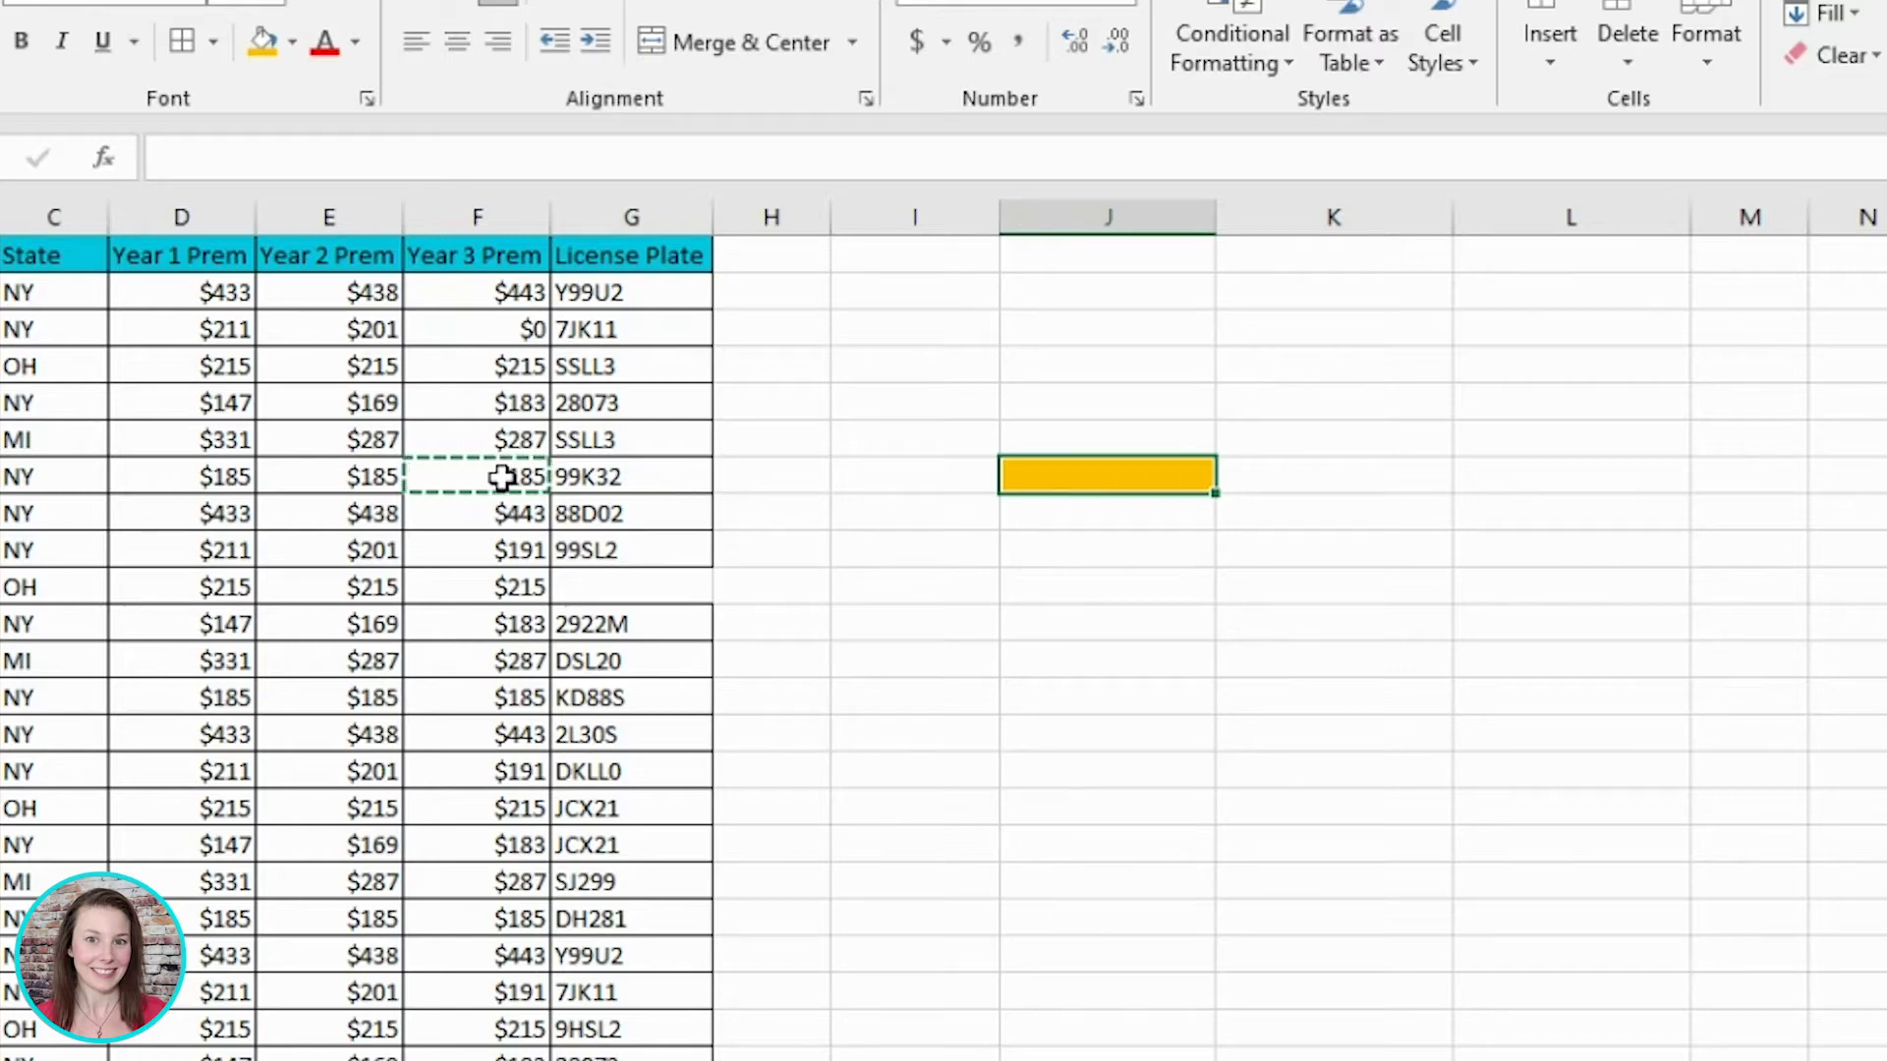
click(492, 476)
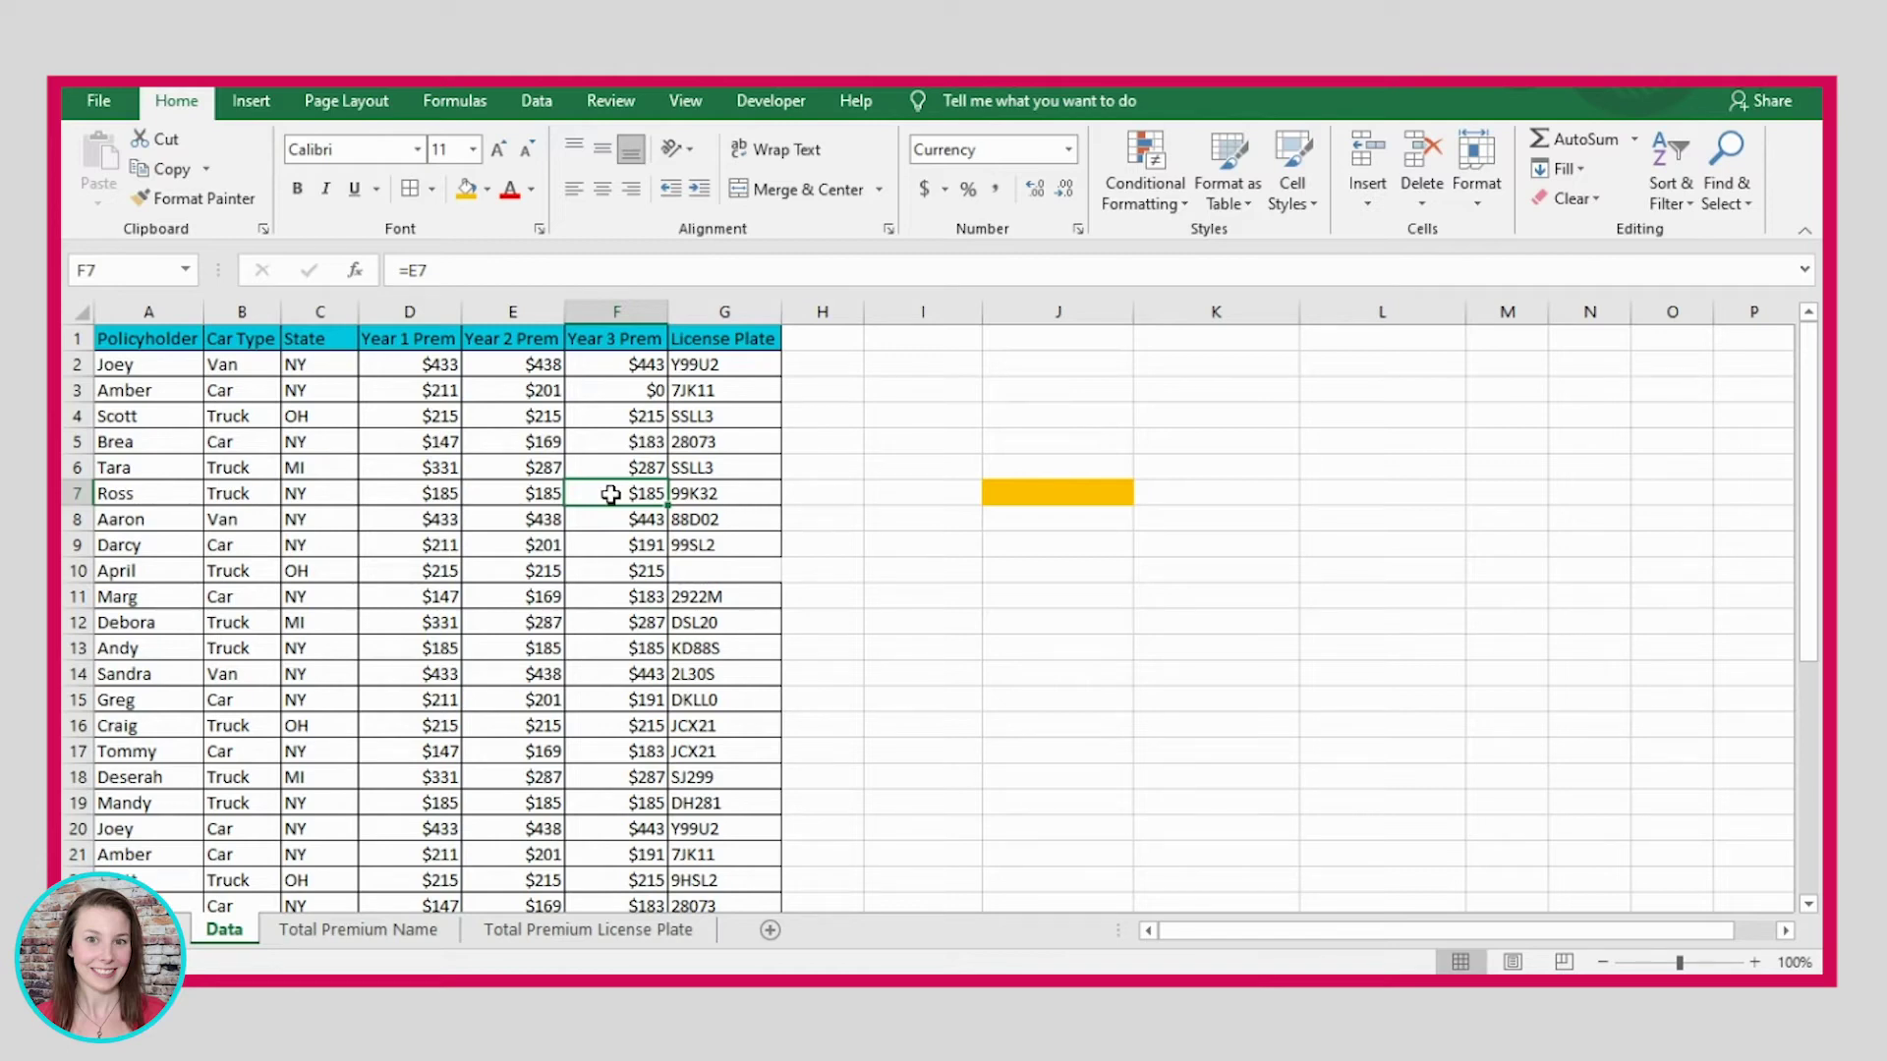
Step: Paste Special only F7's formula into J7, giving =I7 showing 0 with the fill kept
key(ctrl+c)
click(1040, 491)
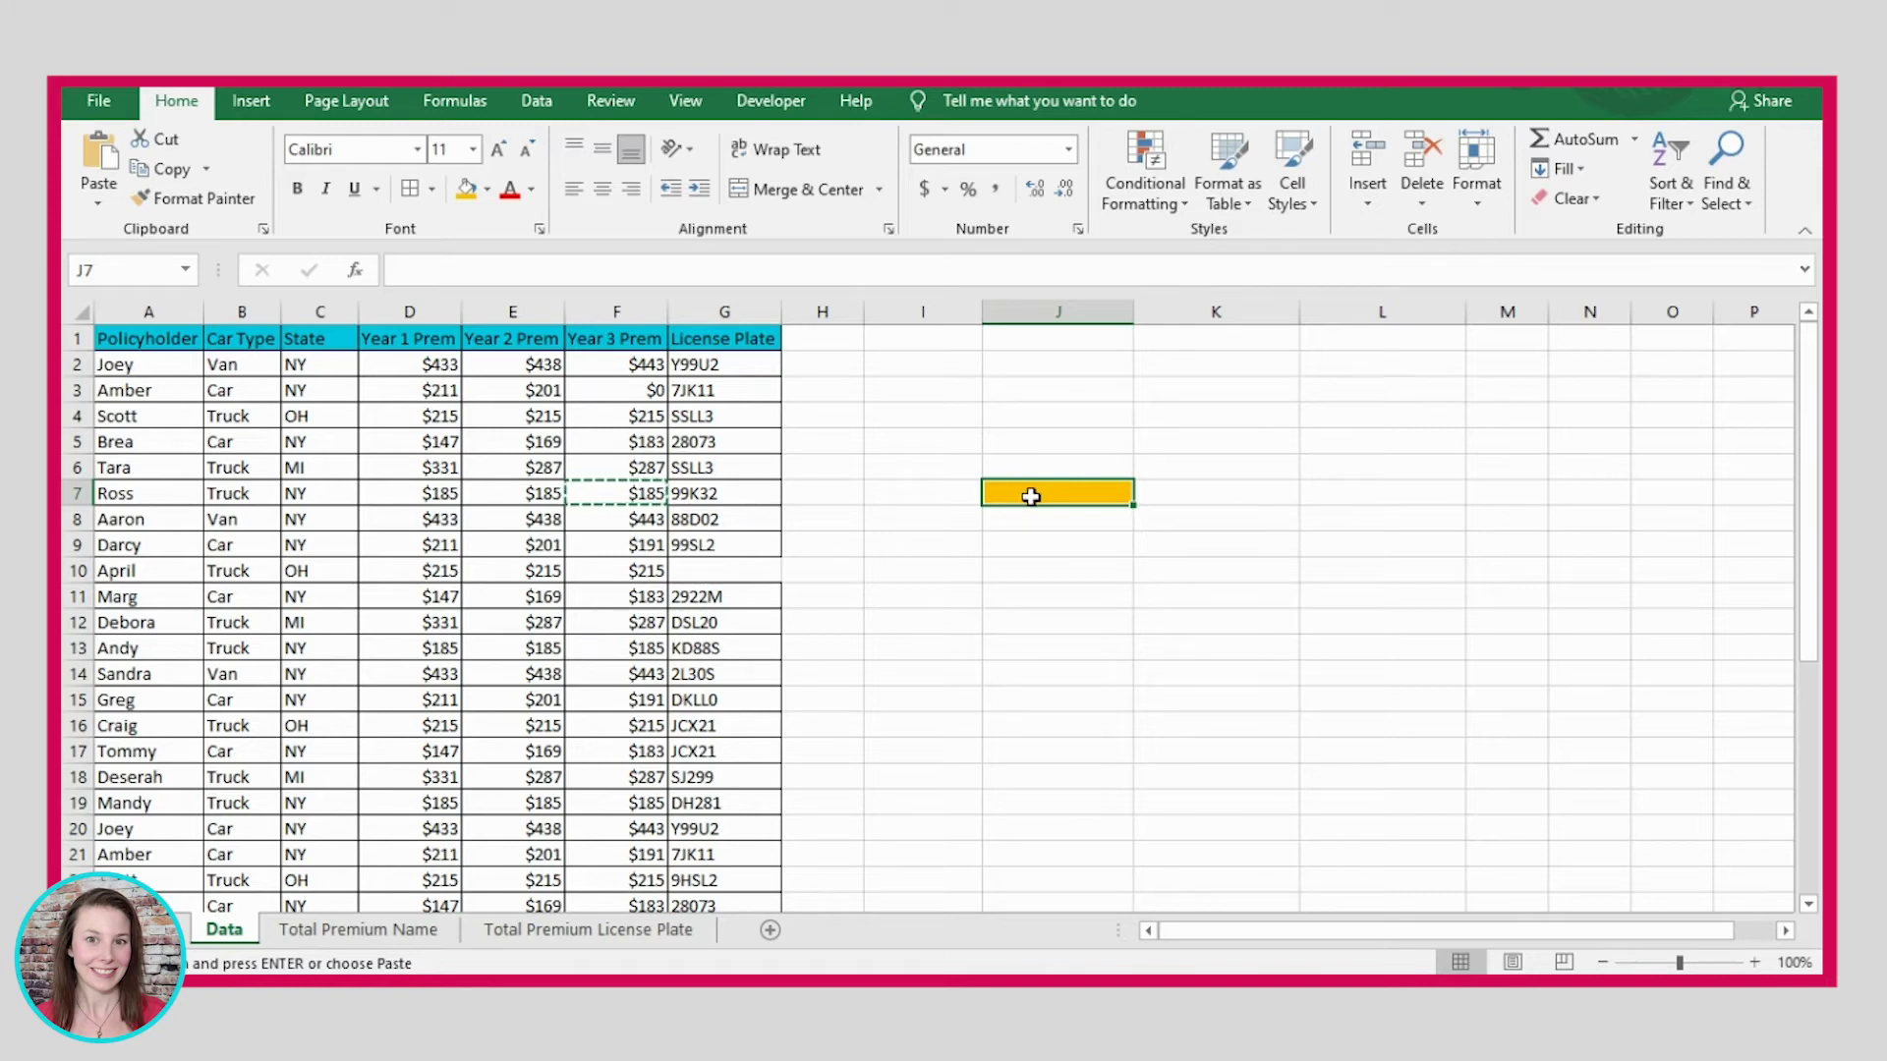
right_click(1032, 500)
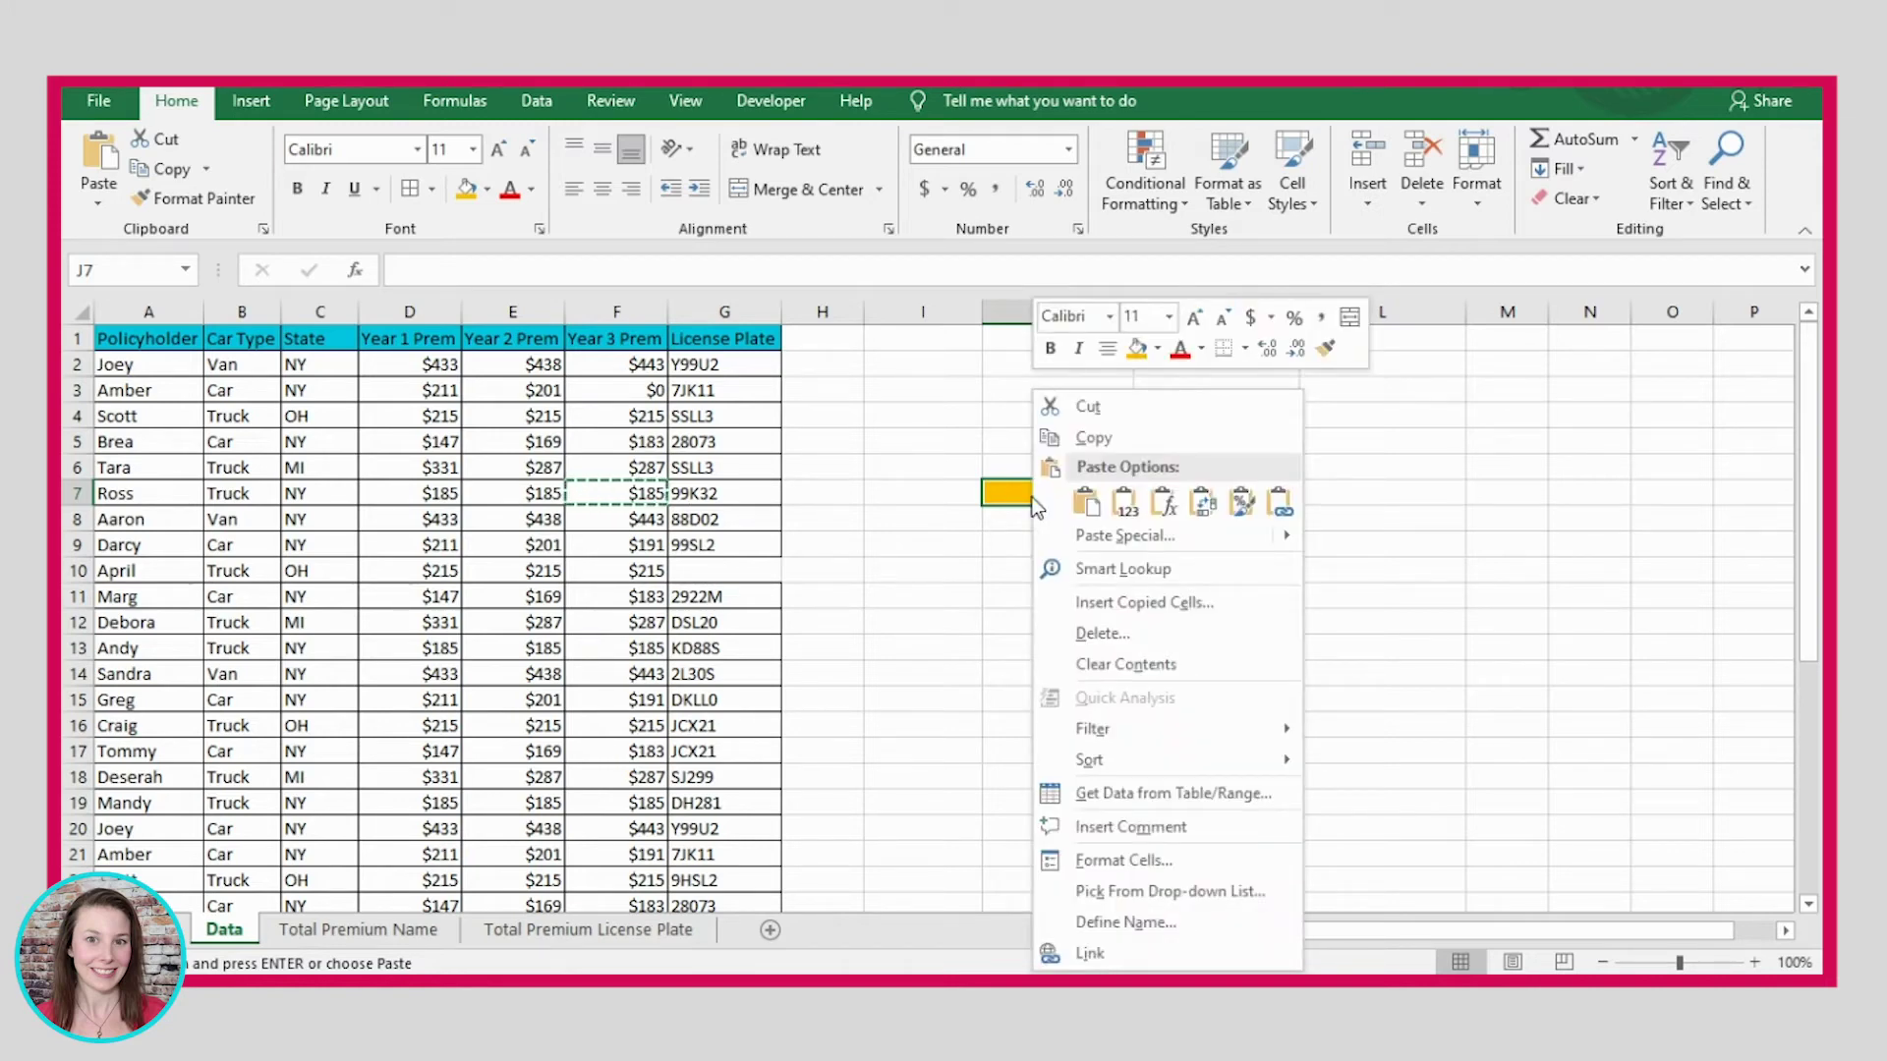
click(1110, 536)
click(900, 403)
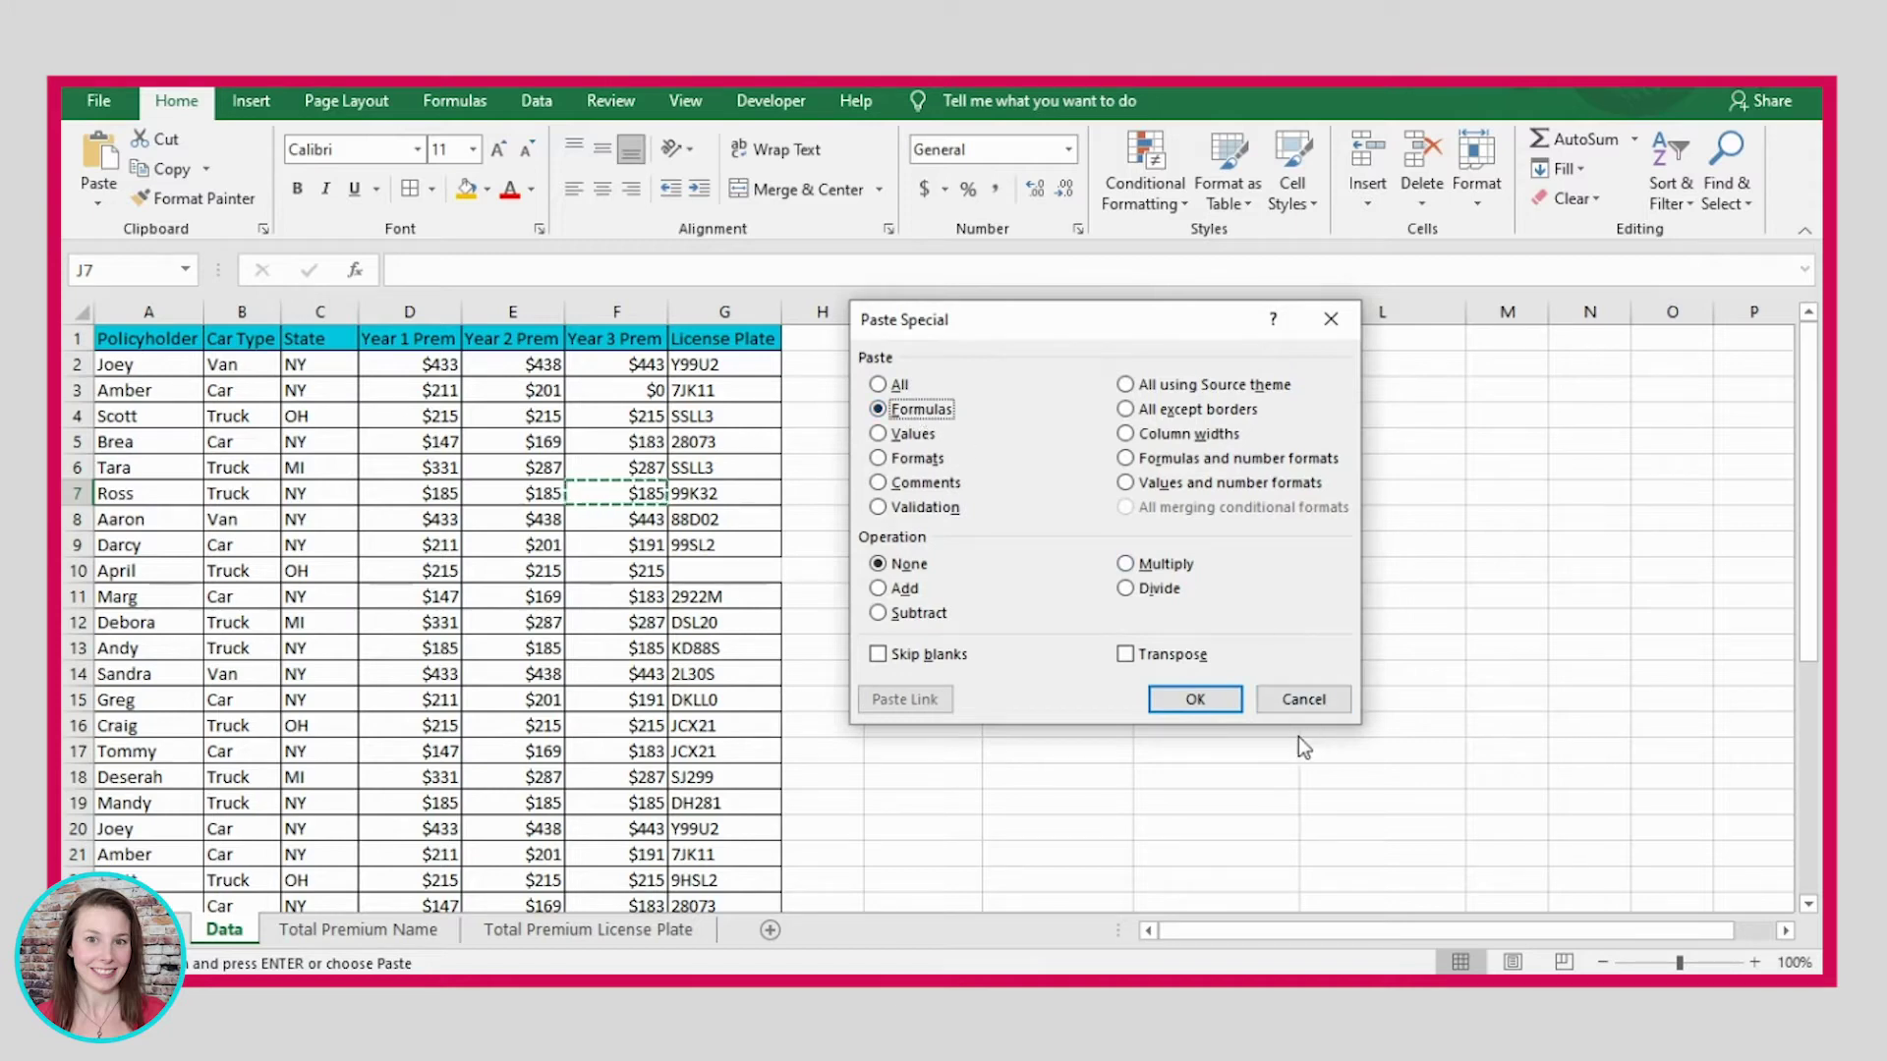
click(1207, 700)
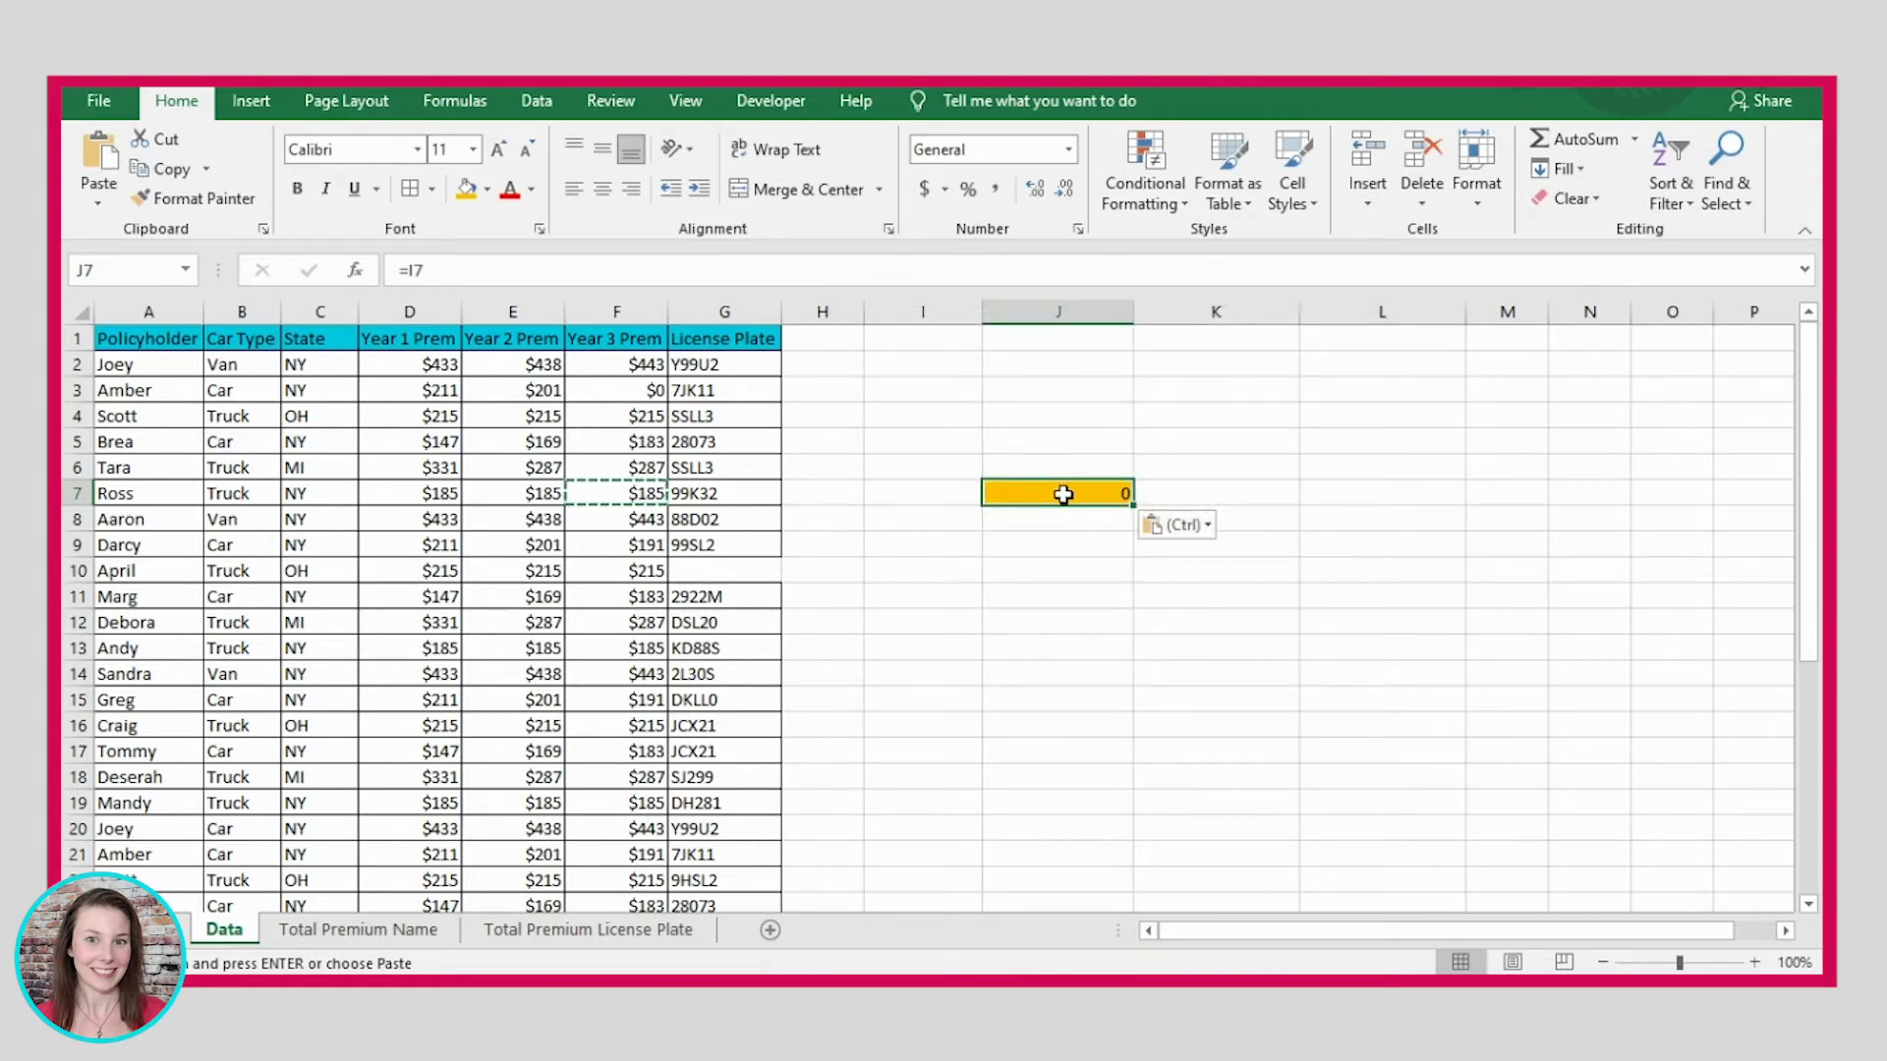
click(769, 267)
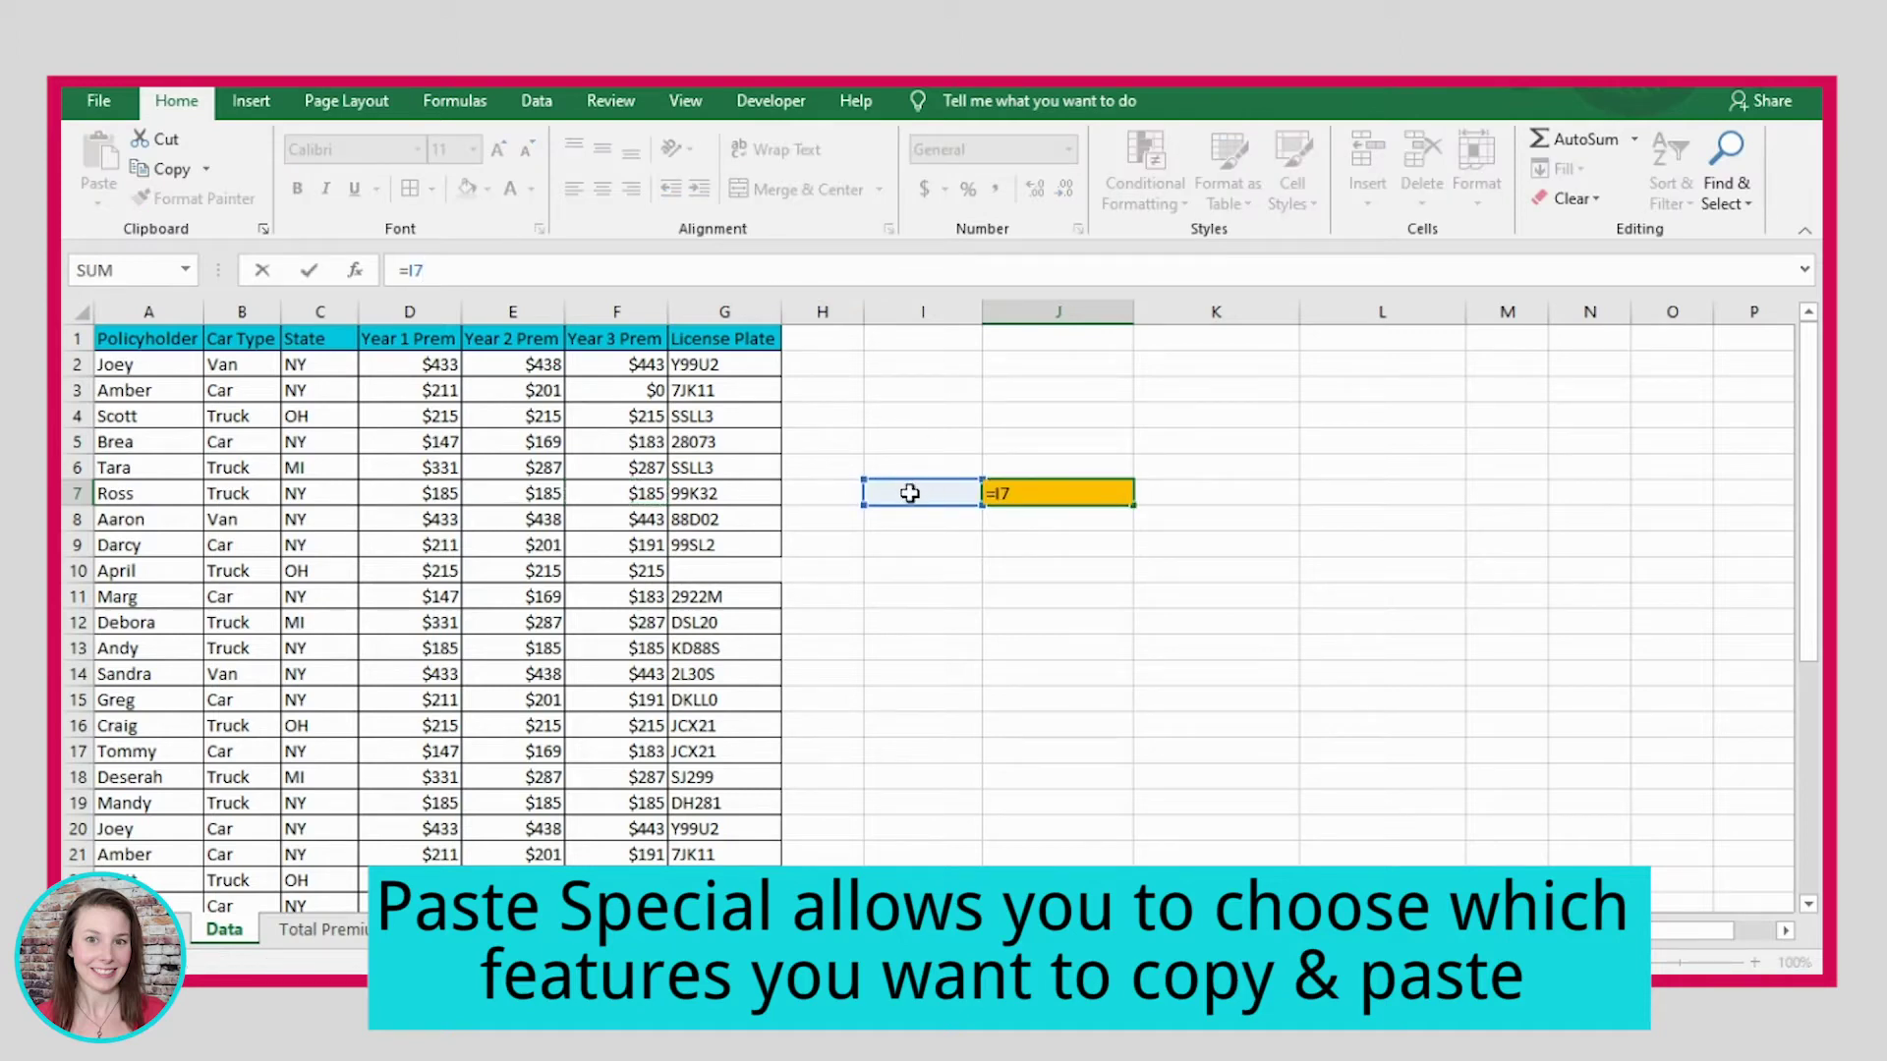
click(1070, 496)
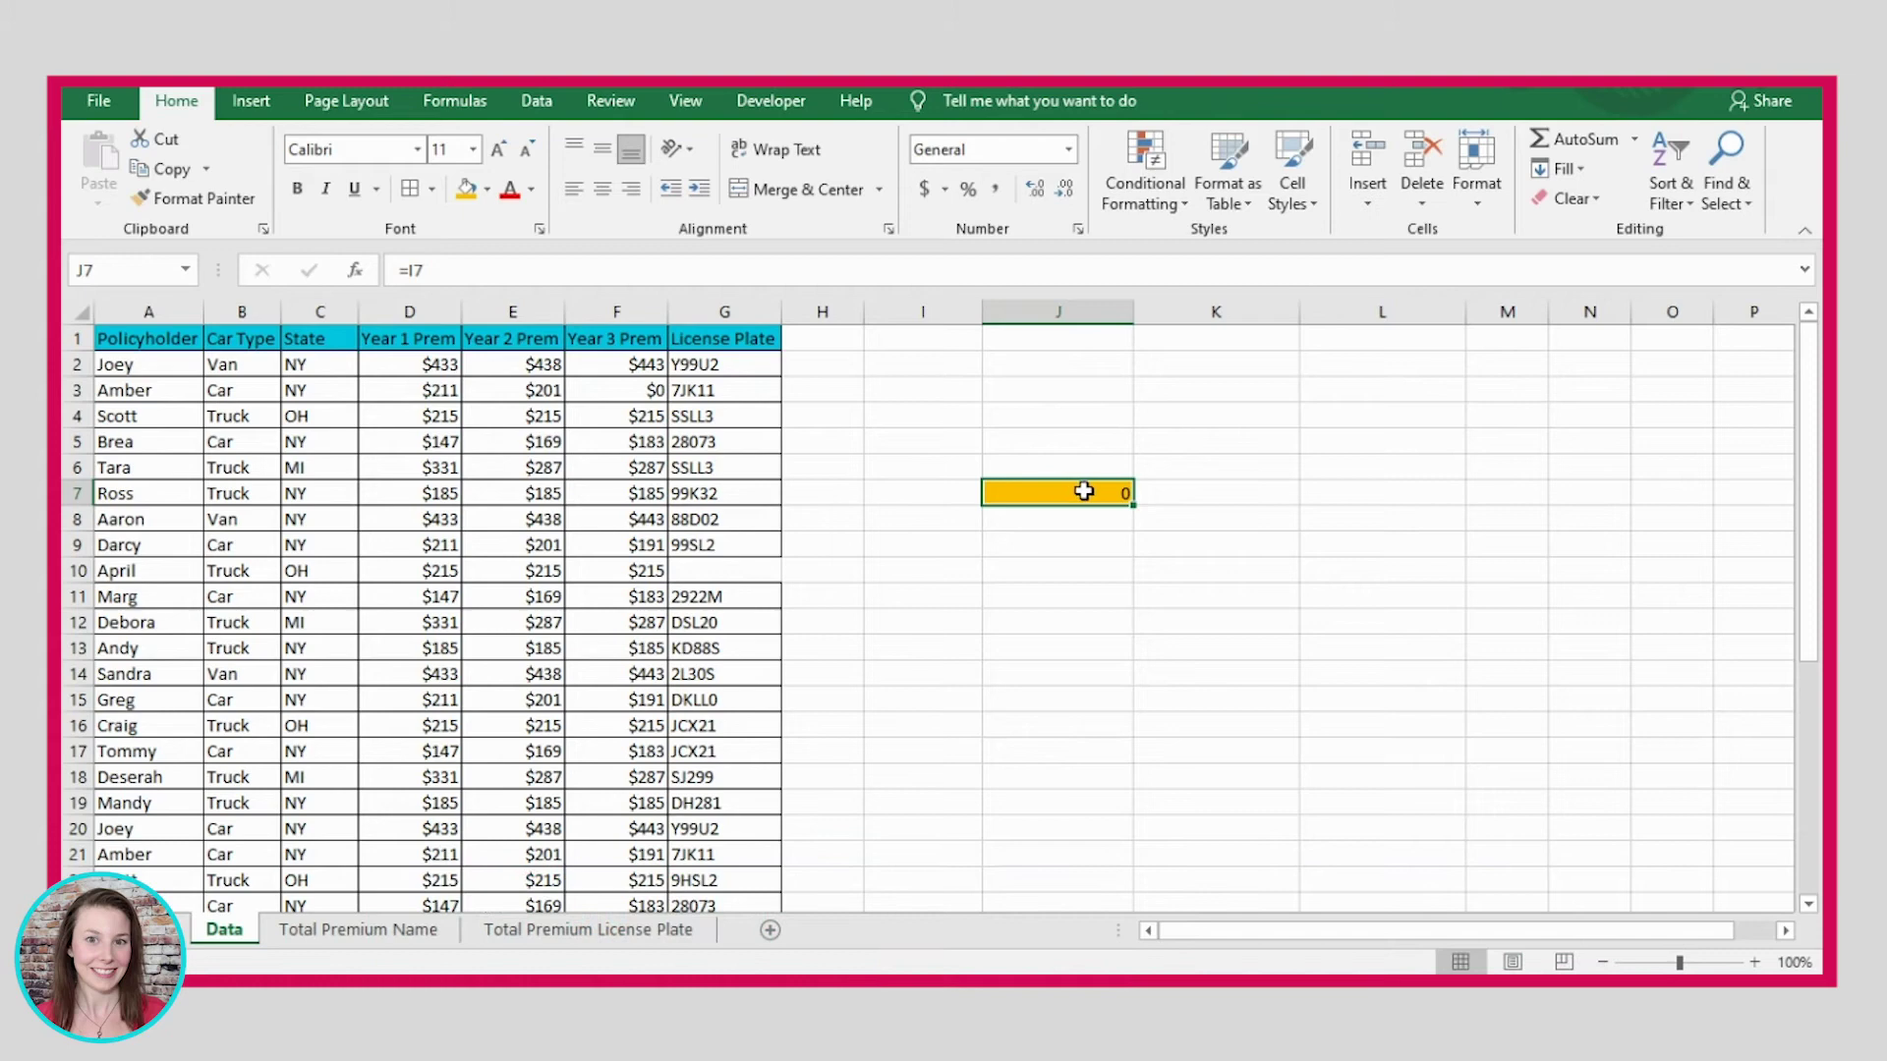
Step: Paste Special only F7's value into J7, leaving the plain number 185 there
click(615, 495)
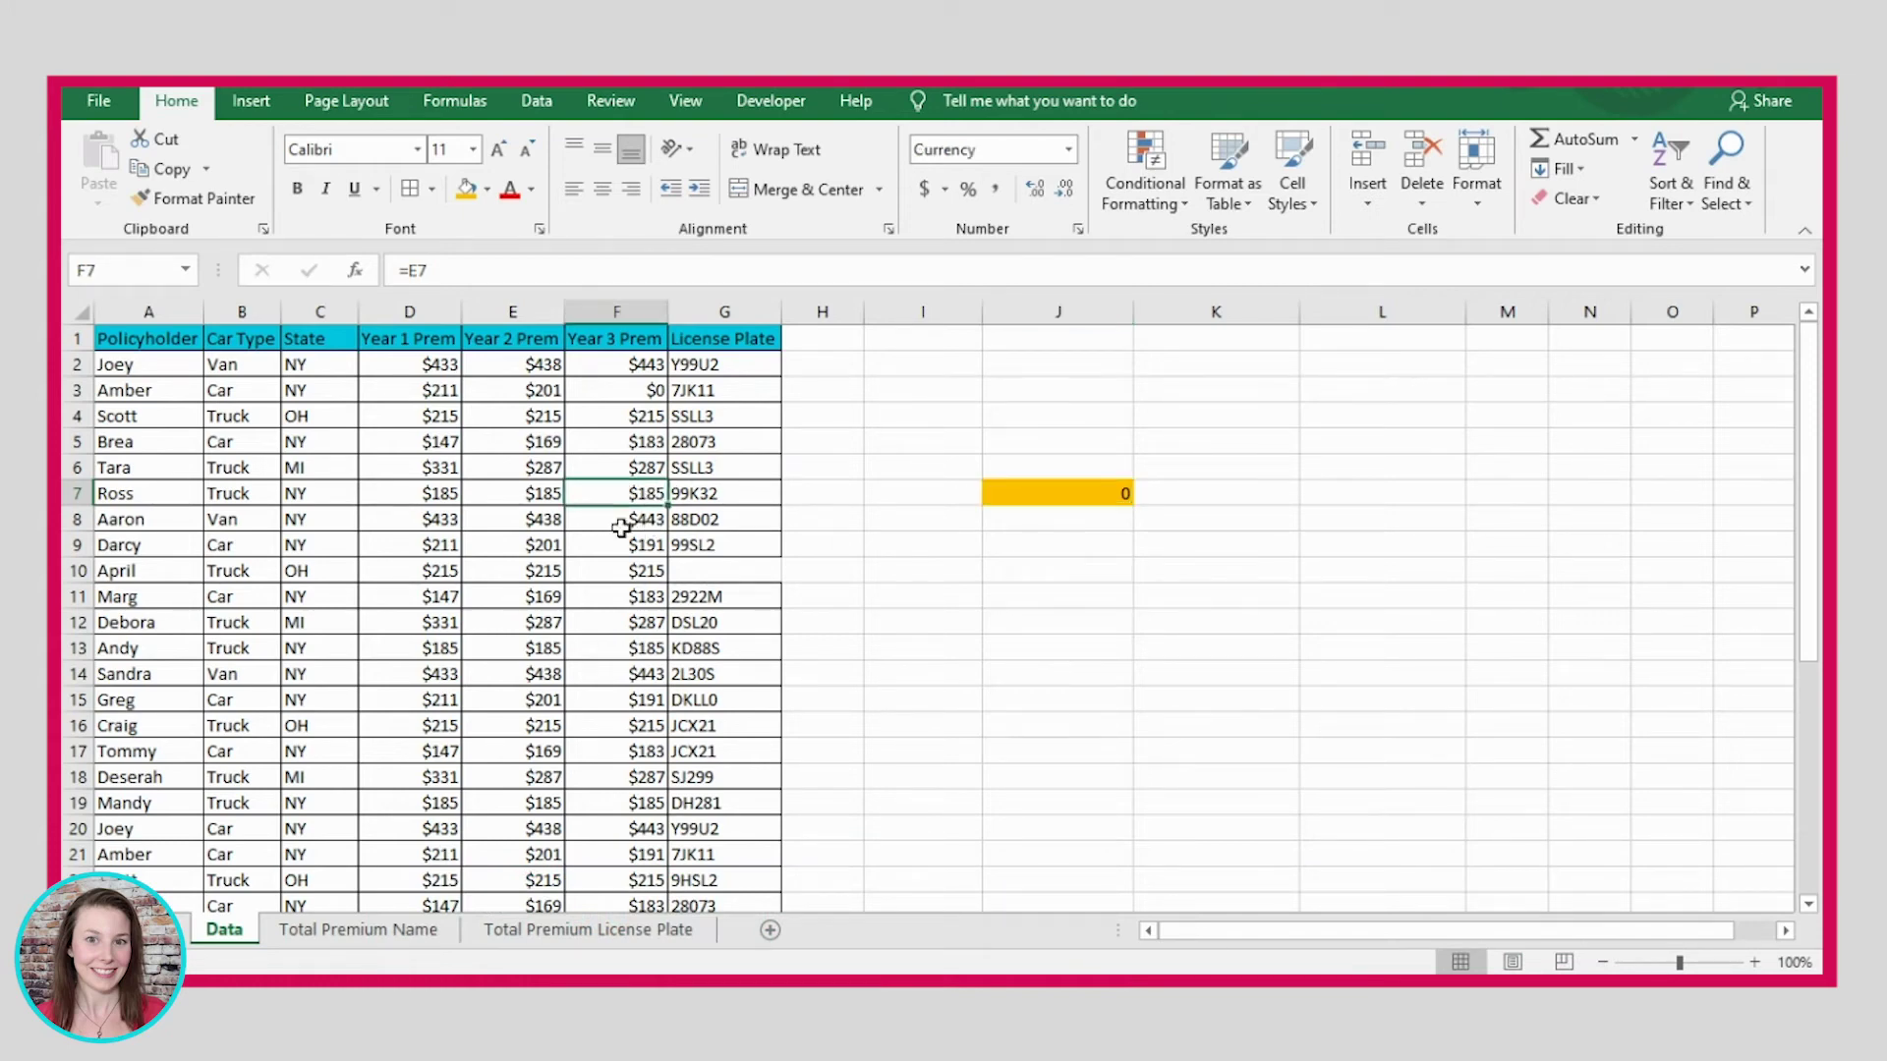
key(ctrl+c)
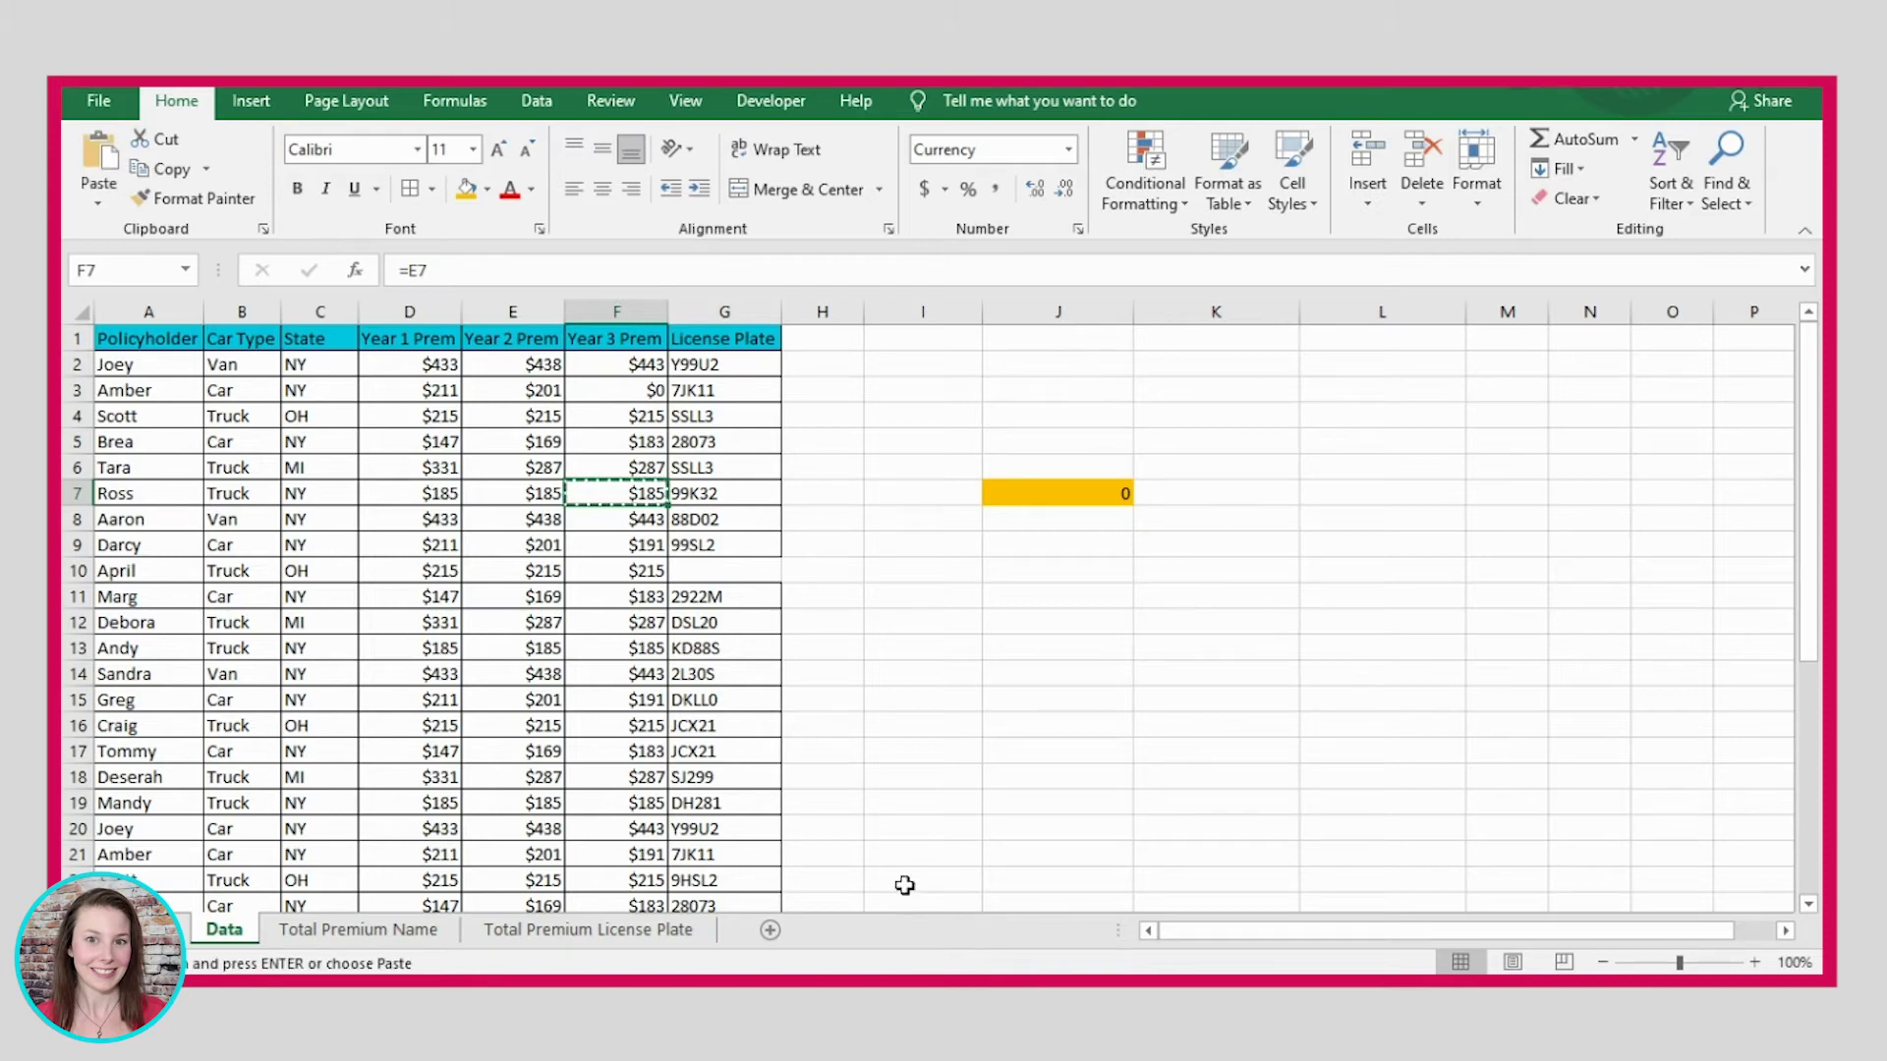
click(1024, 493)
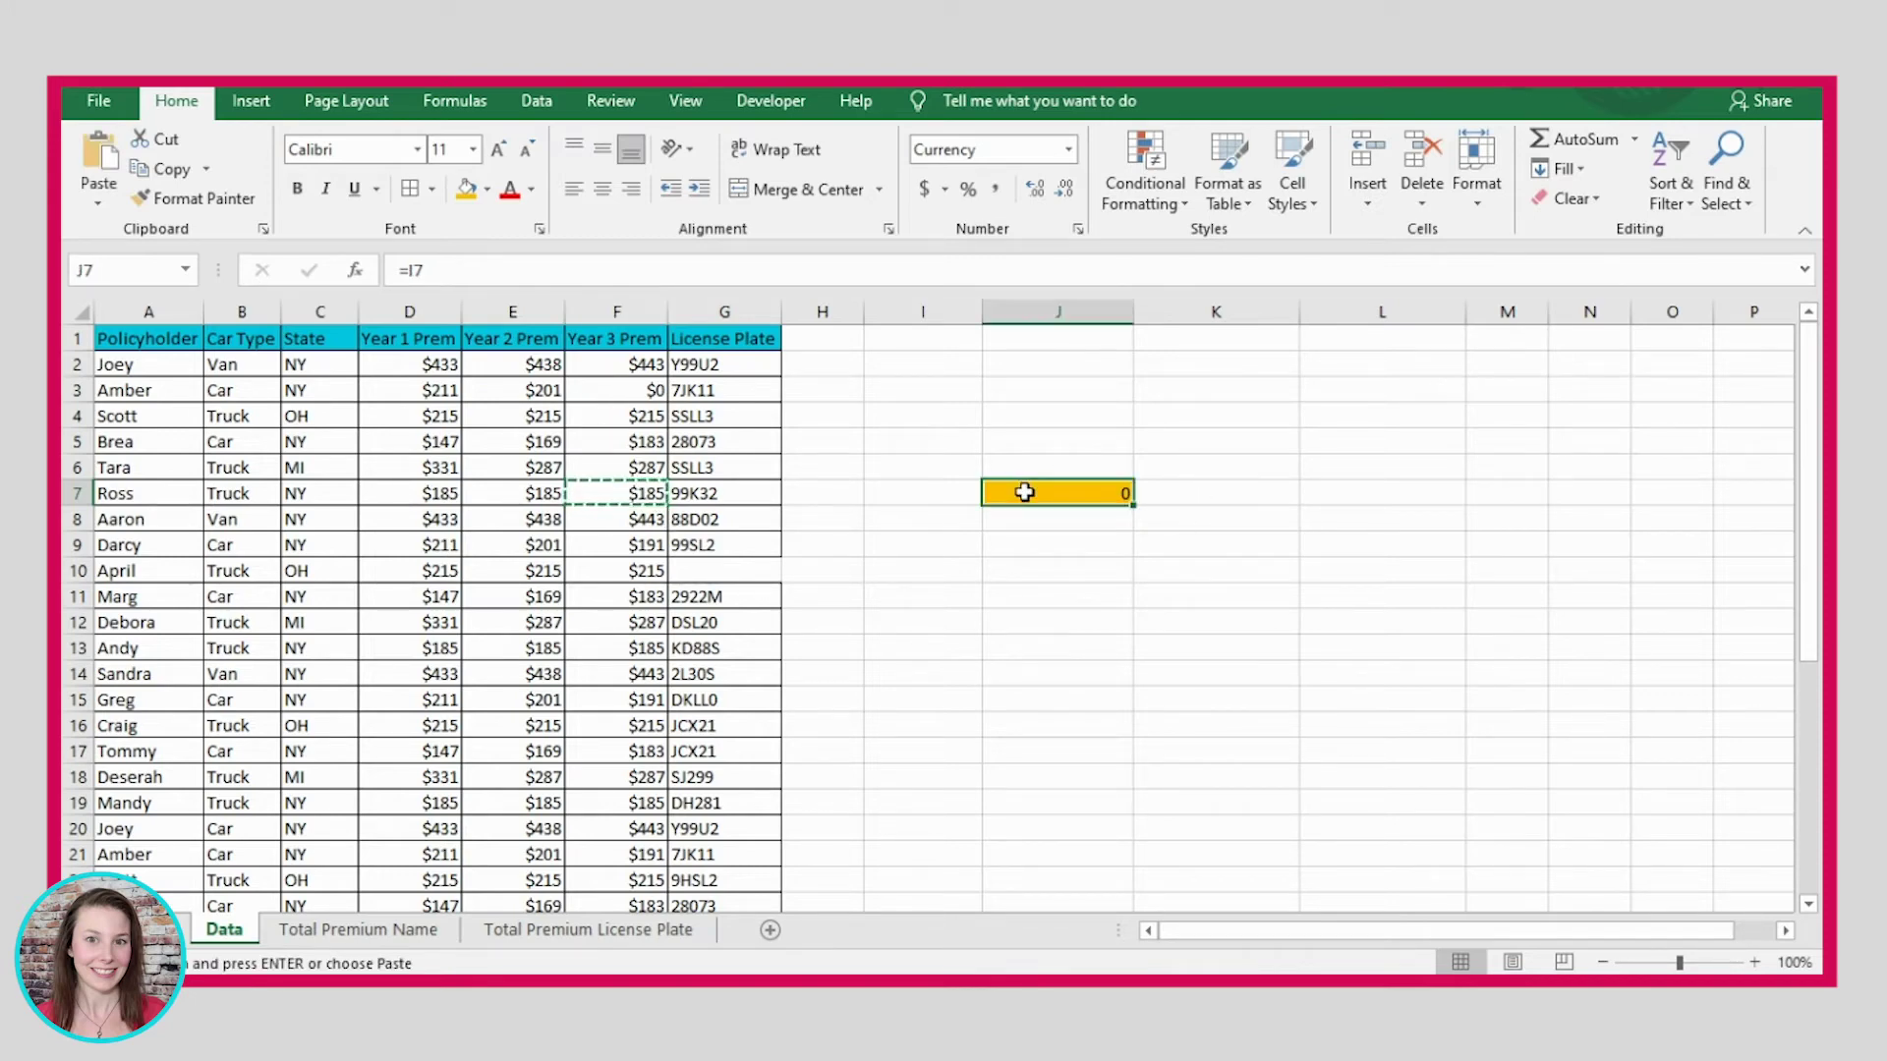
right_click(1024, 492)
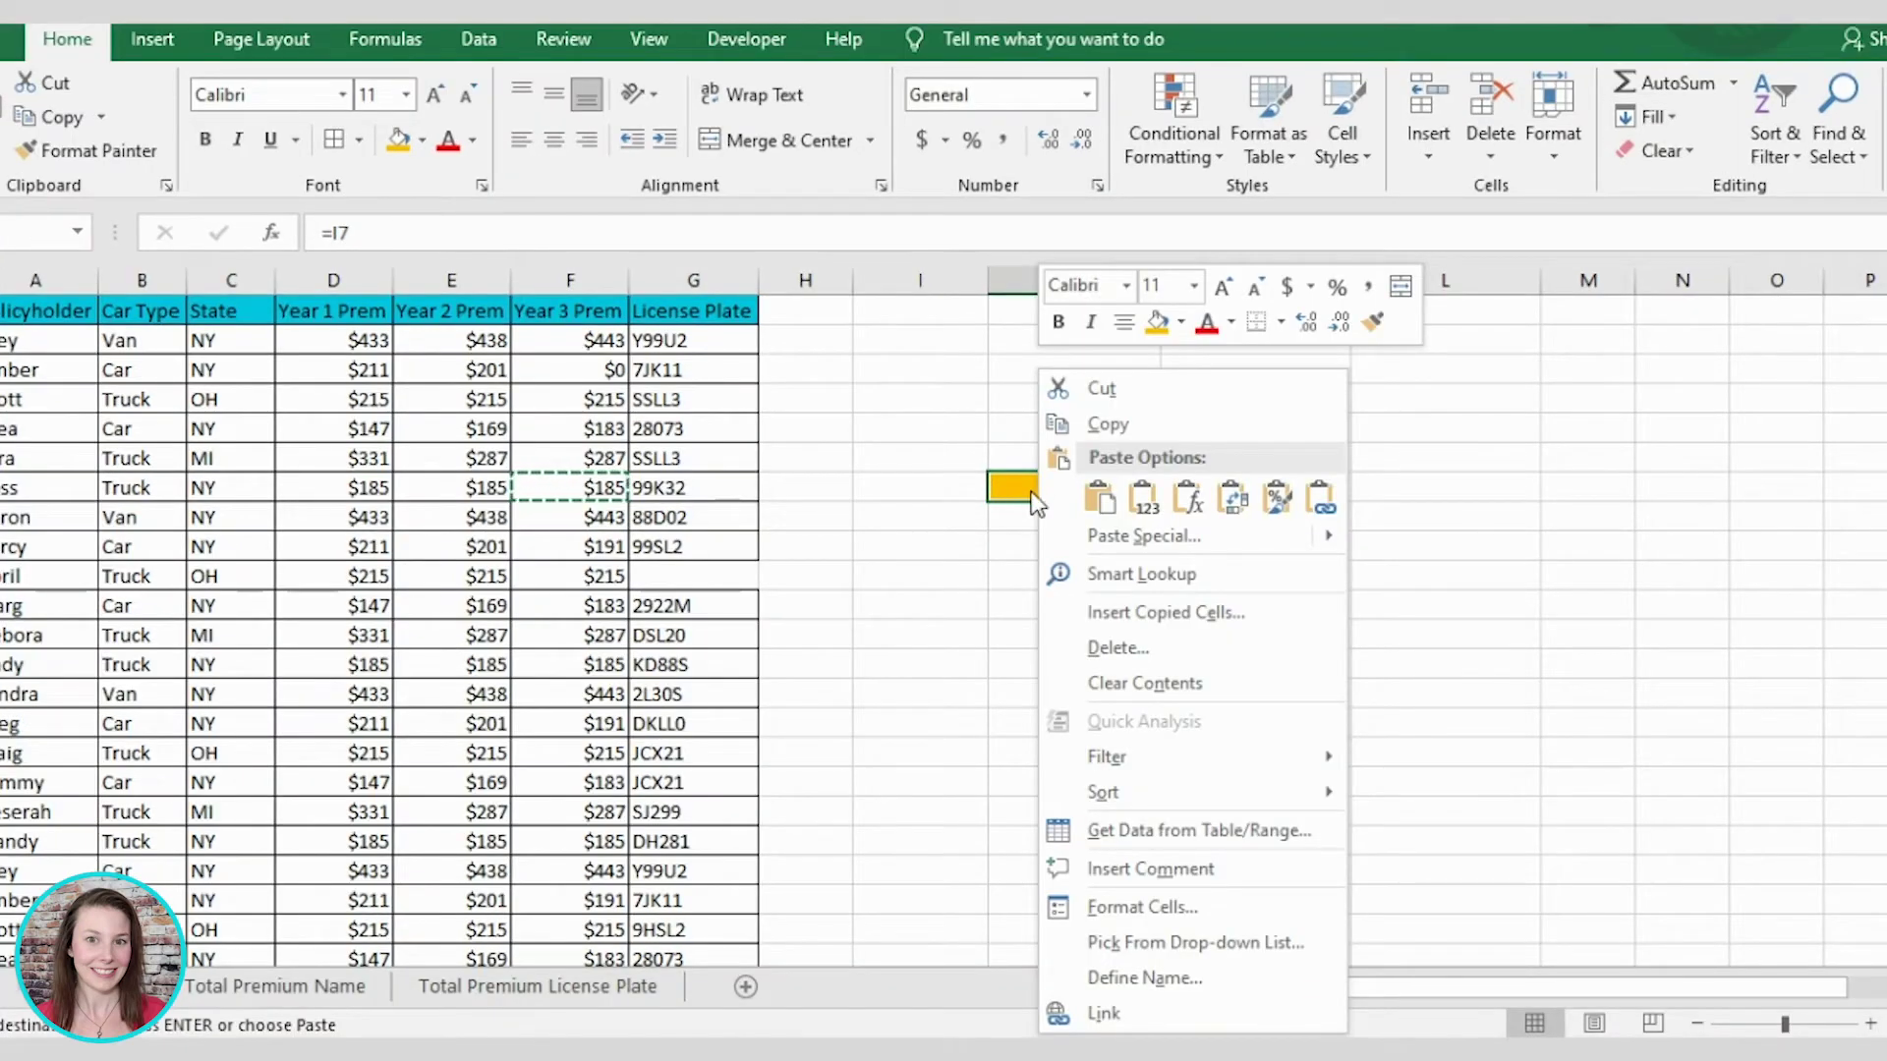
click(1140, 536)
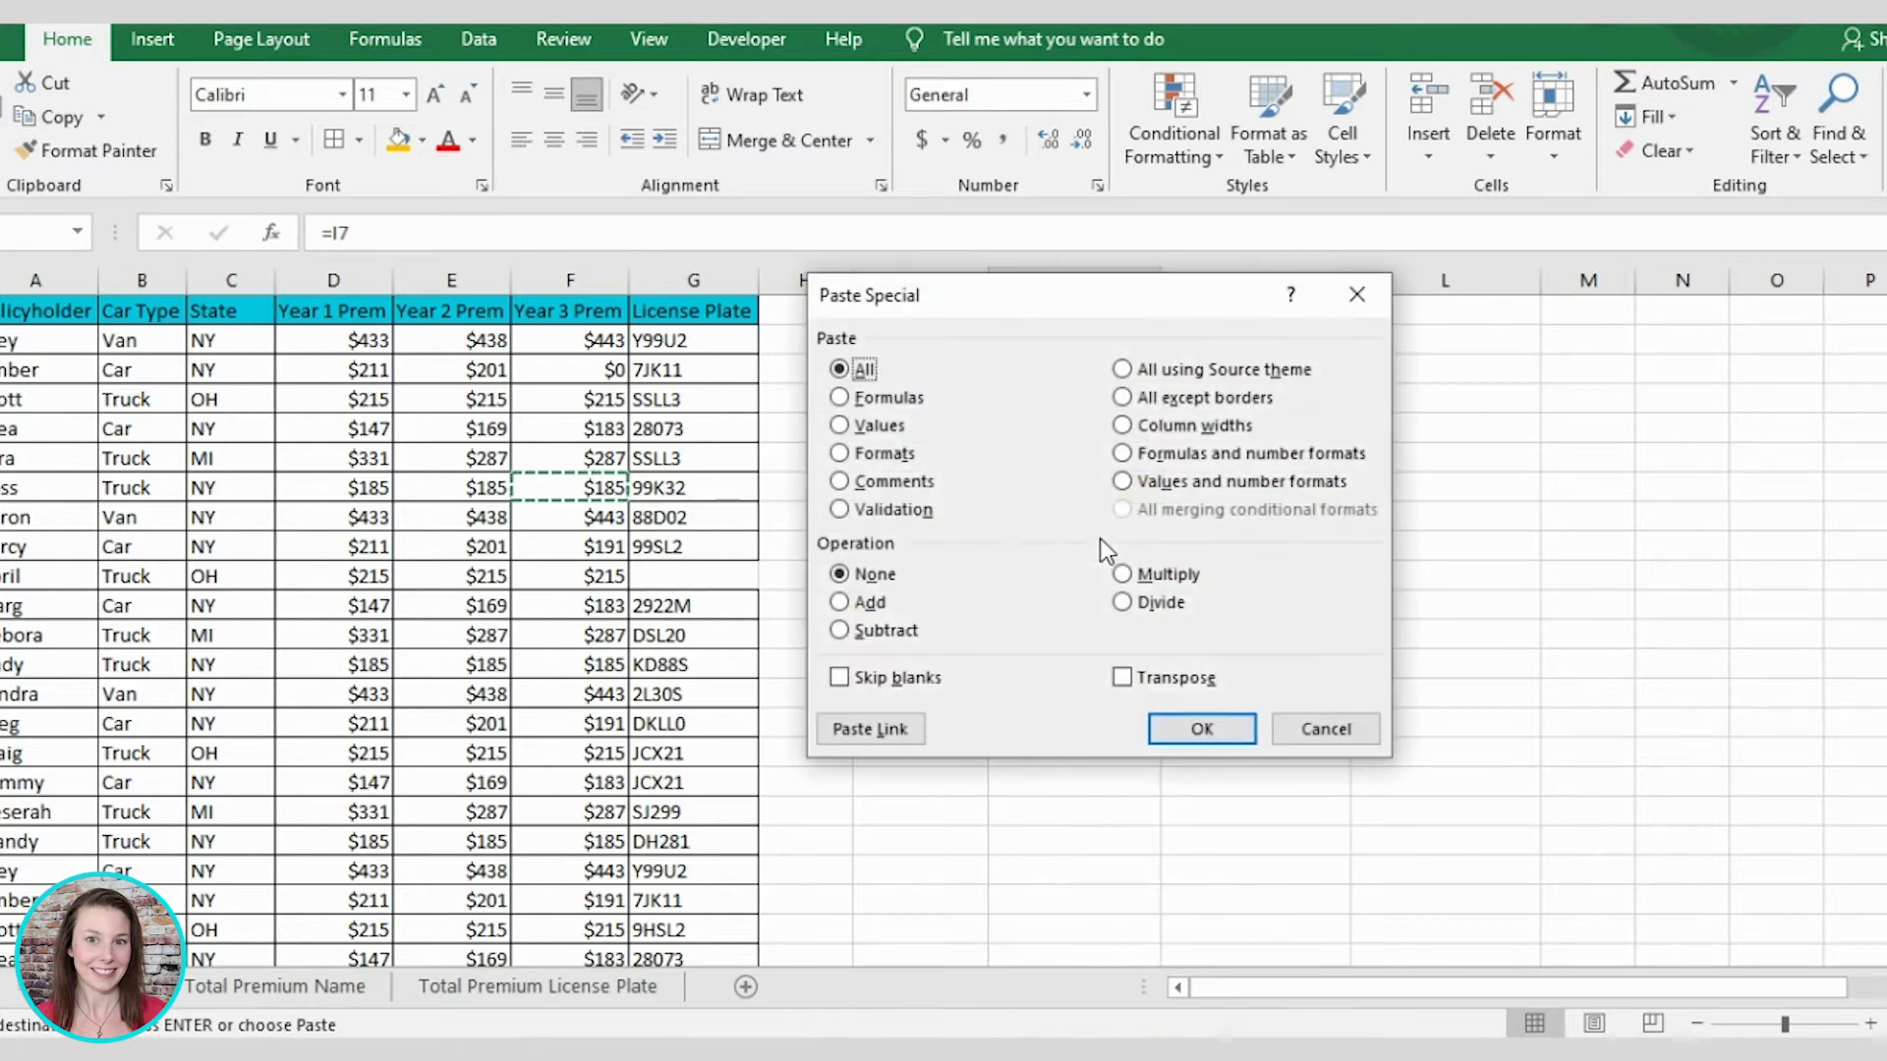
click(879, 424)
drag(1069, 314, 1448, 311)
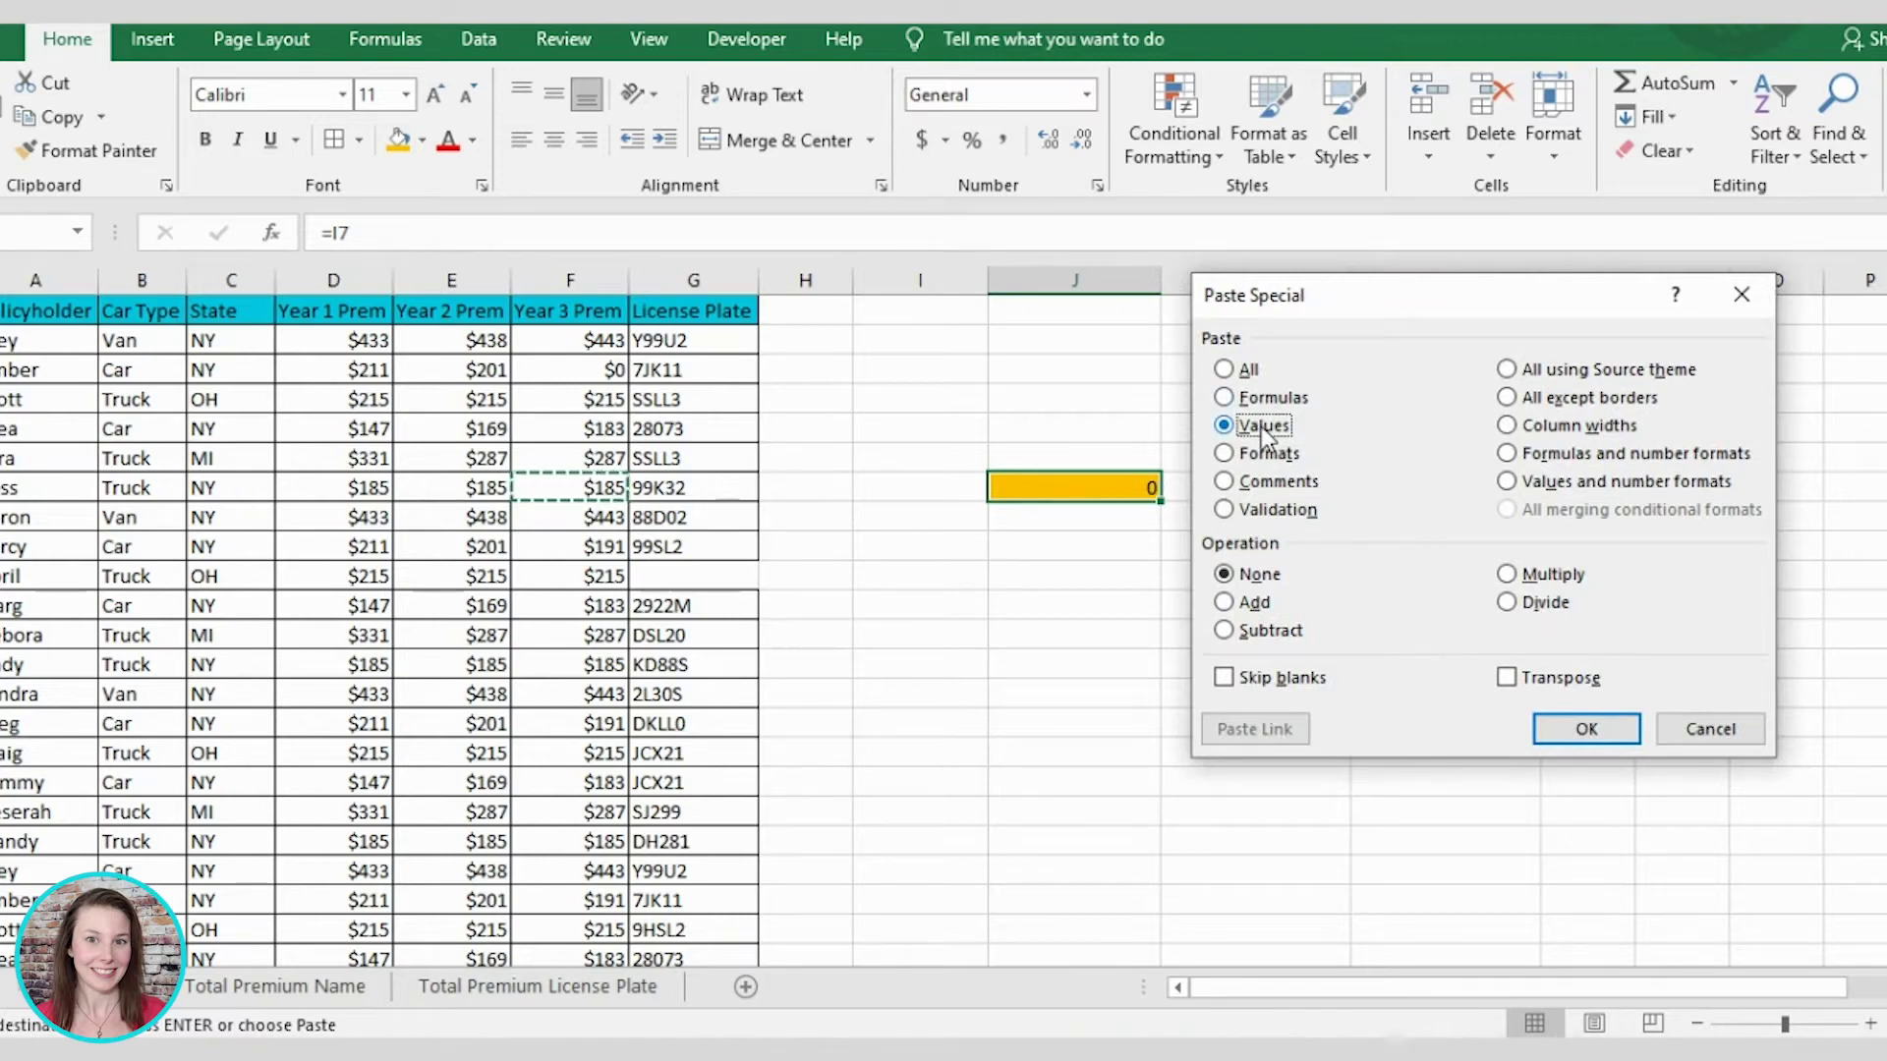
click(1586, 730)
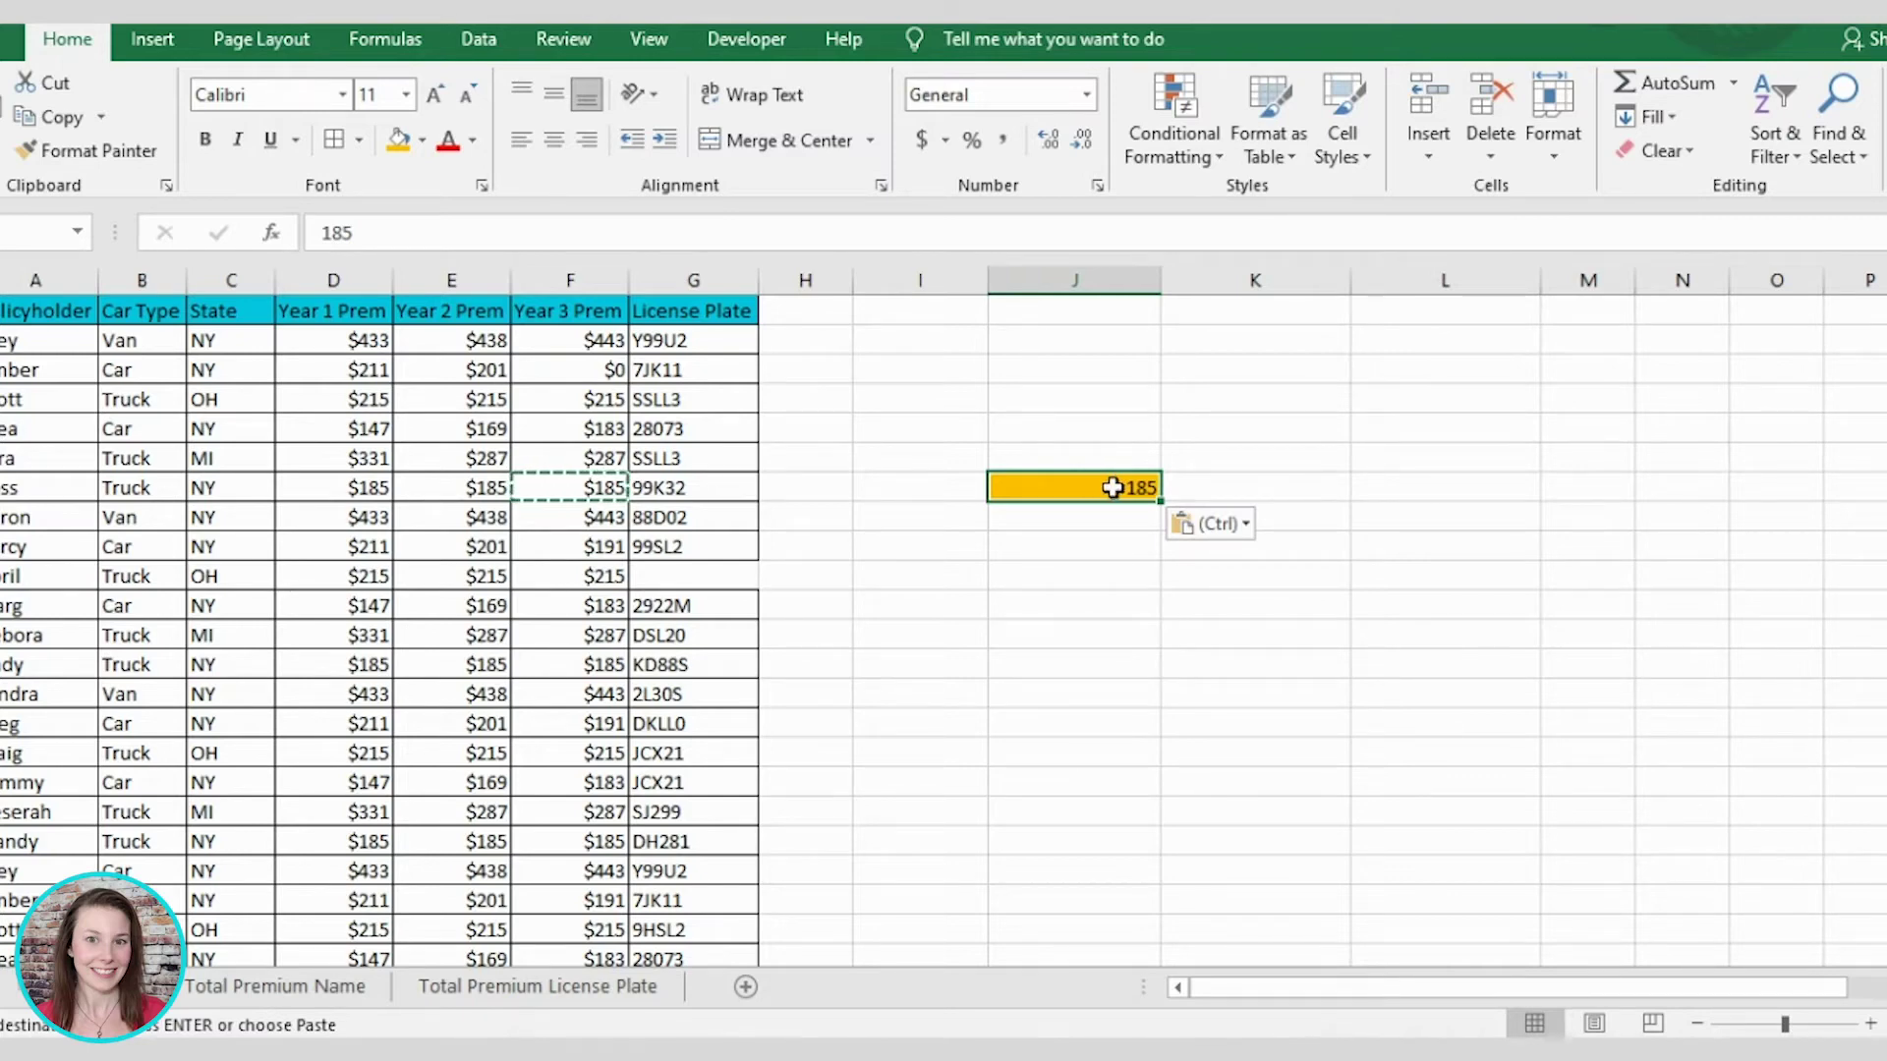
drag(383, 232, 320, 232)
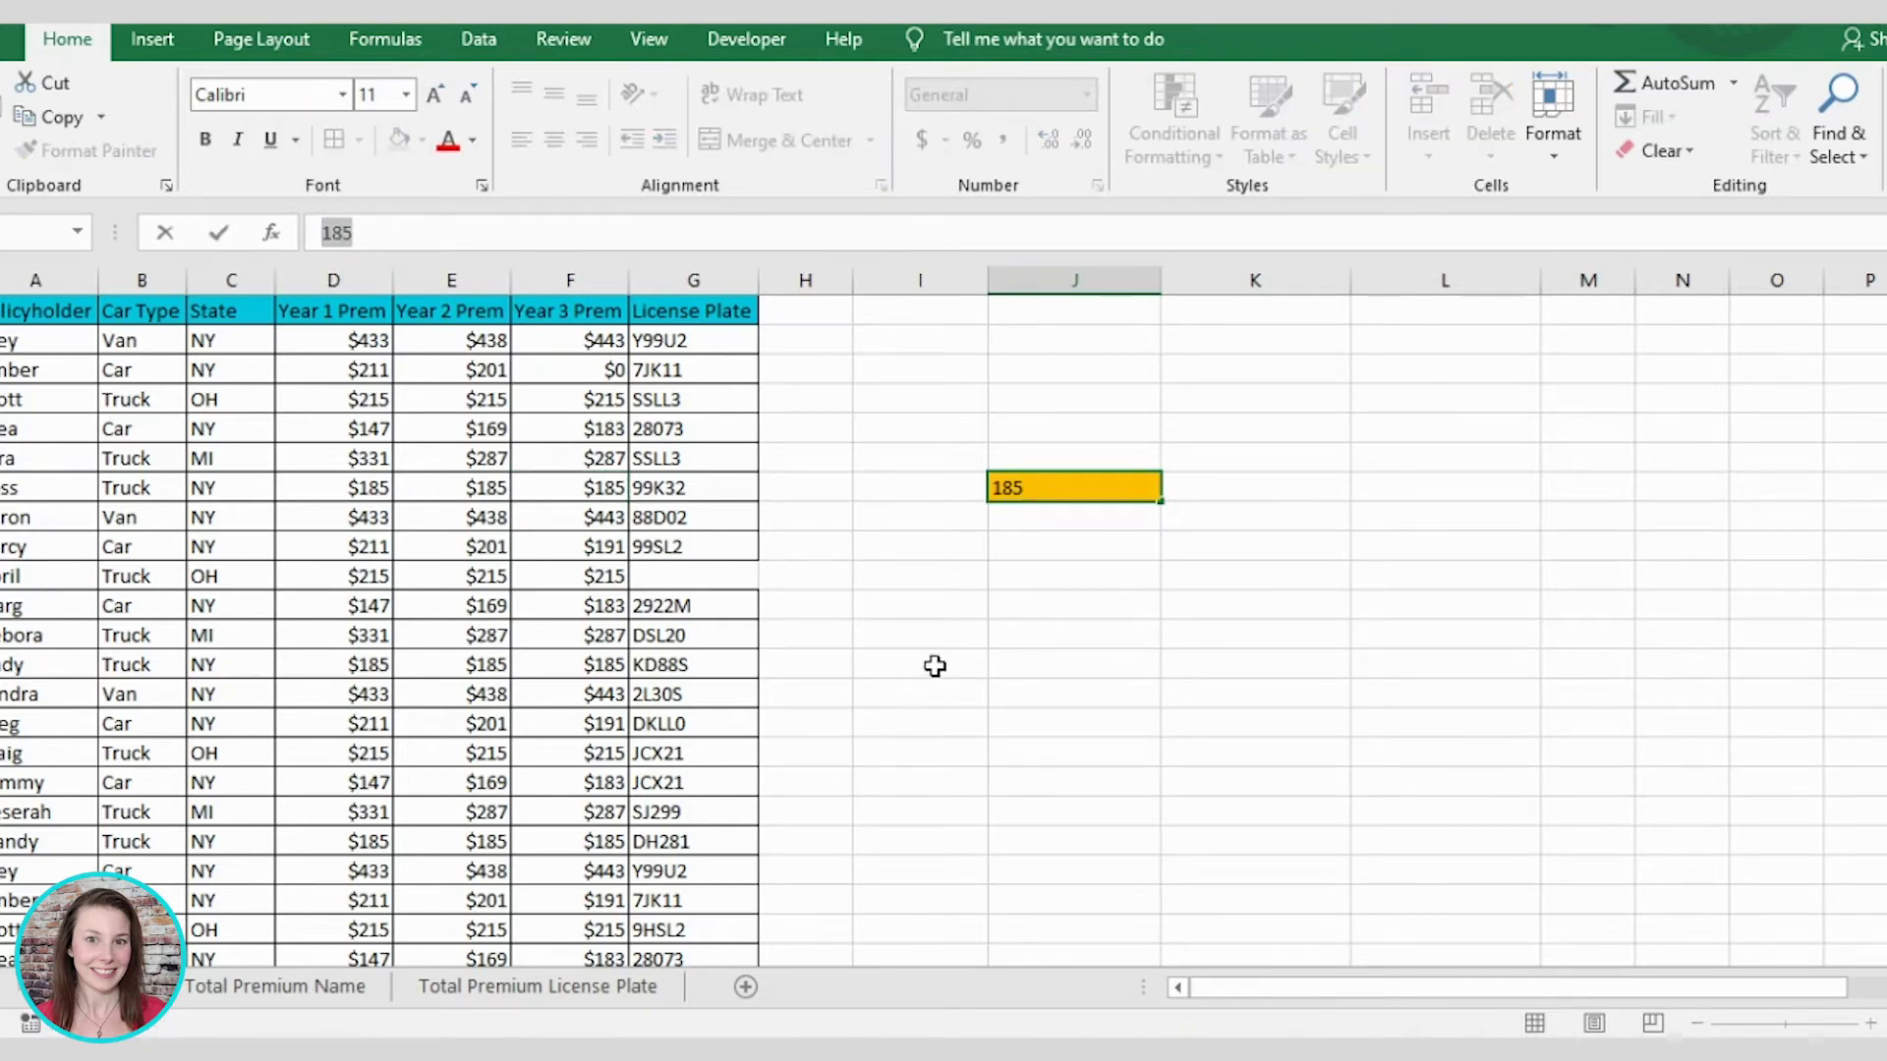
key(Escape)
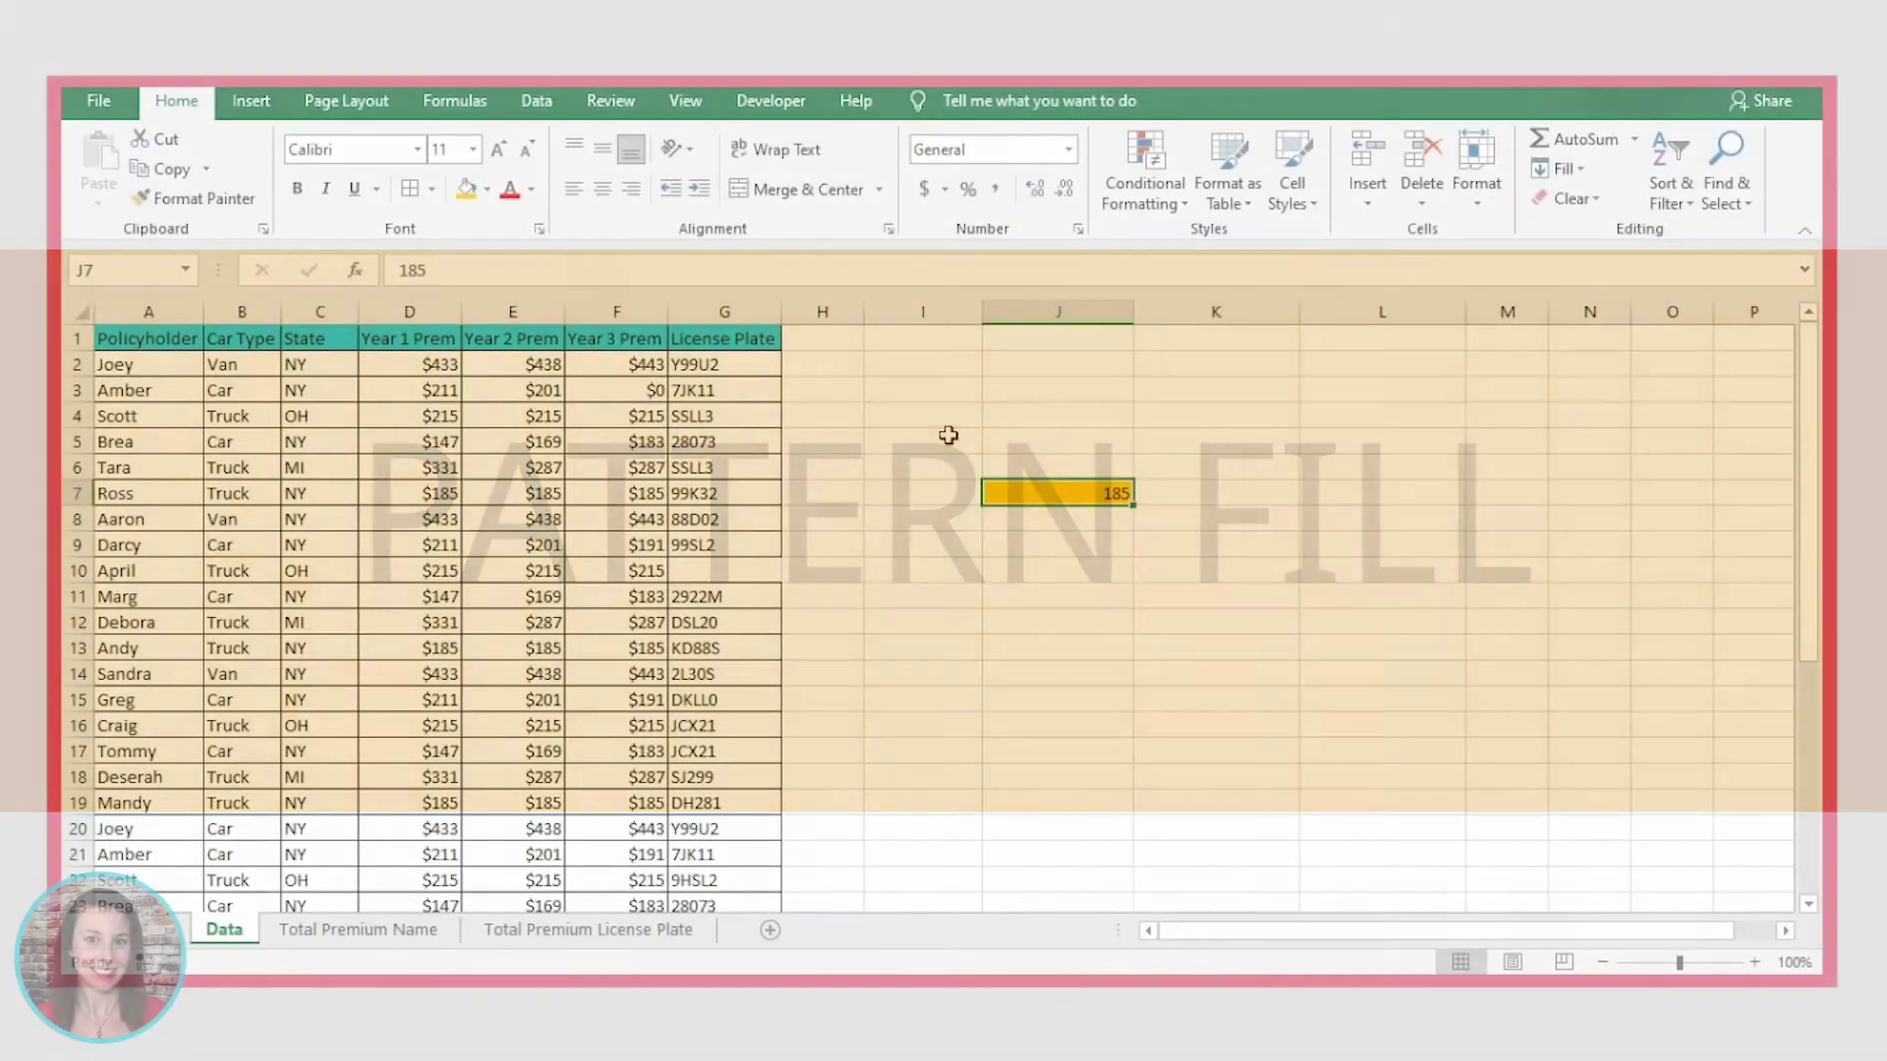
Step: Remove all fill colour from the block I5:K9
drag(953, 434, 1183, 539)
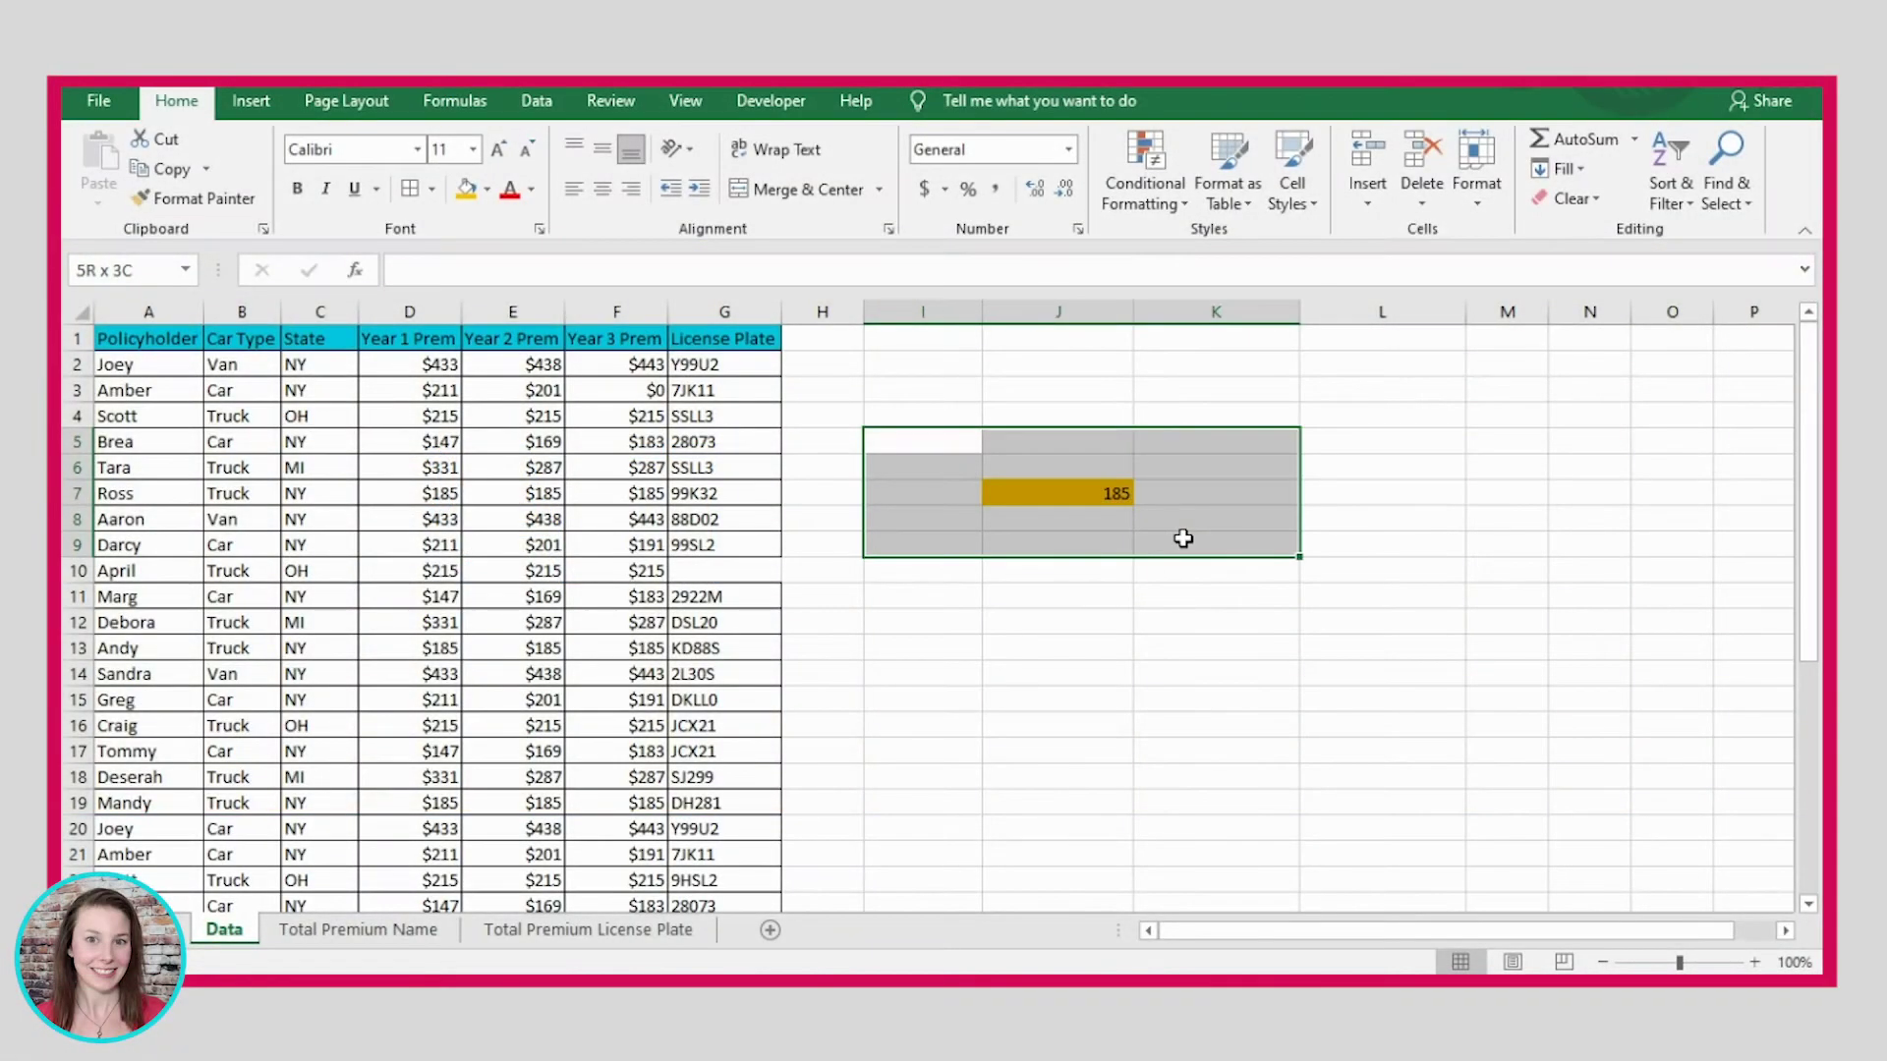
click(486, 190)
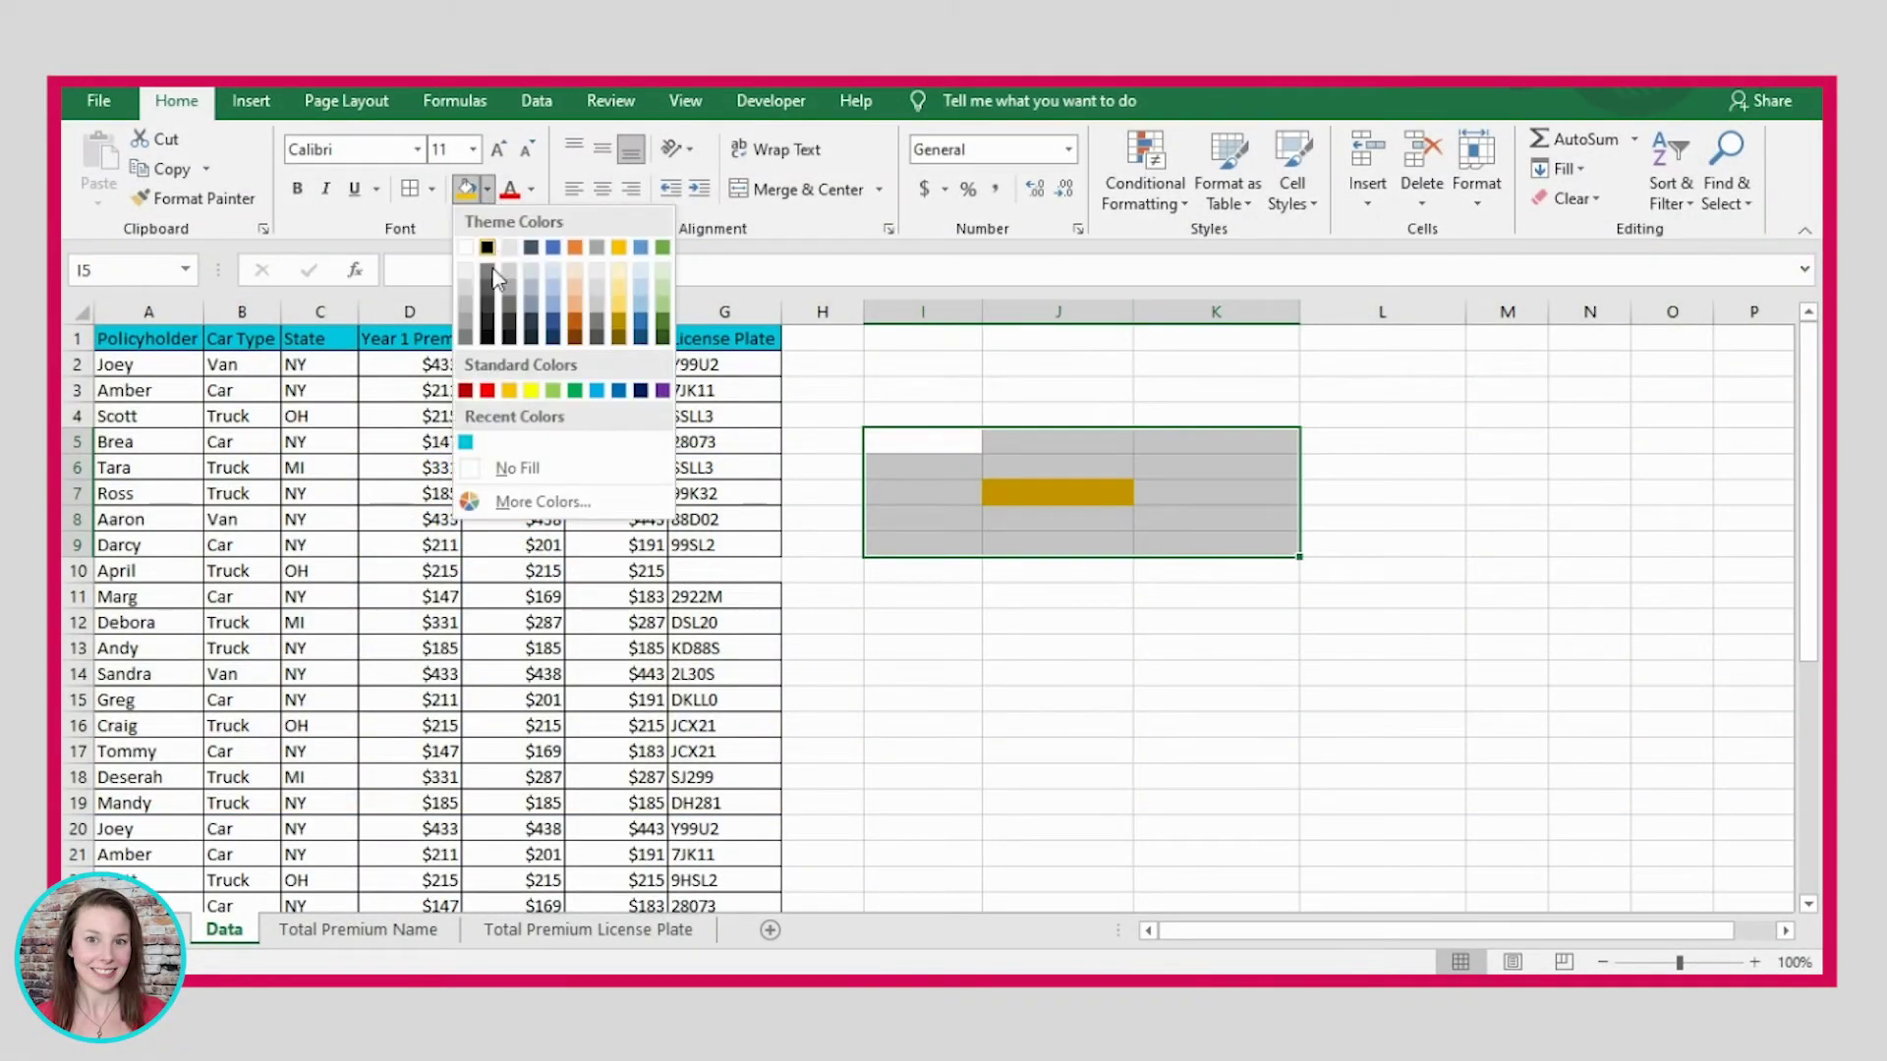
click(501, 470)
click(1056, 595)
Step: Enter 1 and 2 in J5:K5 and extend the series to 7 in P5
click(1022, 446)
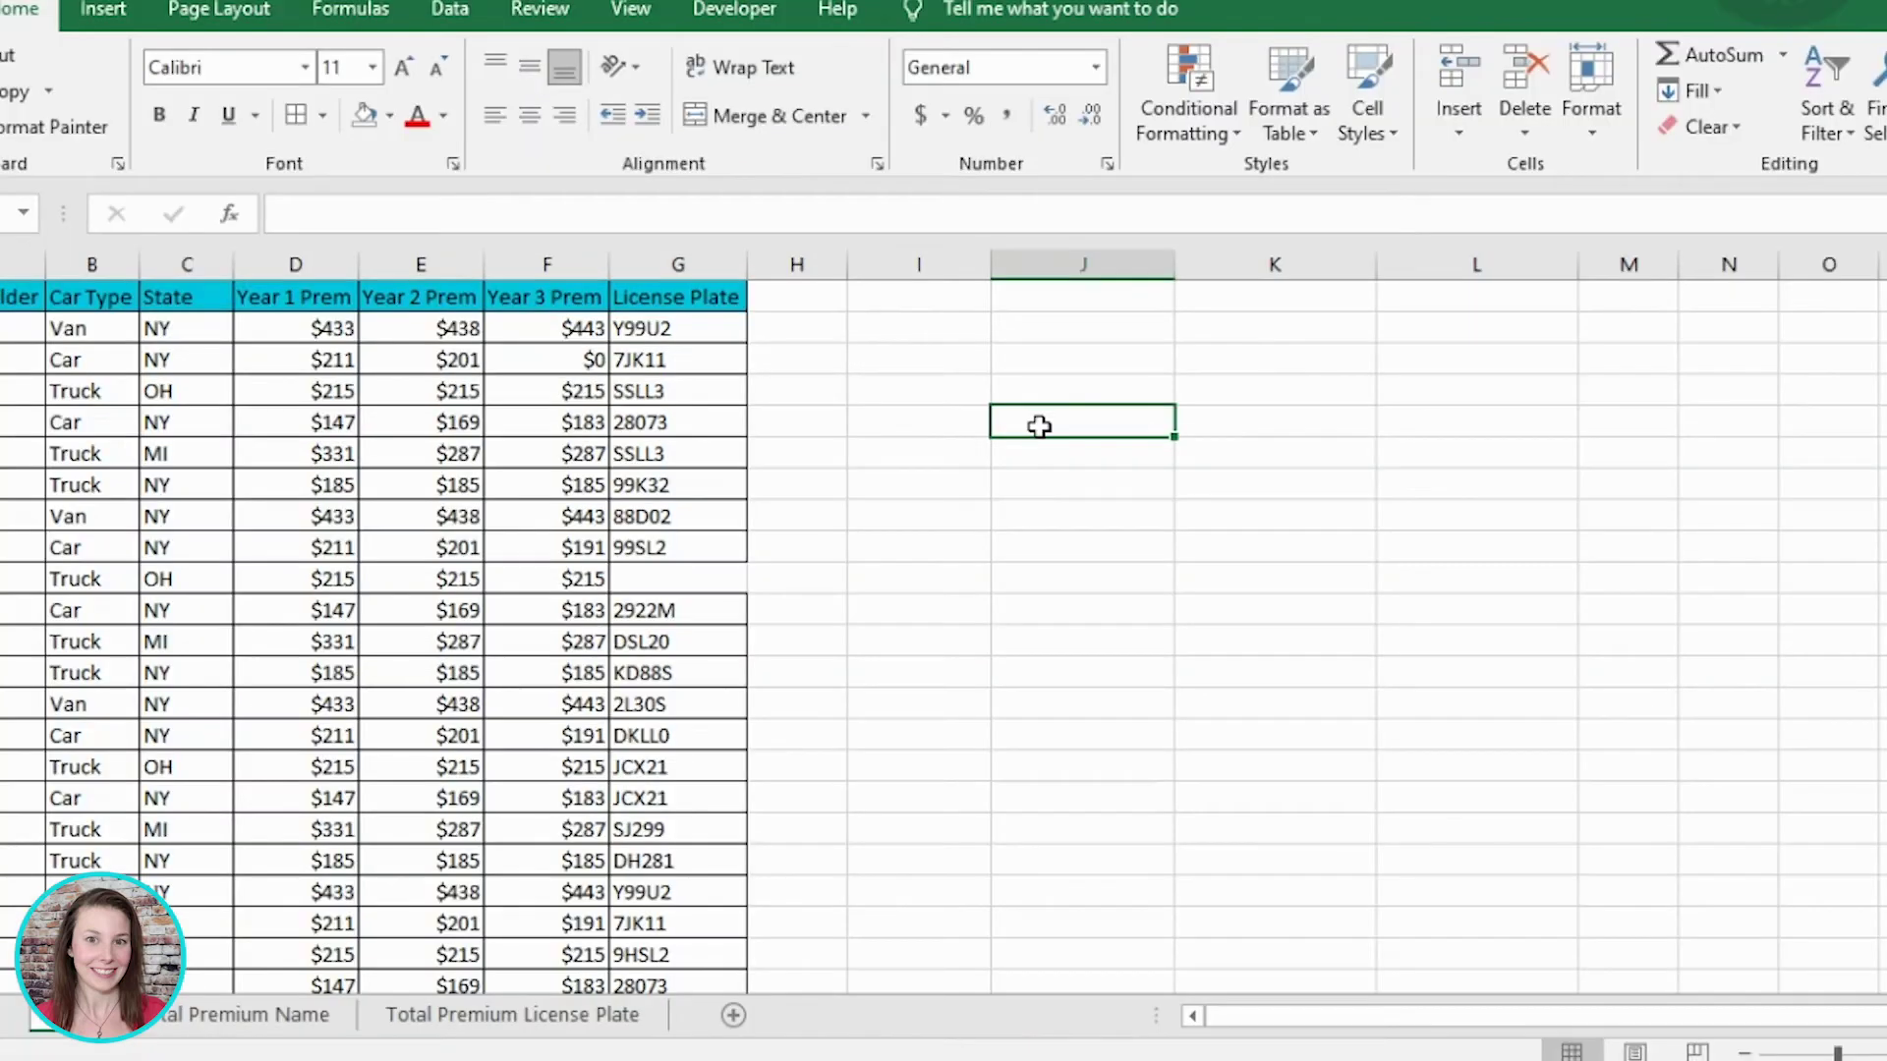
text(1)
key(Tab)
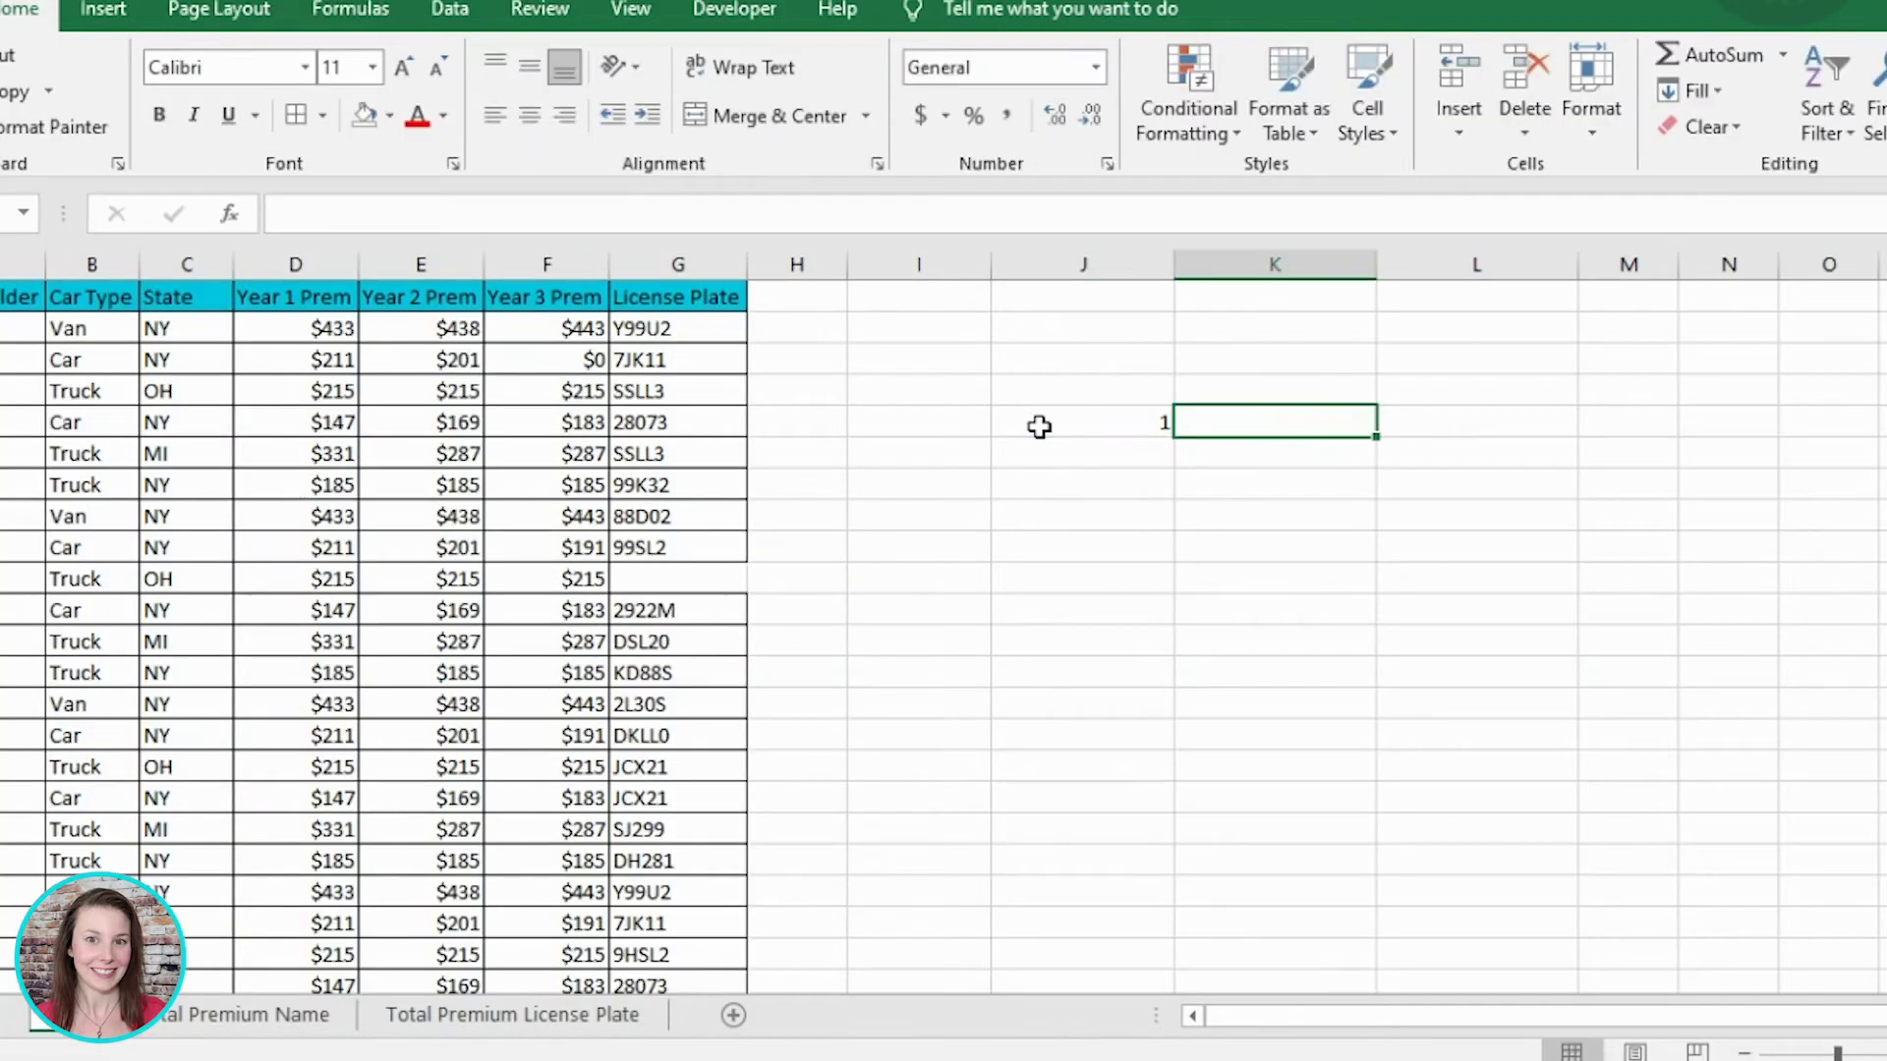
text(2)
key(Tab)
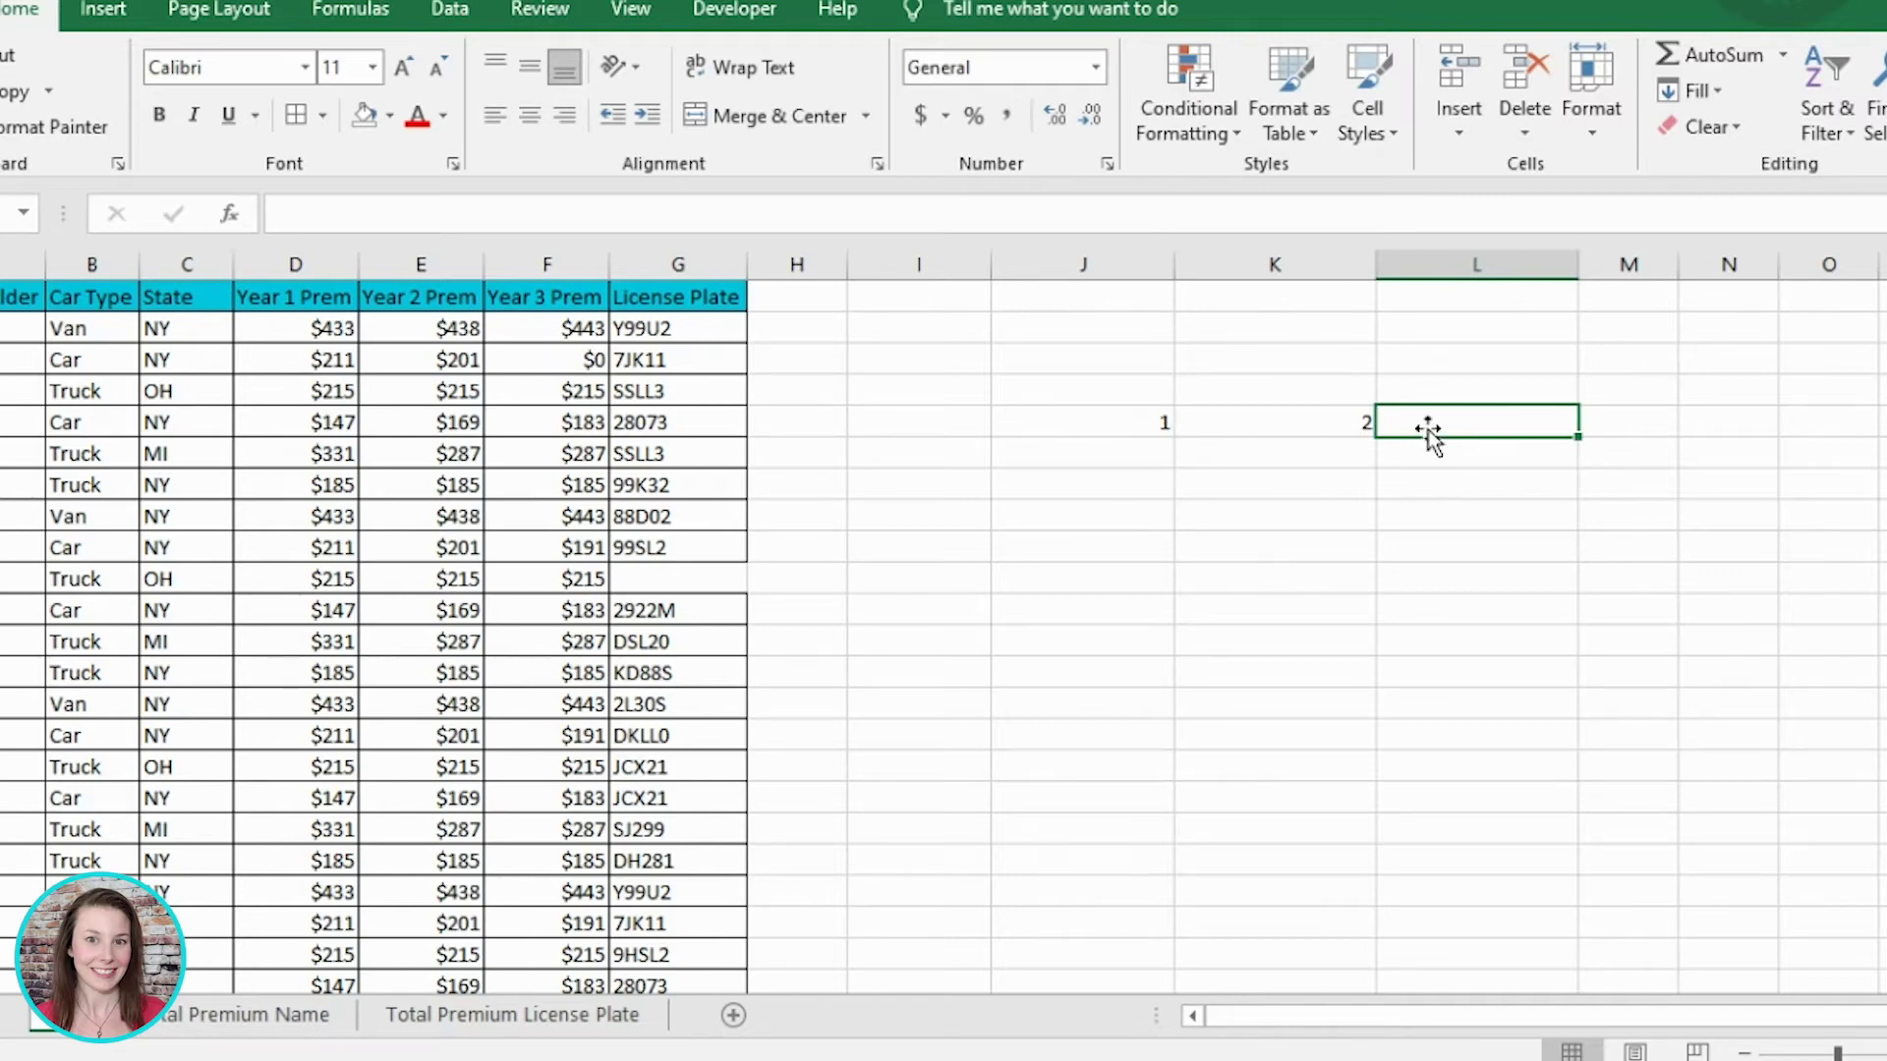
key(Tab)
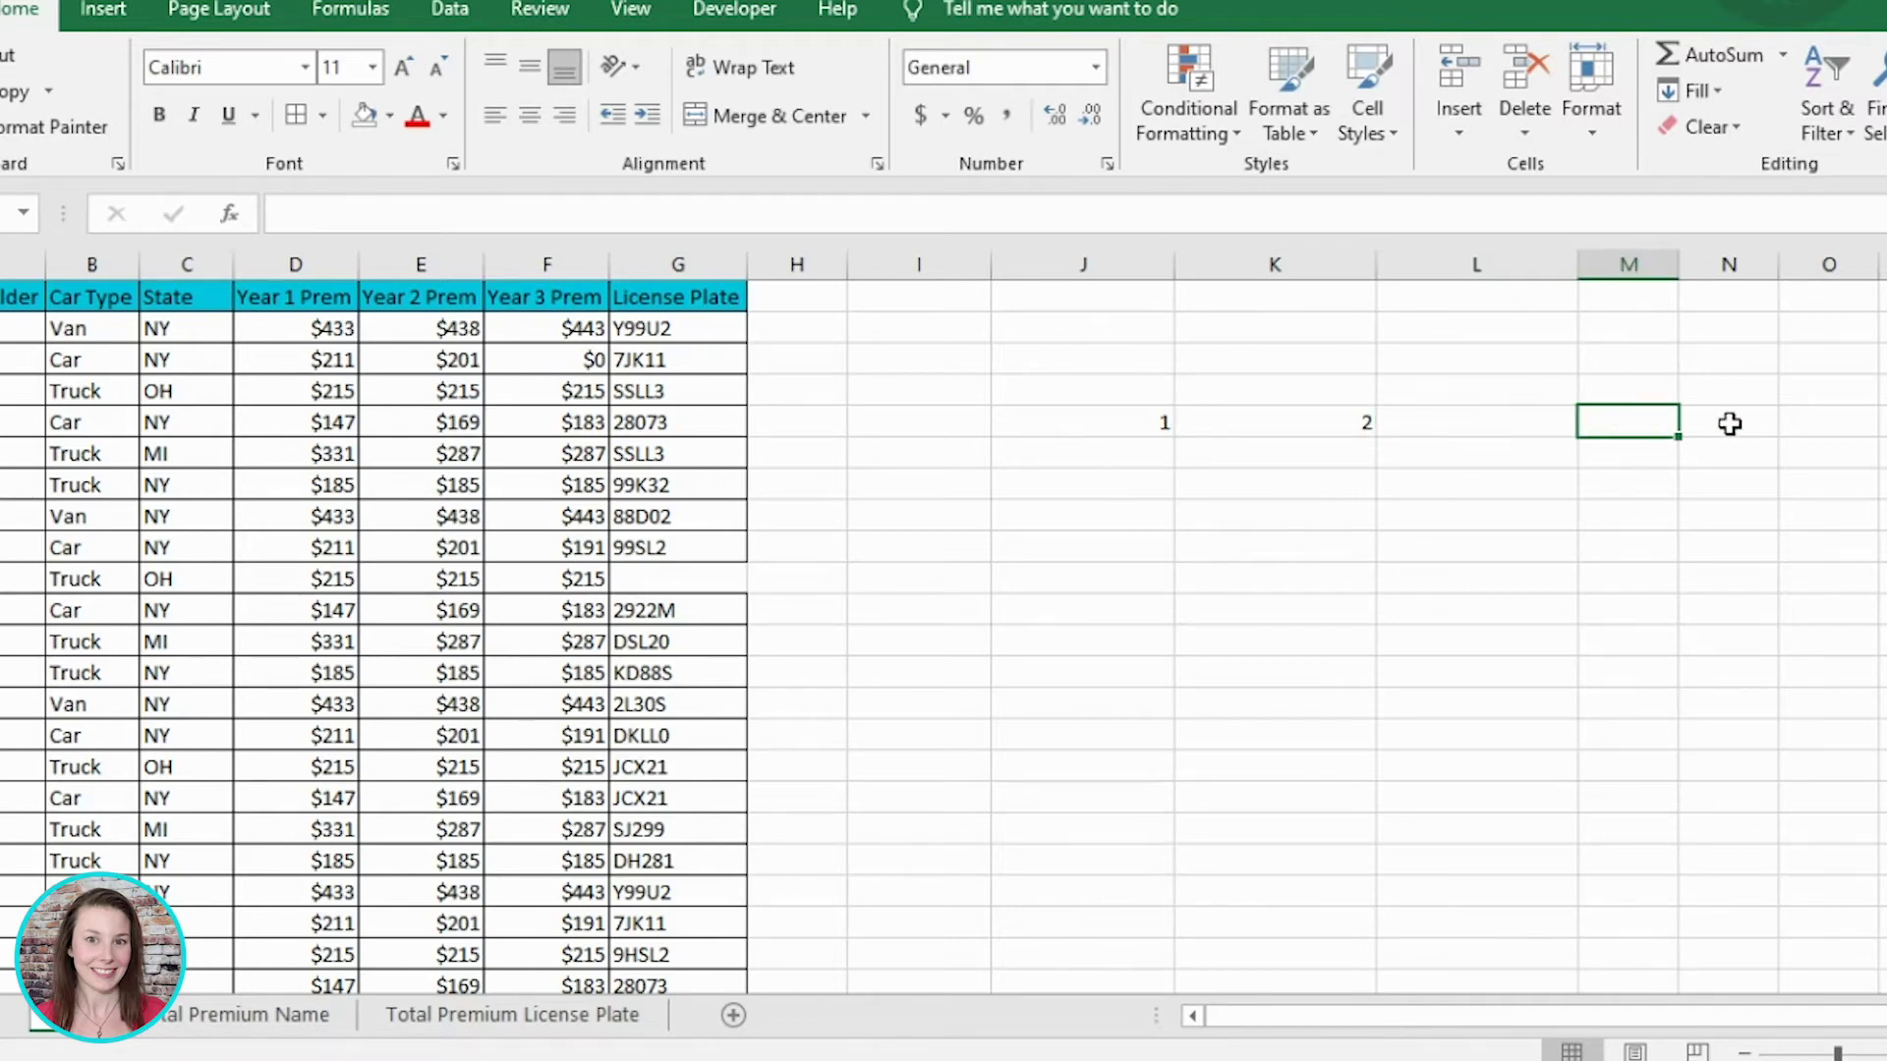
key(Tab)
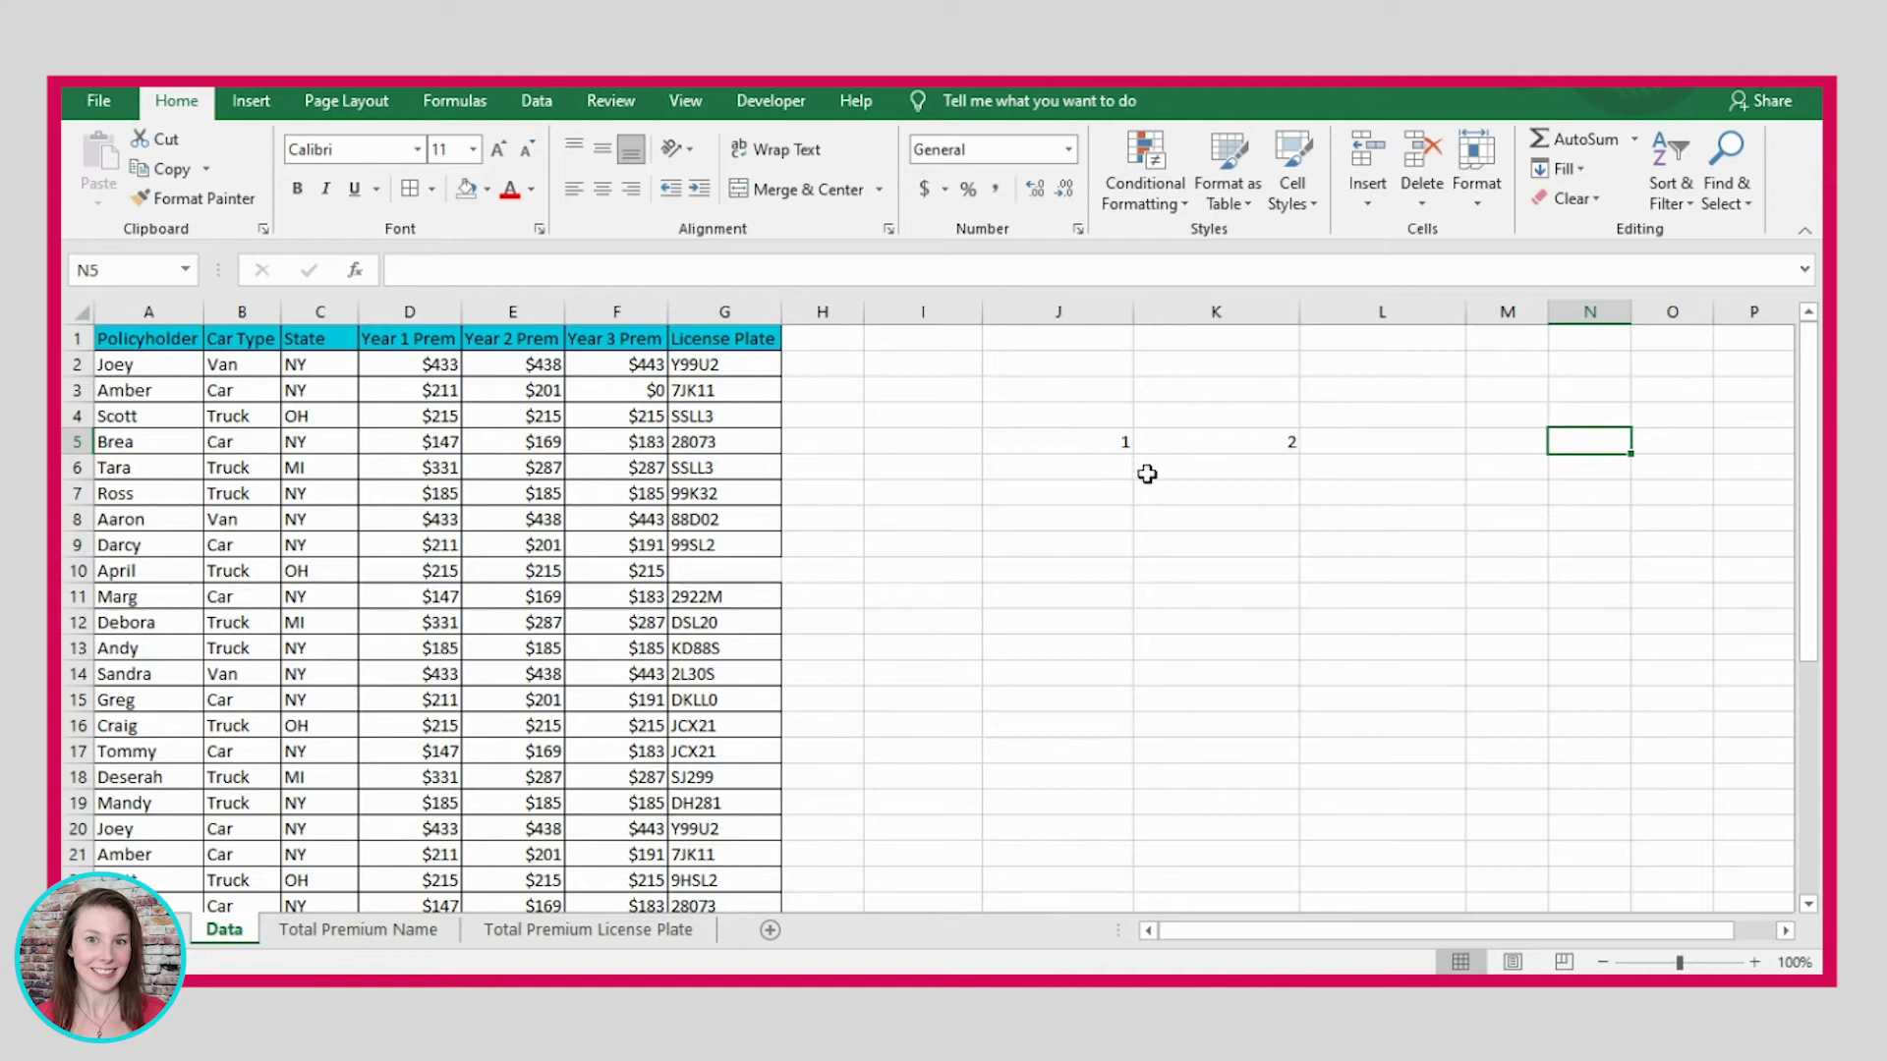
scroll(1441, 928, right, 1)
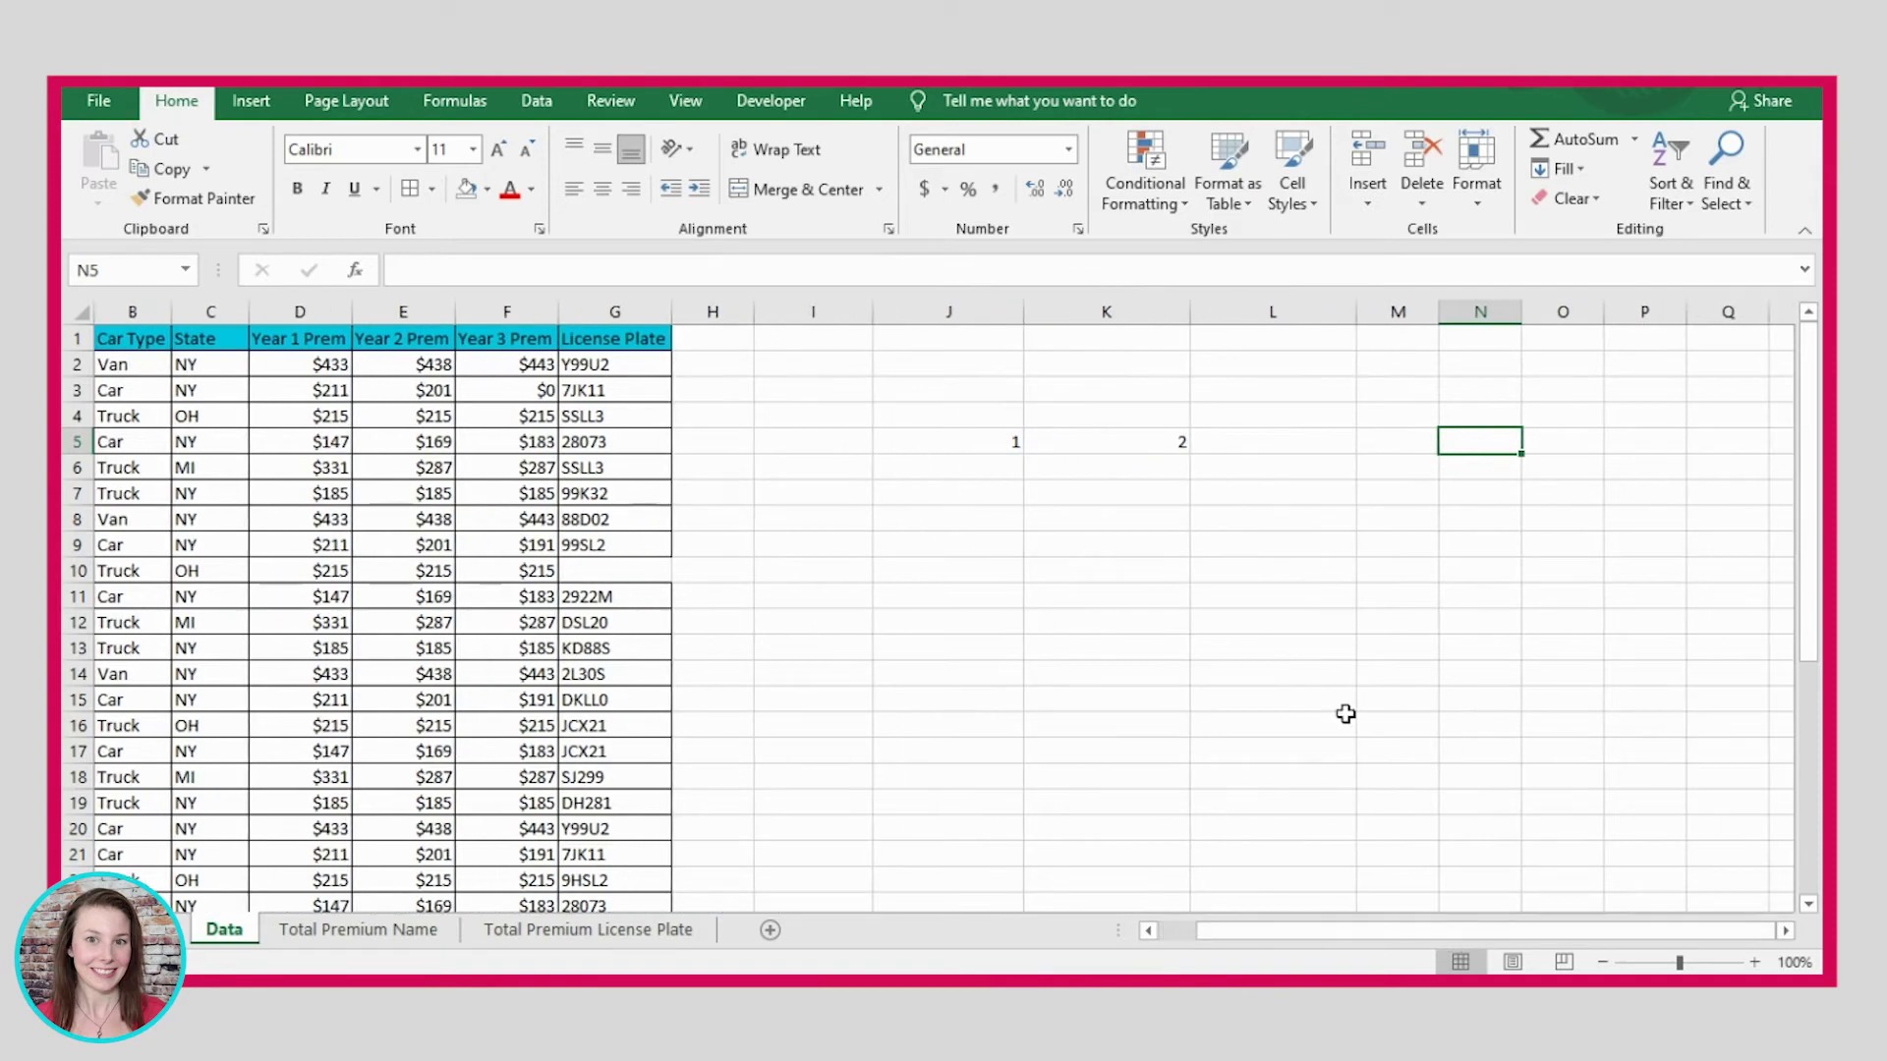
drag(952, 440, 1146, 432)
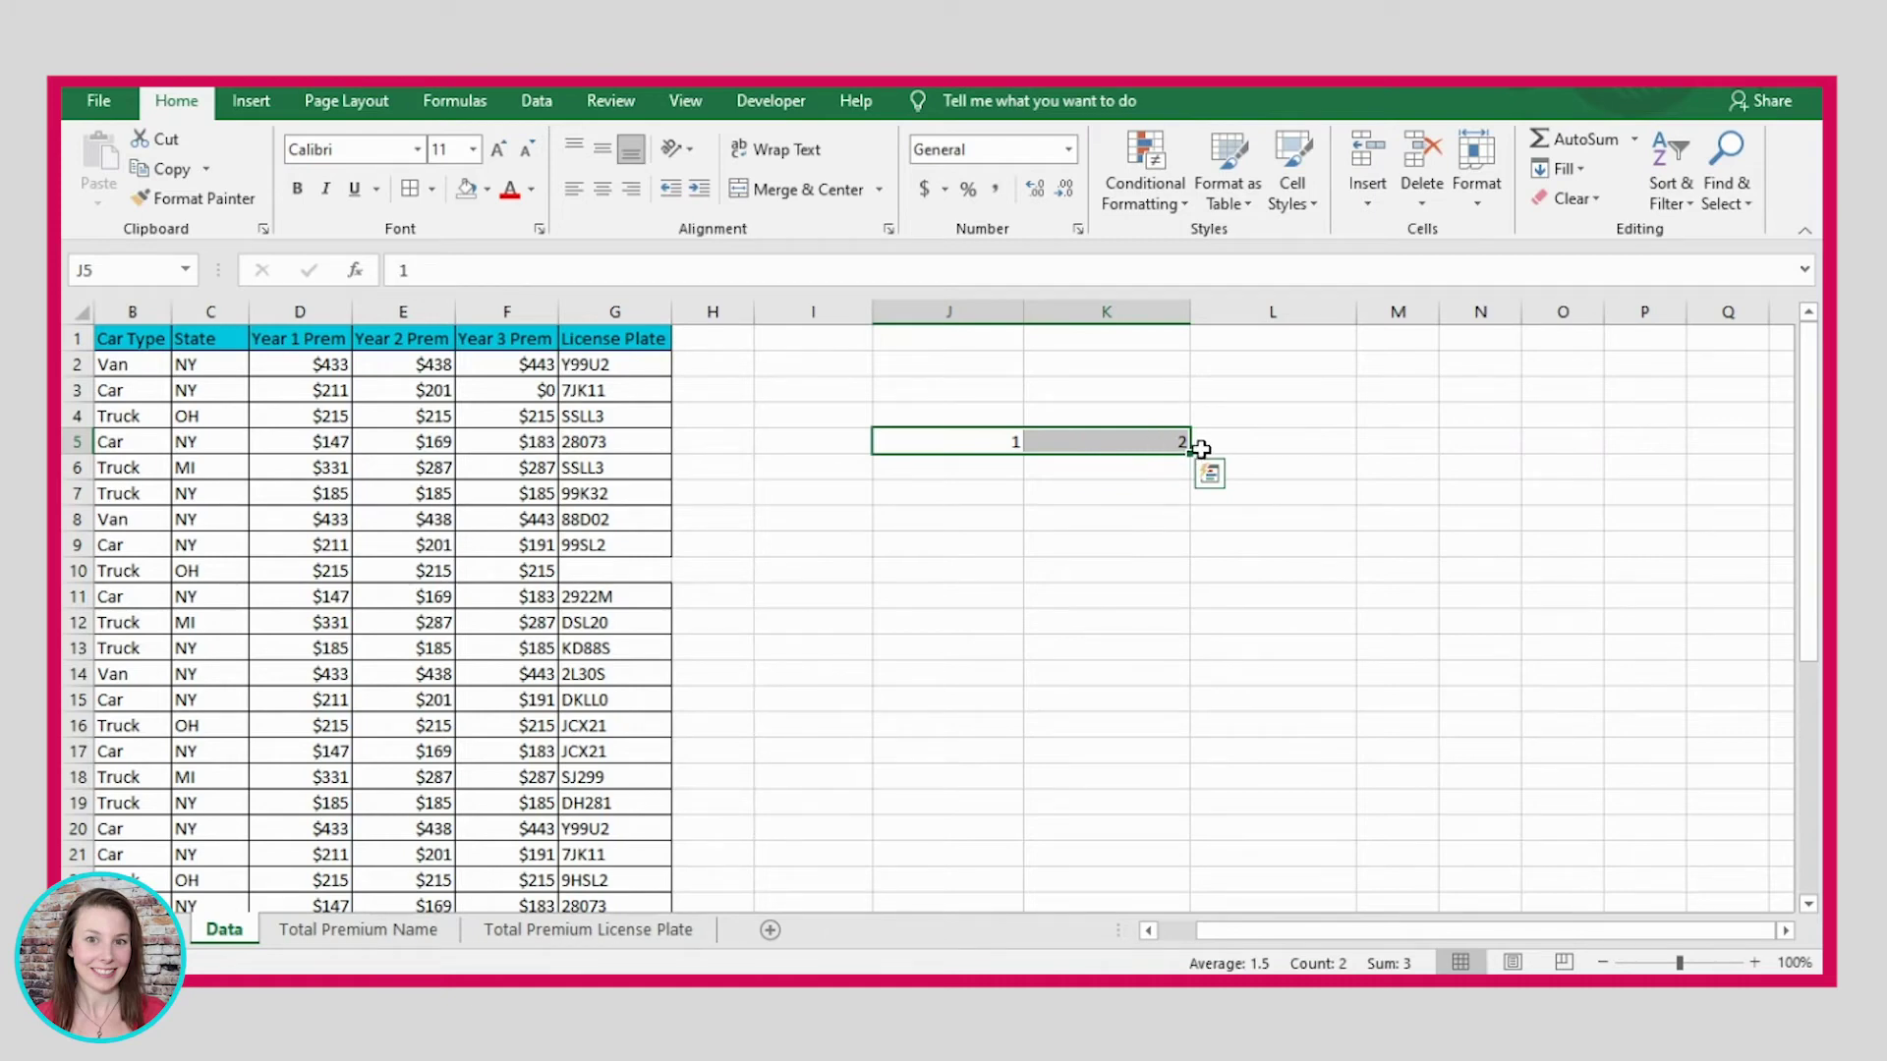
drag(1191, 455, 1097, 428)
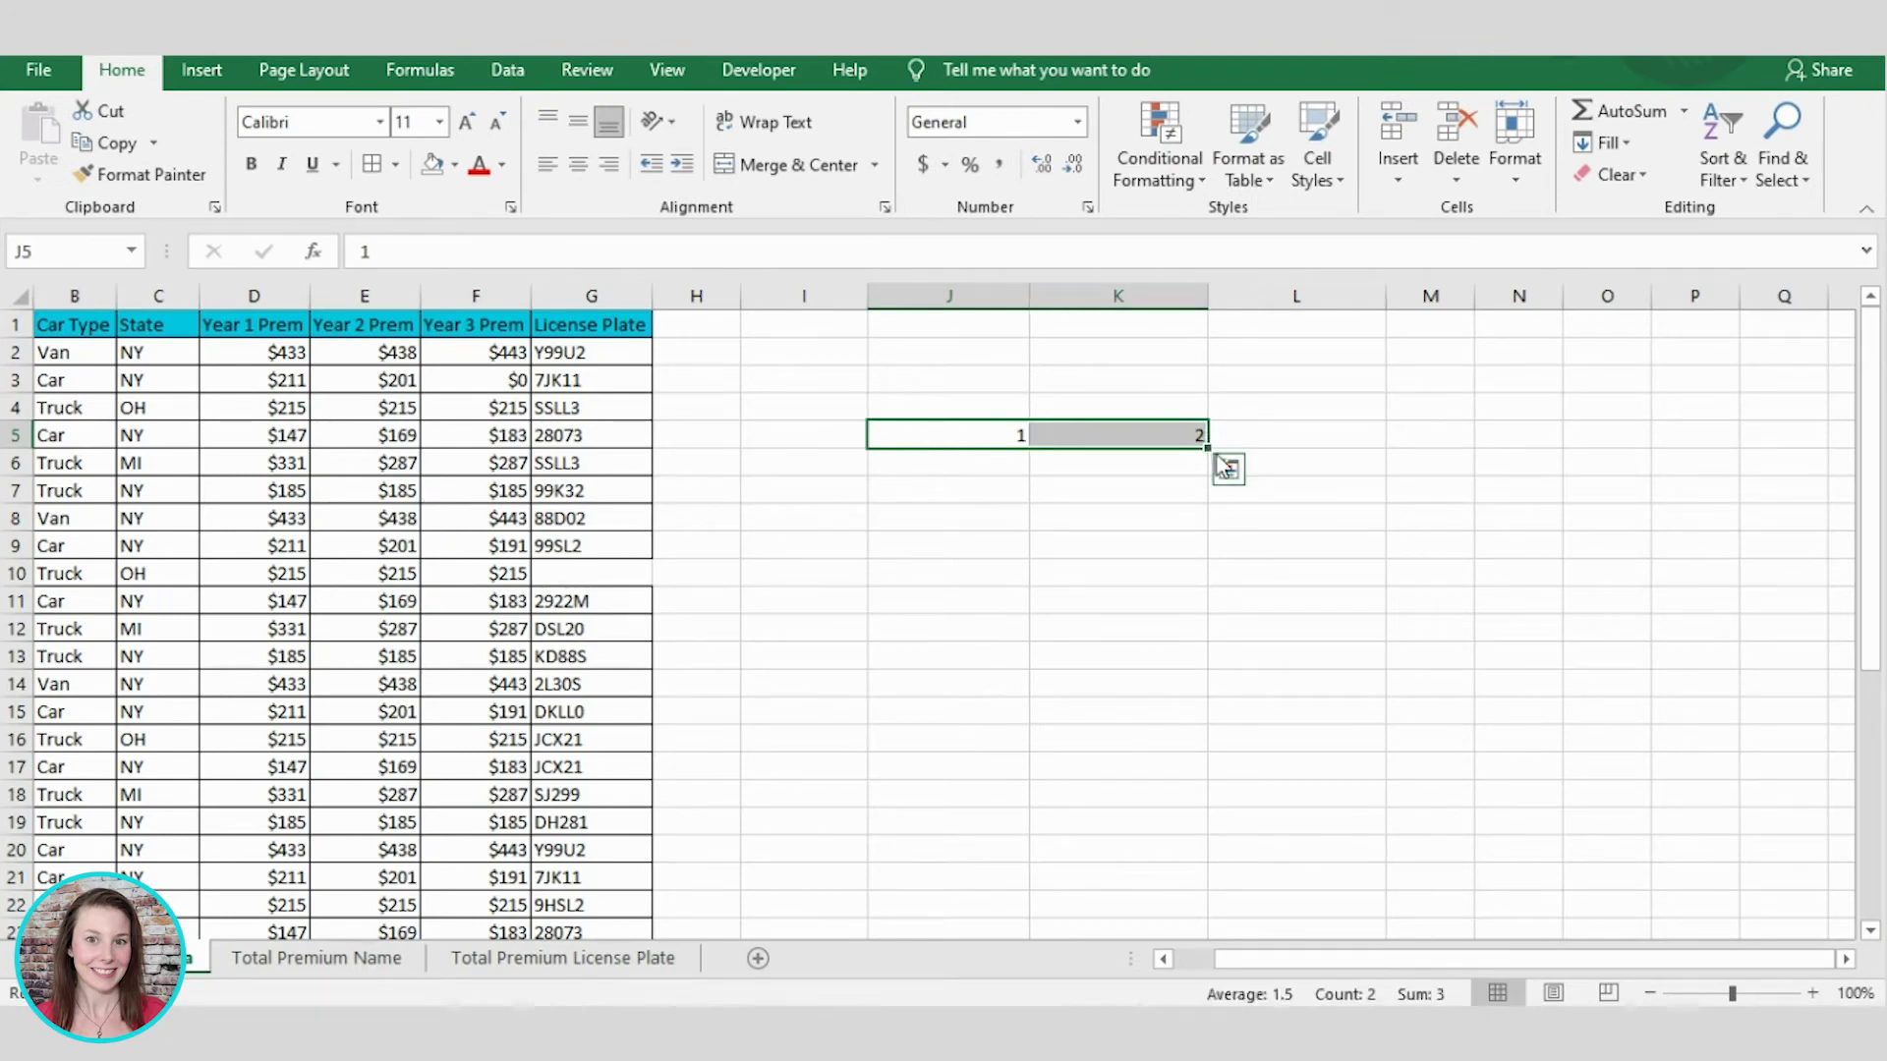
drag(1208, 448, 1727, 433)
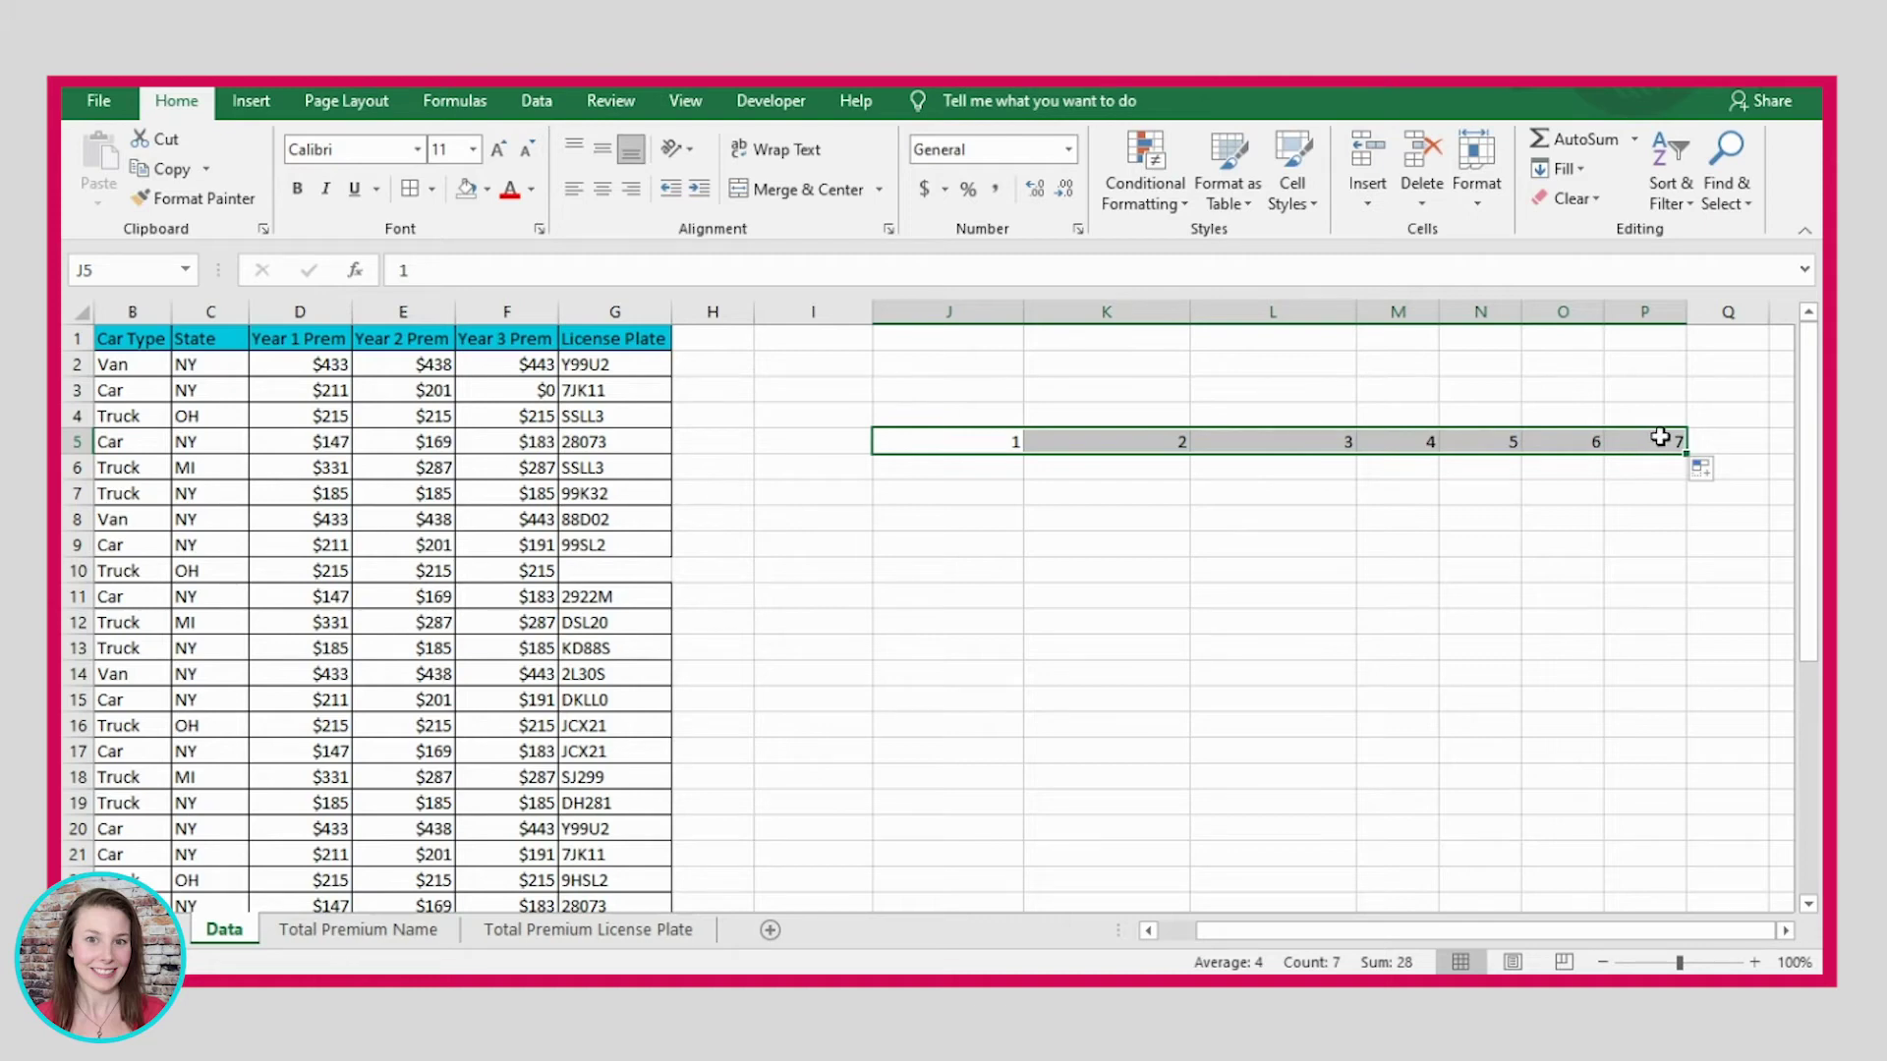
click(970, 494)
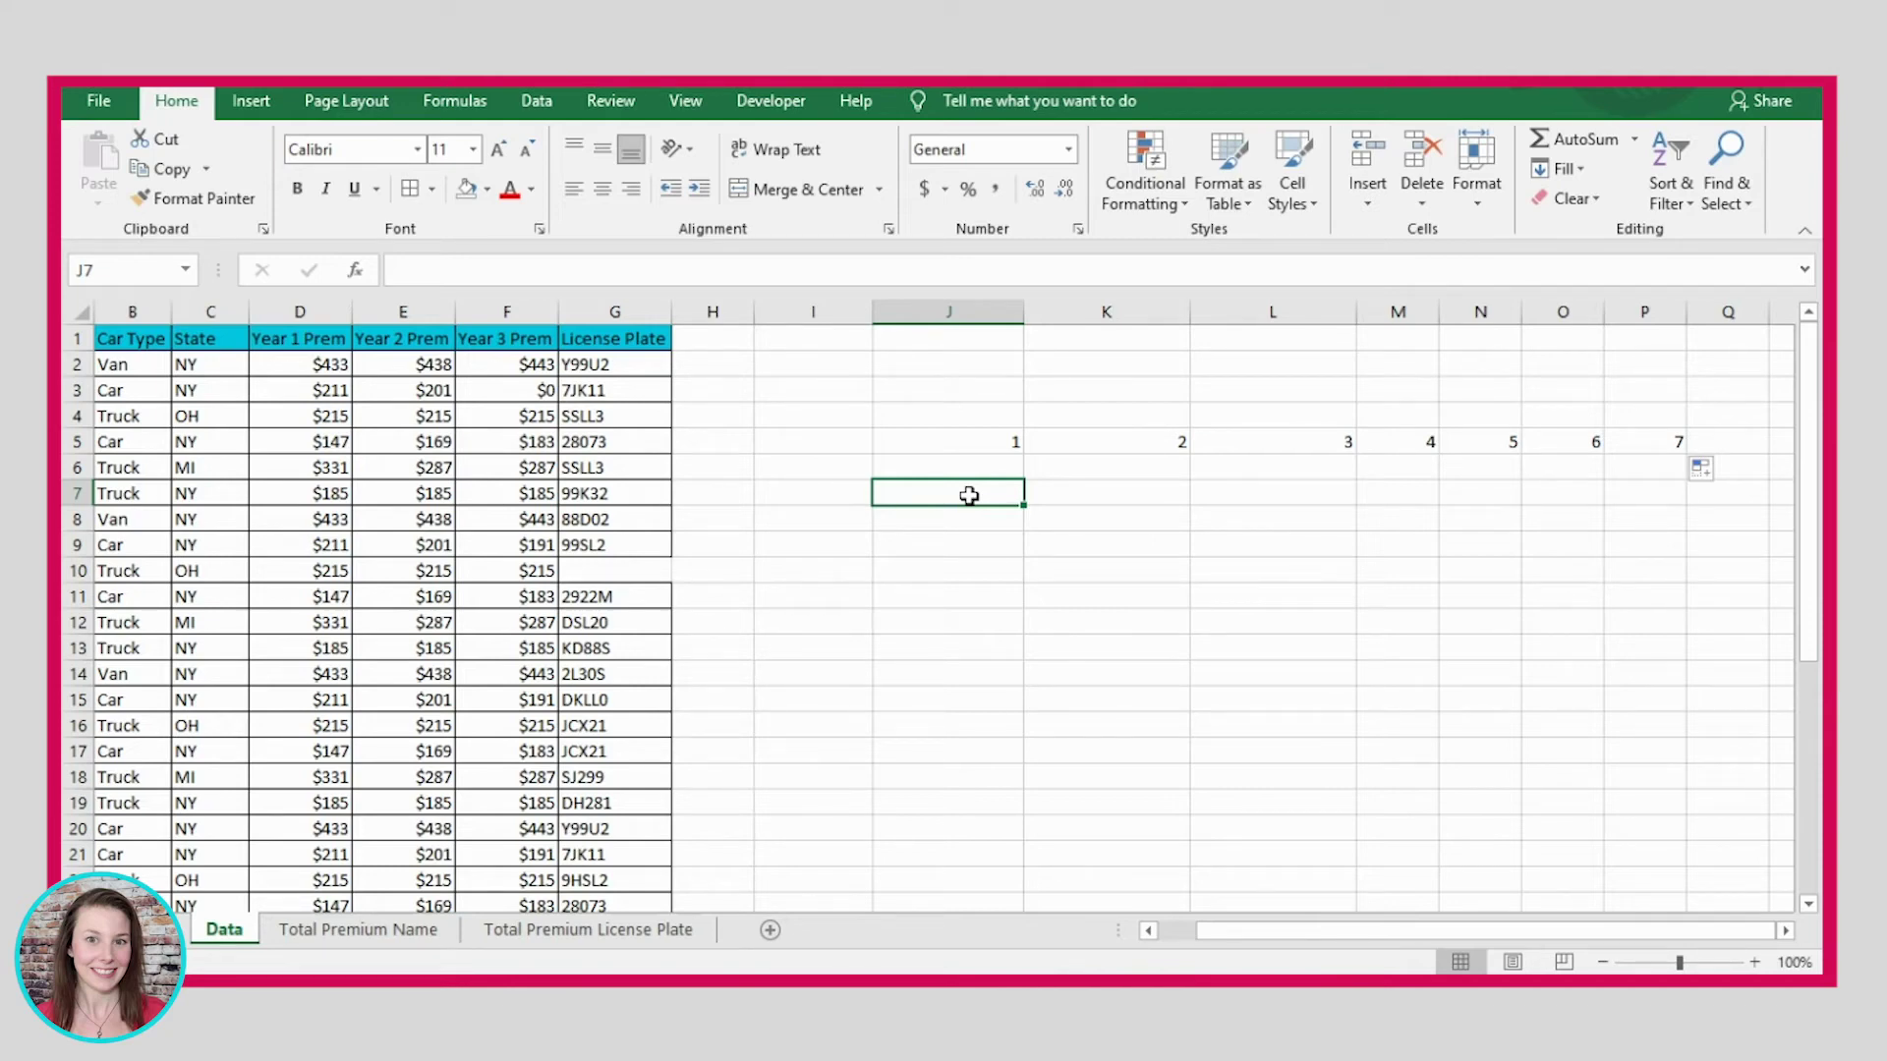
Step: Enter 1 in J7 and 4 in K7, then extend the step-3 series to 19 in P7
text(1)
key(Return)
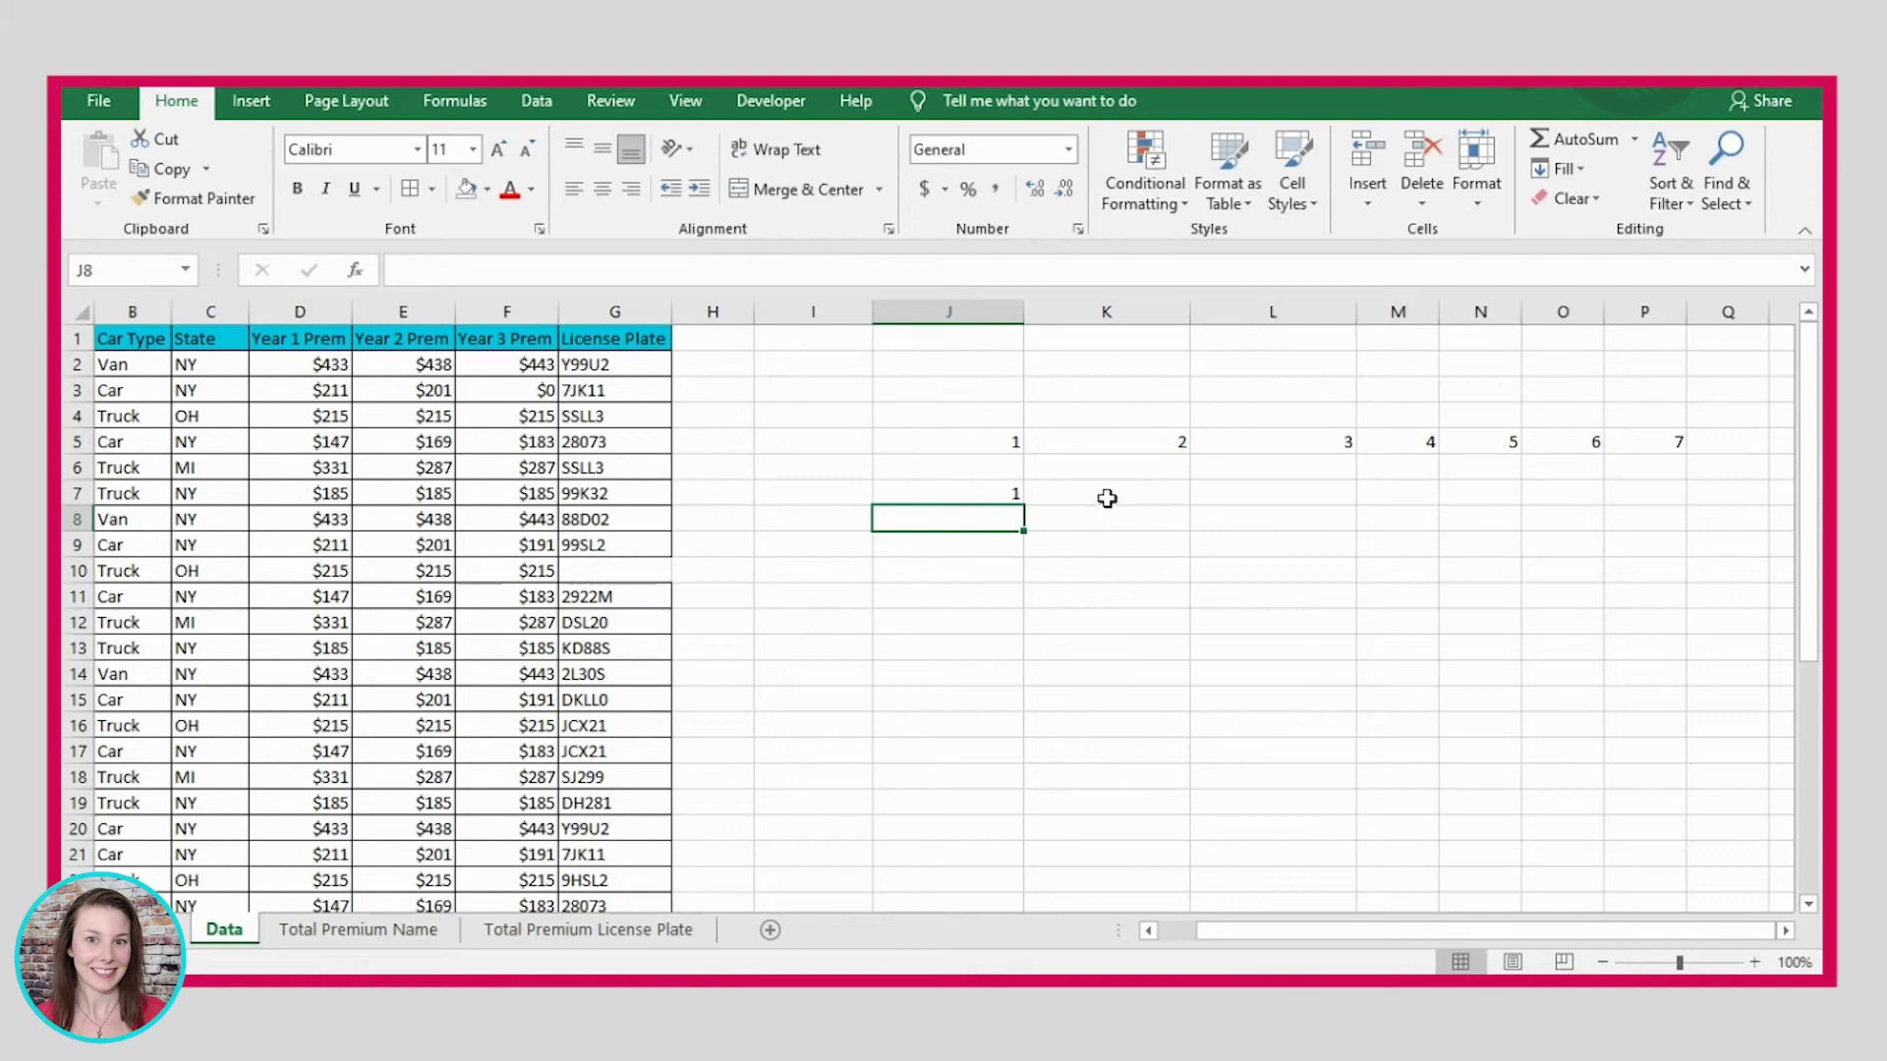
click(1106, 492)
text(4)
drag(1017, 491, 1061, 490)
drag(1189, 507, 1676, 497)
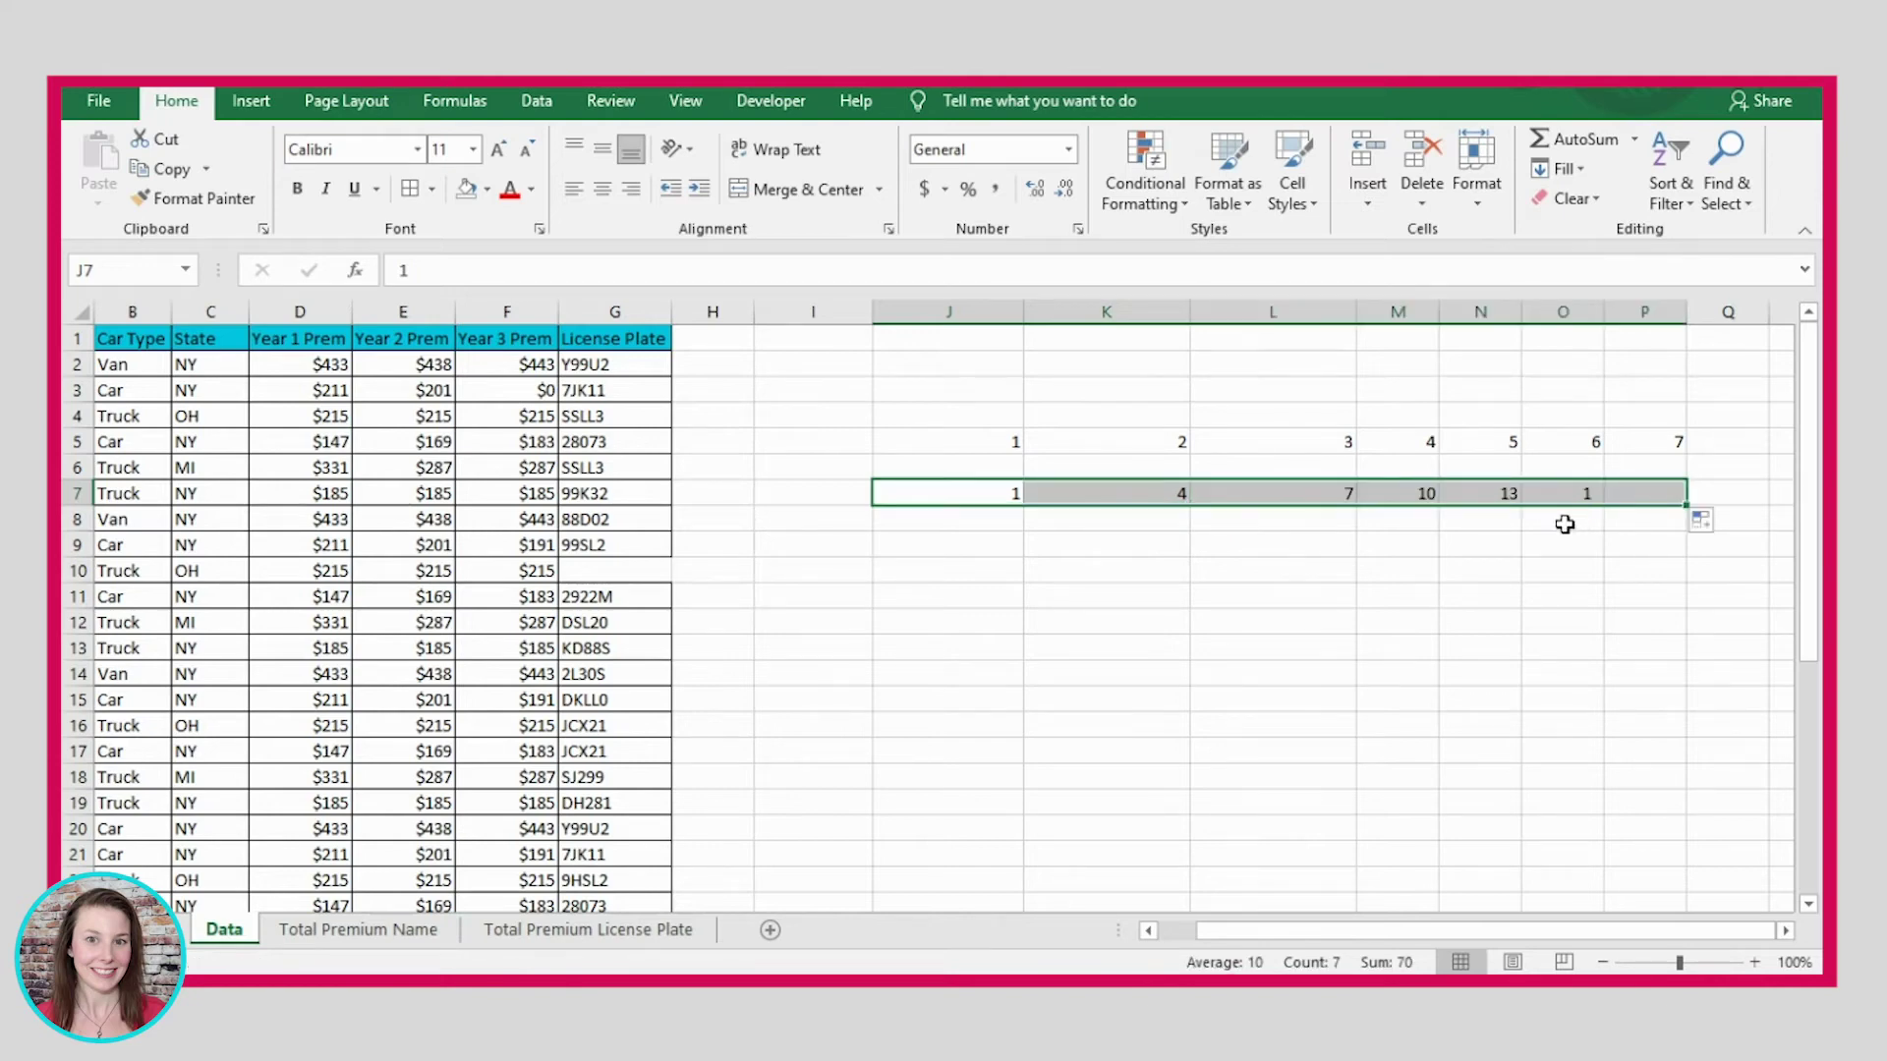
click(1294, 491)
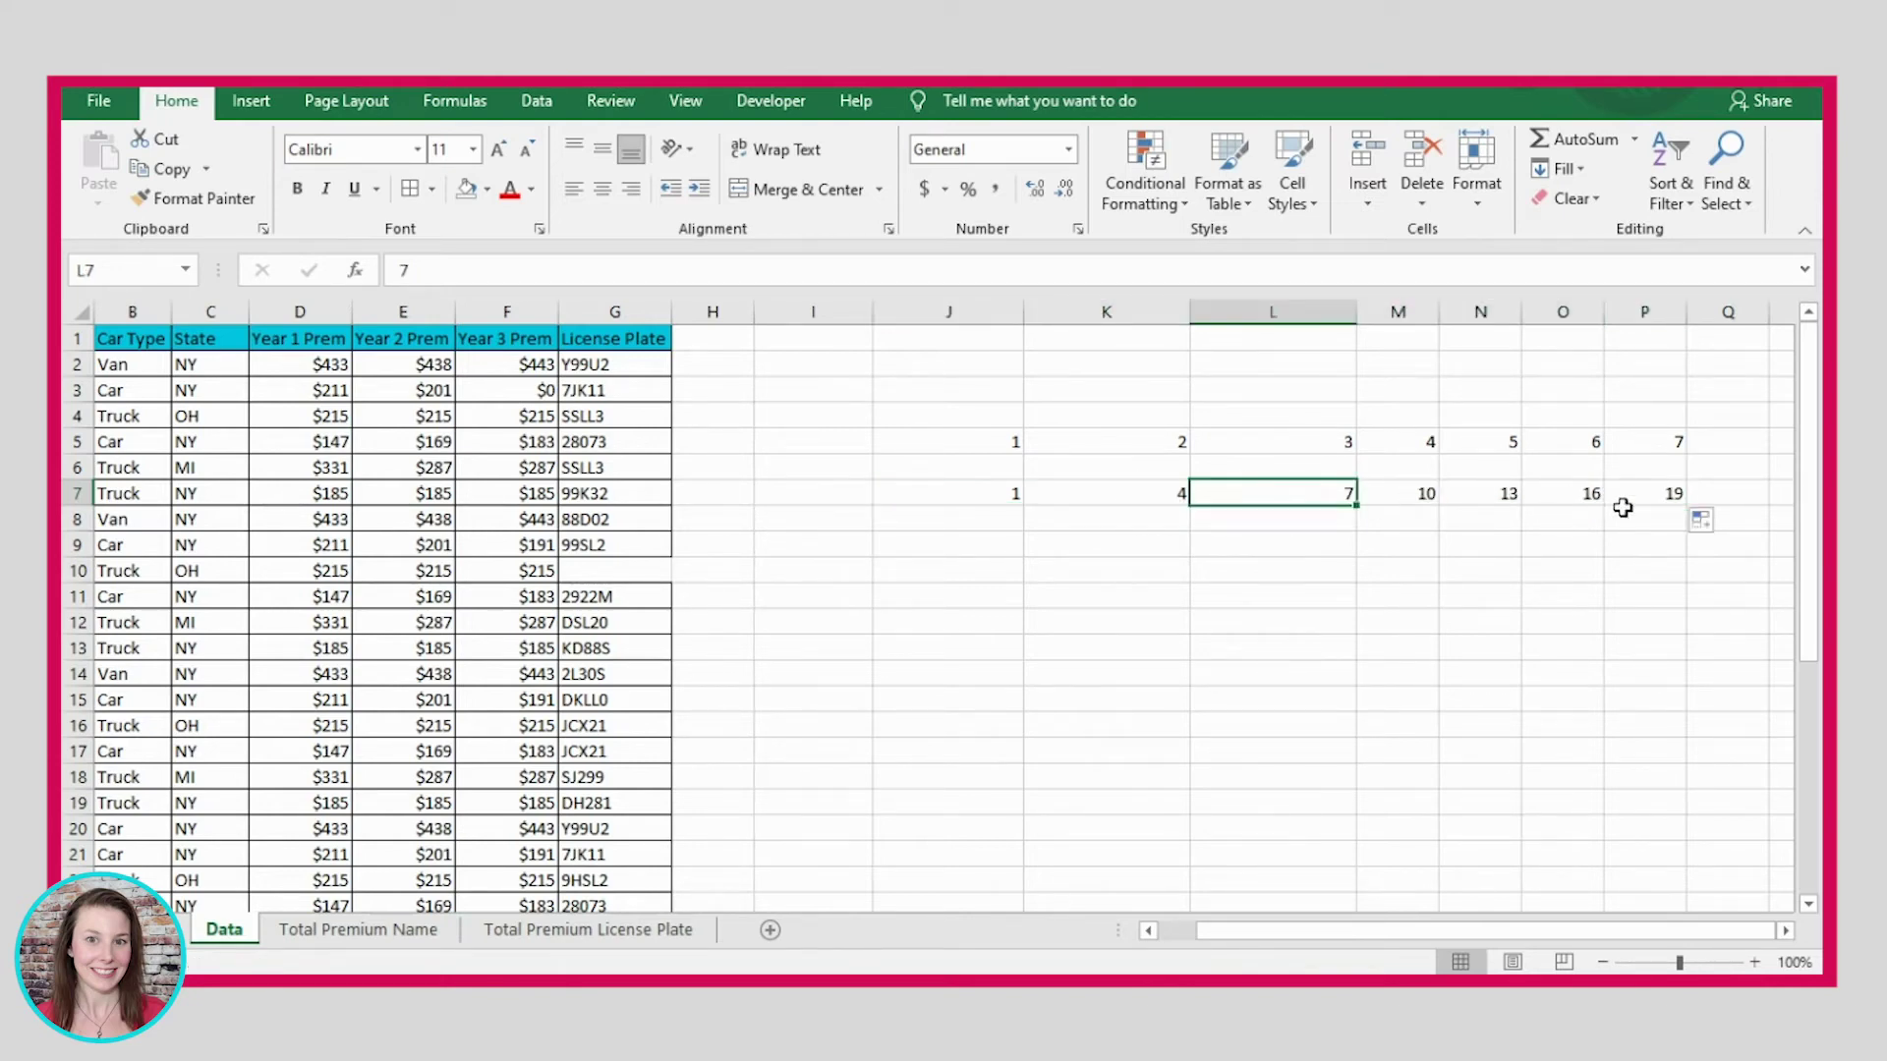
click(991, 547)
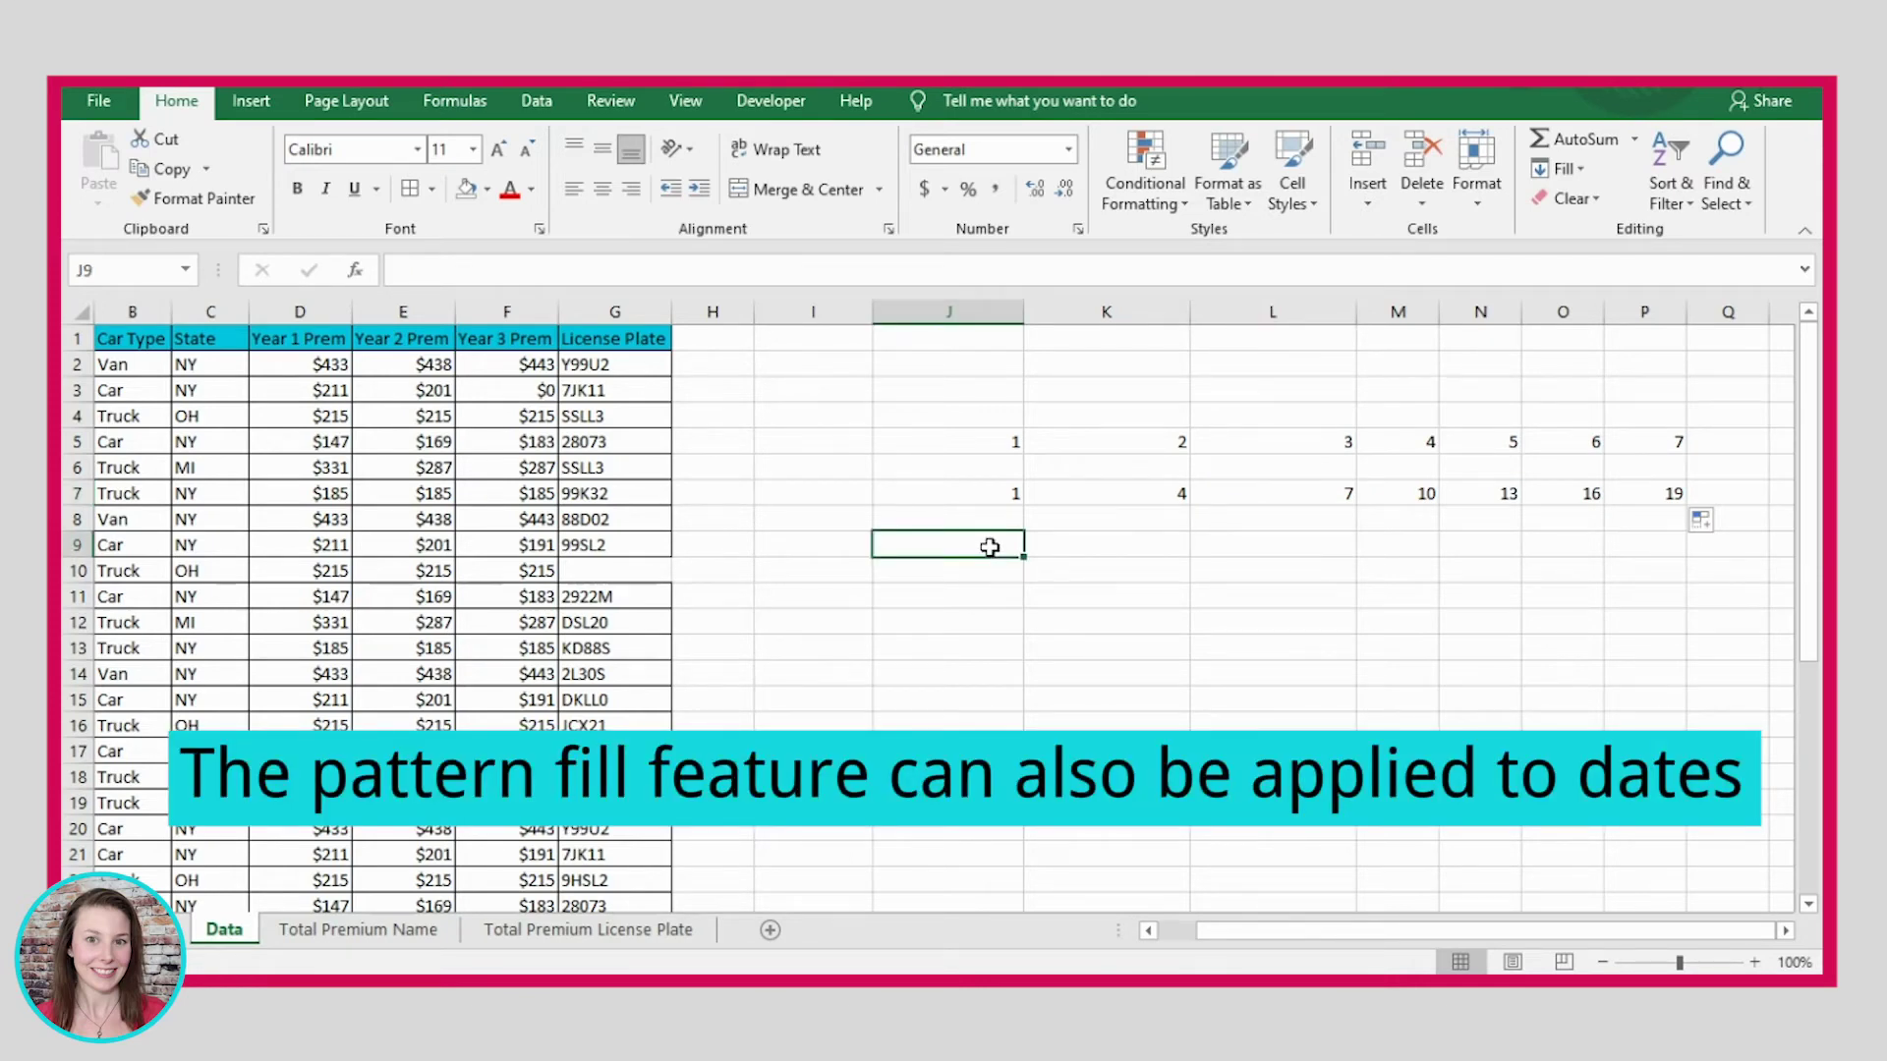
Step: Enter Jan 1, 2021 and Jan 3, 2021 in J9:K9 and fill two-day dates to P9
text(Jan 1, 2021)
key(Return)
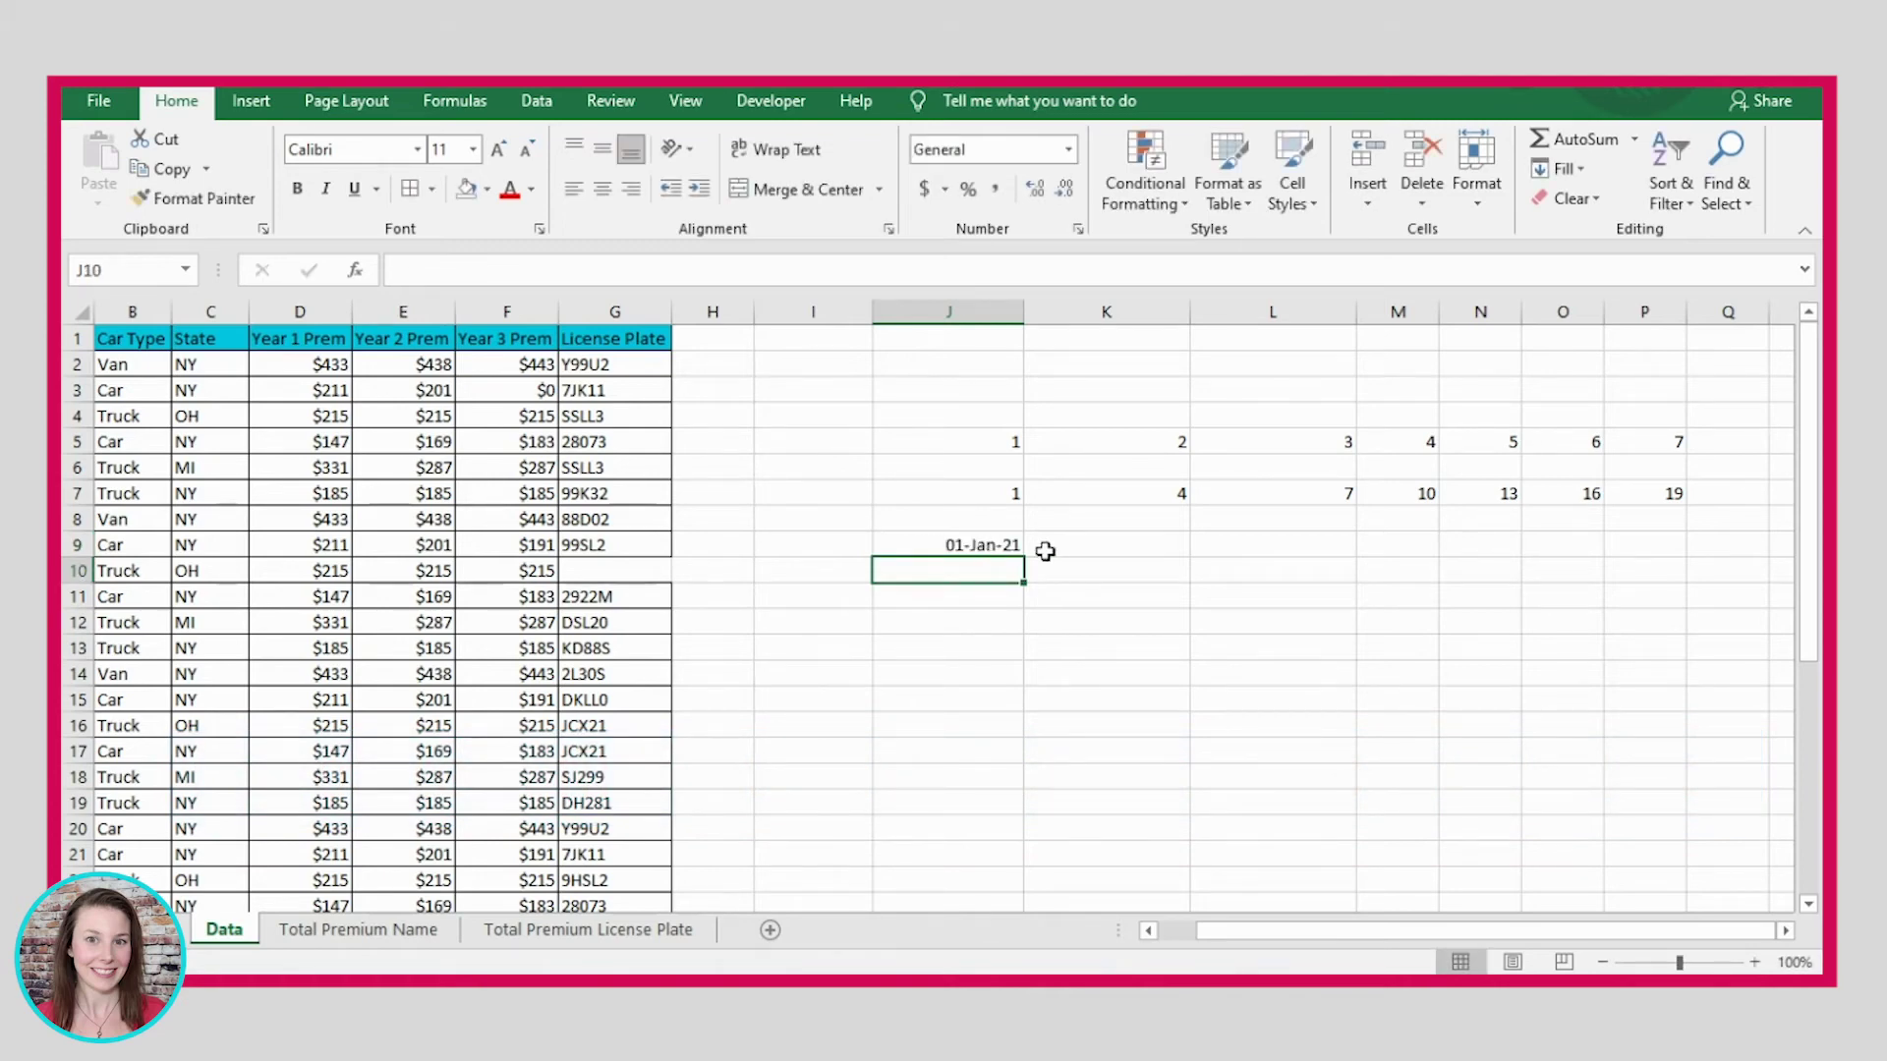
click(1060, 547)
text(Jan)
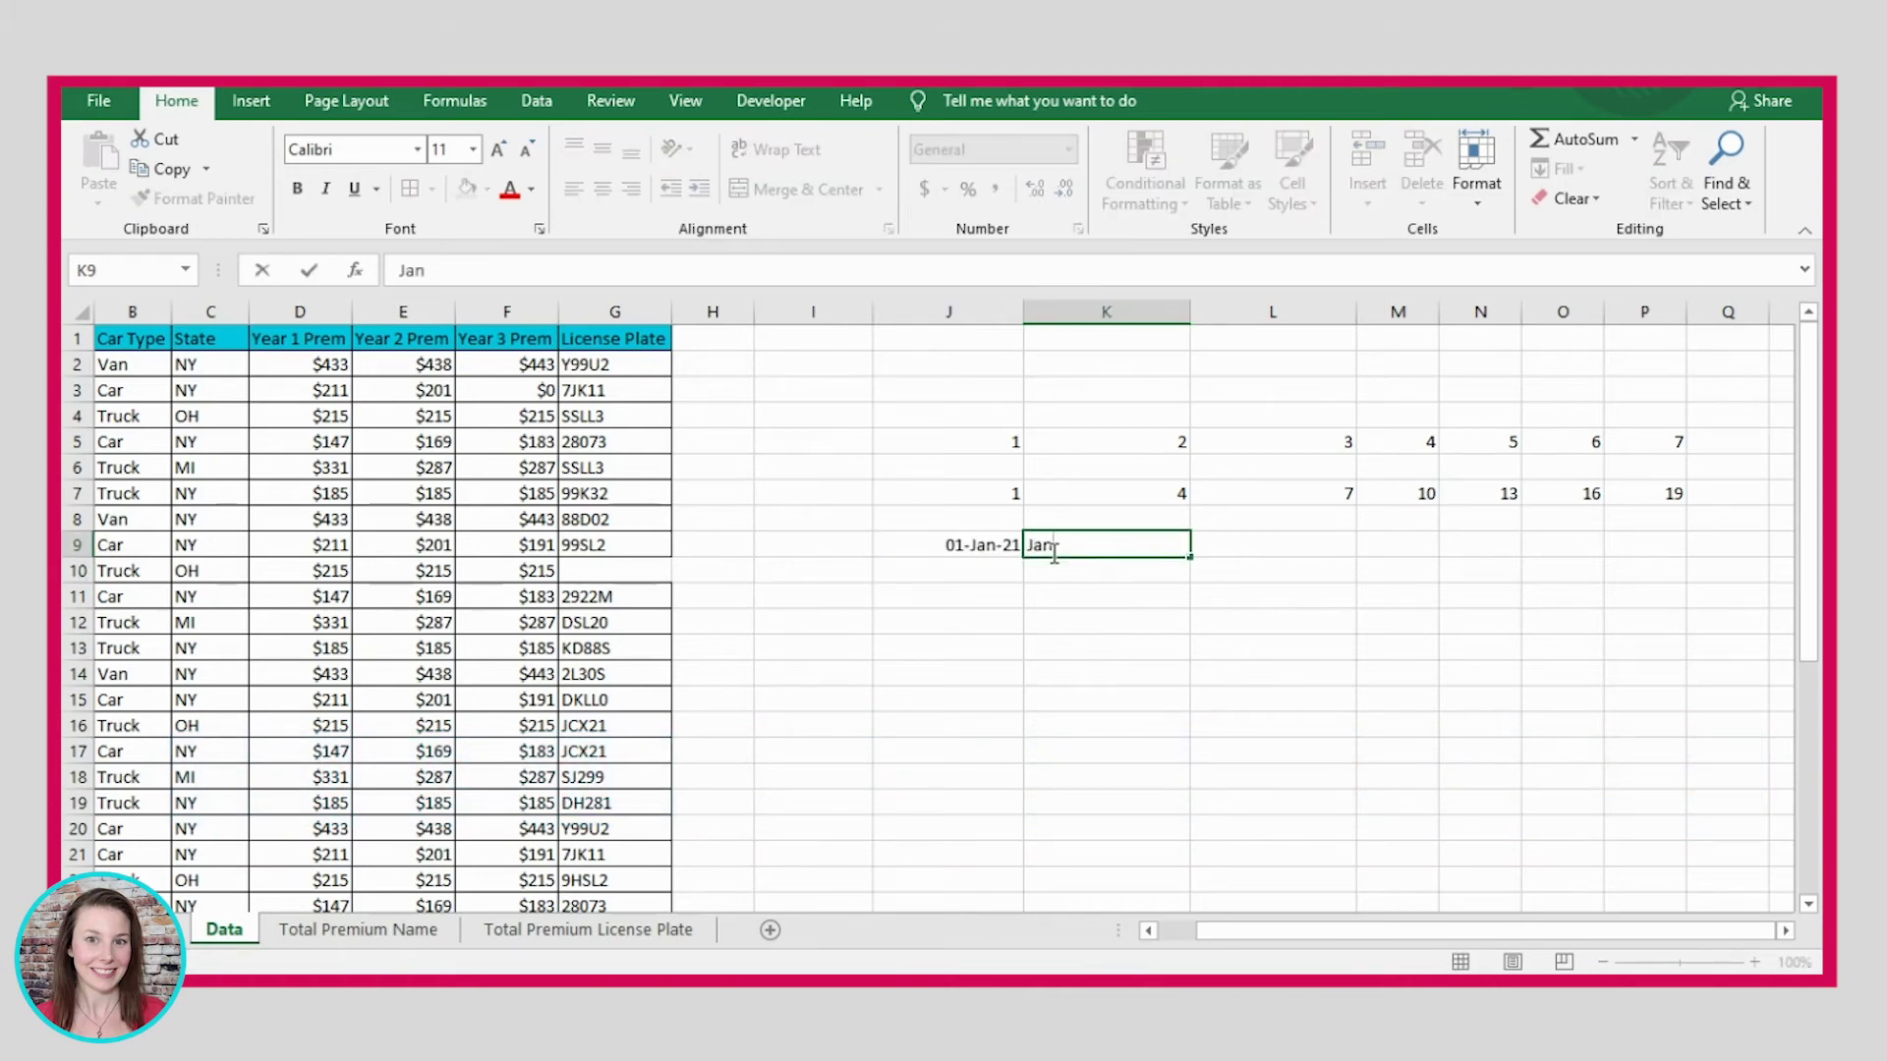
text( 3, 2021)
key(Return)
drag(986, 546, 1670, 551)
click(1277, 547)
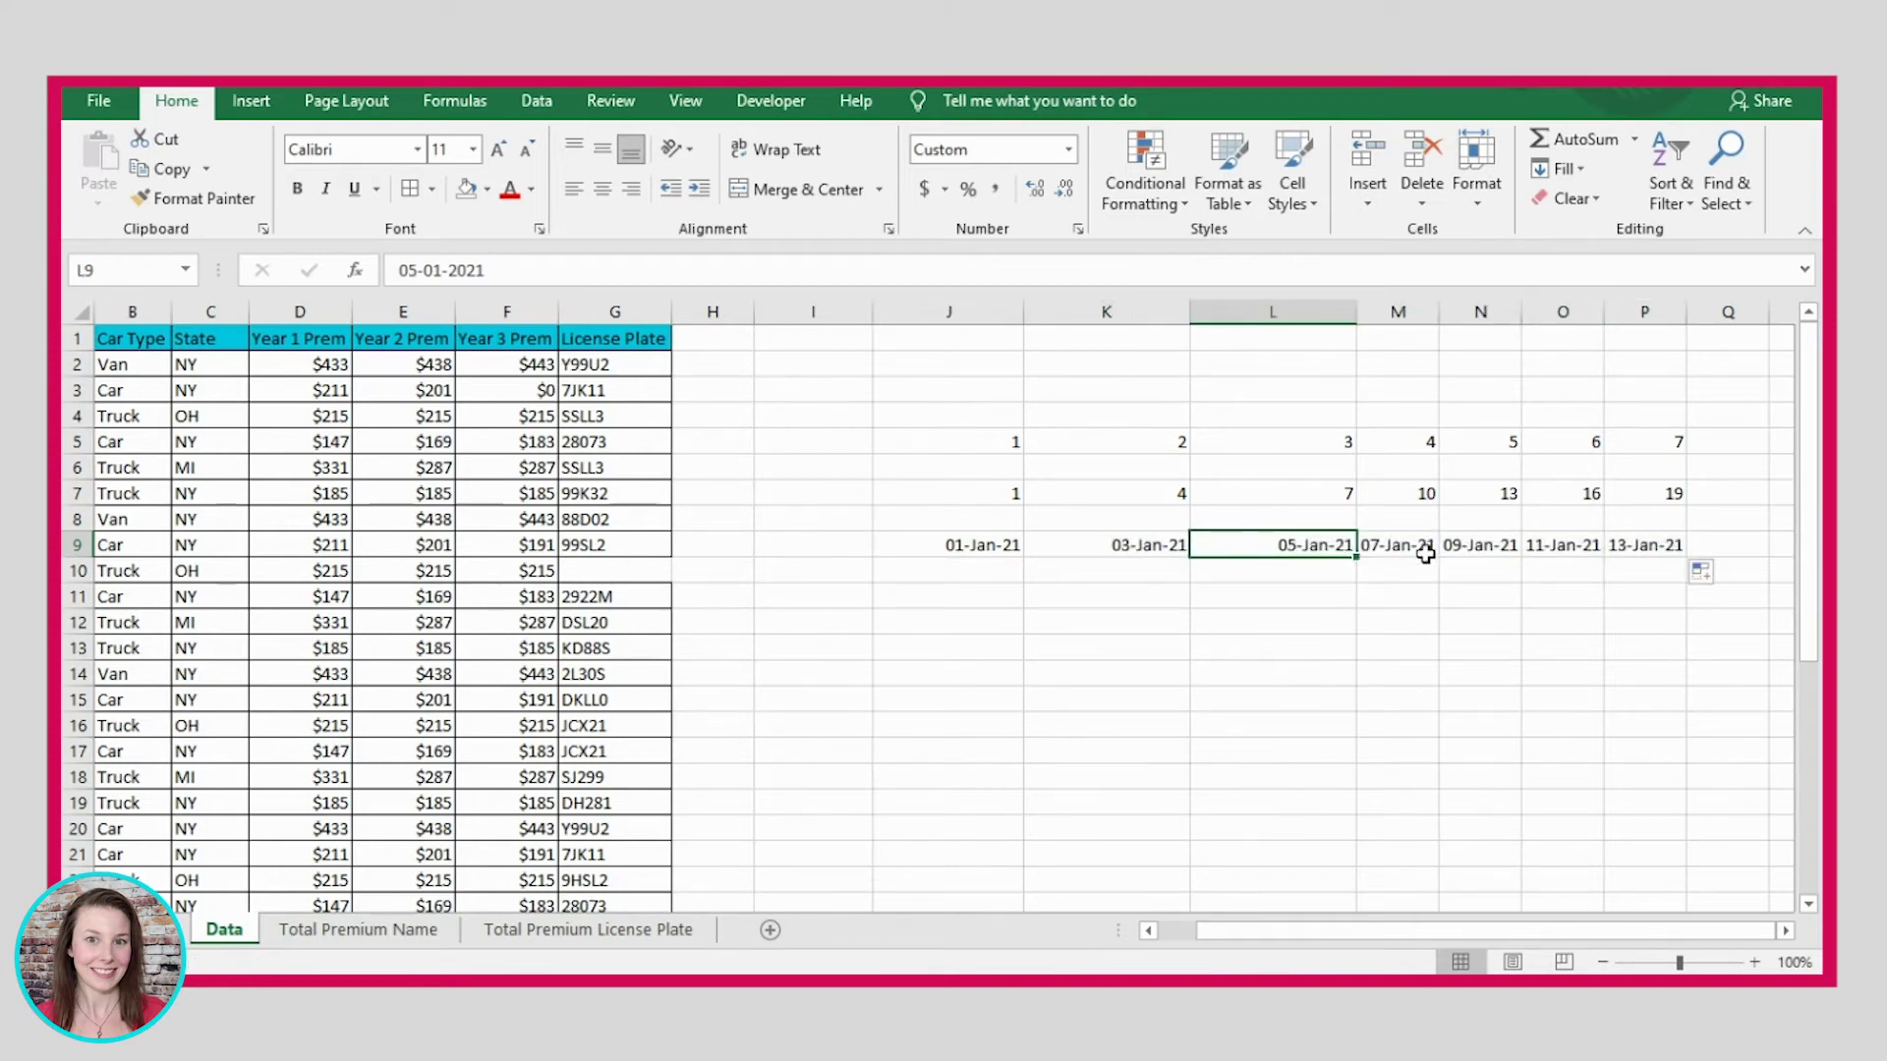
click(1420, 548)
click(1469, 550)
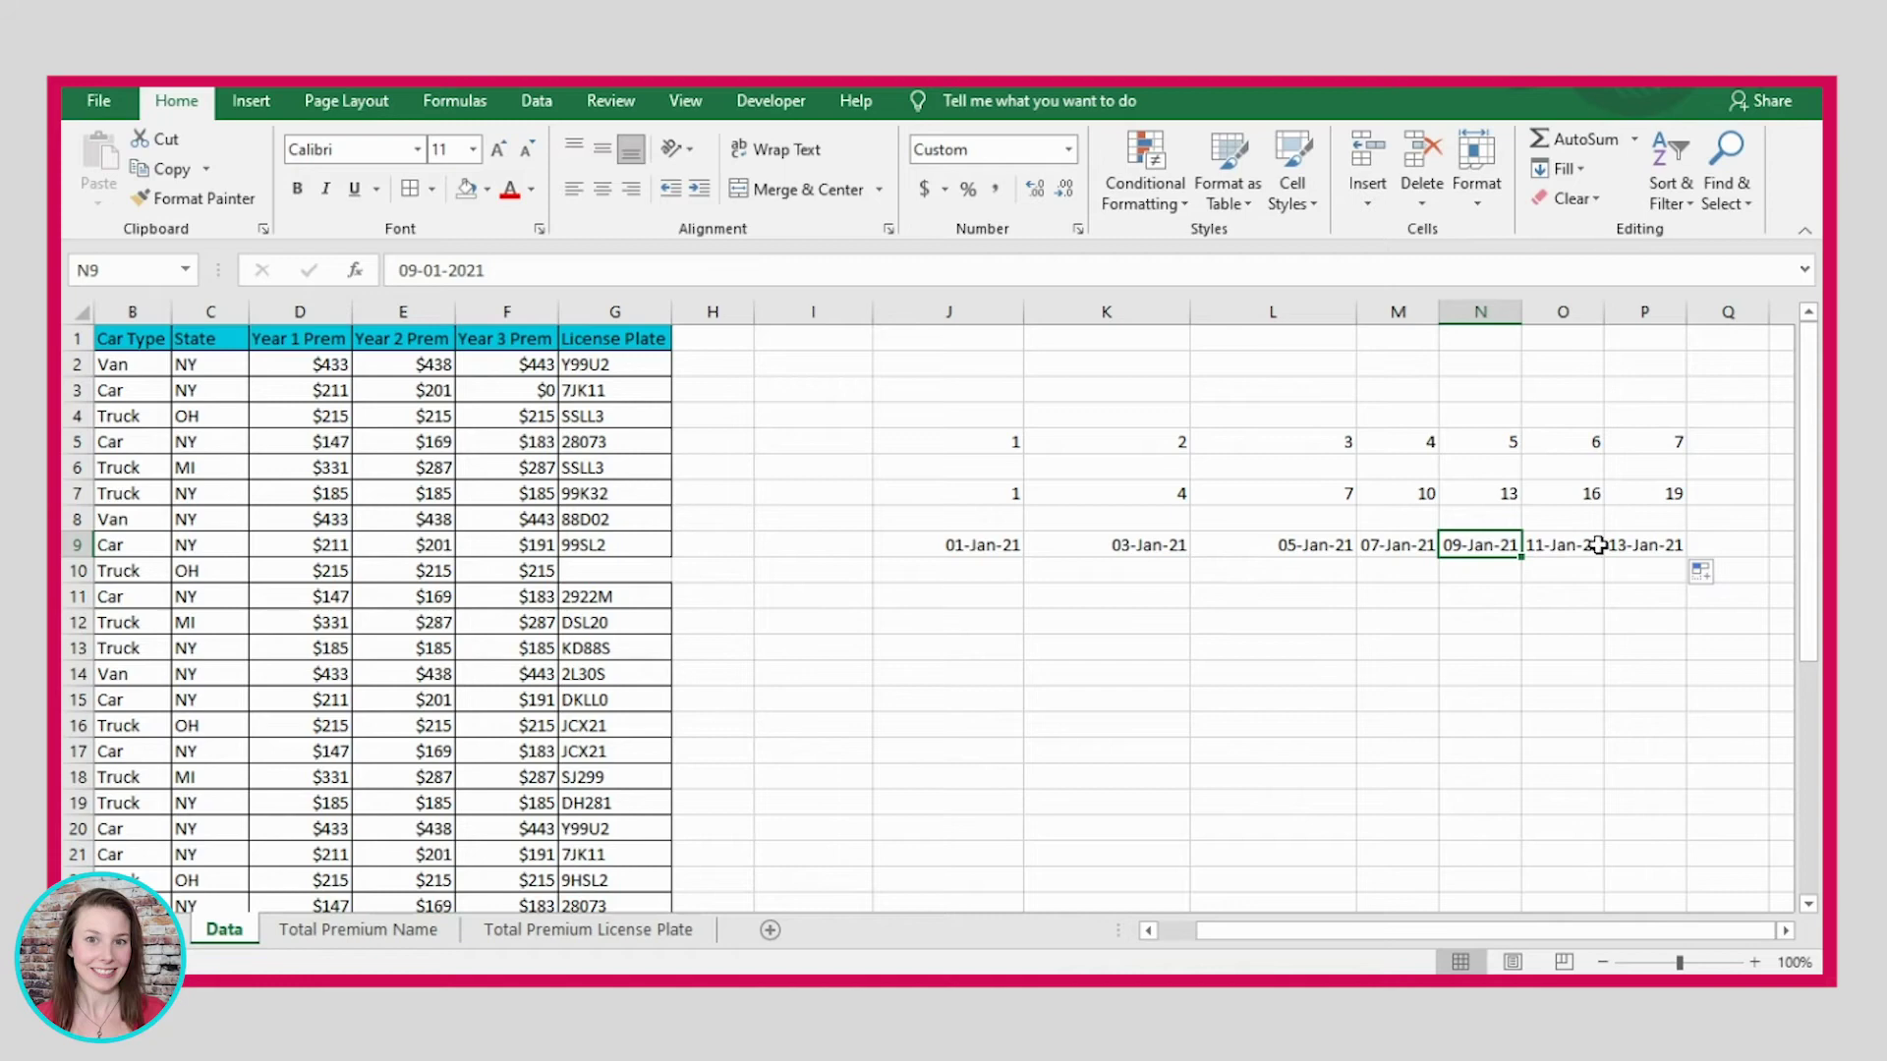
click(956, 596)
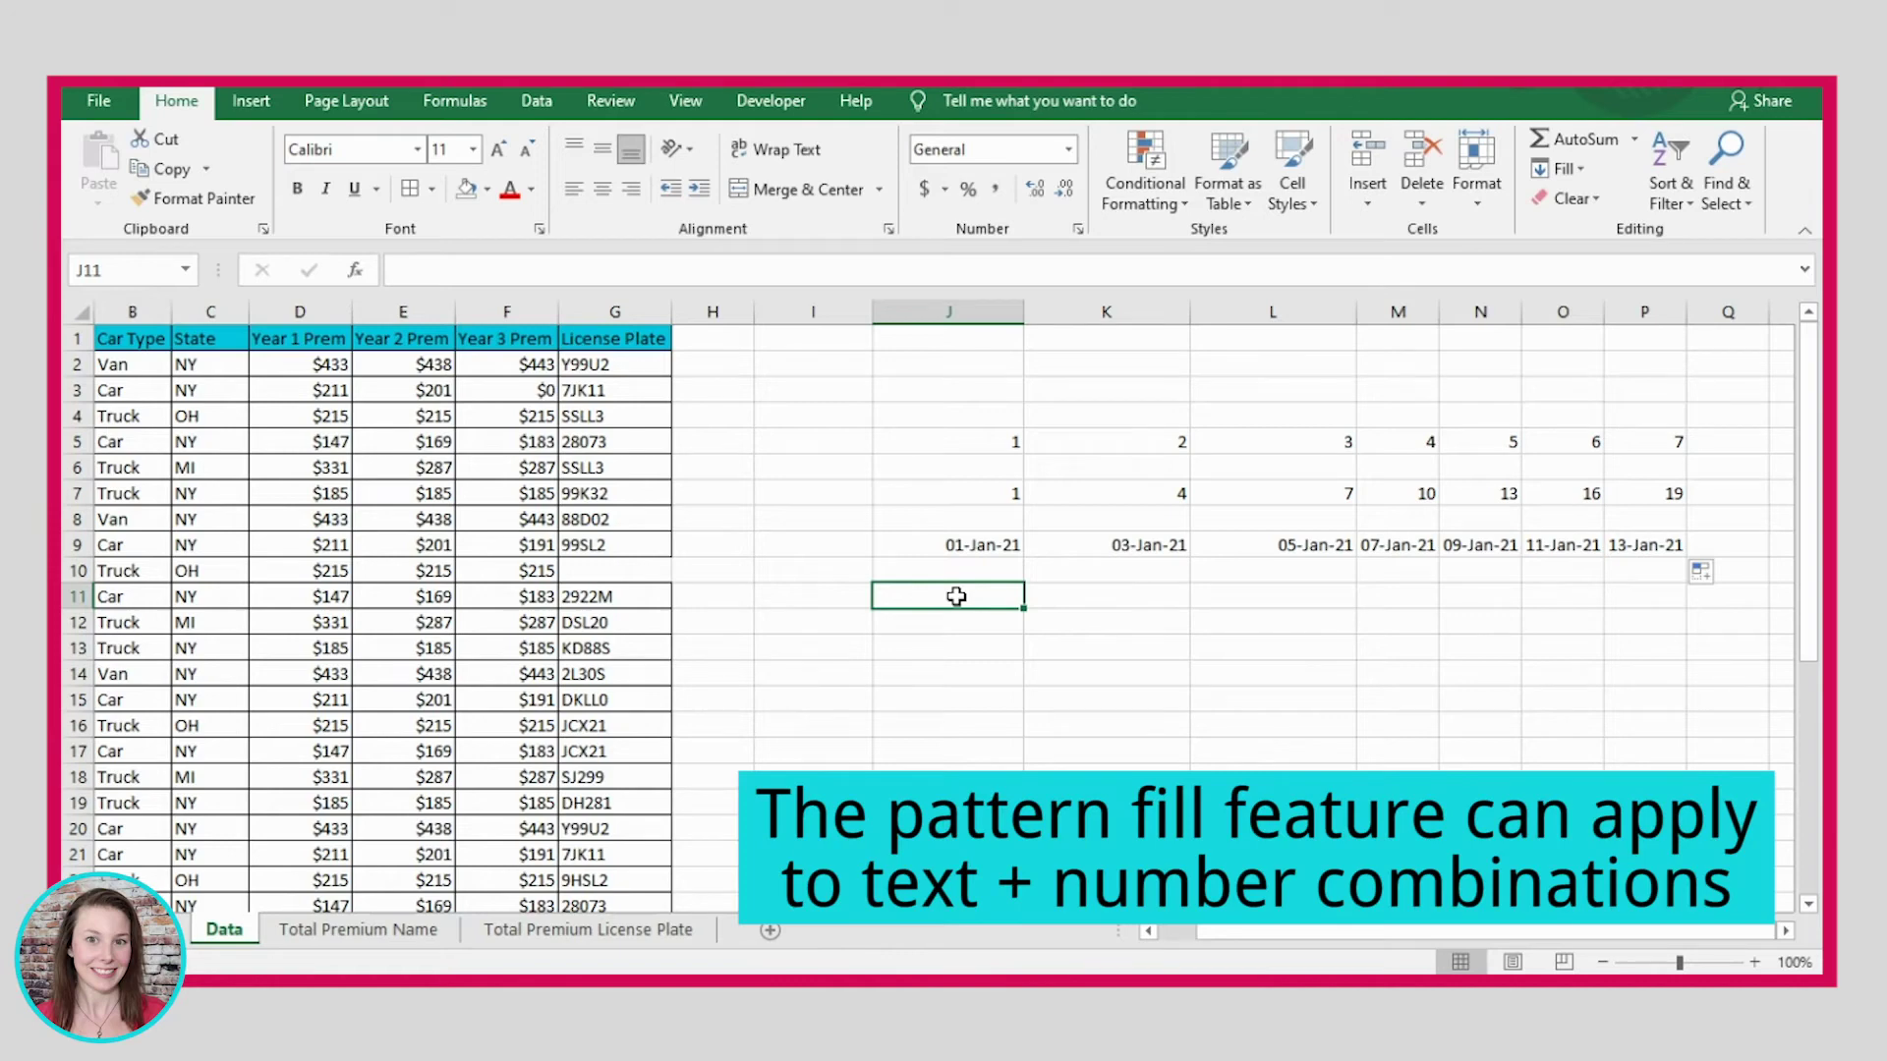
Step: Enter Month 1 and Month 2 in J11:K11 and extend the labels to Month 7 in P11
text(Mo)
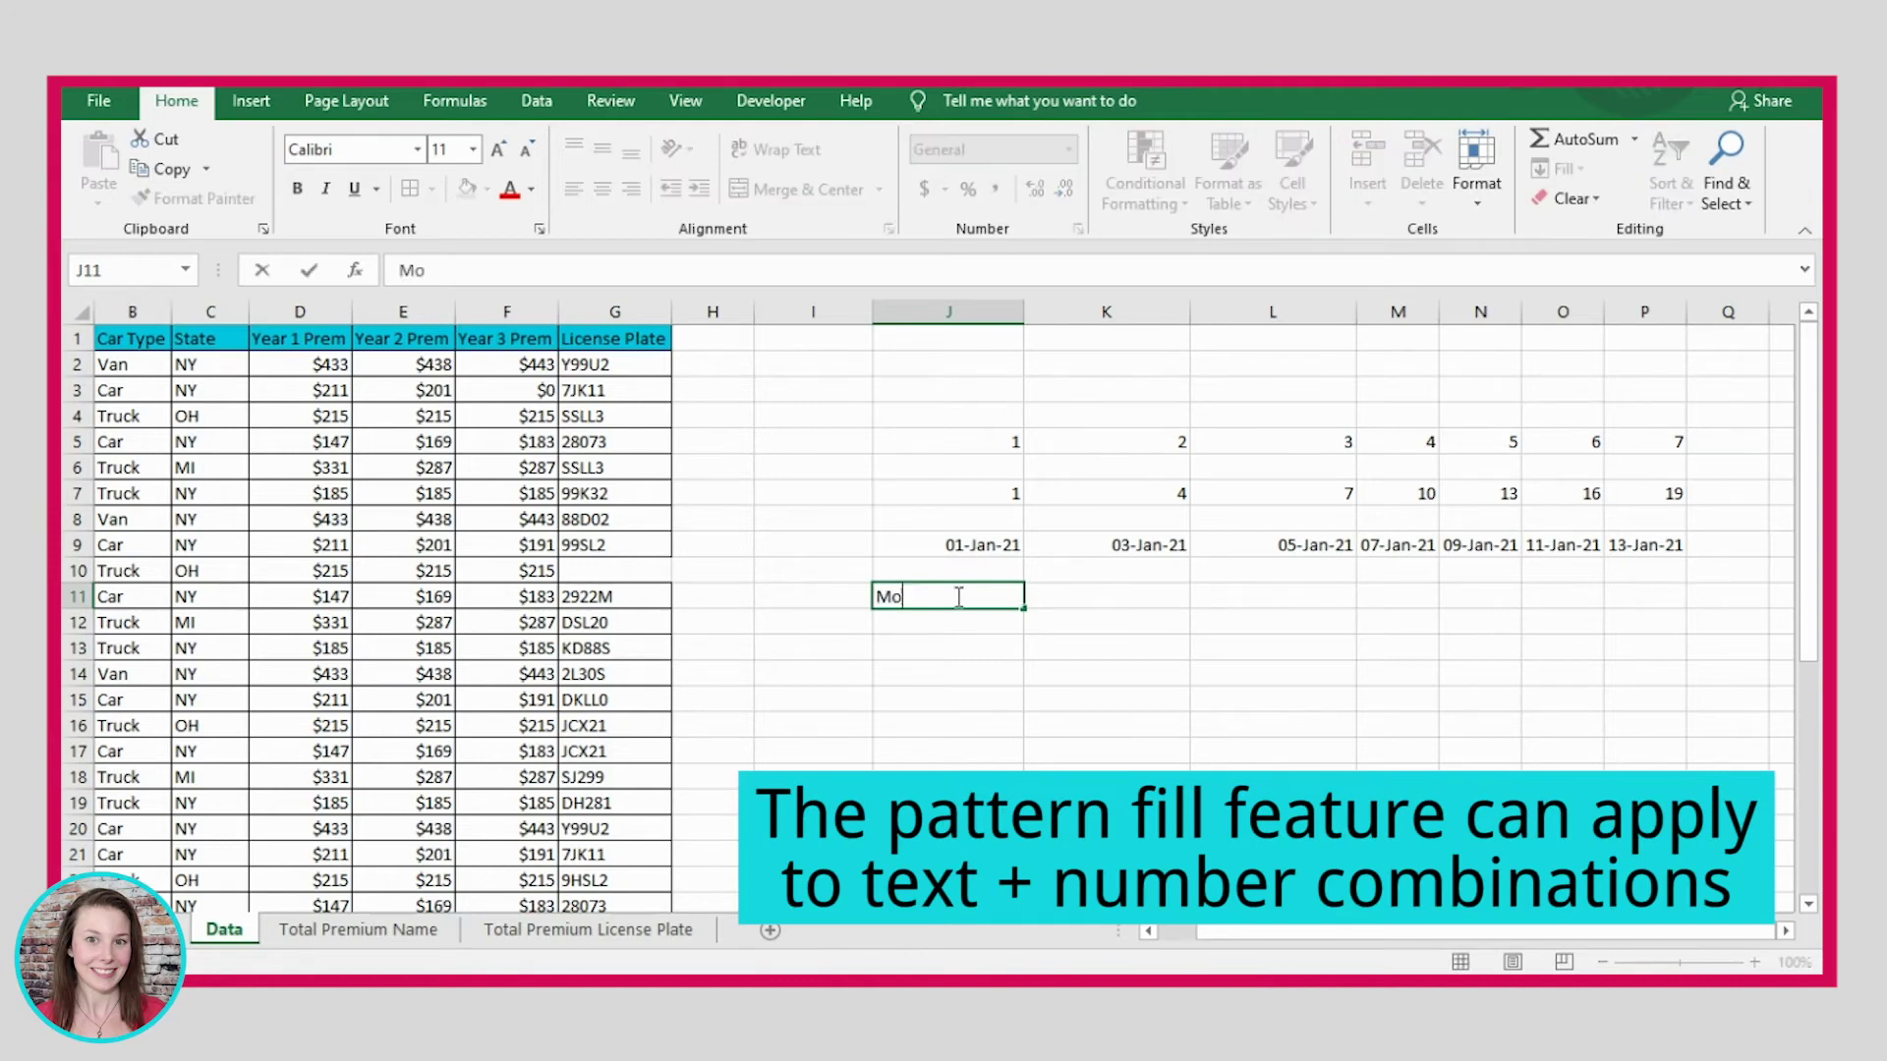
text(nth 1)
key(Tab)
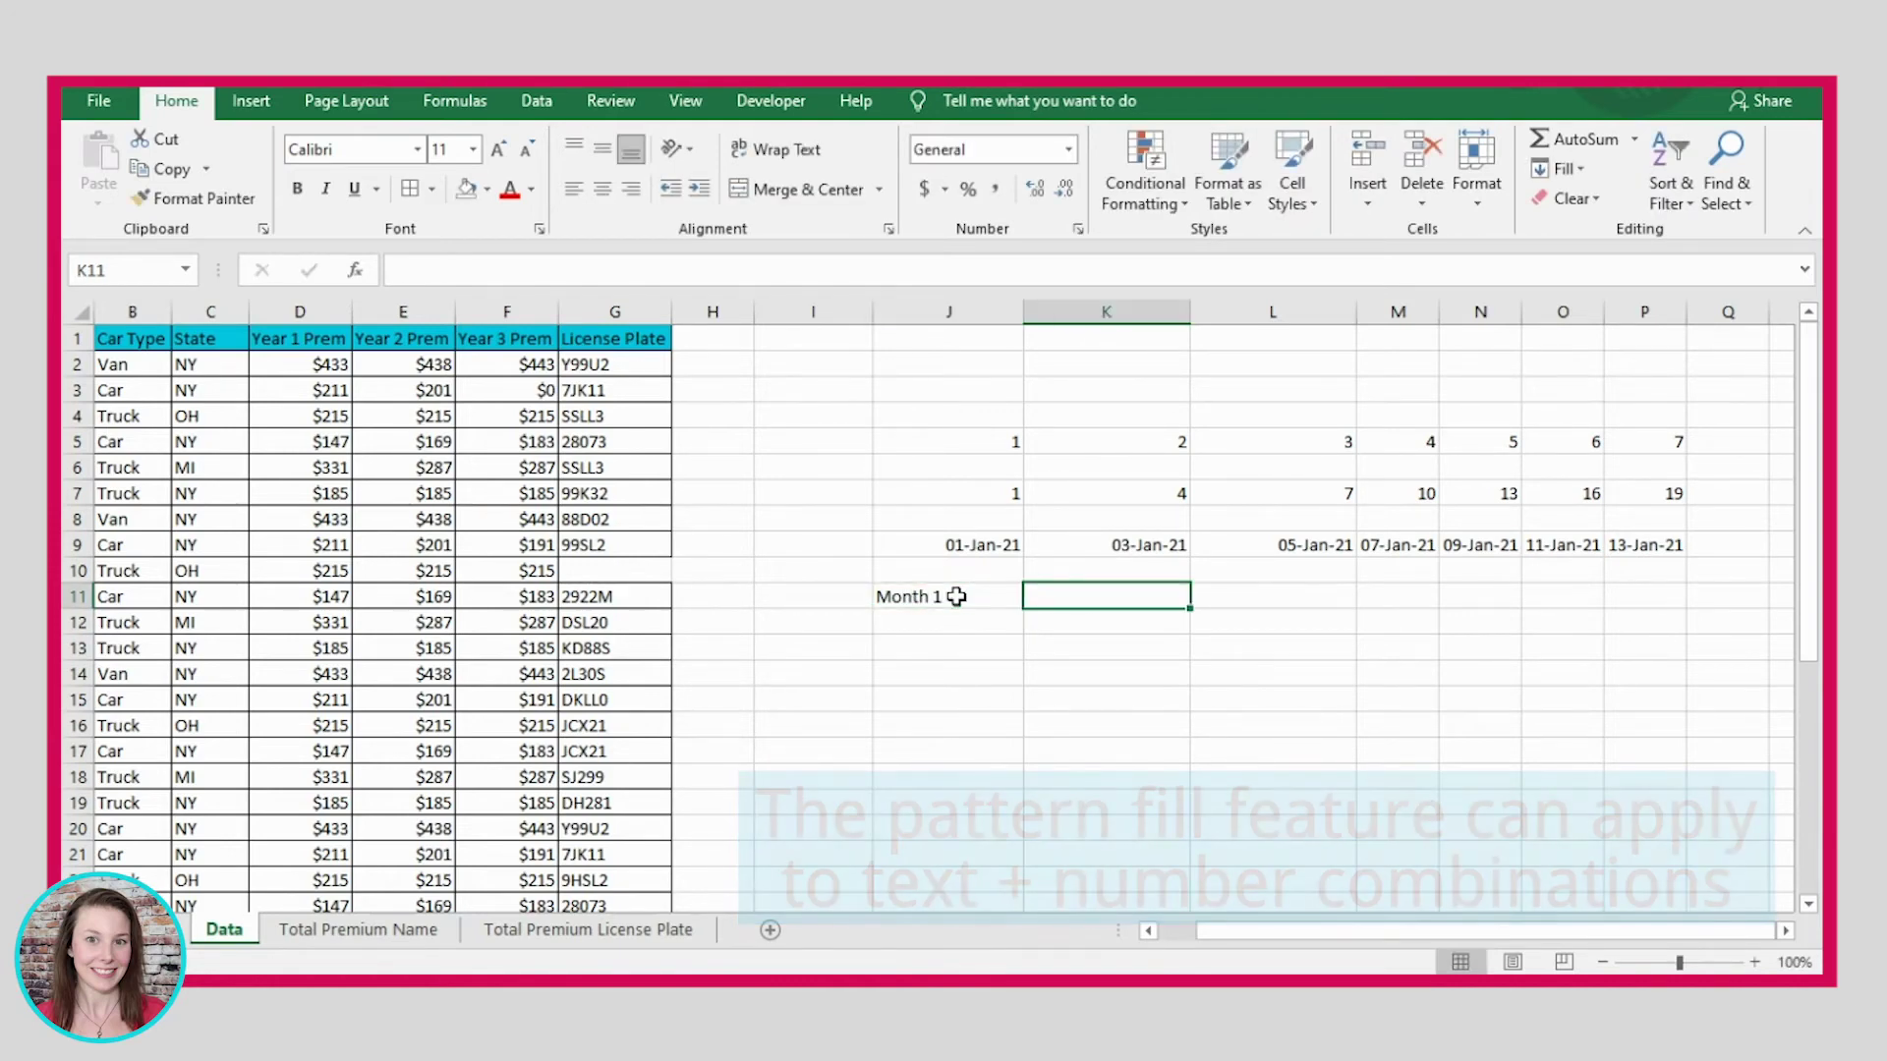
text(Month 2)
key(Return)
drag(956, 596, 1079, 596)
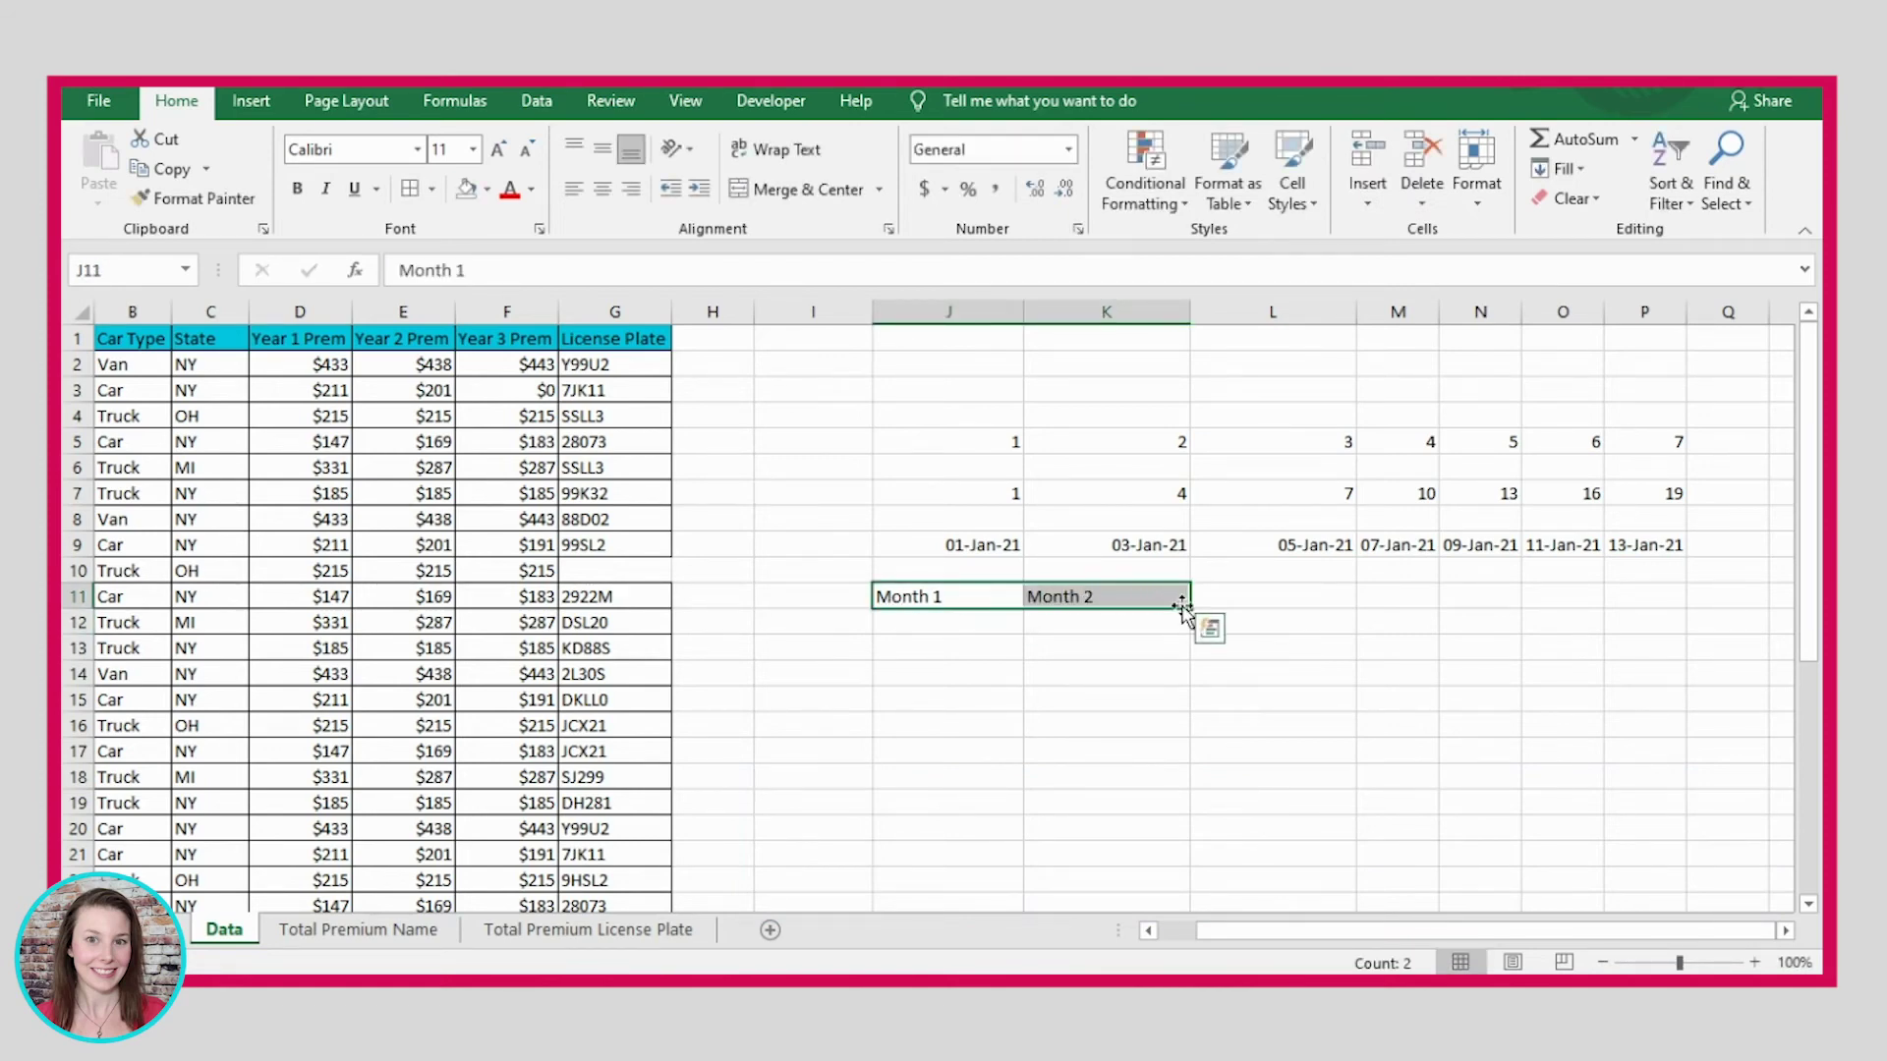
drag(1268, 607, 1682, 604)
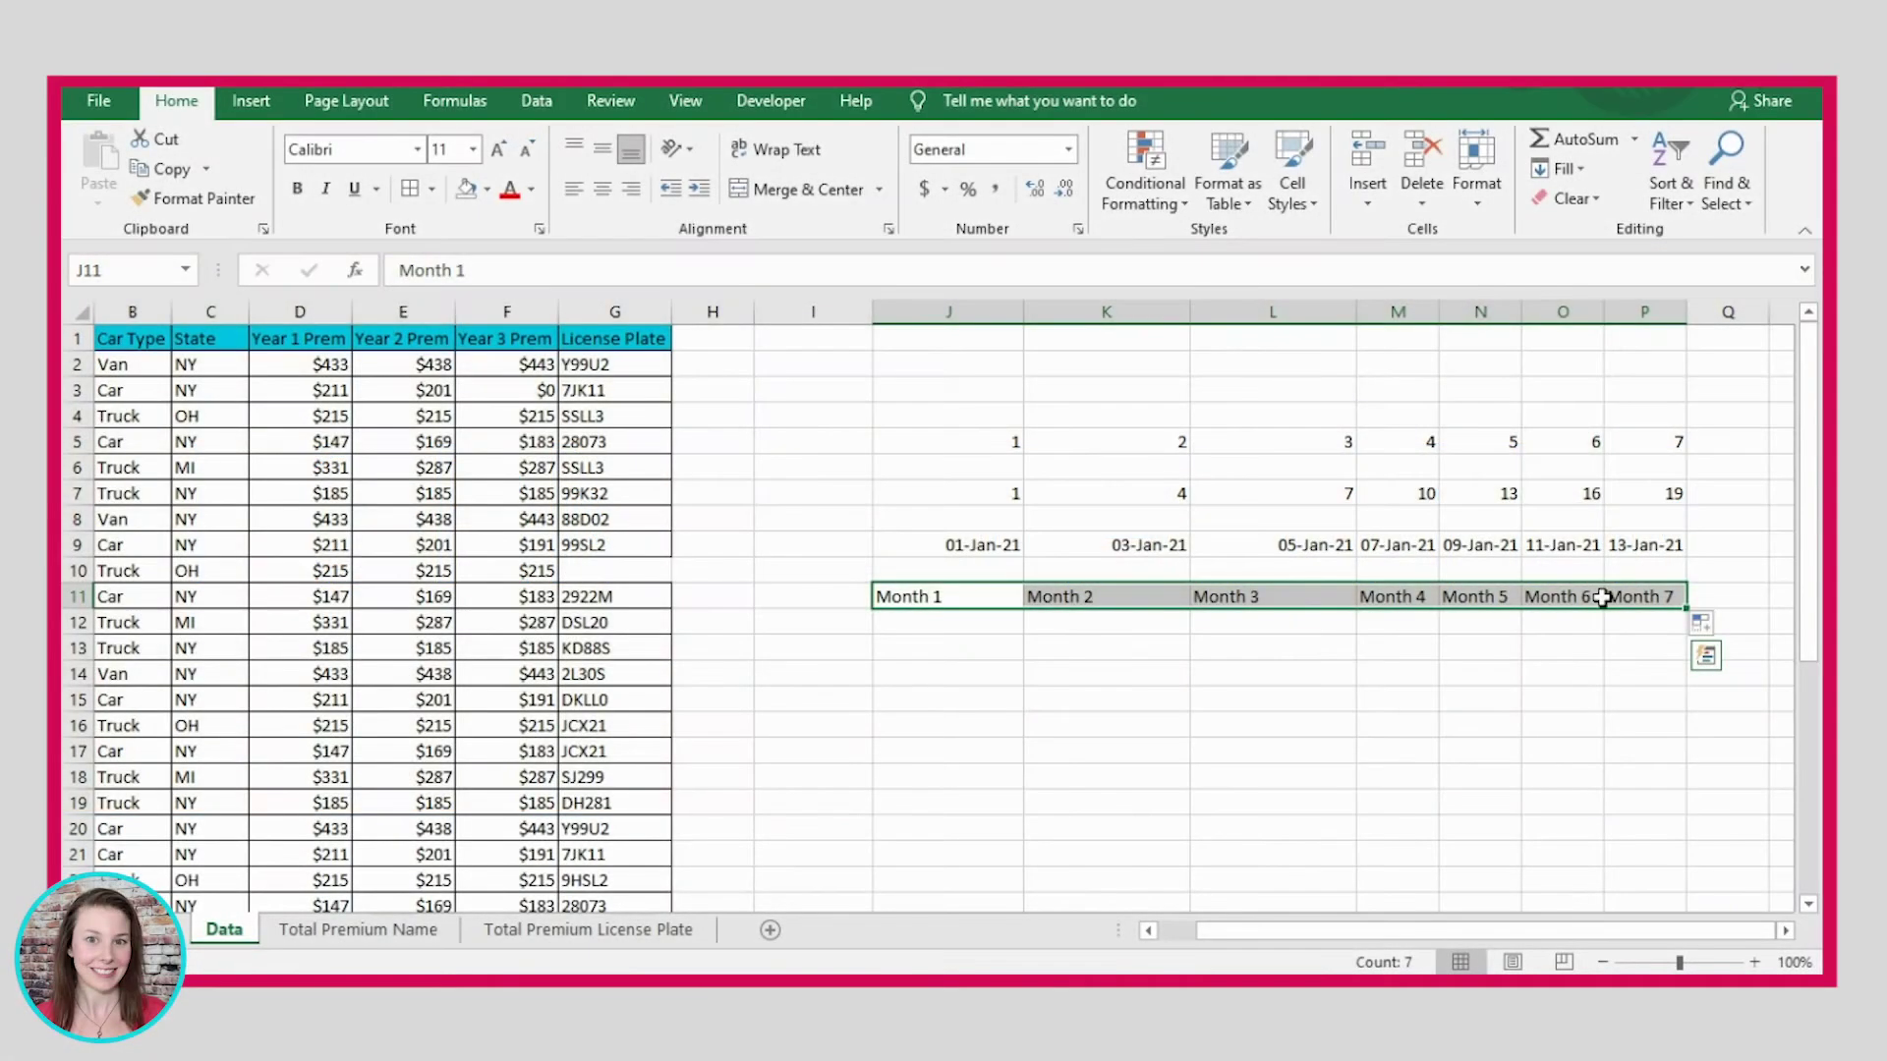
click(873, 643)
drag(905, 596, 1646, 603)
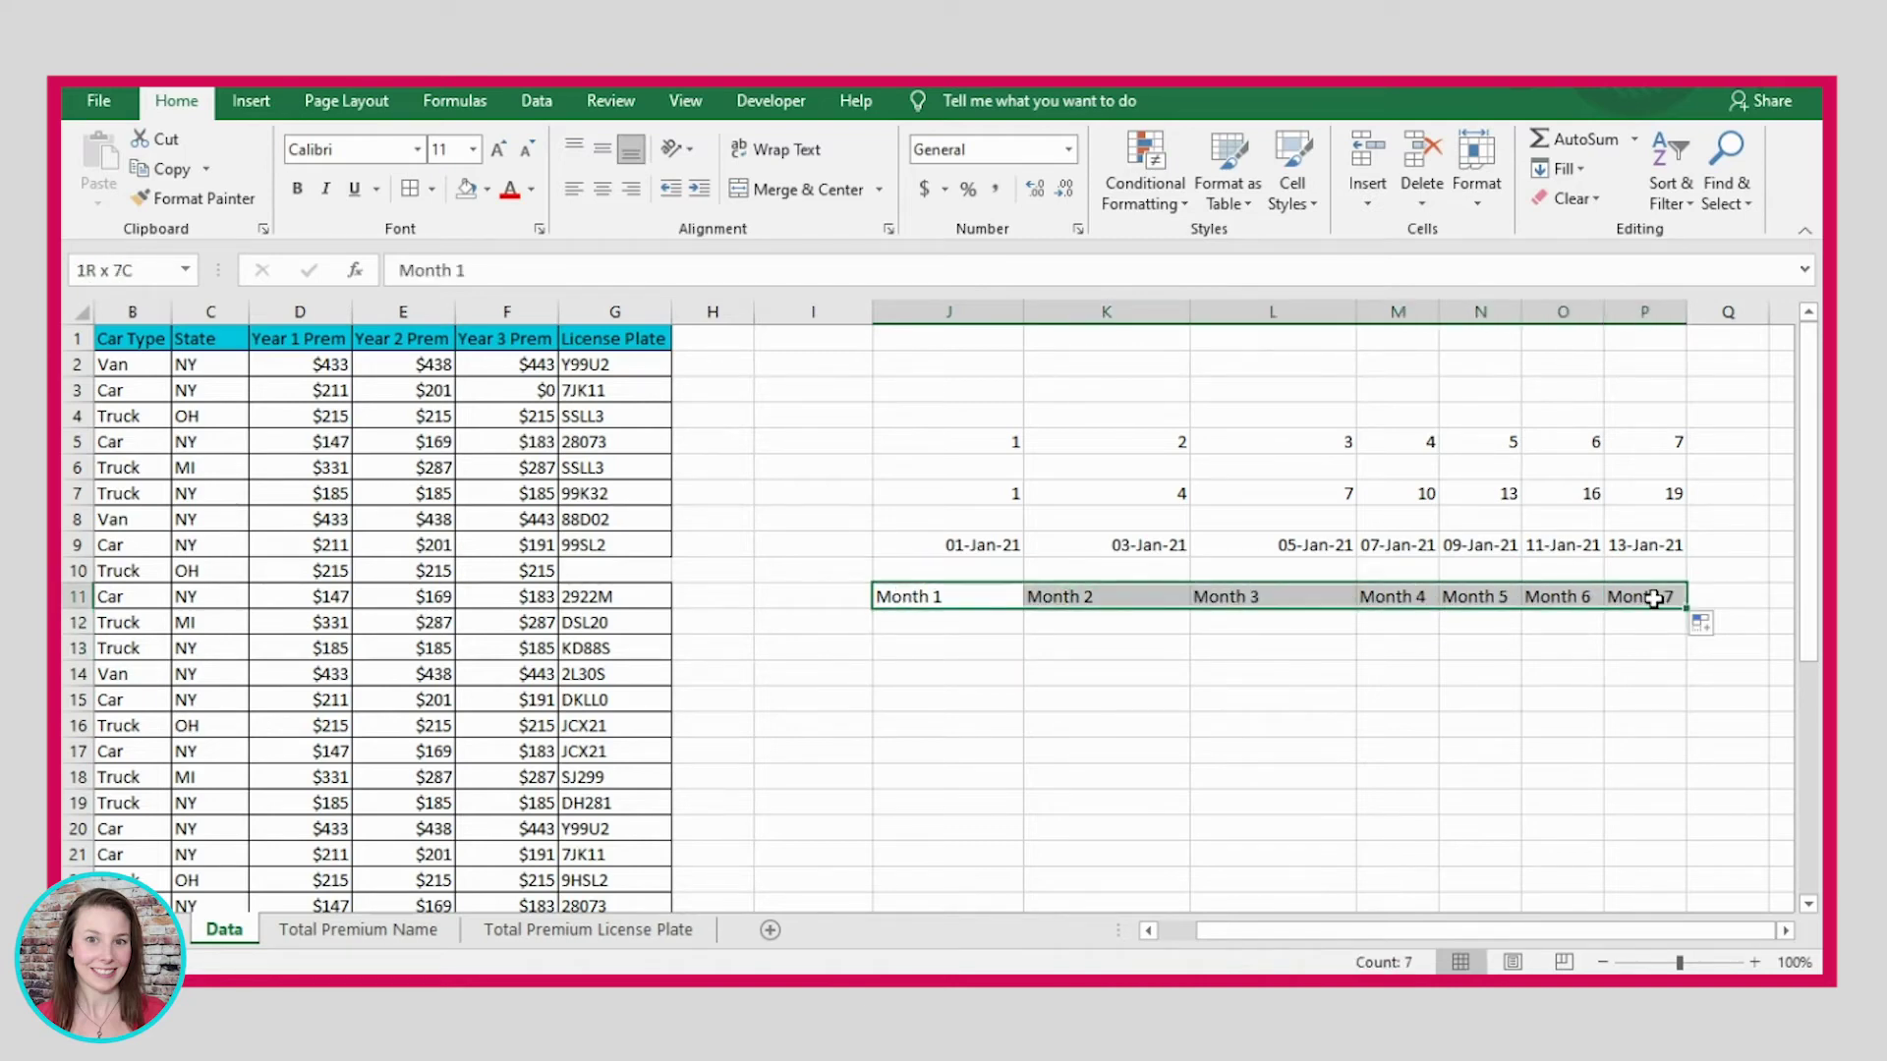
click(1105, 661)
click(914, 619)
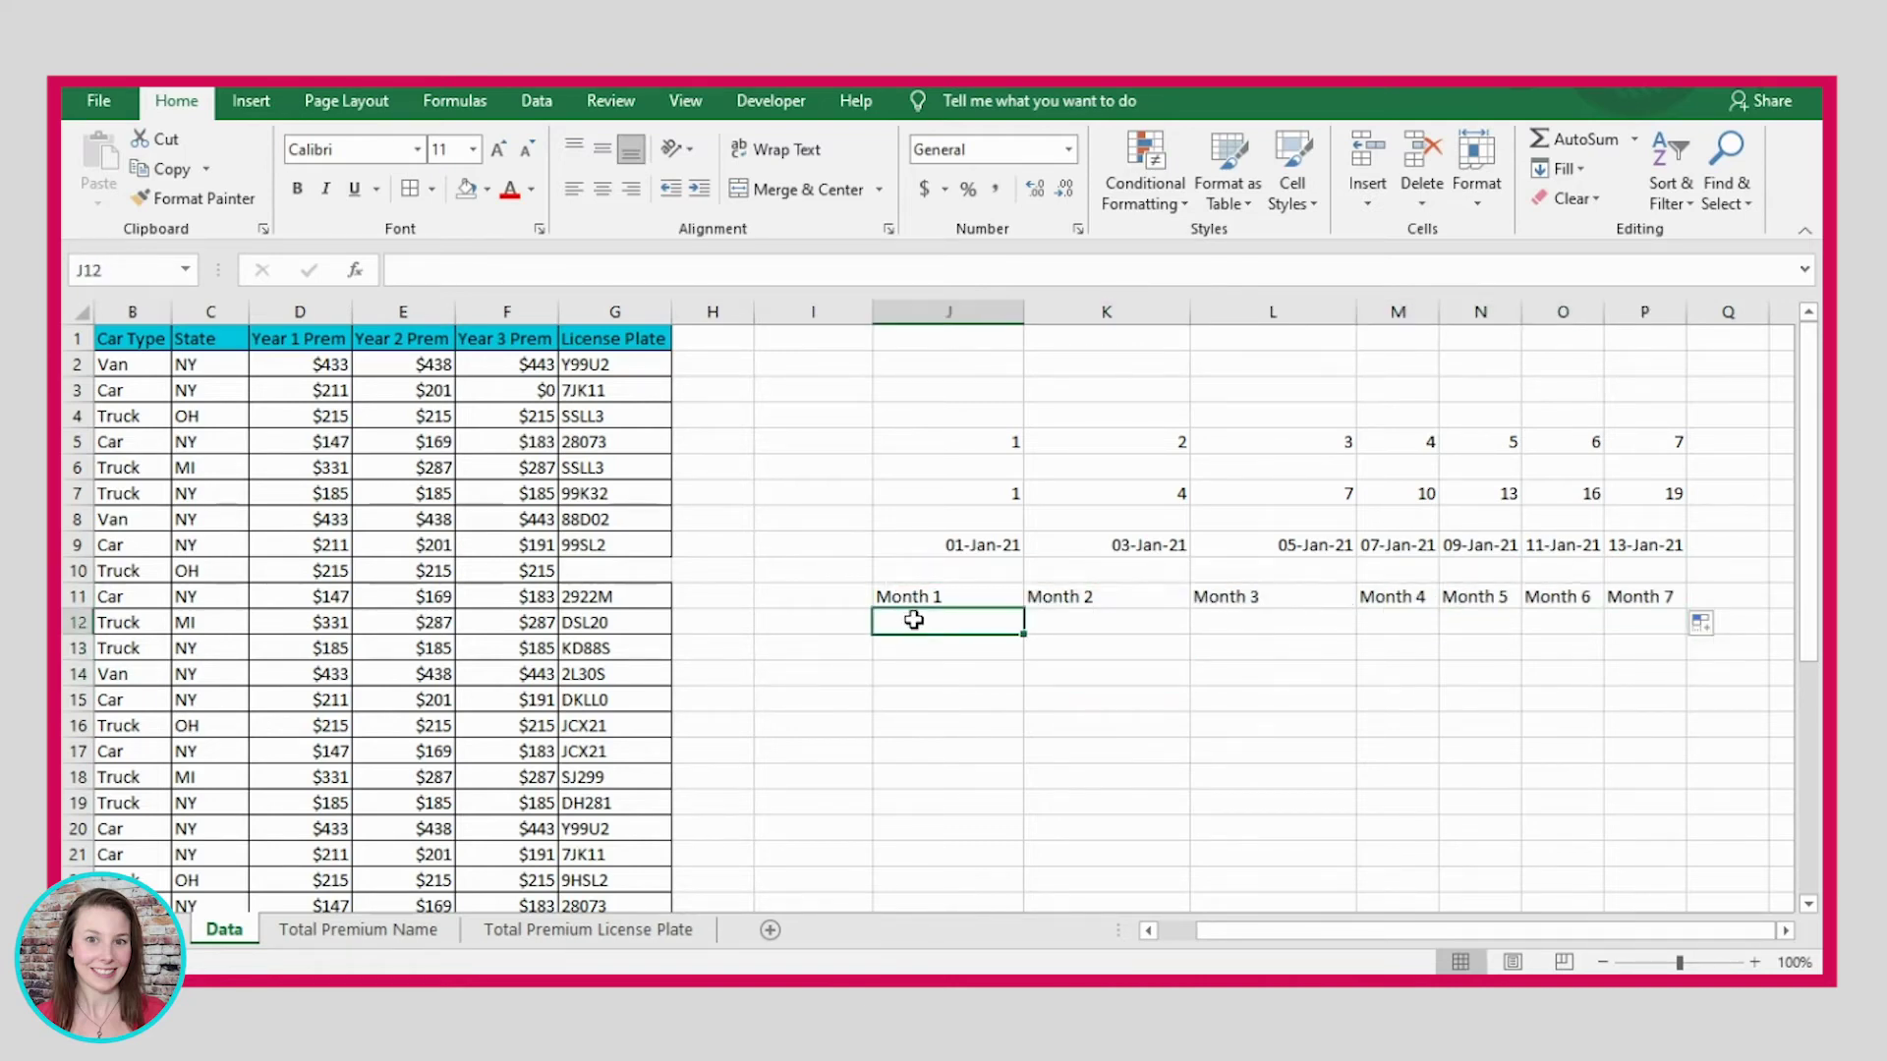
Step: Enter 'Data' in J12:J14 and fill it across to column P
text(Date)
key(Return)
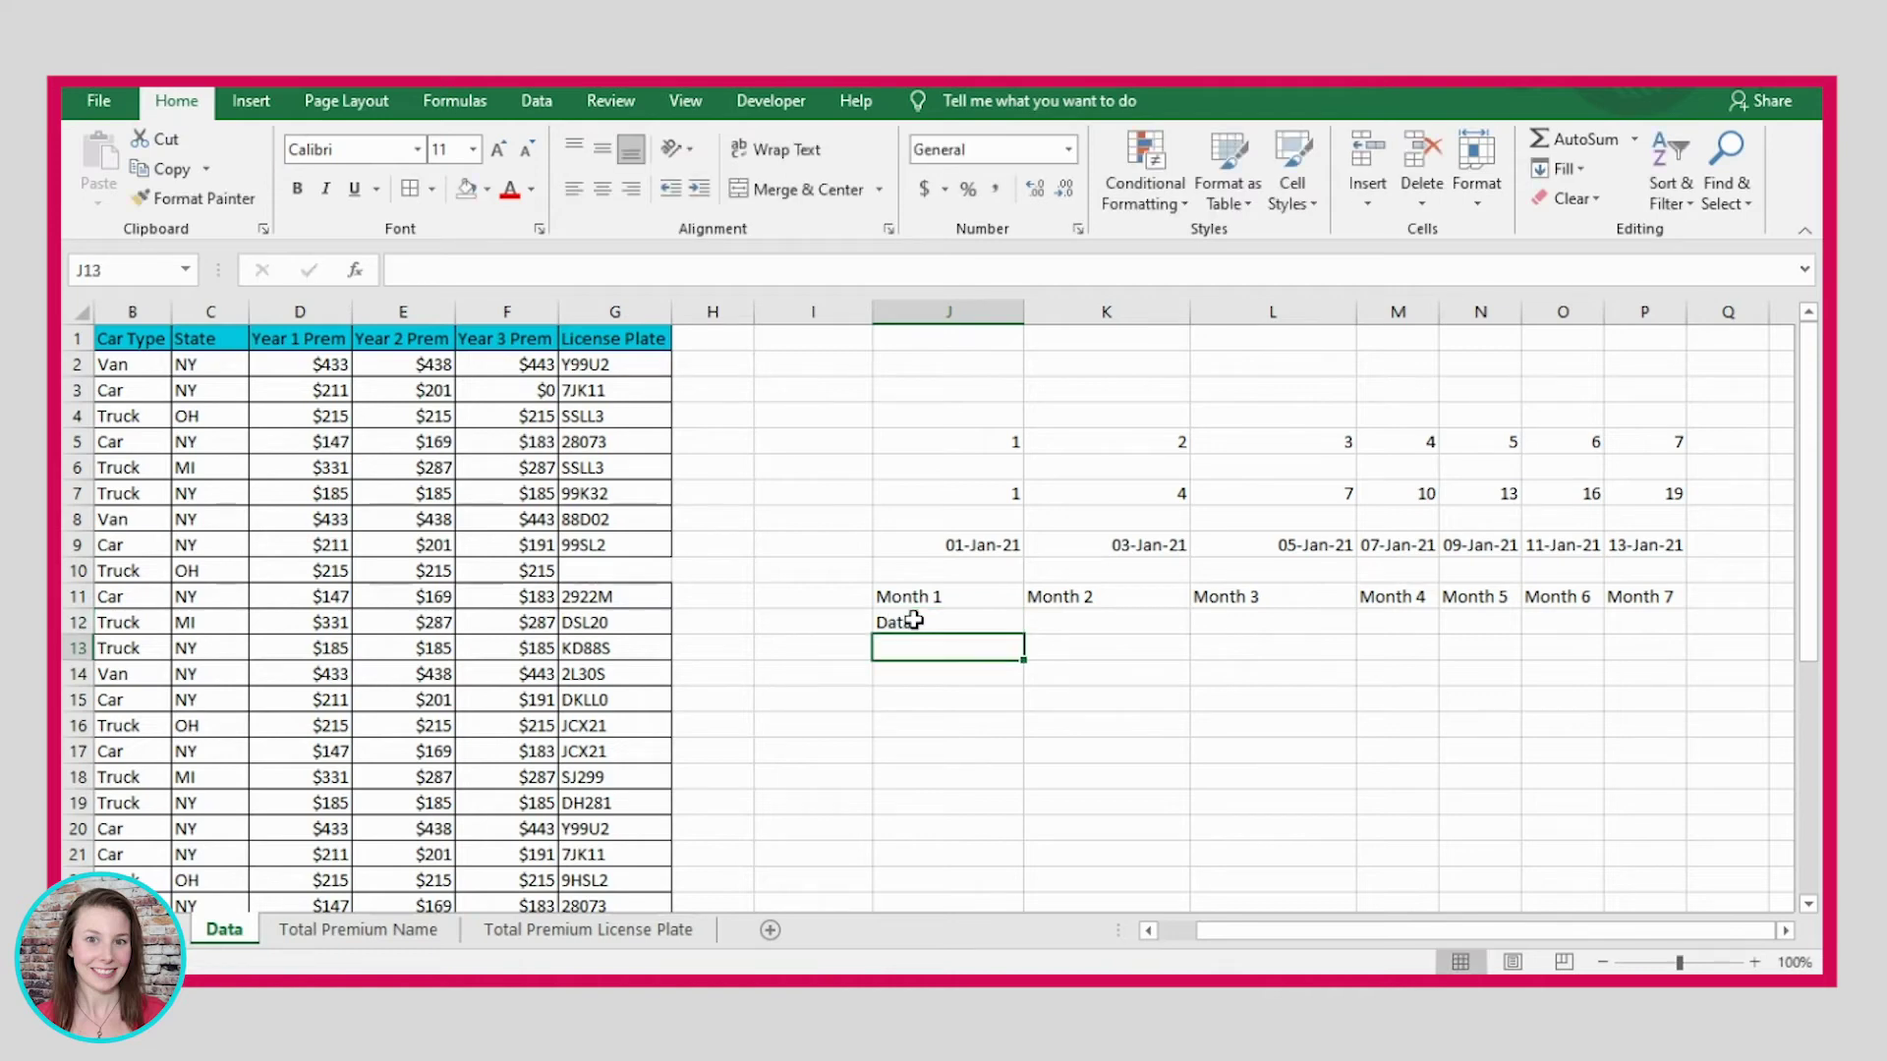
text(Data)
key(Return)
text(Data)
key(Return)
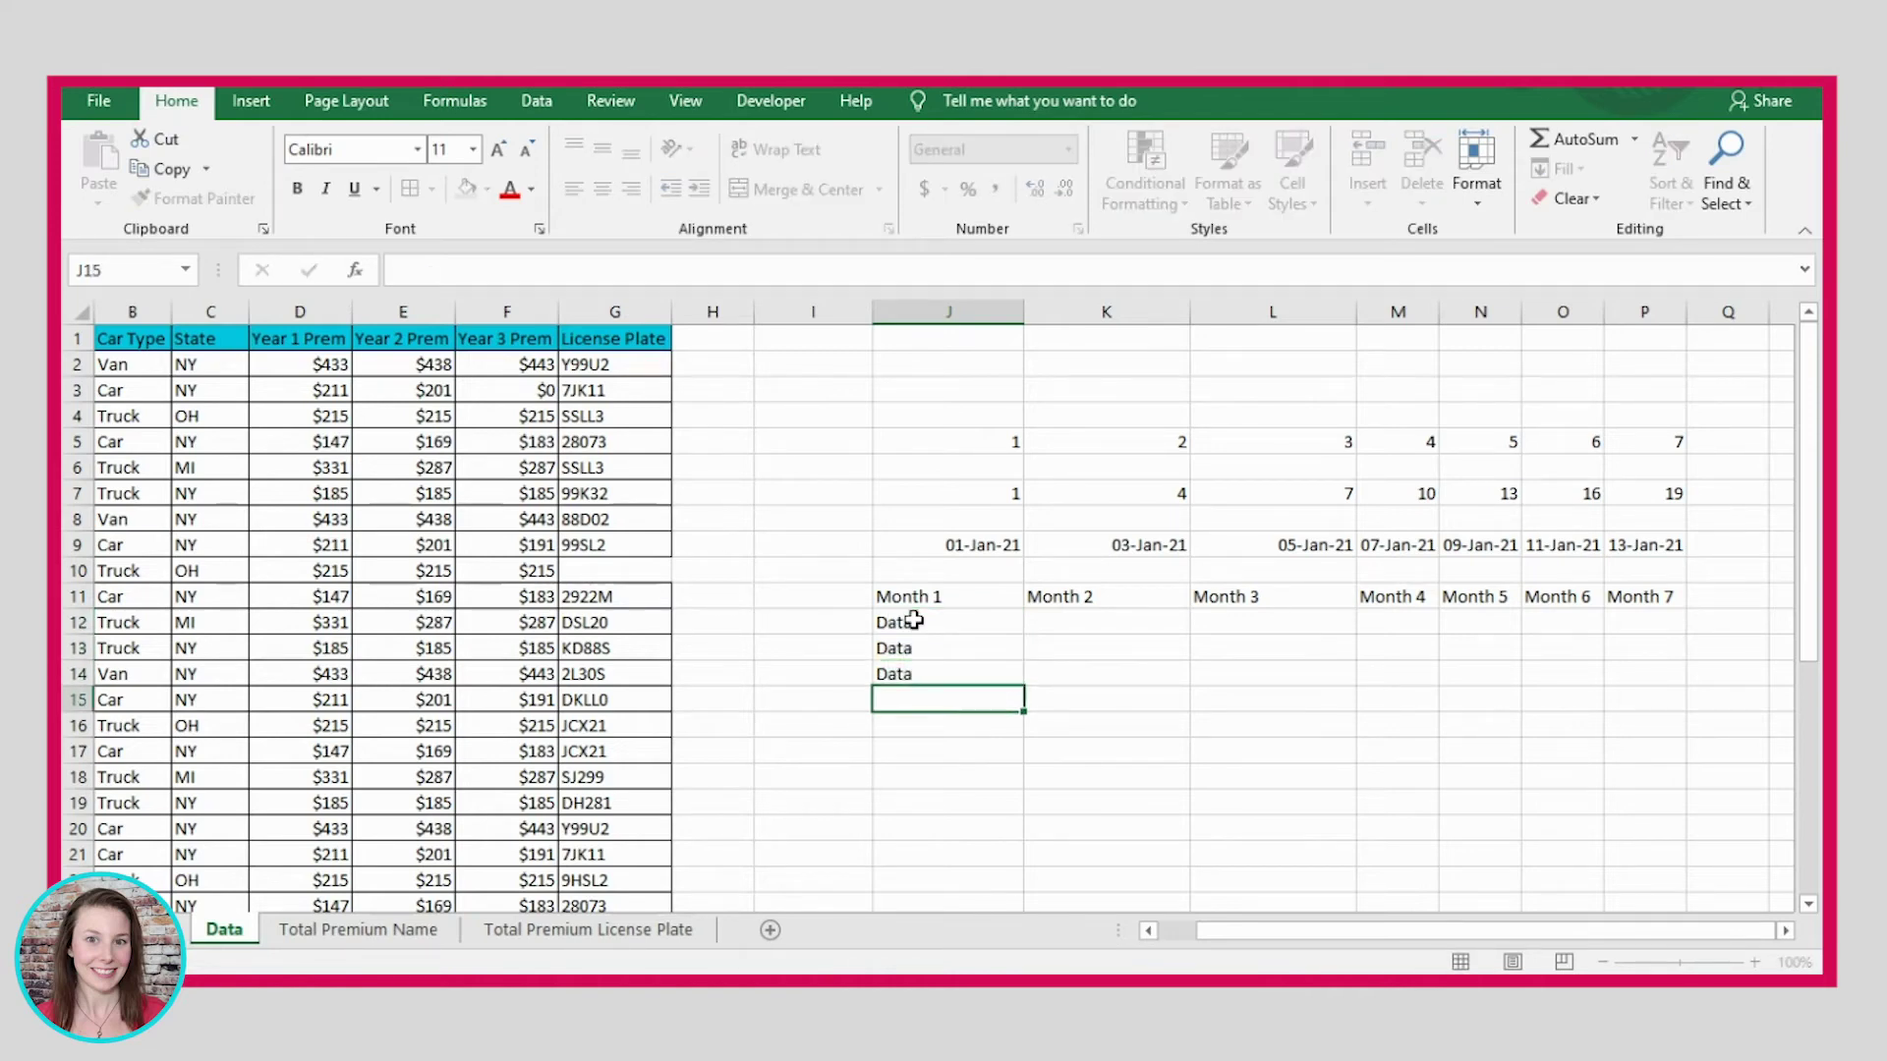
drag(914, 620, 1719, 680)
click(1106, 776)
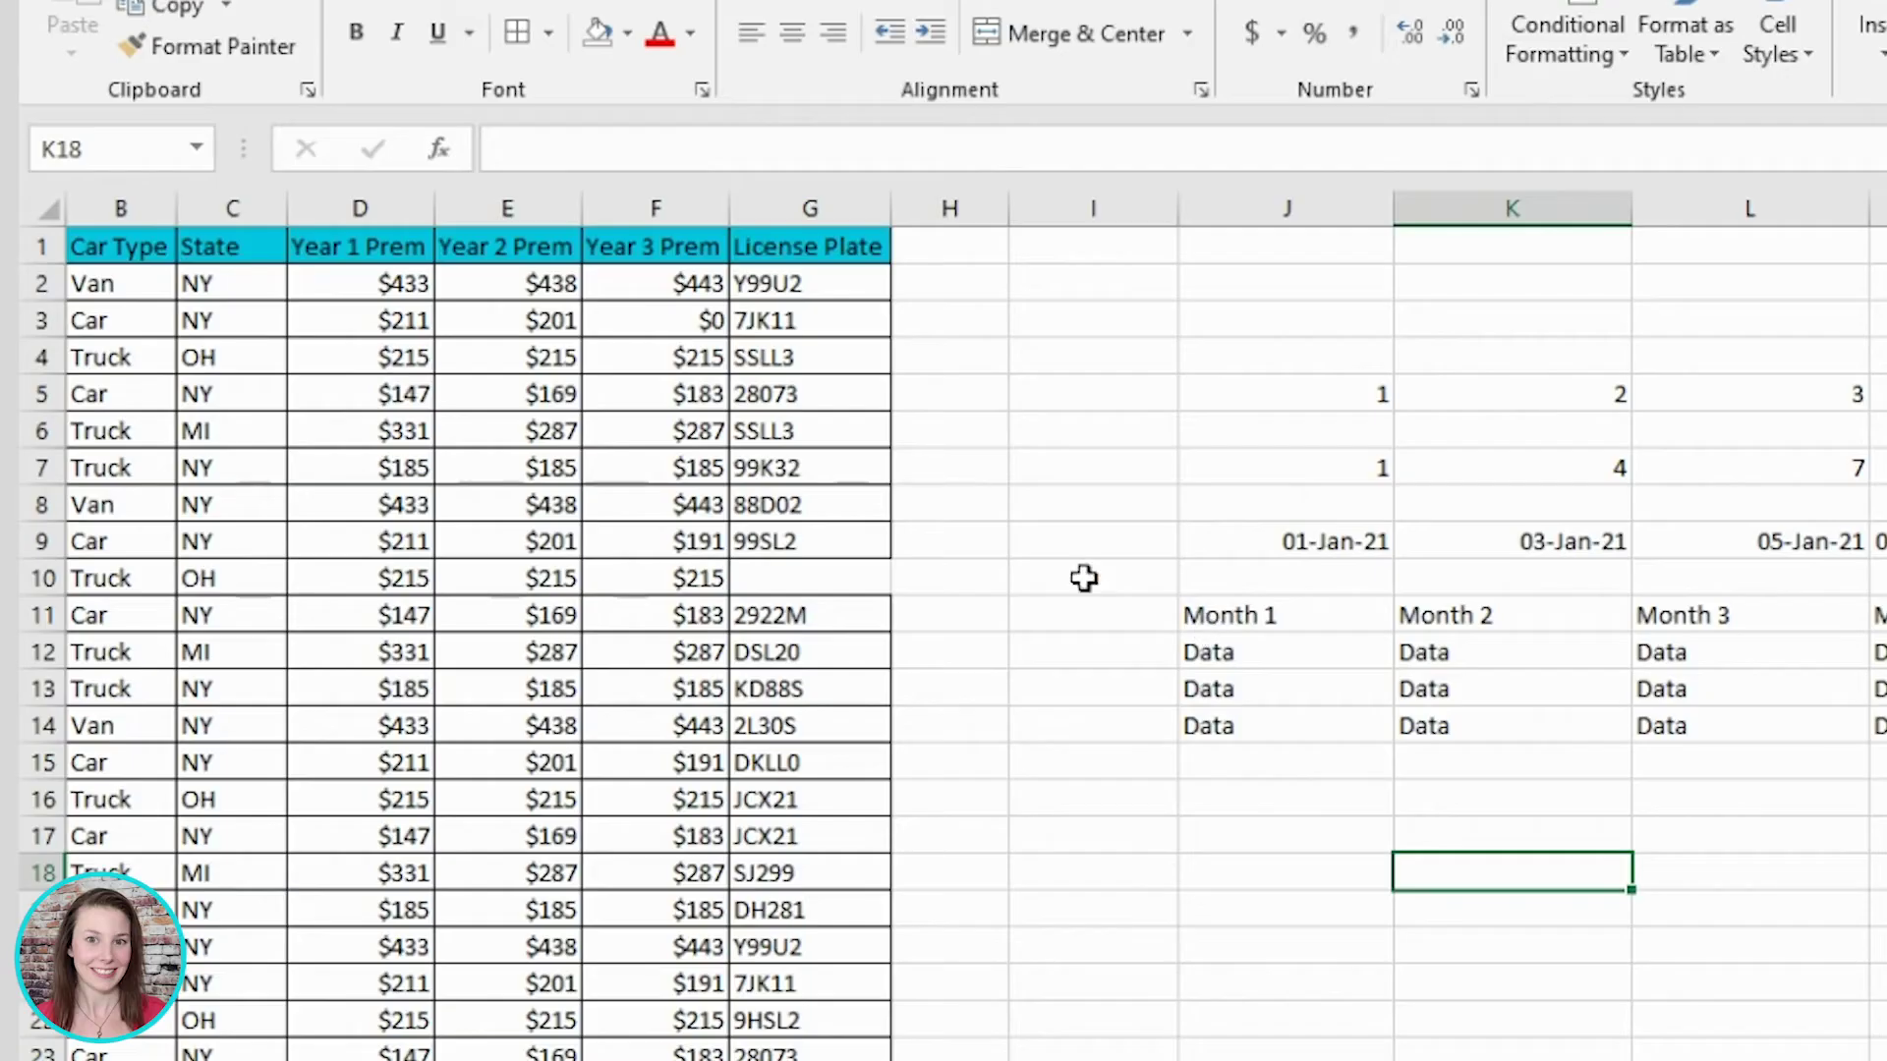
Step: Make the table header row B1:G1 bold
click(91, 239)
drag(91, 238, 854, 239)
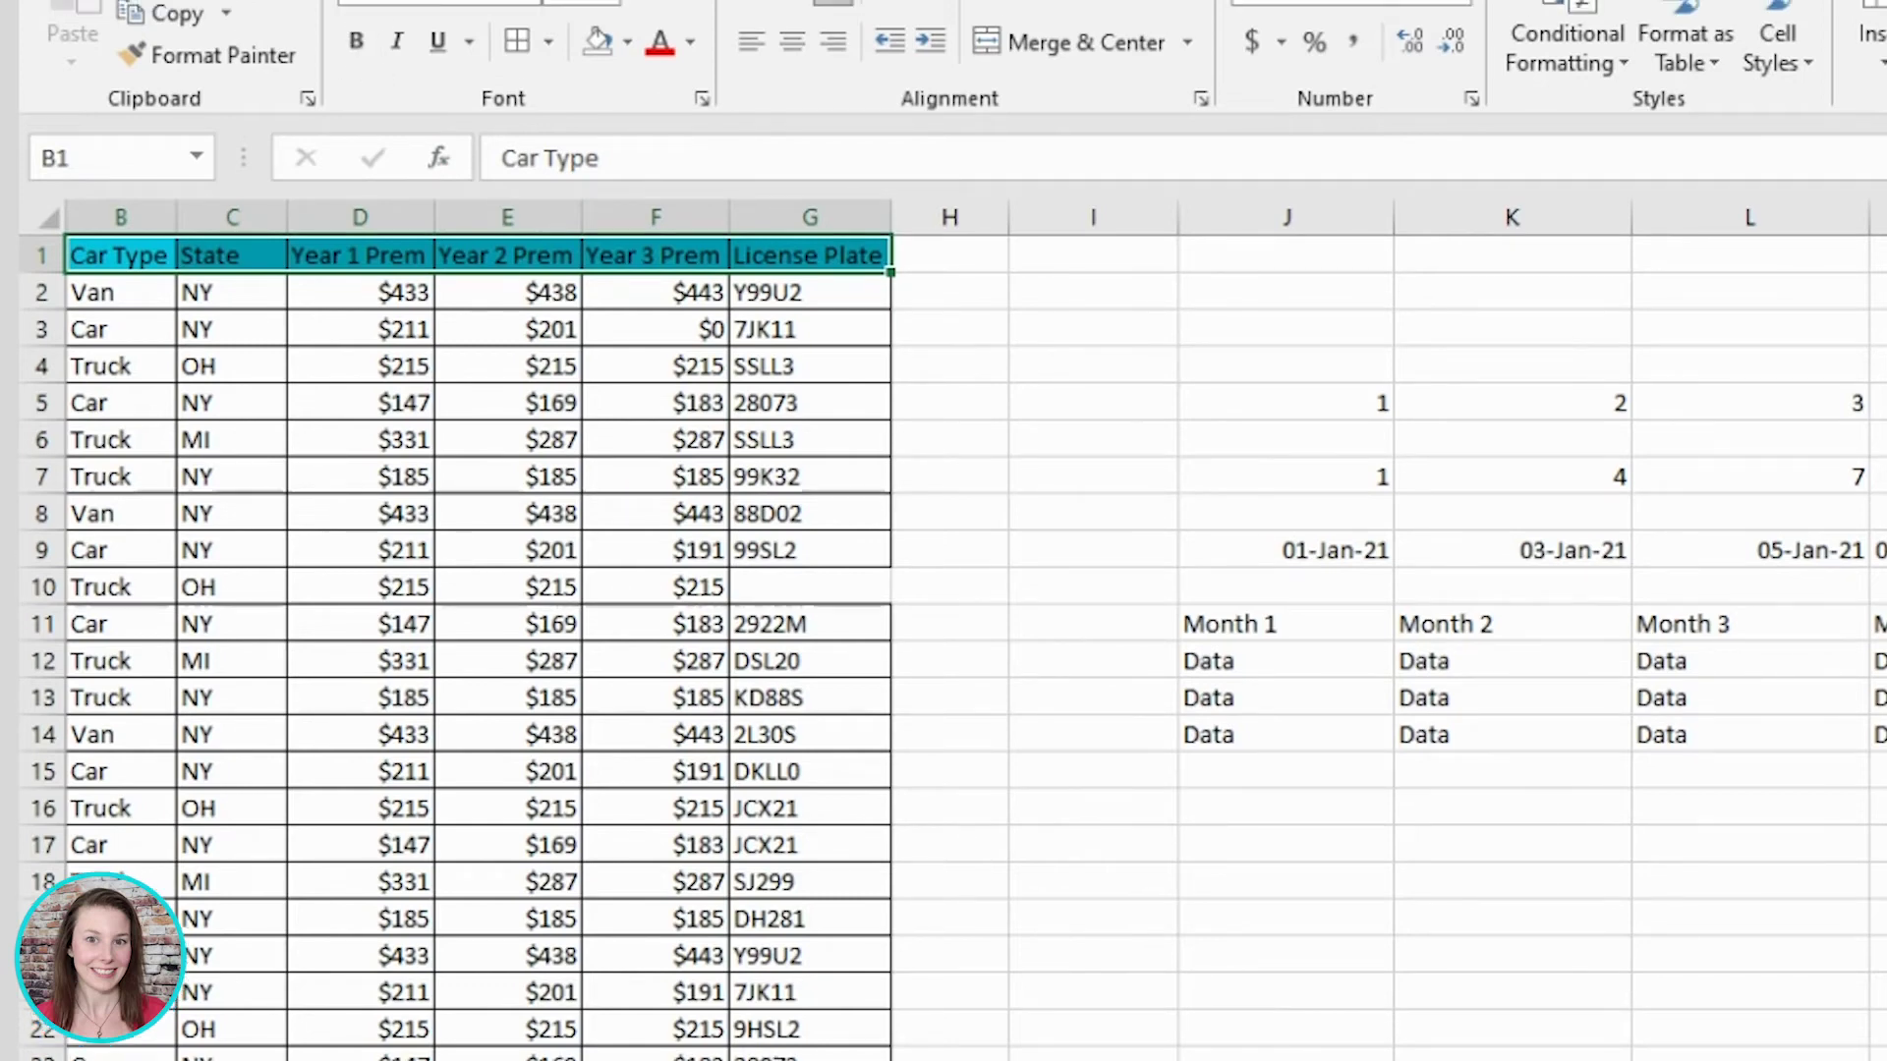
click(356, 32)
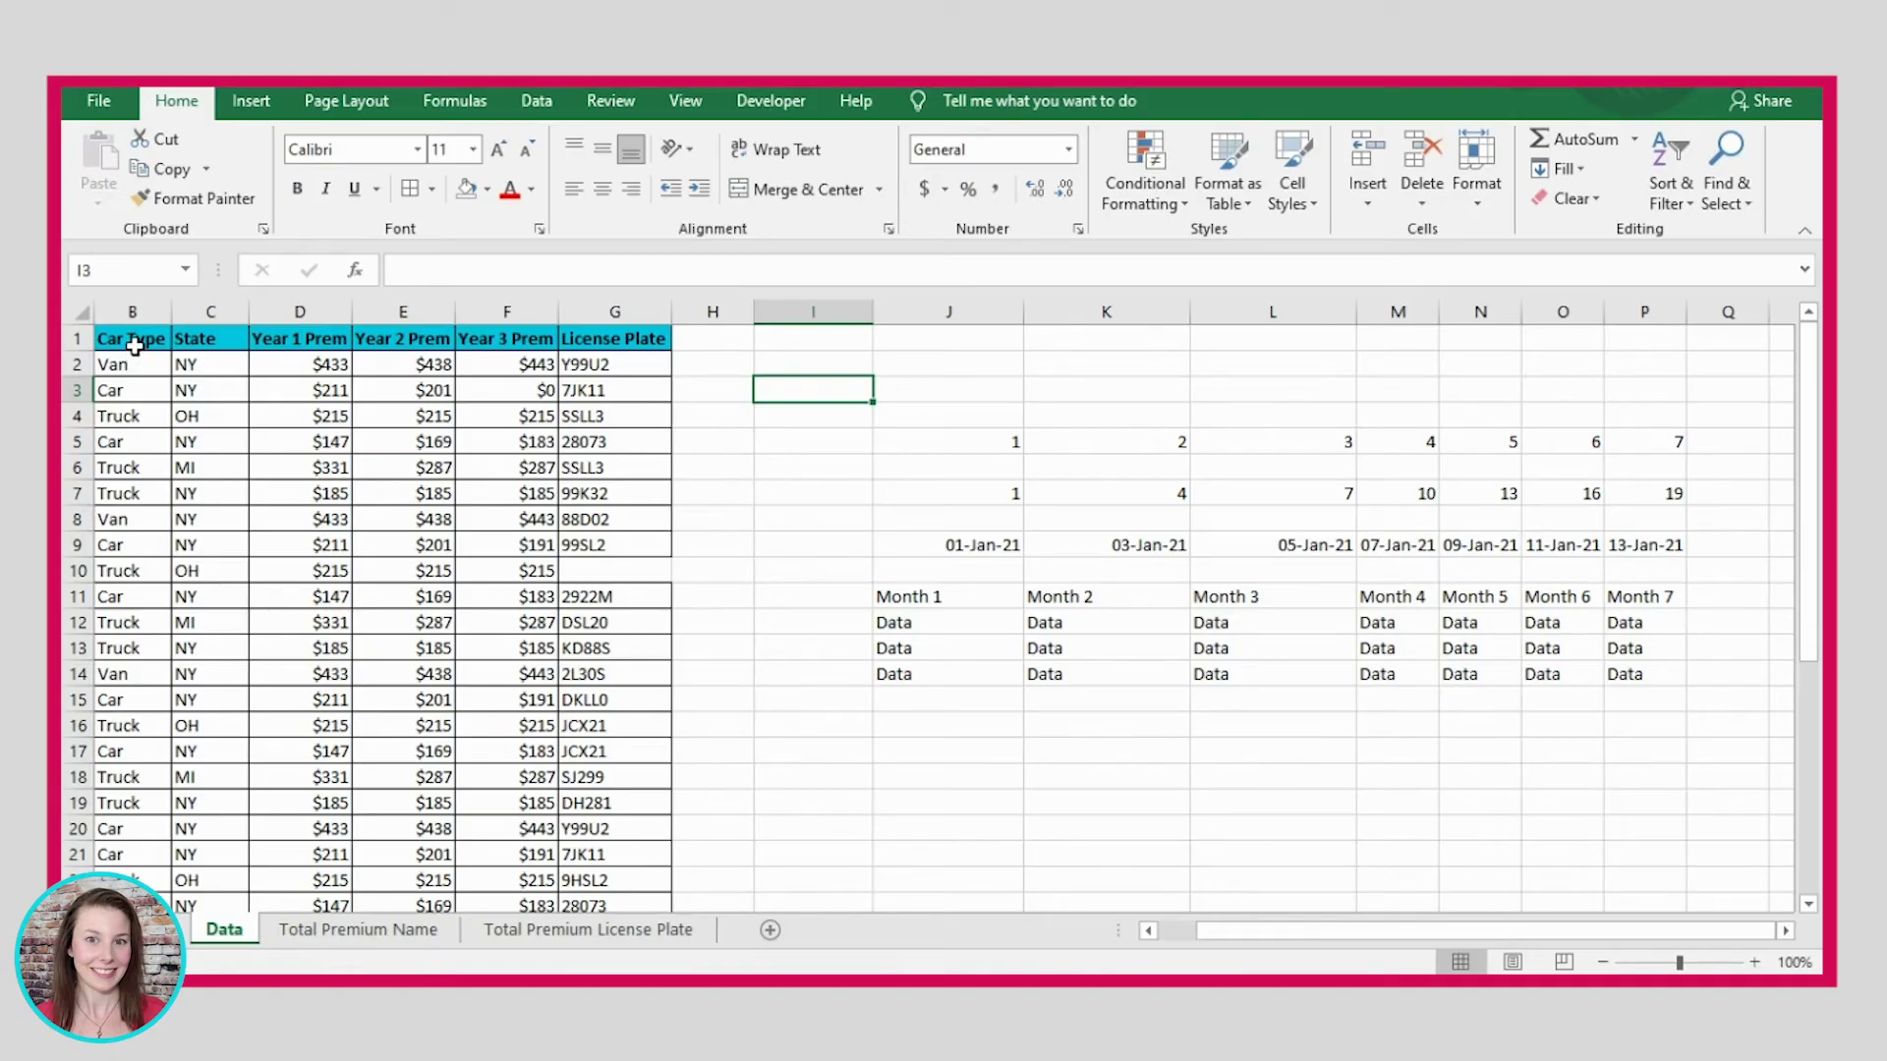
Step: Use Format Painter to copy the Car Type header's formatting onto Month 1–Month 7 in J11:P11
drag(902, 599, 1617, 599)
click(912, 449)
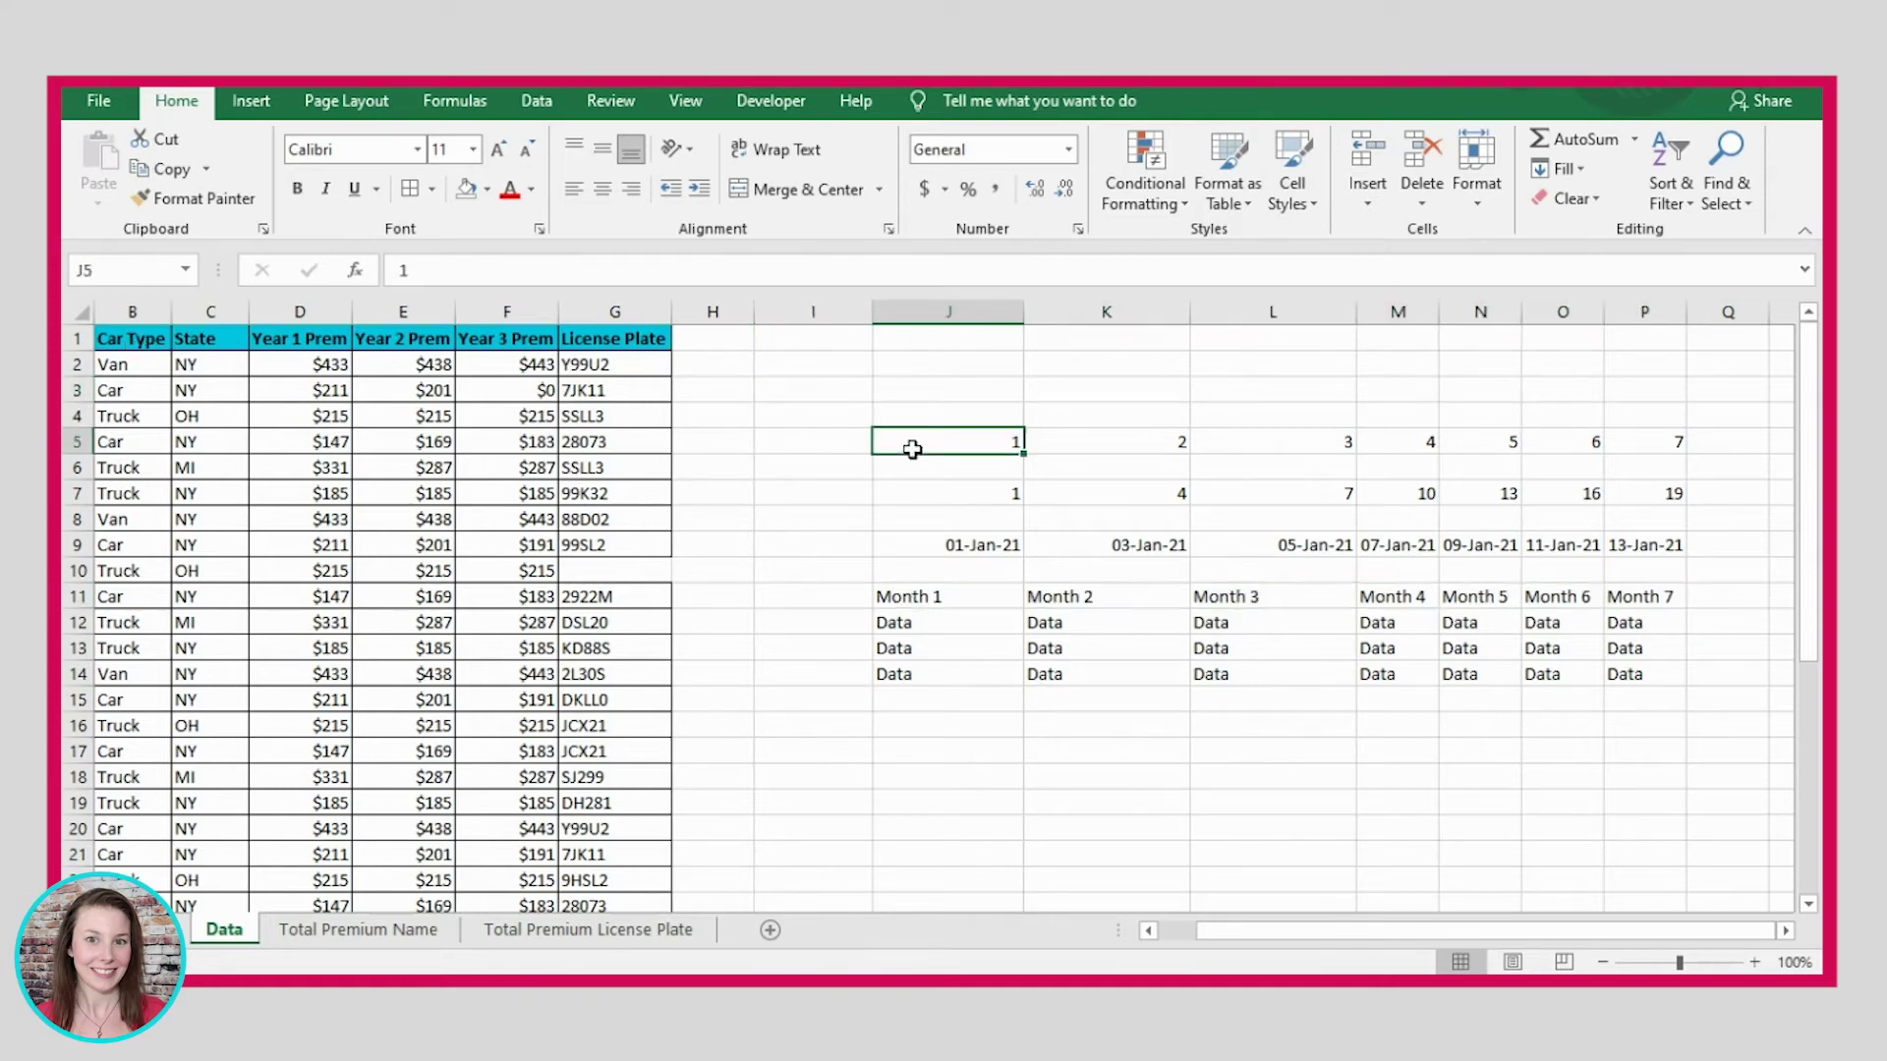
click(131, 339)
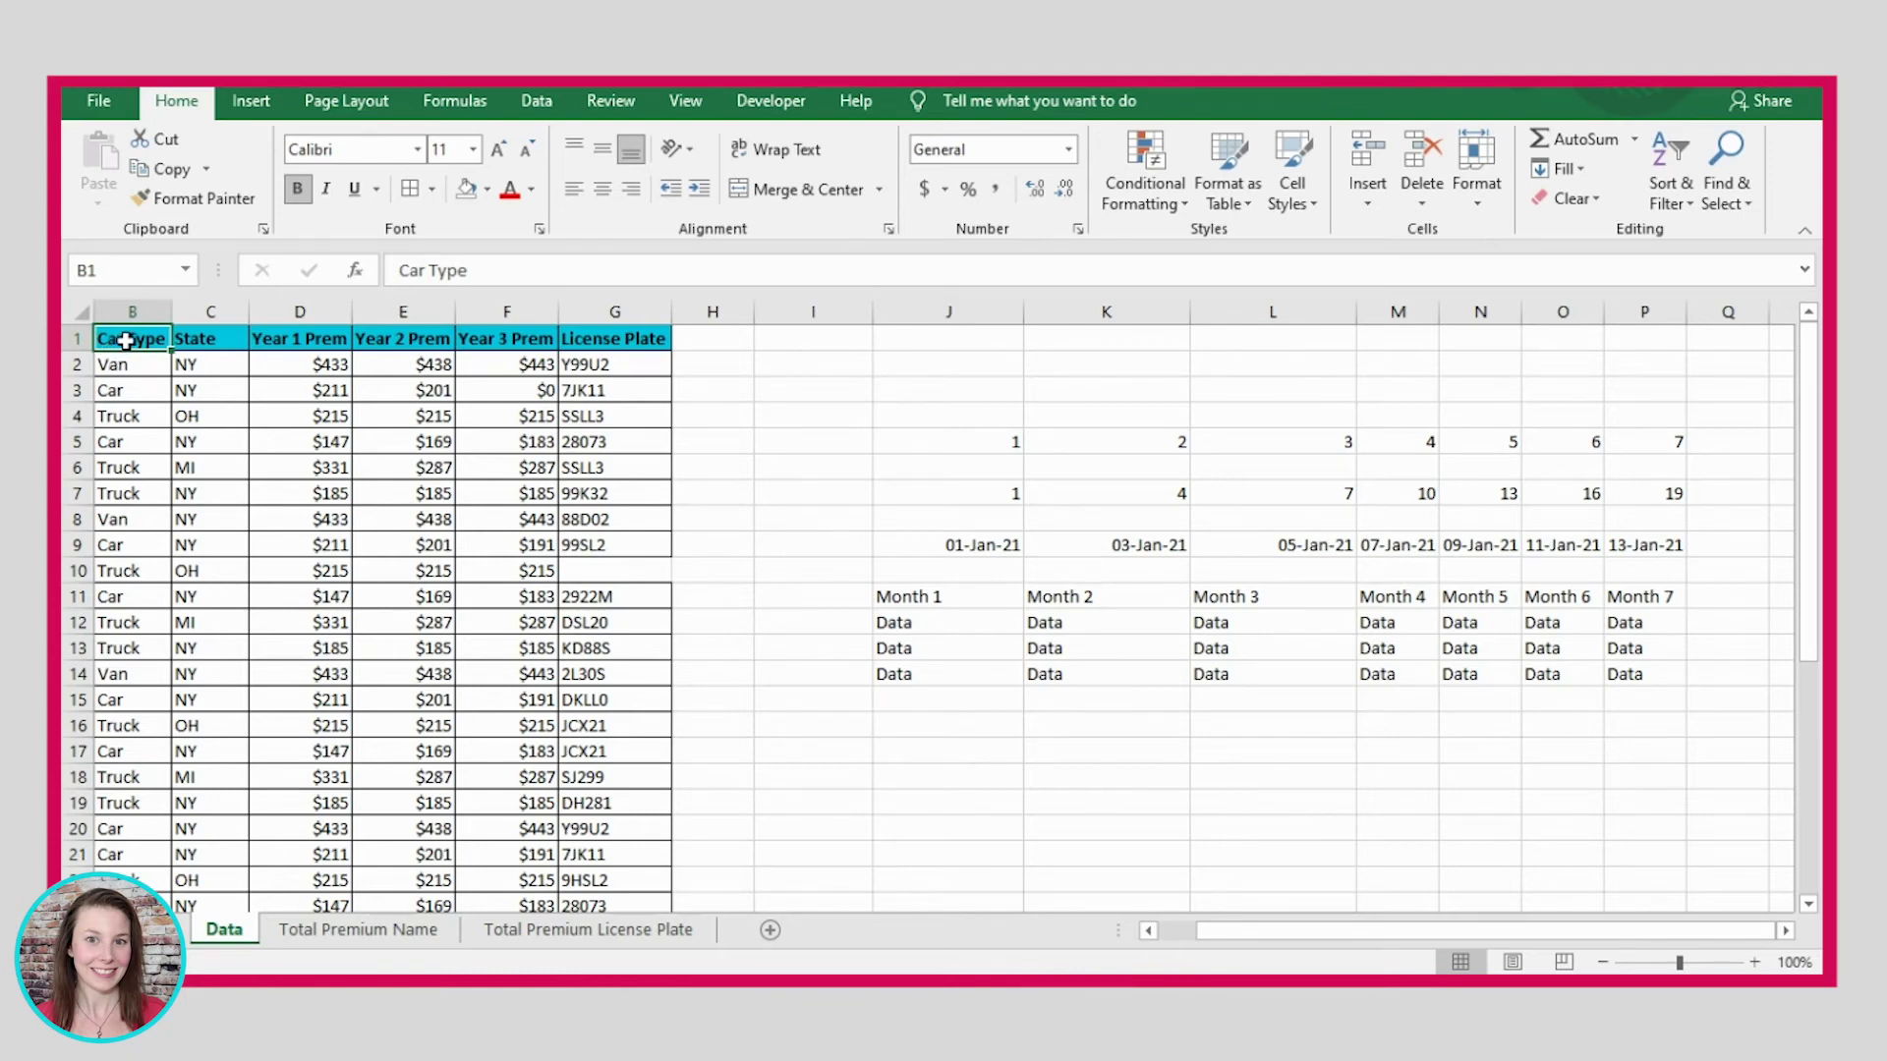
click(189, 200)
click(189, 200)
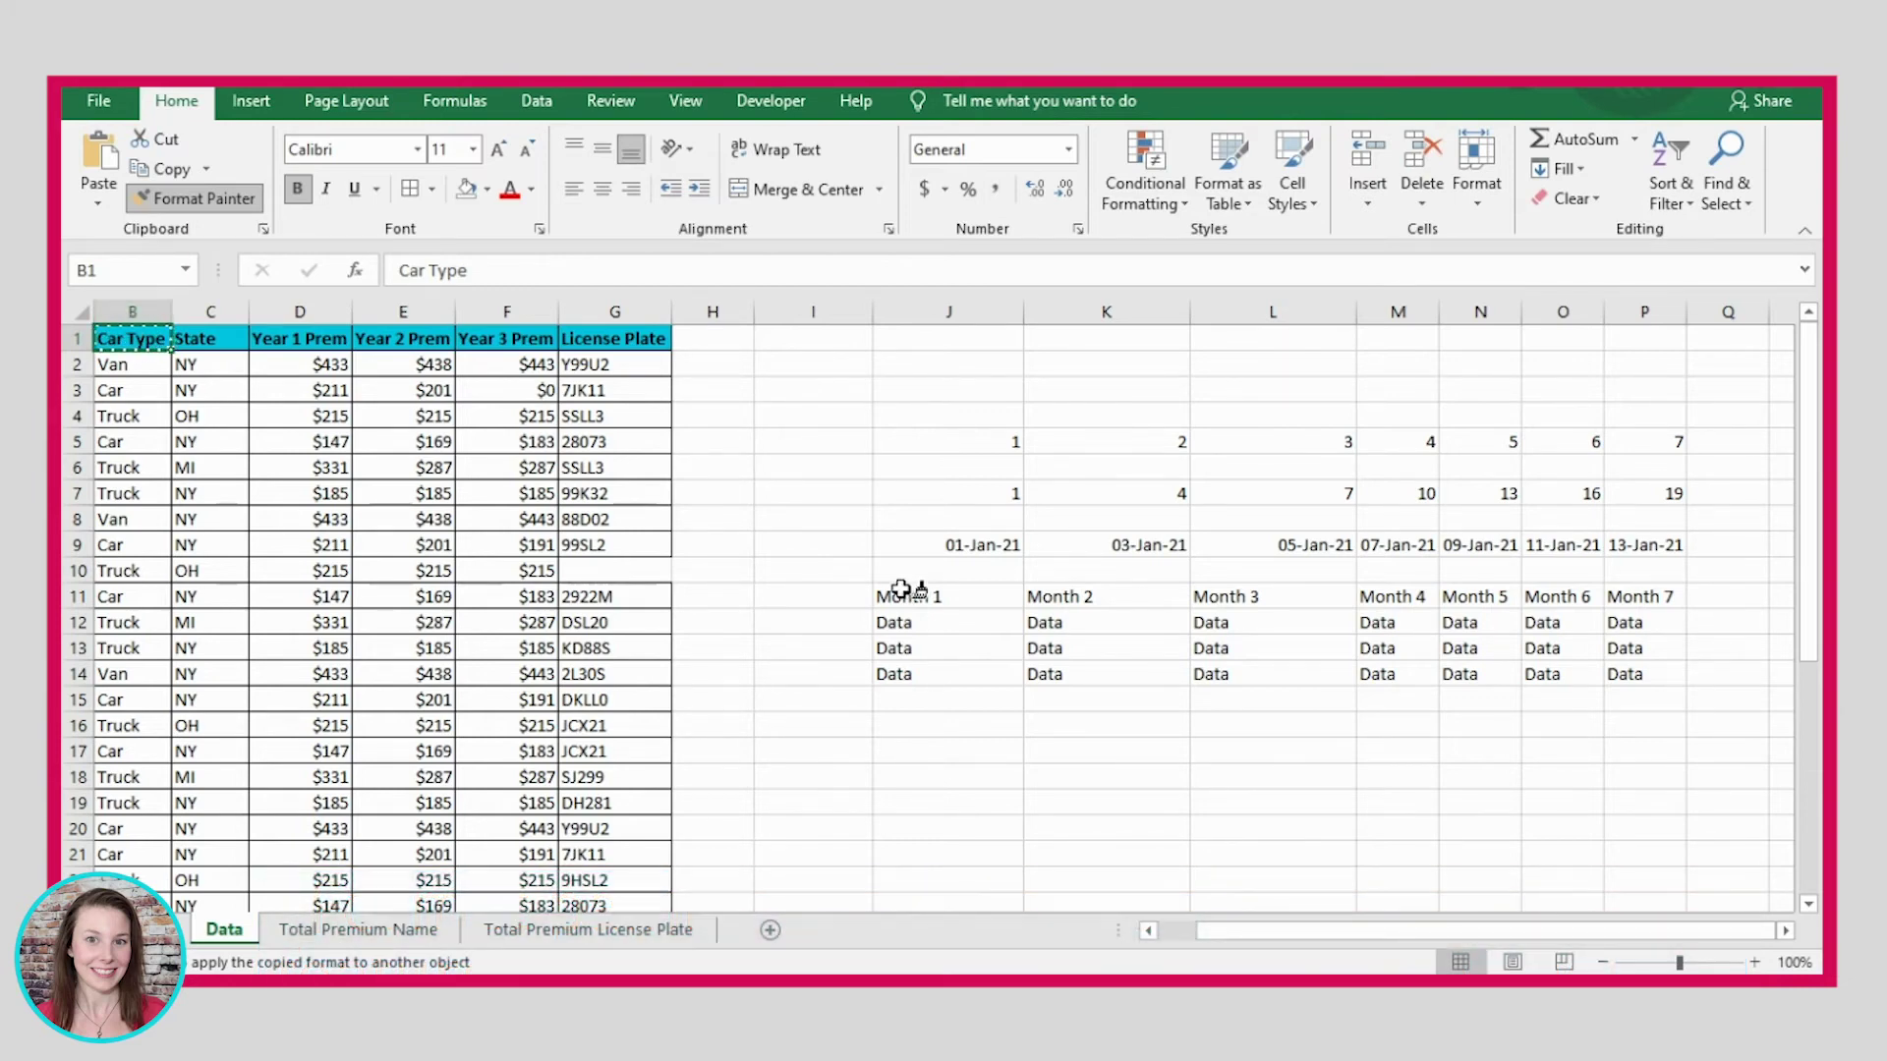
drag(896, 597, 1668, 596)
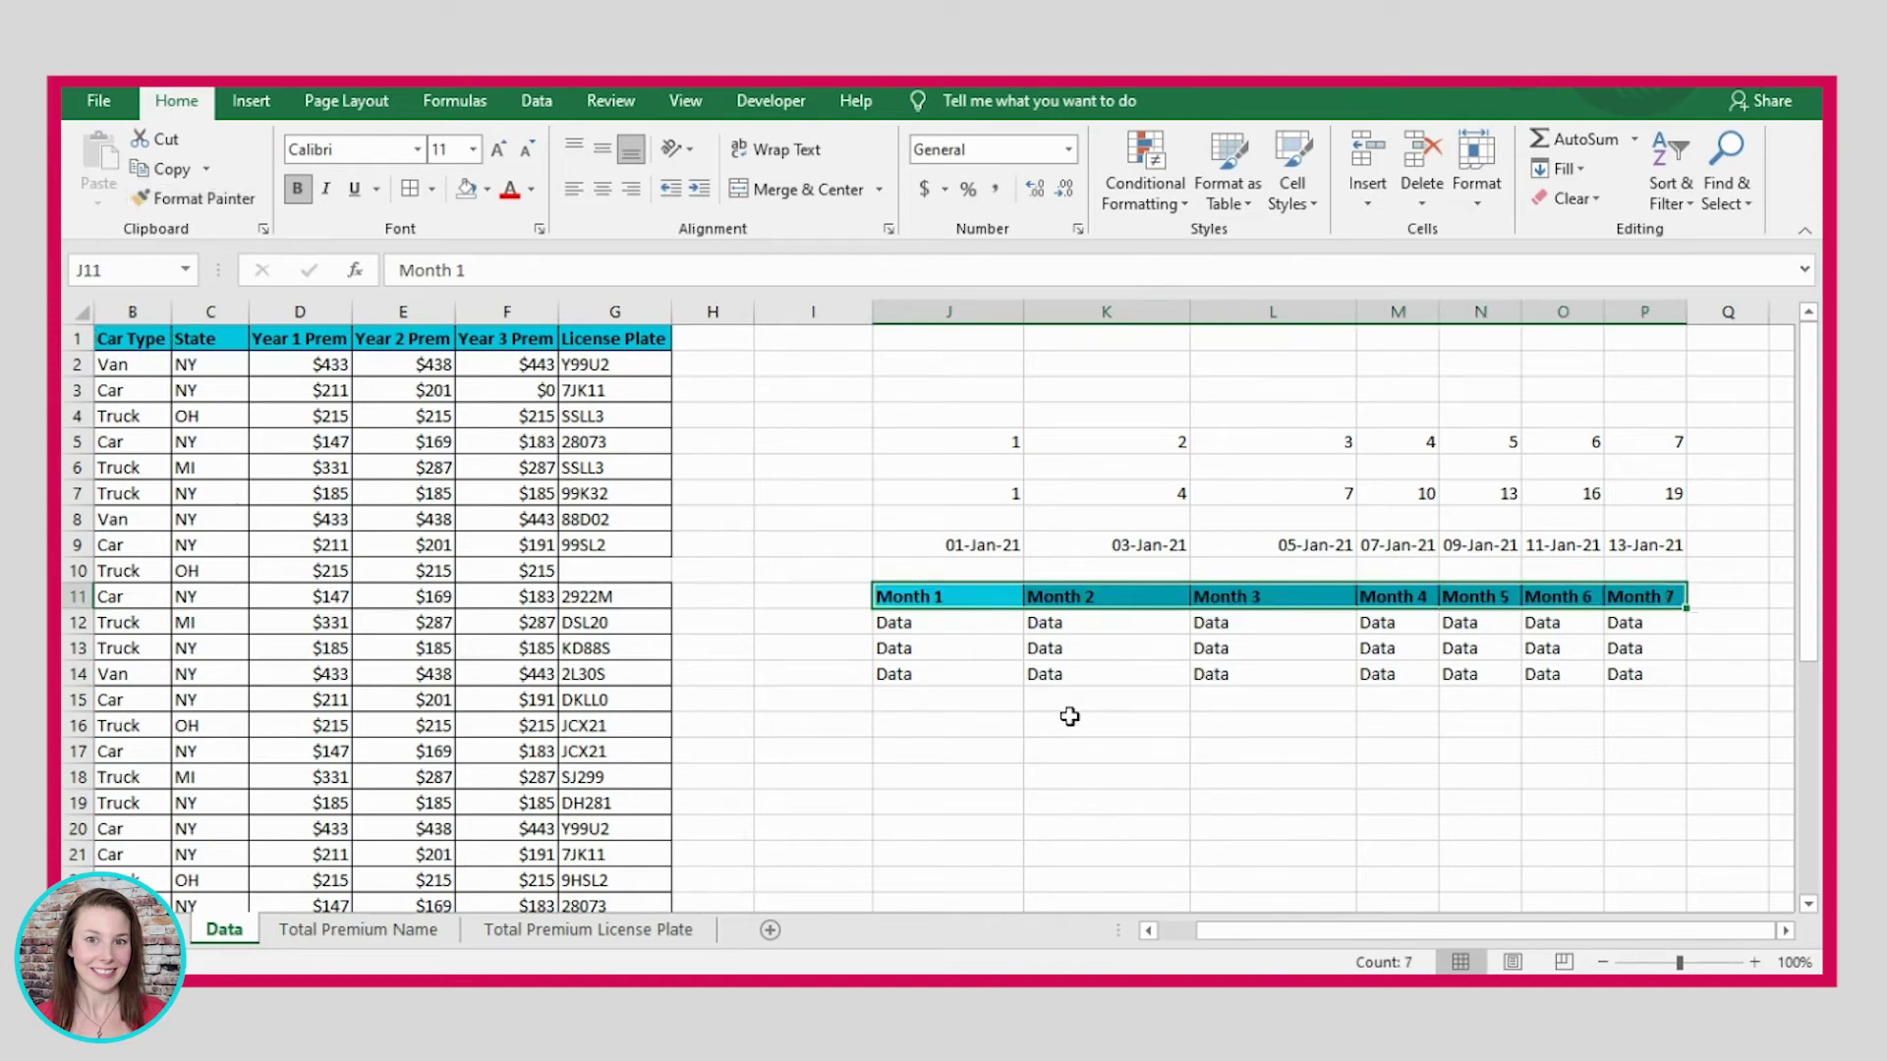